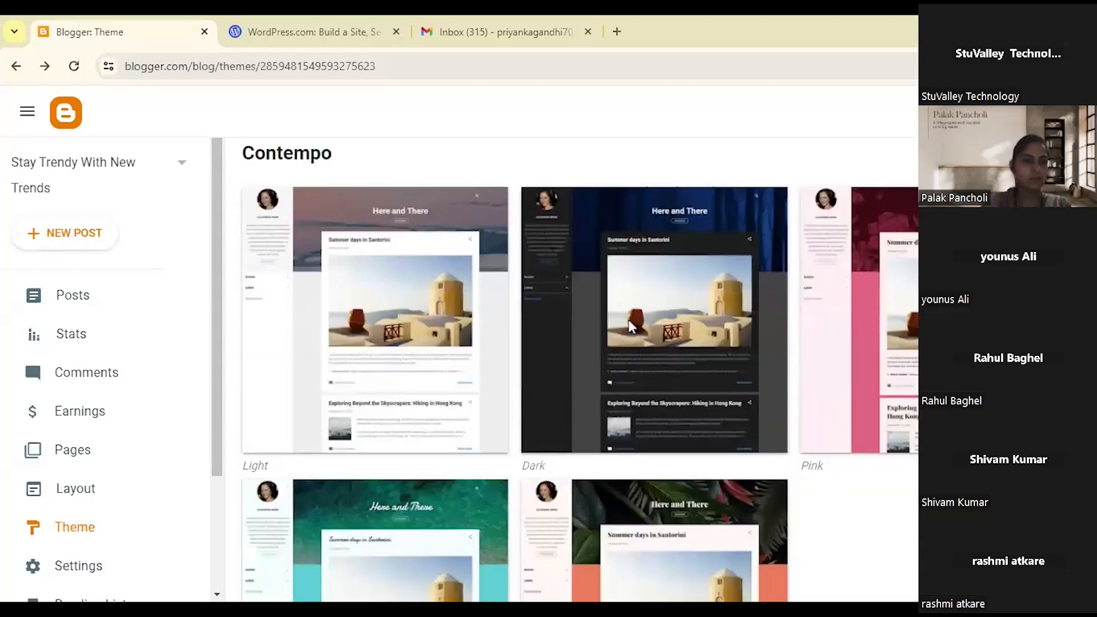
Open the Google Analytics Measurement ID setting in the blog's basic settings.
scroll(629, 326, up, 9)
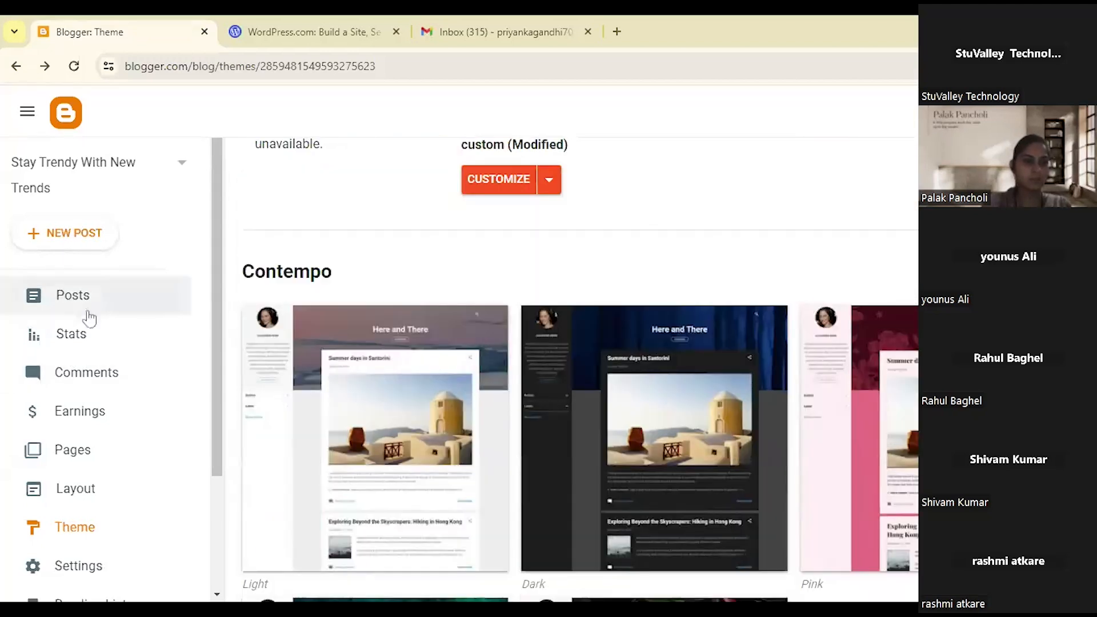
scroll(85, 509, down, 3)
click(88, 414)
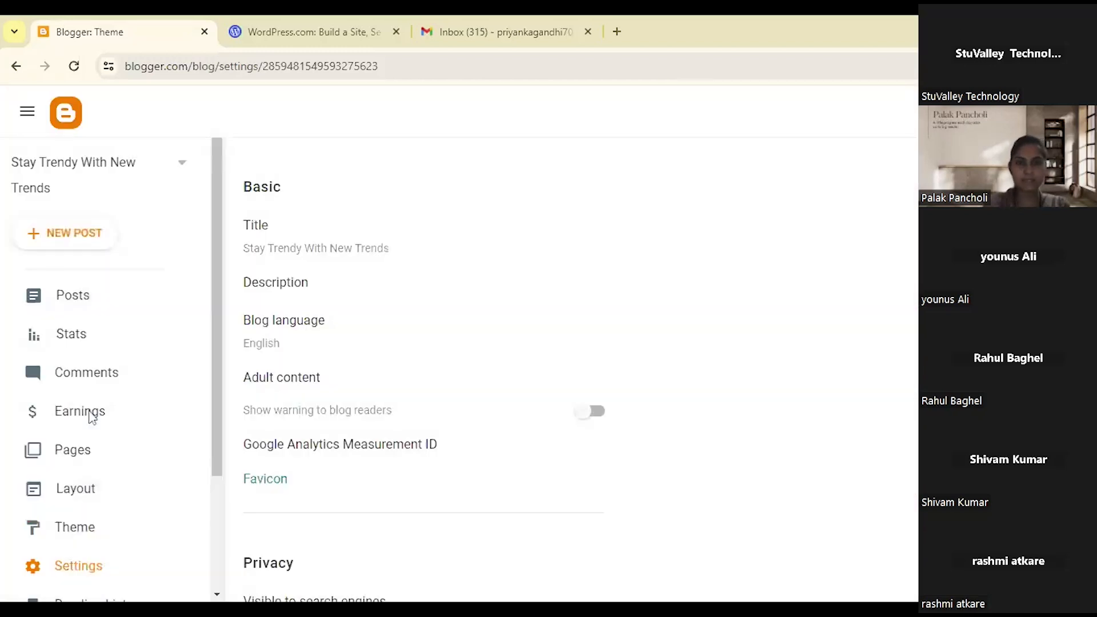
scroll(486, 340, down, 3)
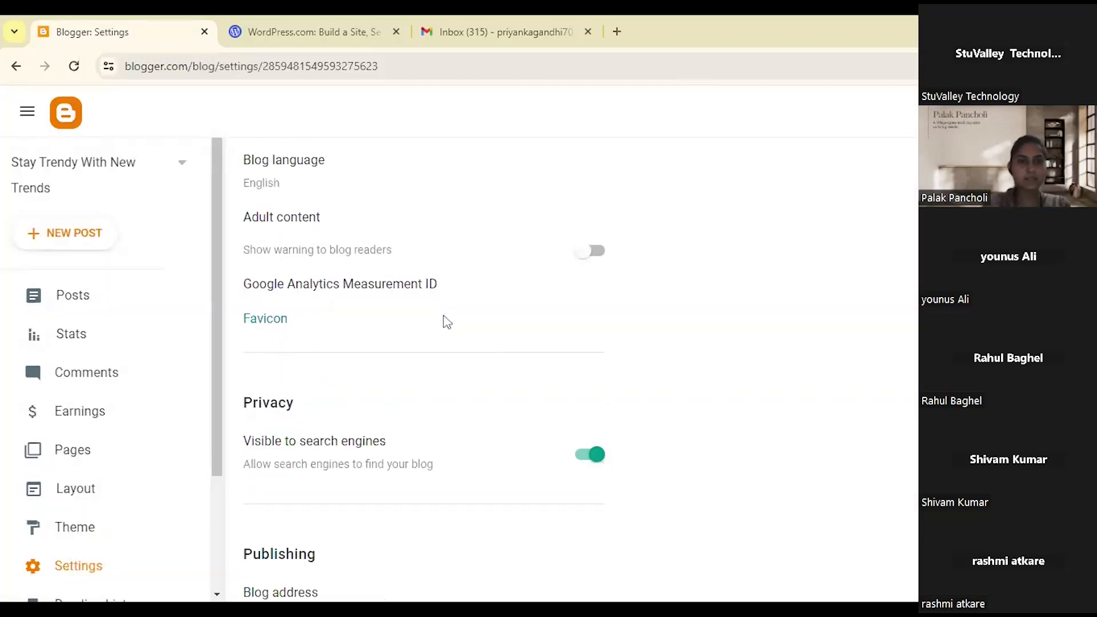
click(411, 290)
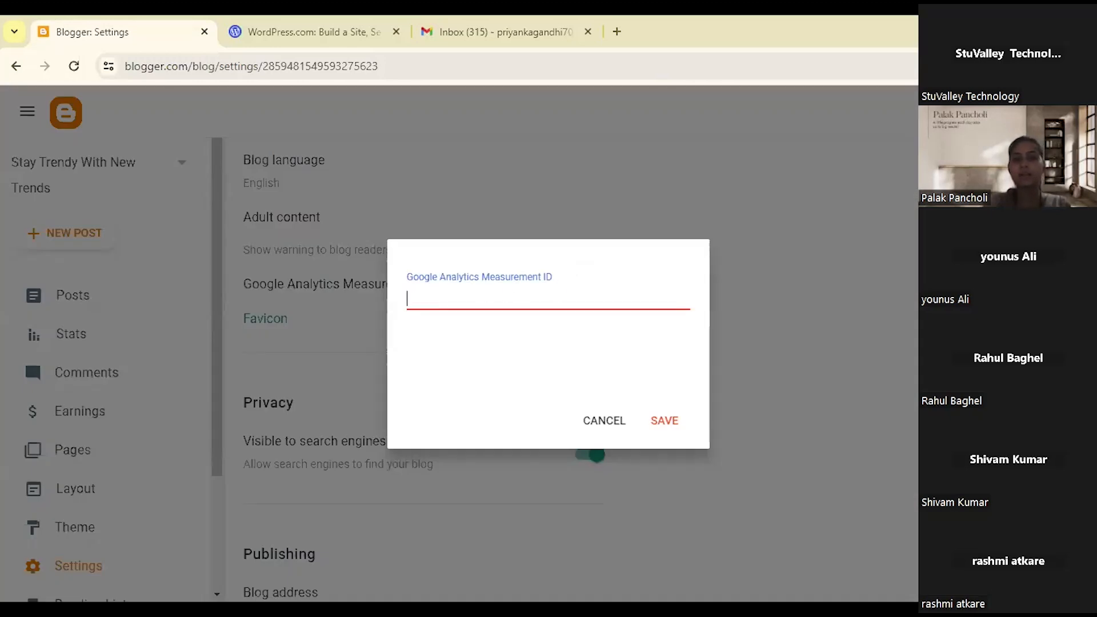
Search Google for "google analytics" in a new tab and open the Google Analytics result.
click(616, 32)
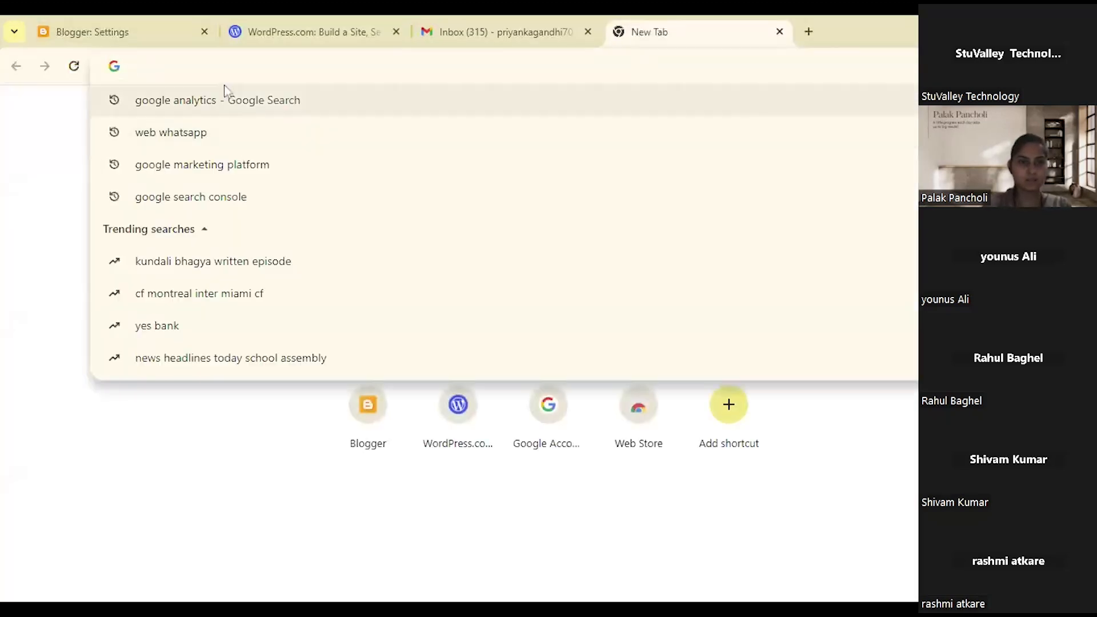
click(230, 106)
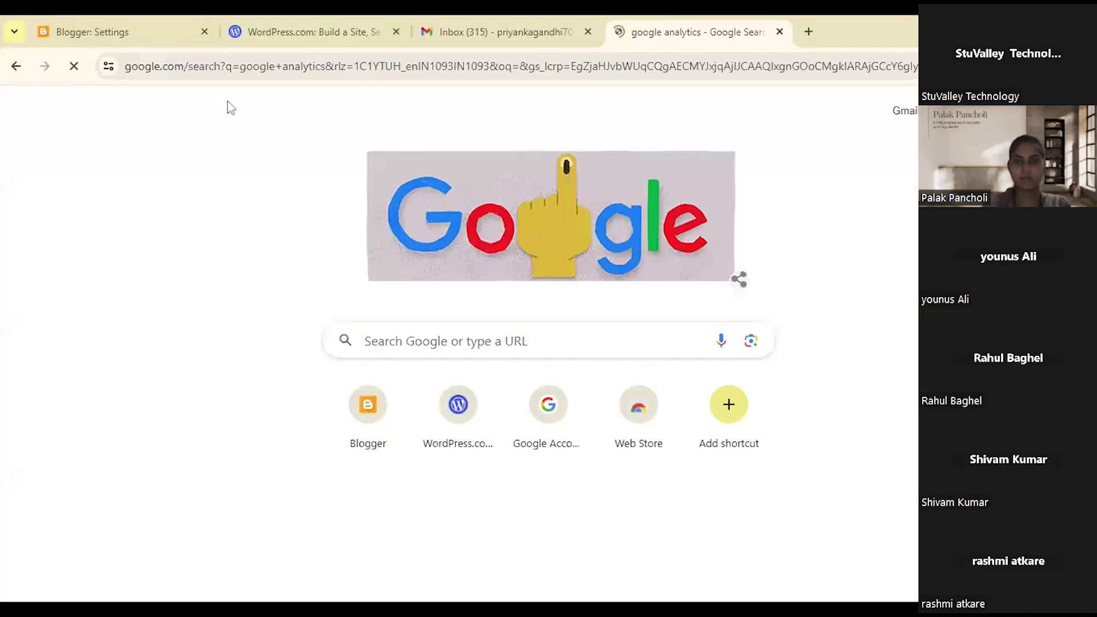
scroll(177, 501, down, 2)
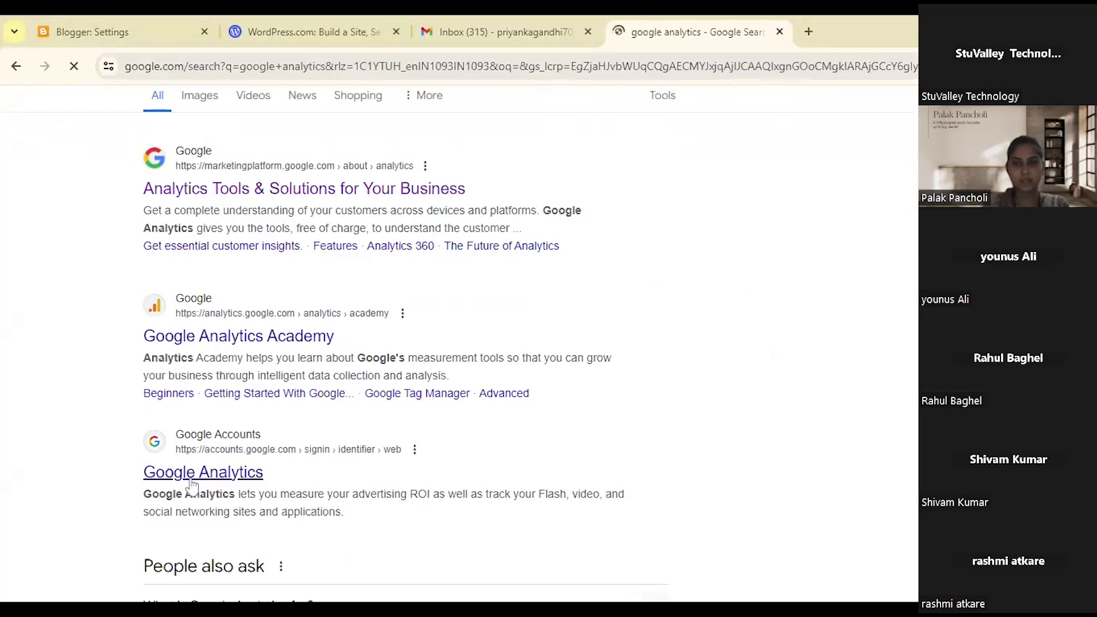
click(192, 484)
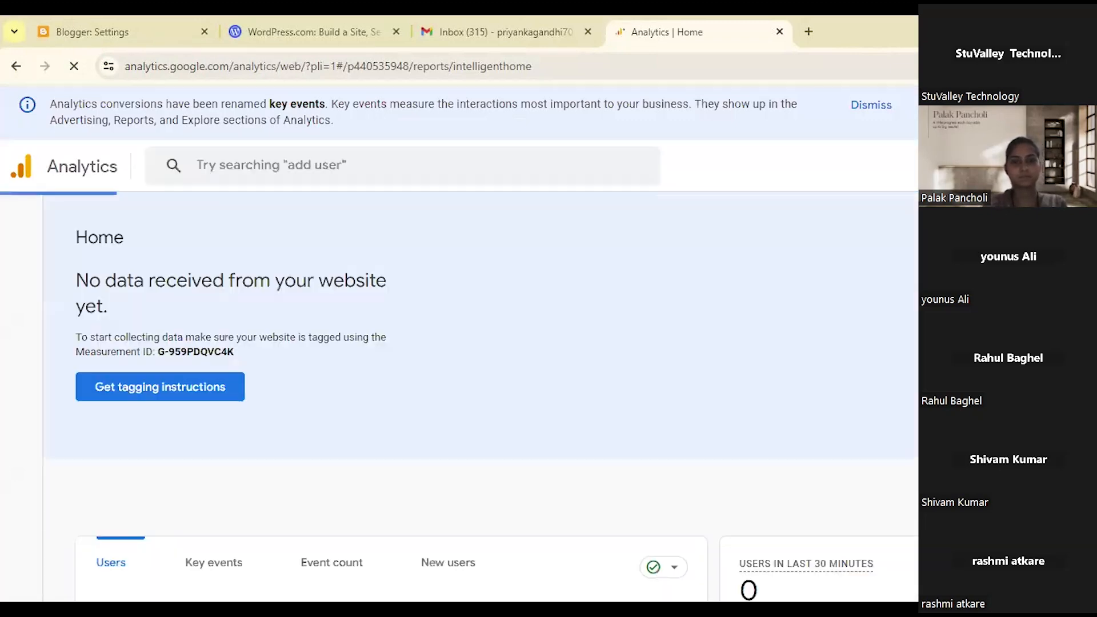
Copy the website's Measurement ID from the Google Analytics home page.
scroll(460, 404, down, 1)
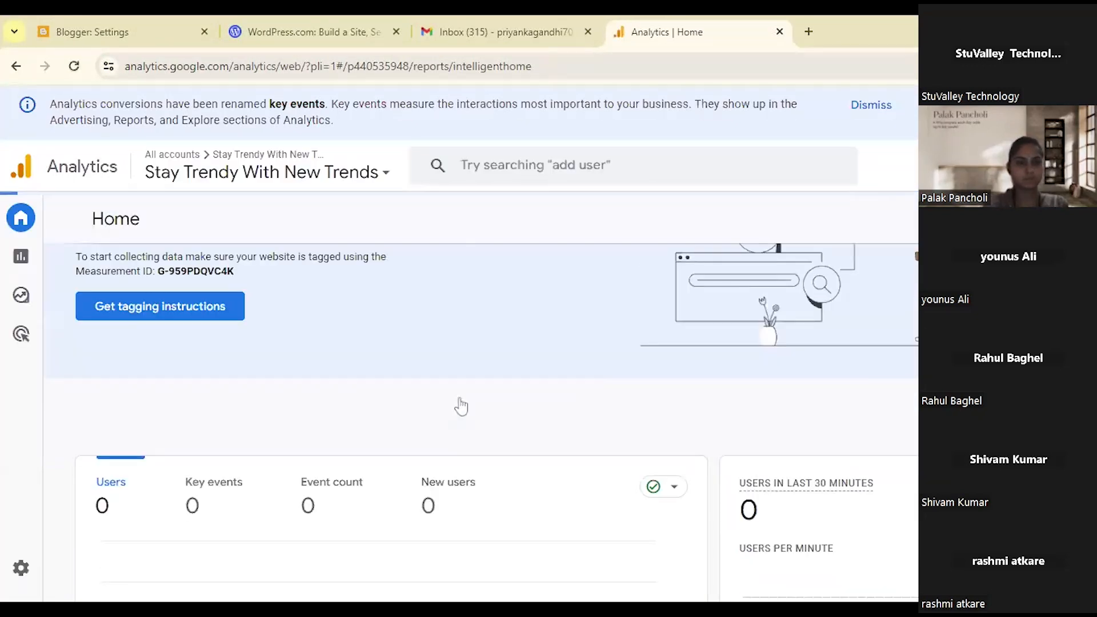
scroll(461, 405, down, 5)
scroll(458, 403, up, 6)
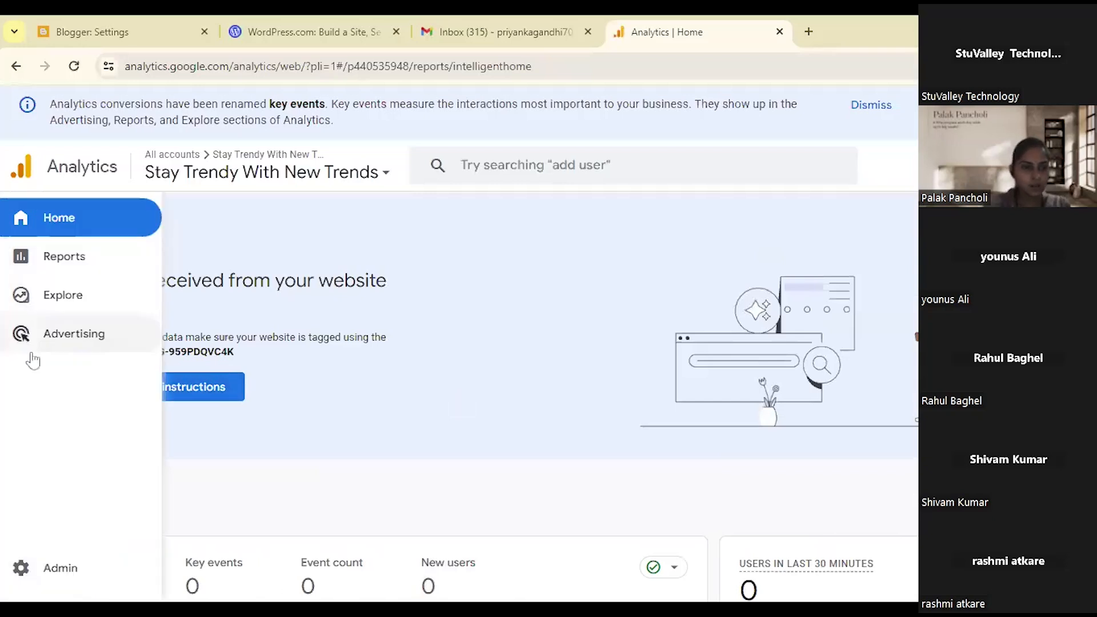
drag(158, 351, 235, 353)
key(ctrl+c)
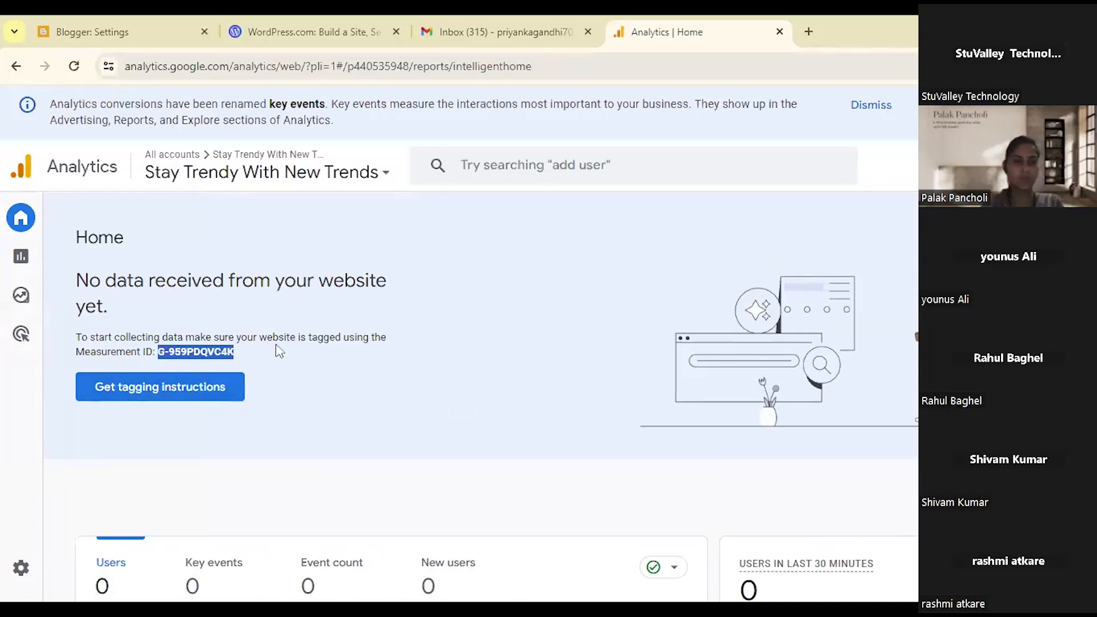
Back in Blogger, paste the copied ID as the Google Analytics Measurement ID and save it.
click(139, 23)
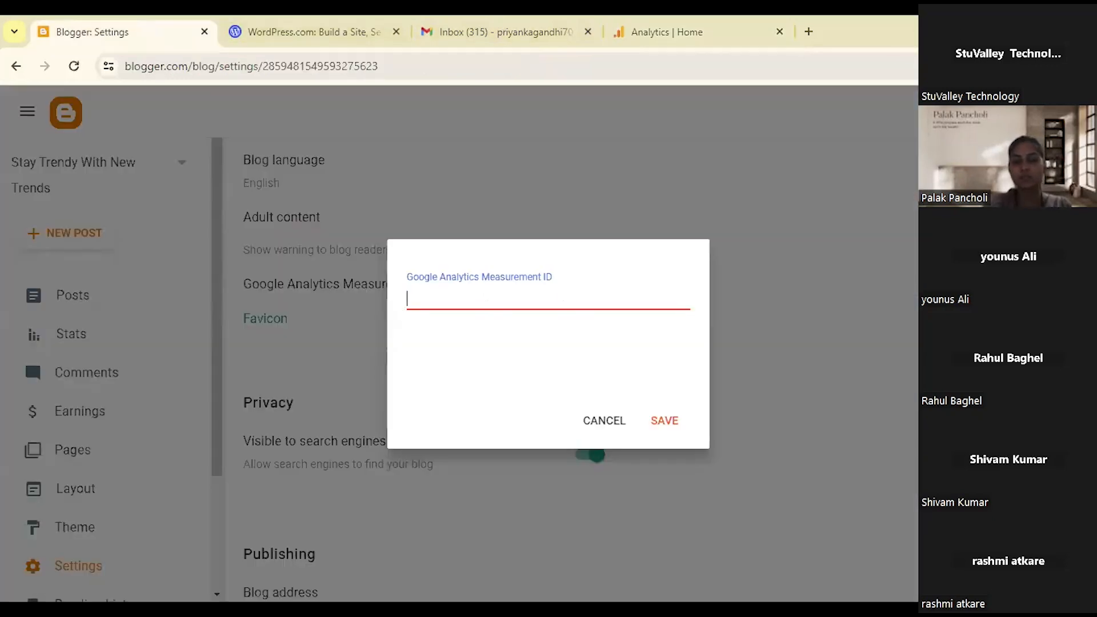
key(ctrl+v)
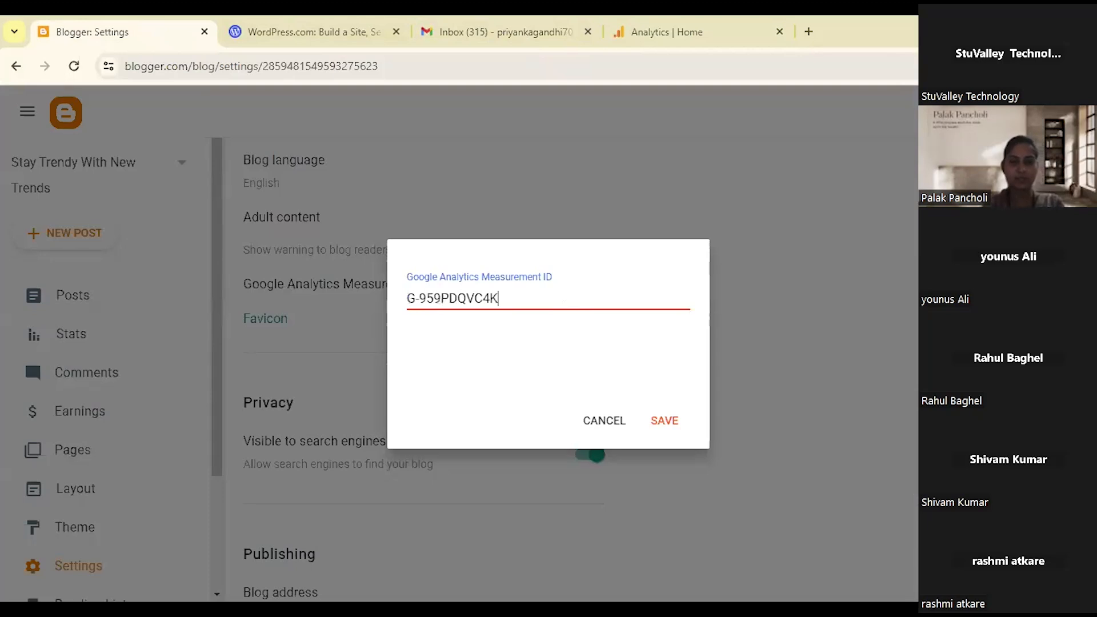
click(667, 423)
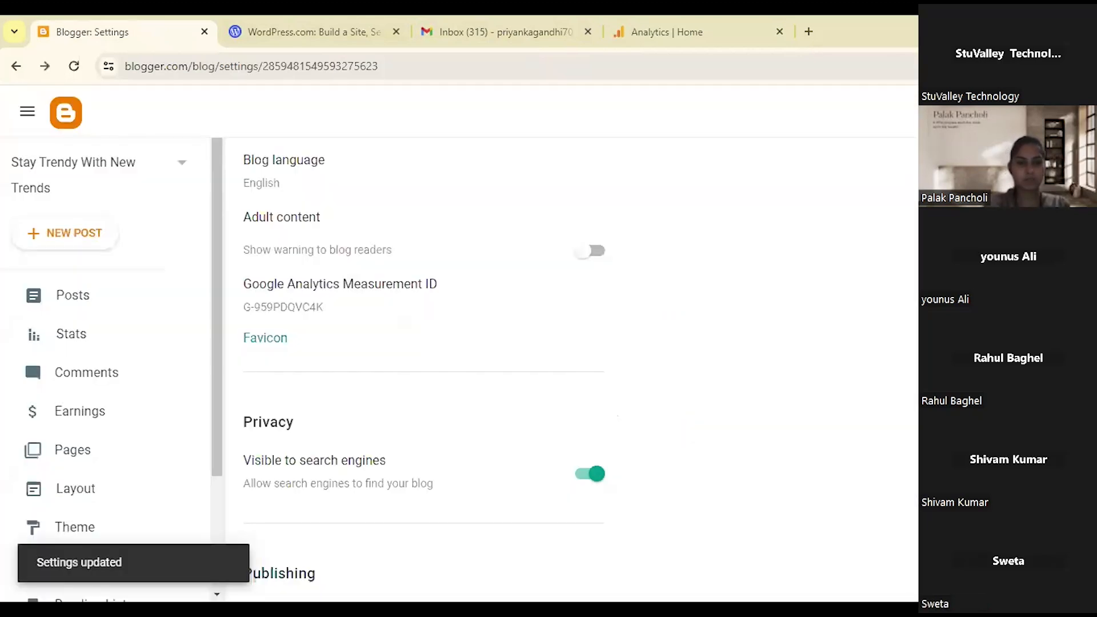
Reload the Google Analytics home page, check it for website data and open the property's reports.
click(677, 33)
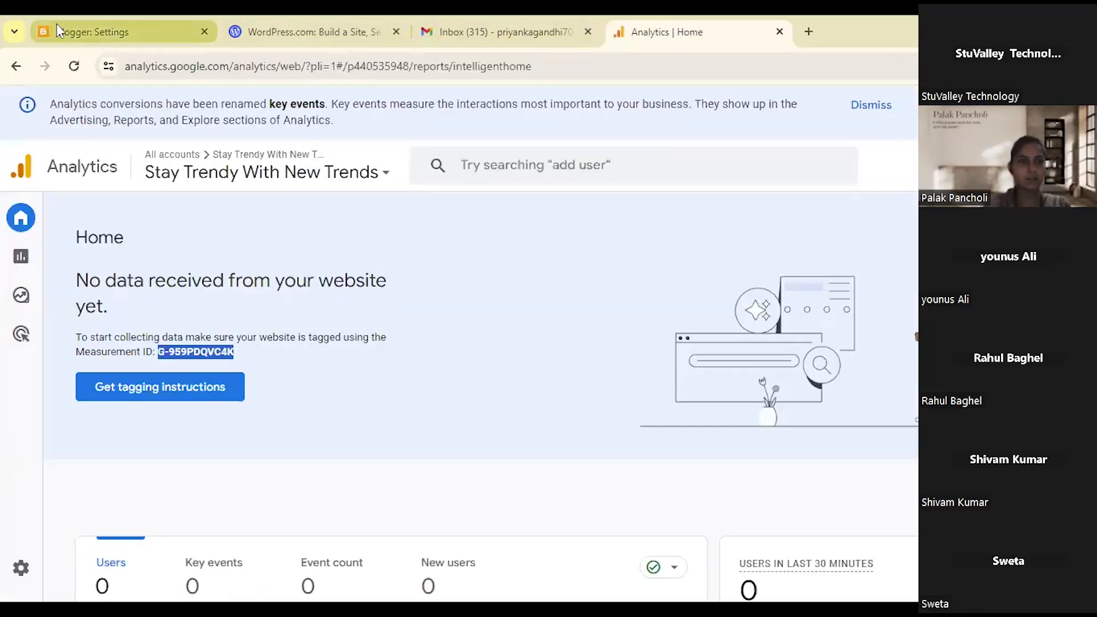
click(77, 74)
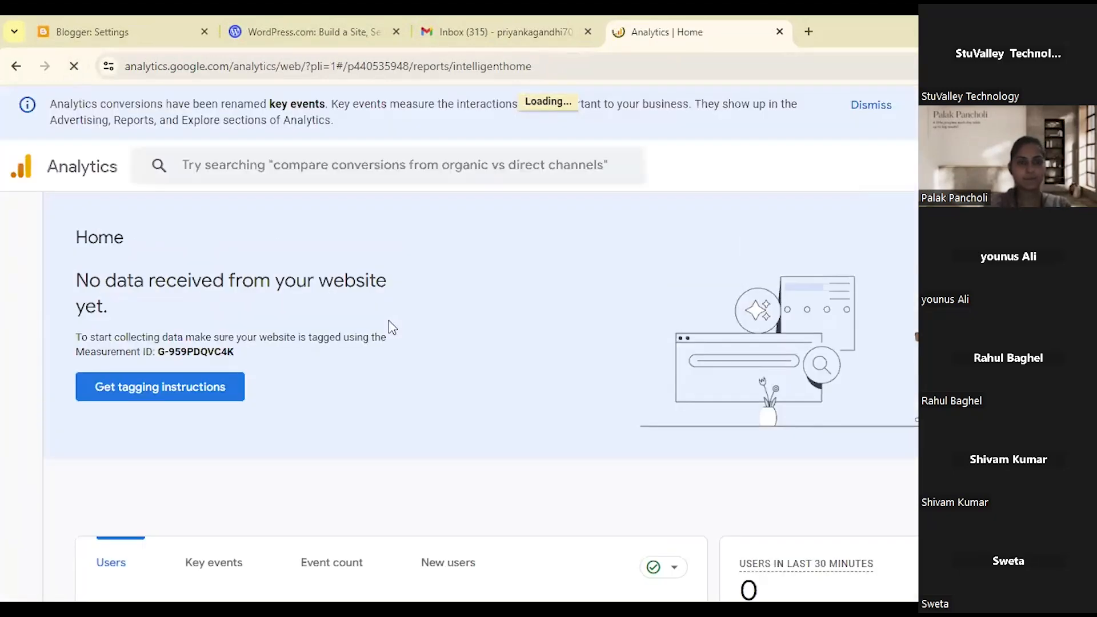
scroll(387, 460, down, 3)
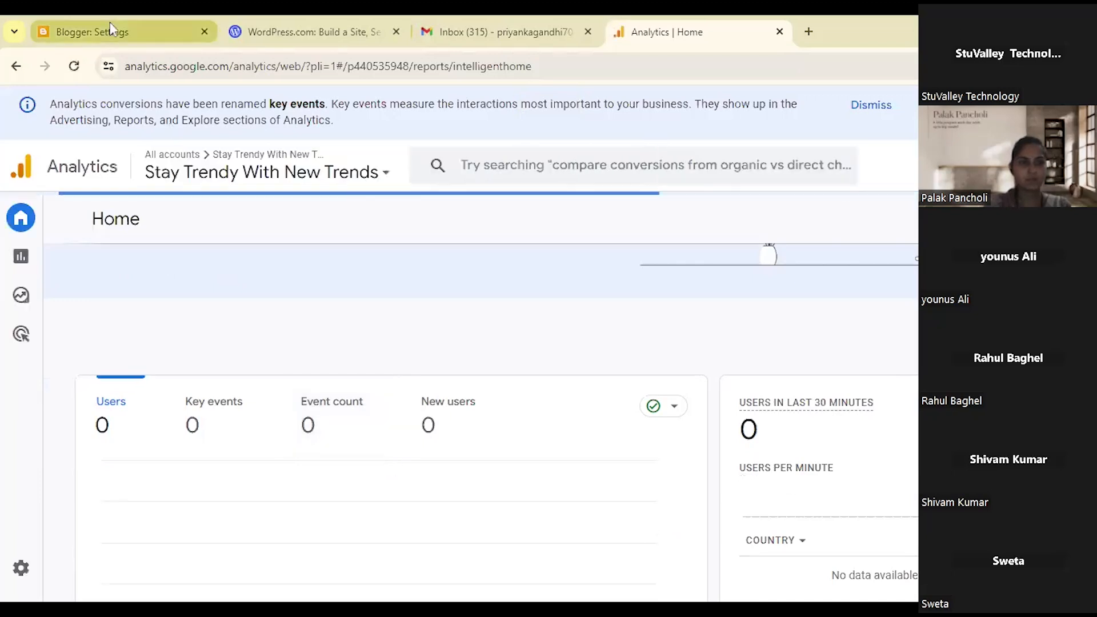
scroll(296, 397, up, 3)
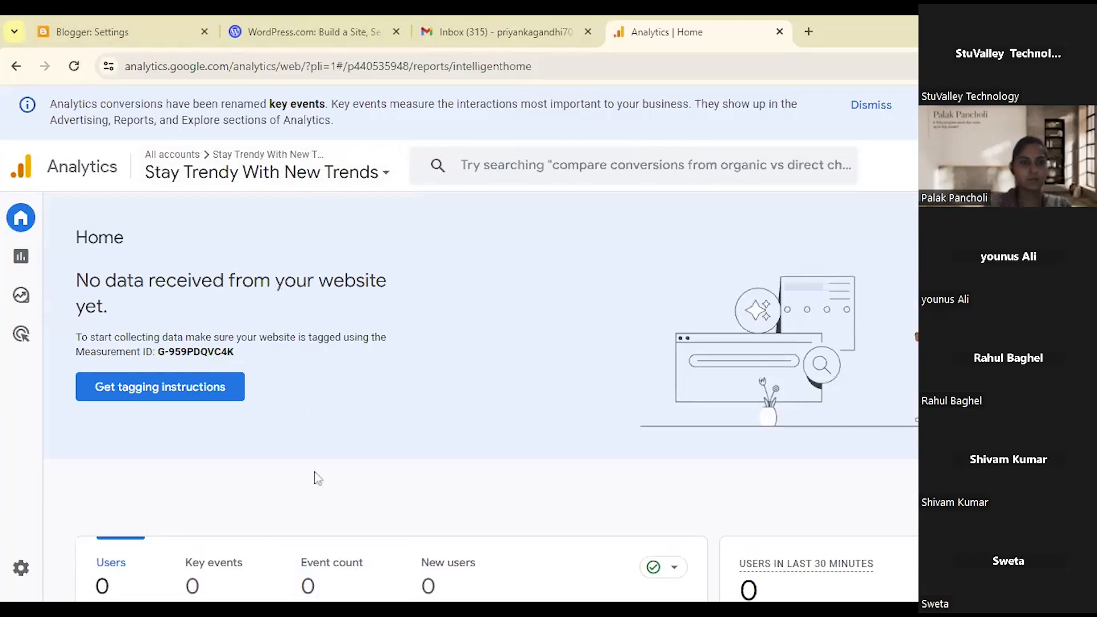
mouse_move(19, 252)
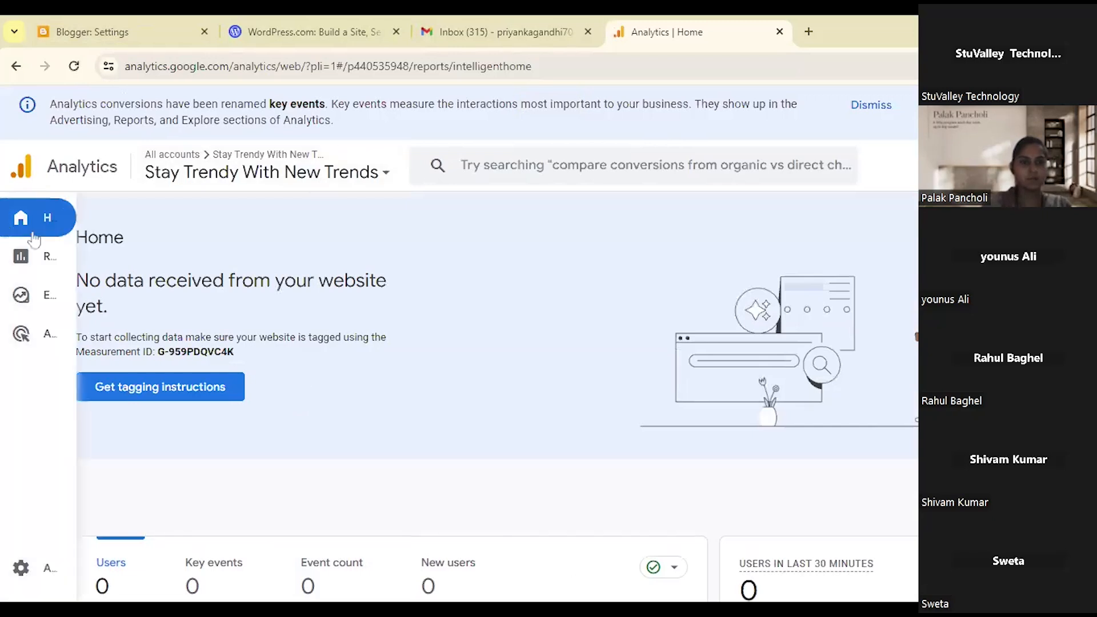
Return to Blogger and review the blog's basic settings, including the saved Measurement ID.
click(86, 26)
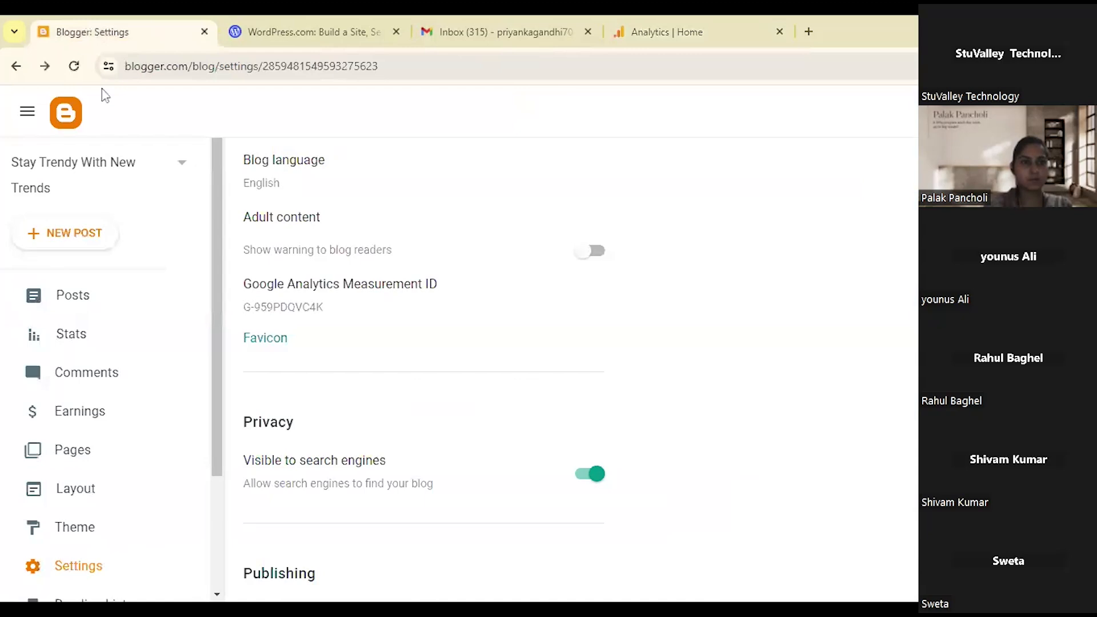
click(38, 160)
click(59, 213)
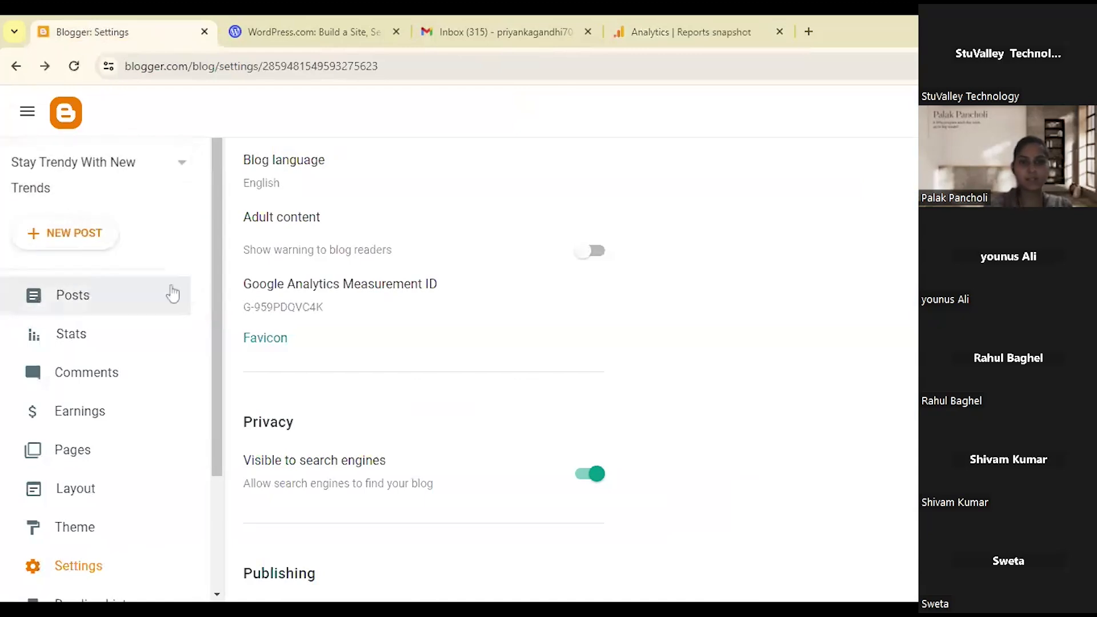
scroll(519, 427, up, 3)
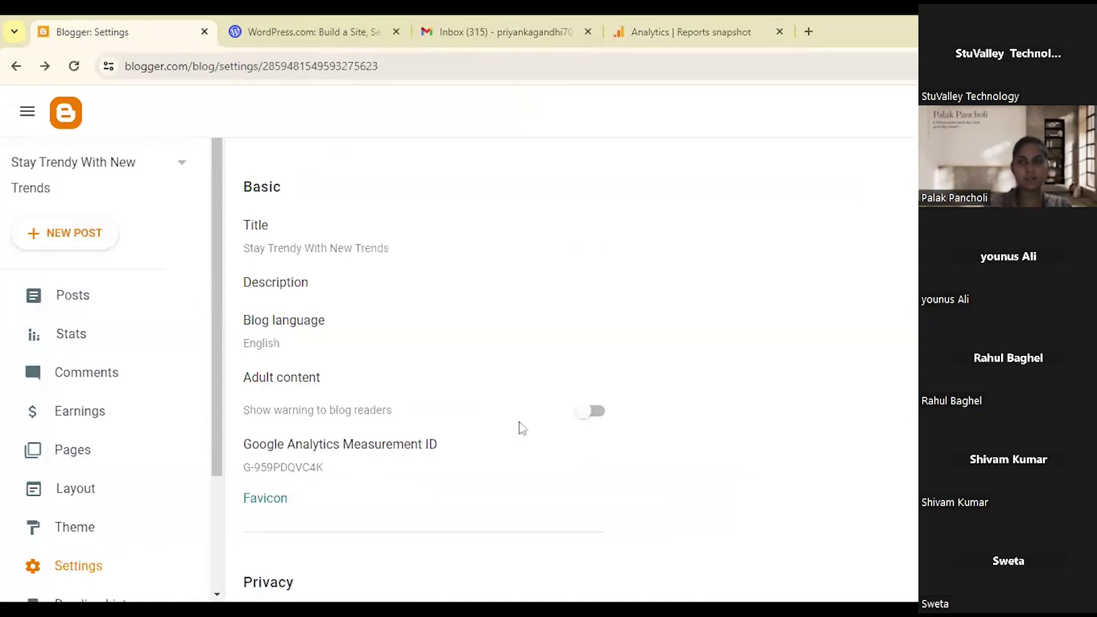
Examine the Reports snapshot in Google Analytics, including users, insights, campaigns and countries.
click(688, 26)
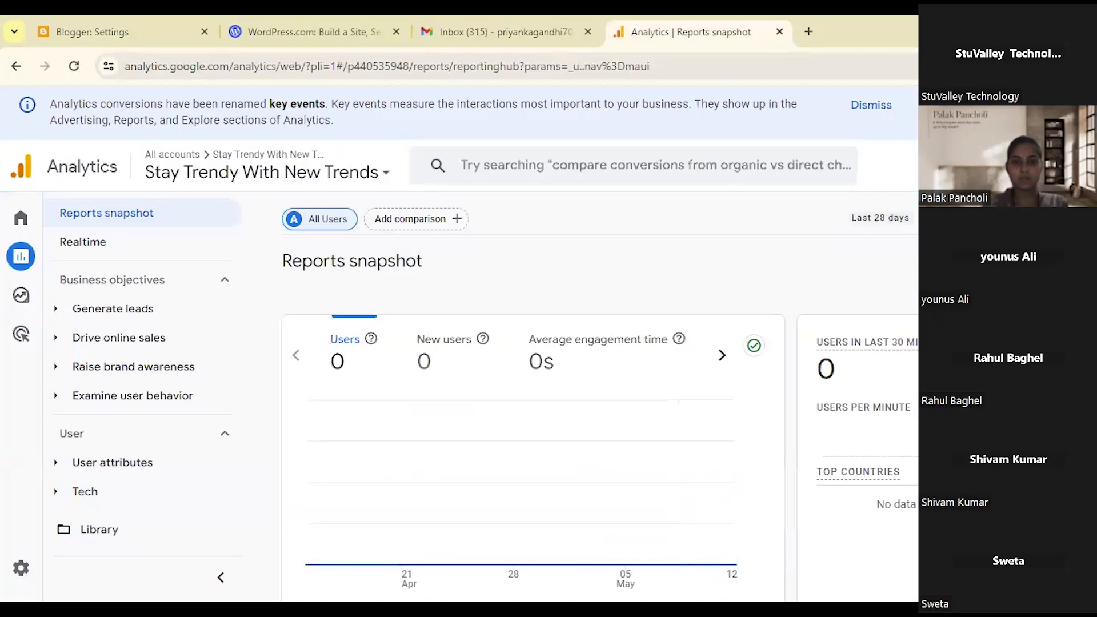
scroll(600, 423, down, 5)
scroll(600, 411, up, 5)
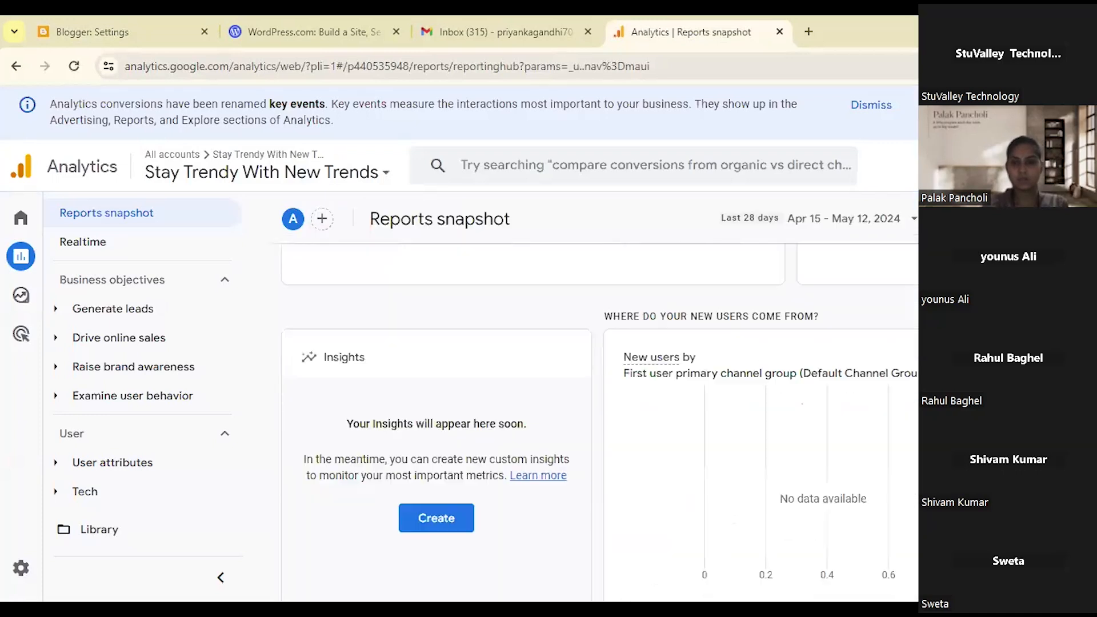
scroll(531, 400, up, 2)
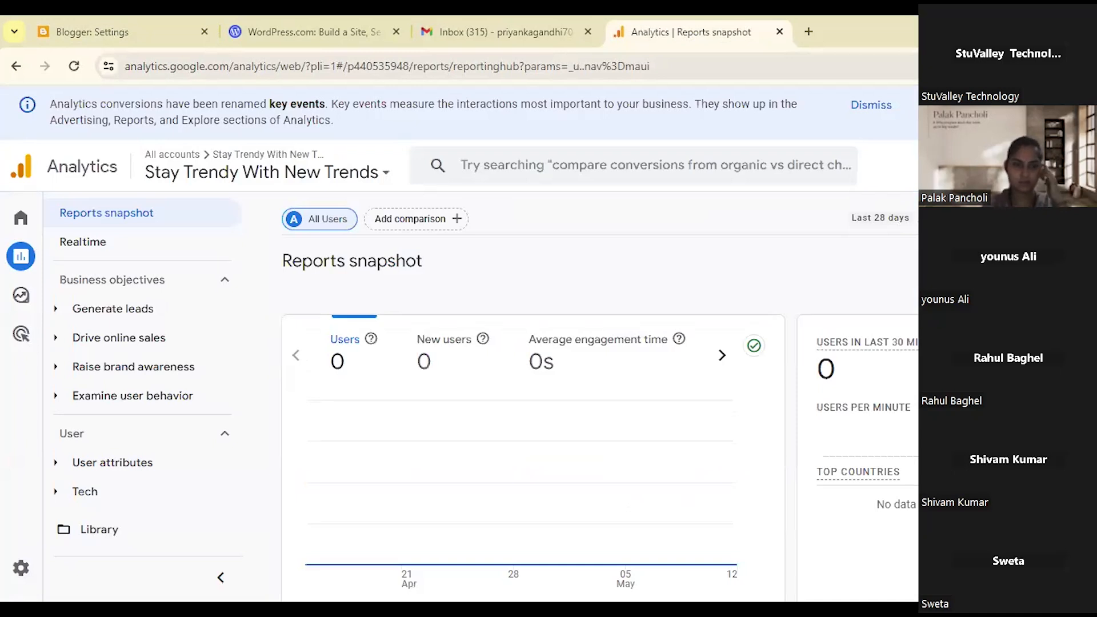
scroll(600, 412, down, 8)
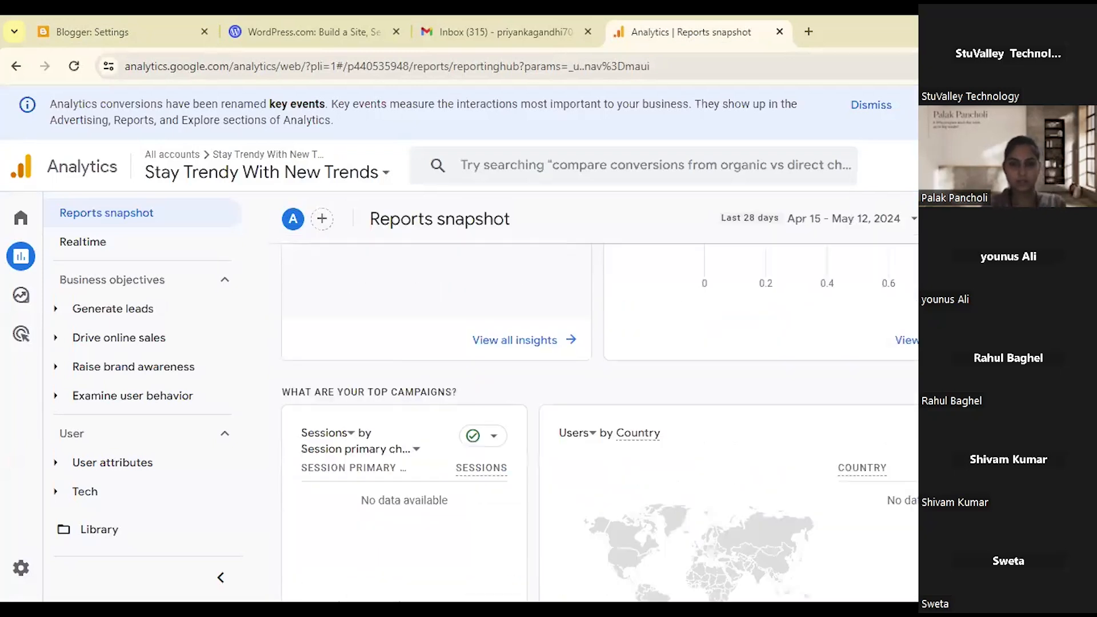
scroll(600, 423, down, 10)
scroll(599, 423, down, 5)
scroll(600, 423, up, 9)
scroll(599, 423, up, 10)
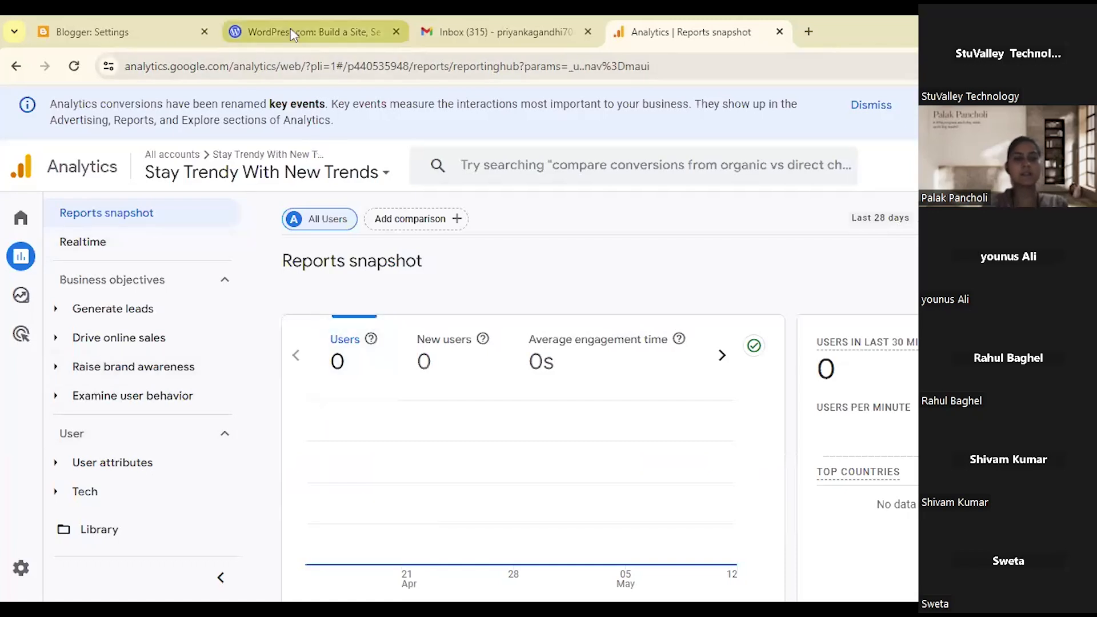
Open the Google Search Console ownership page in a new browser tab.
key(ctrl+t)
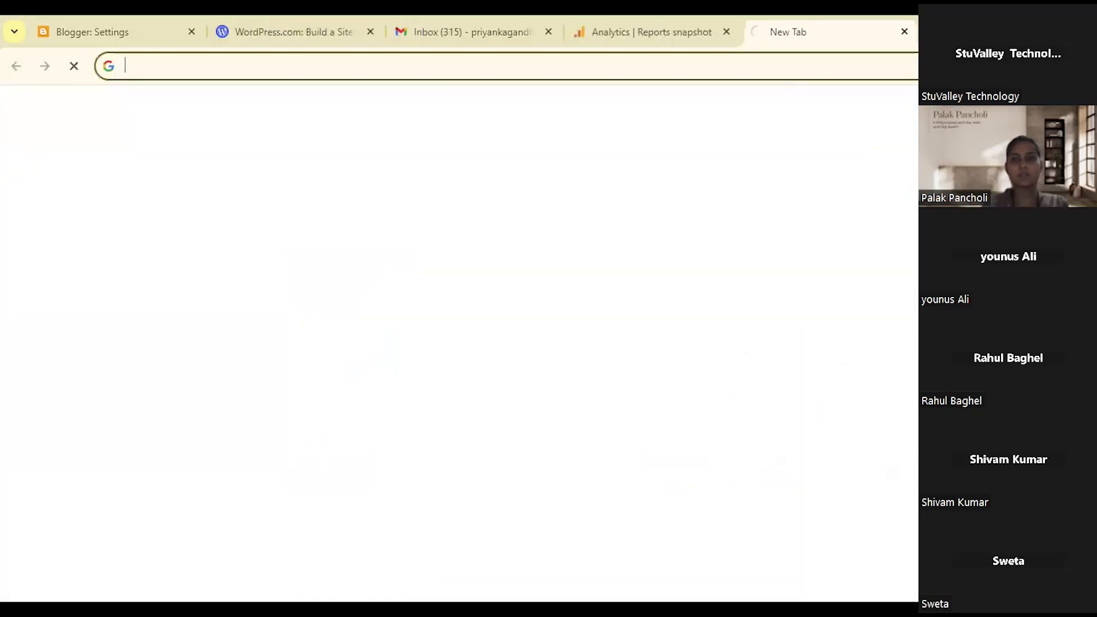
text(google sea)
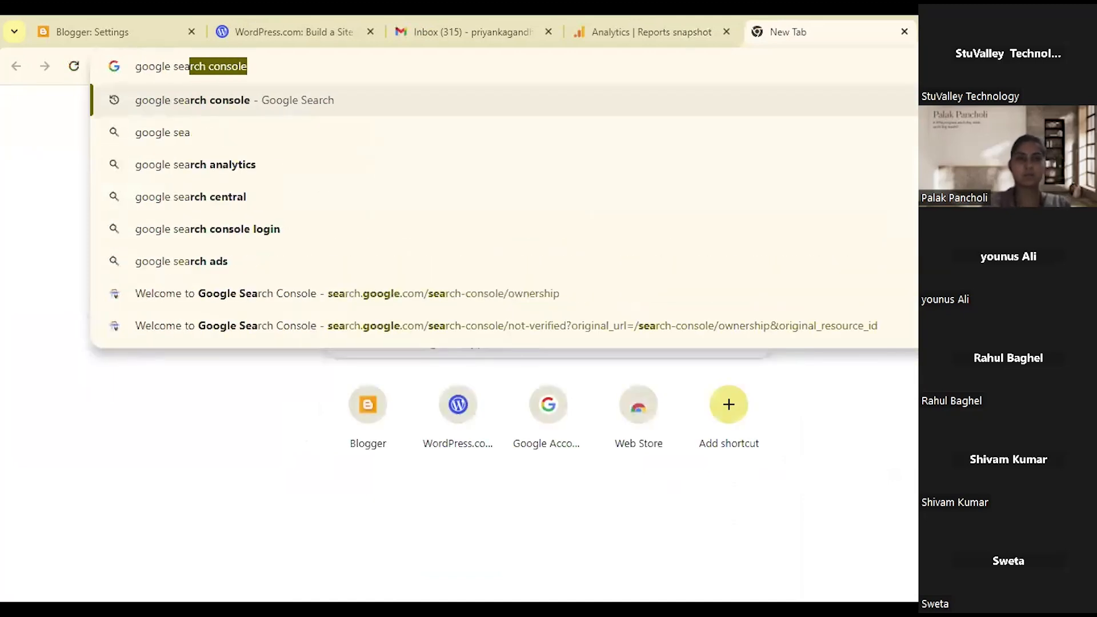
key(Return)
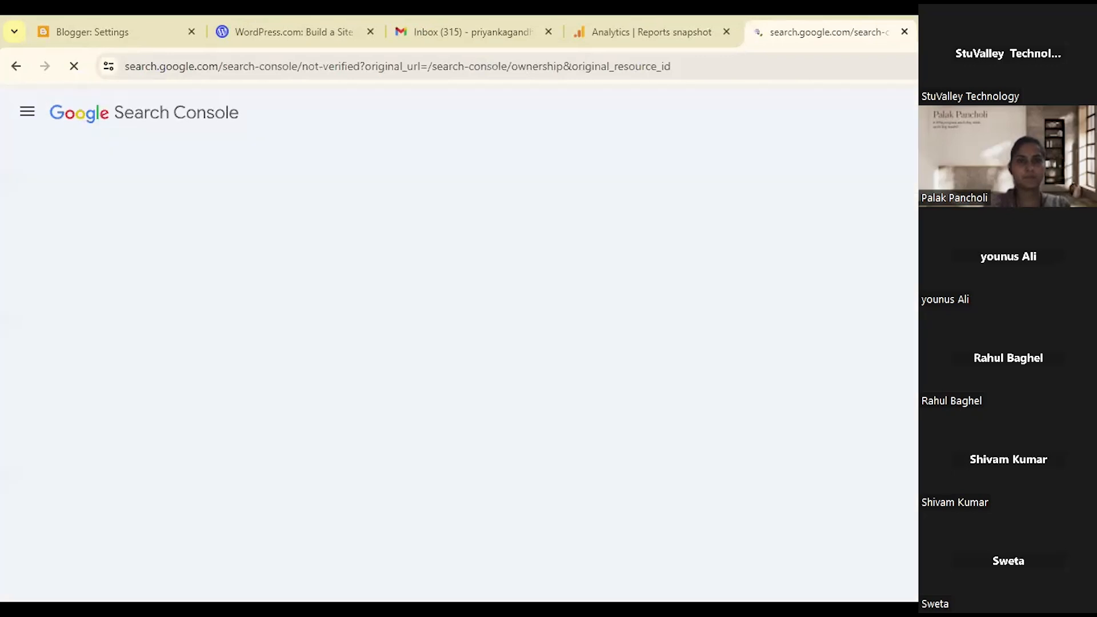
click(82, 17)
click(871, 39)
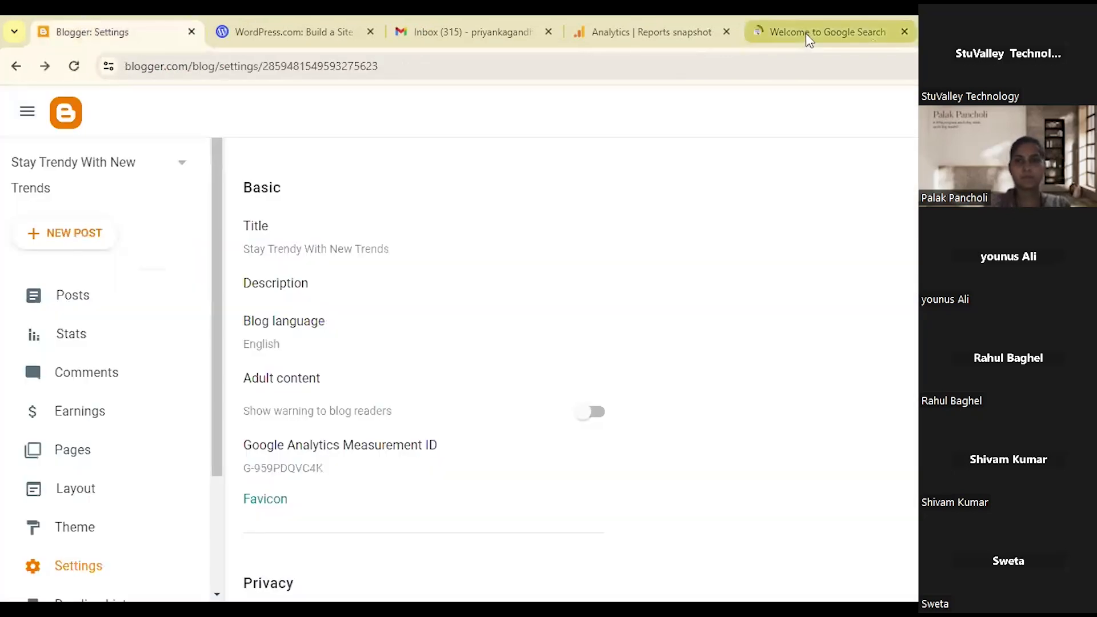
Select the unverified Blogger property and show the requirements of the Google Analytics ownership verification method.
click(189, 169)
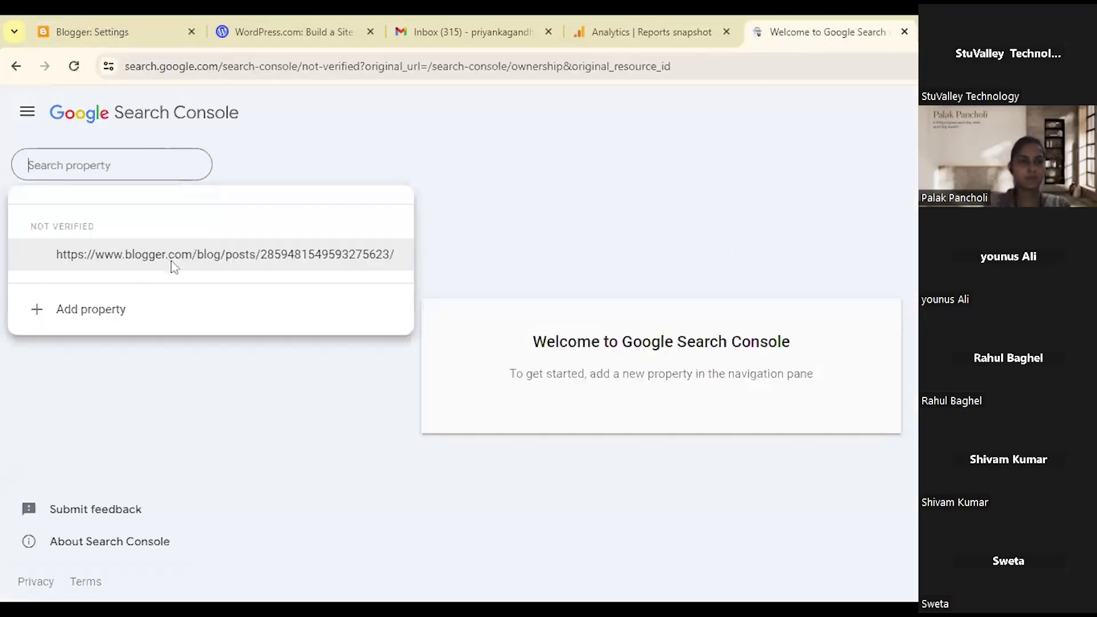
click(171, 265)
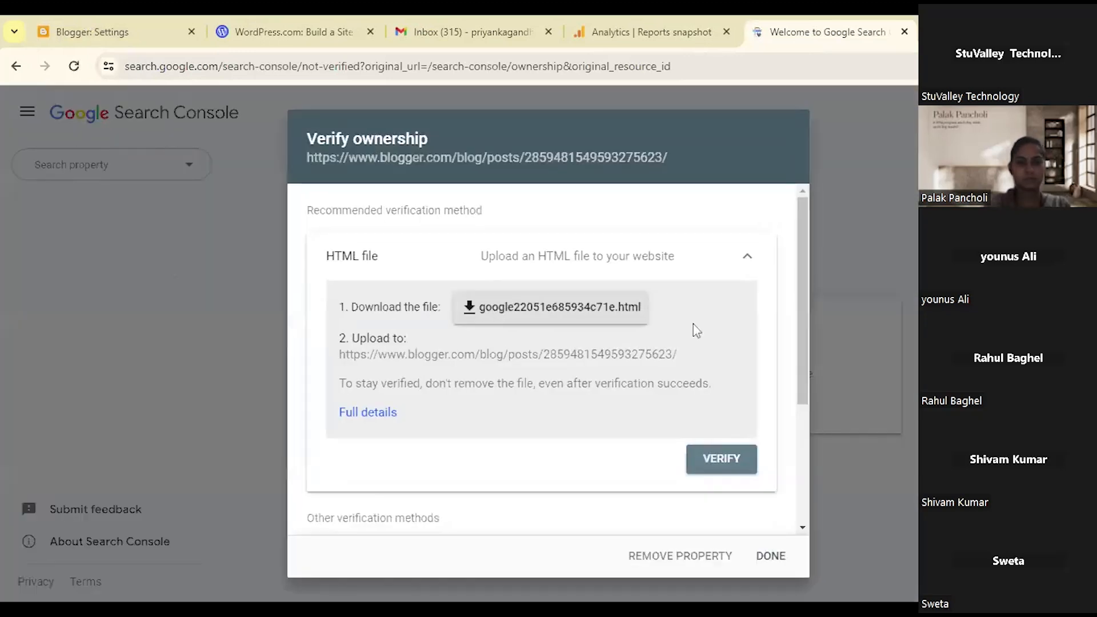
click(746, 258)
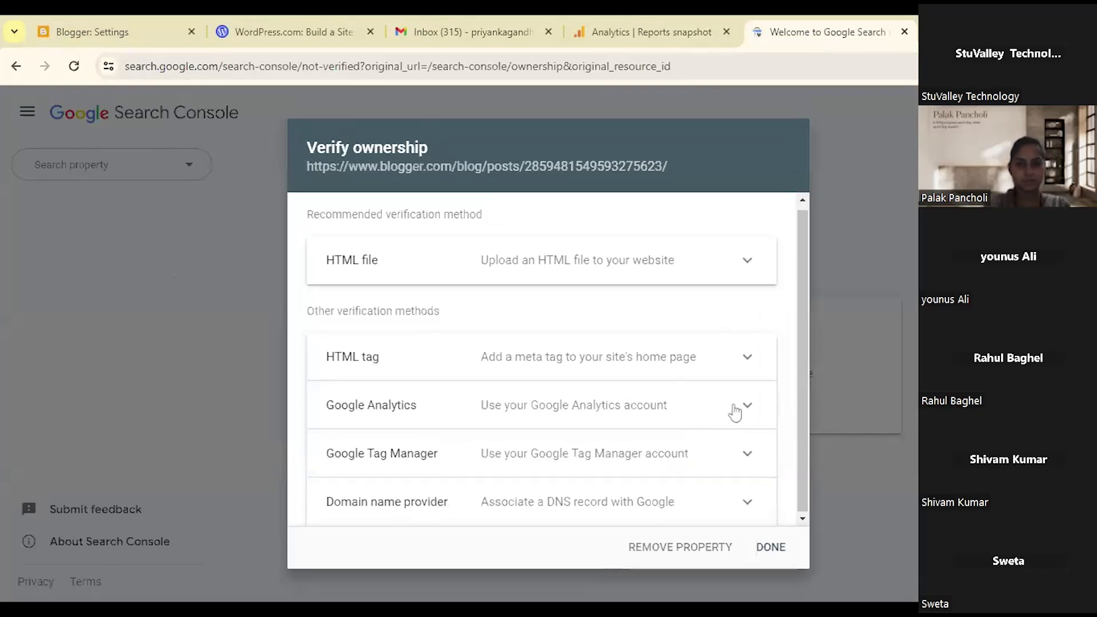
click(734, 407)
scroll(717, 435, down, 3)
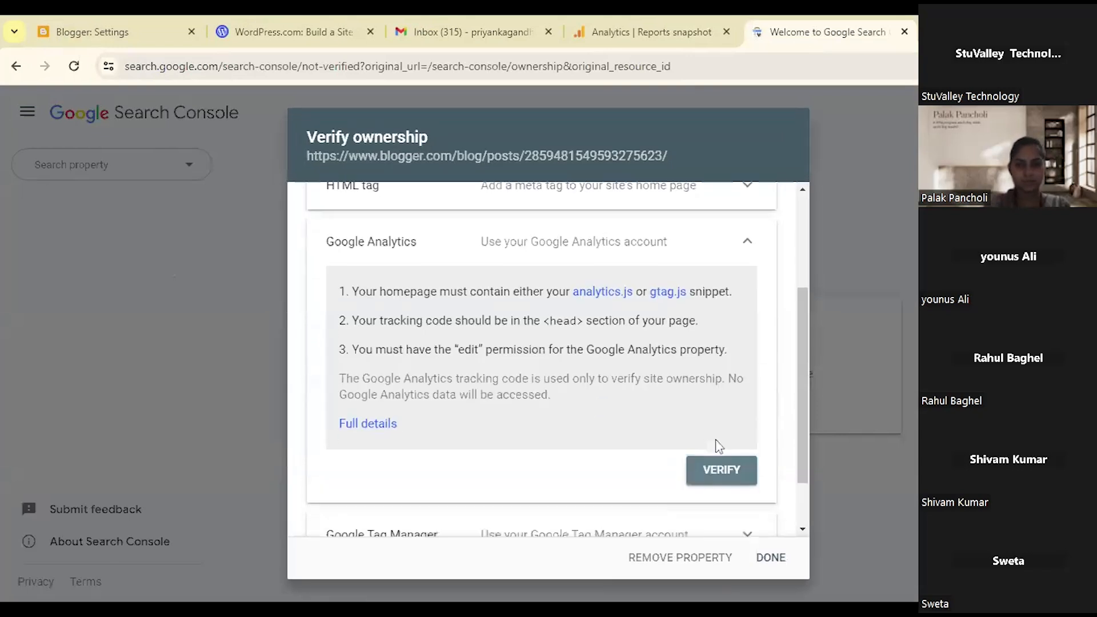
Try to verify ownership of the Blogger property with the Google Analytics method and close the resulting message.
click(718, 481)
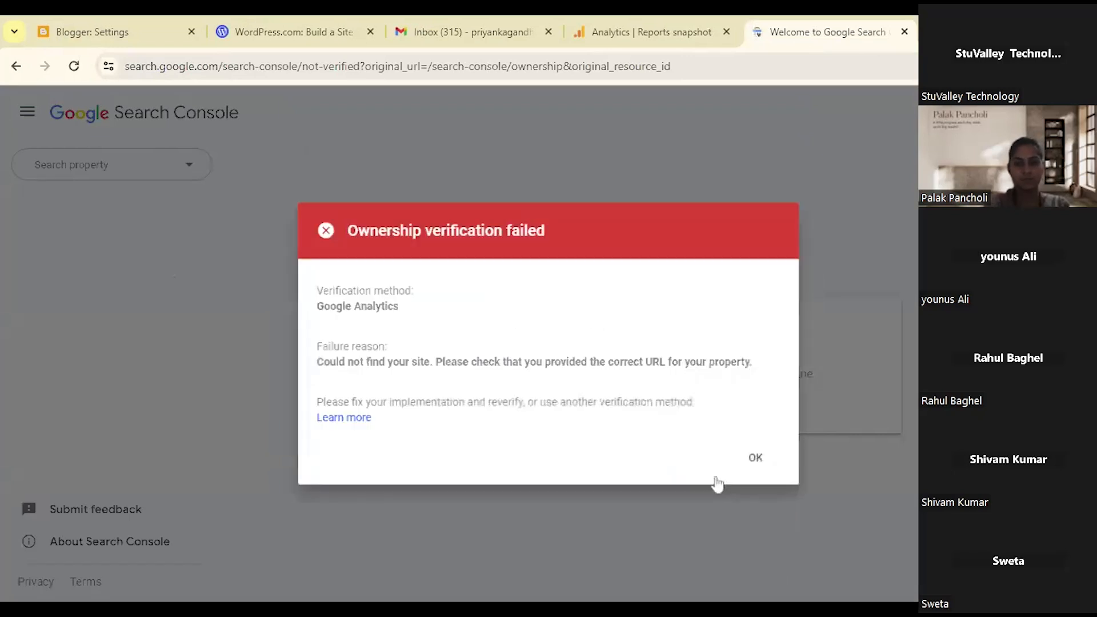
click(760, 465)
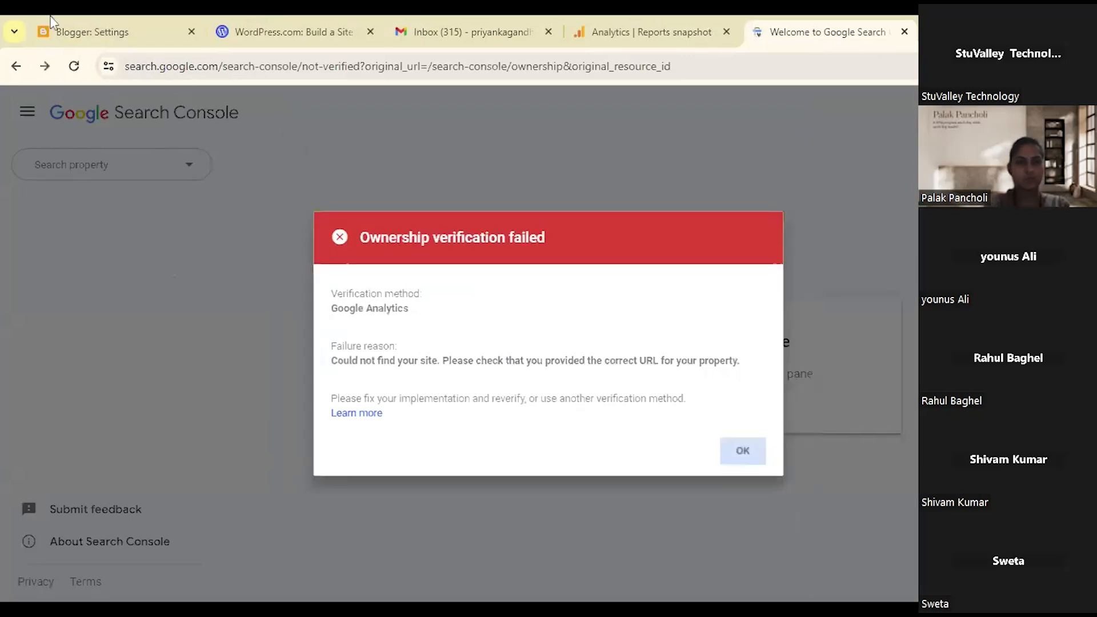
Return to Blogger, review the basic settings and reselect Stay Trendy With New Trends among the available blogs.
click(91, 34)
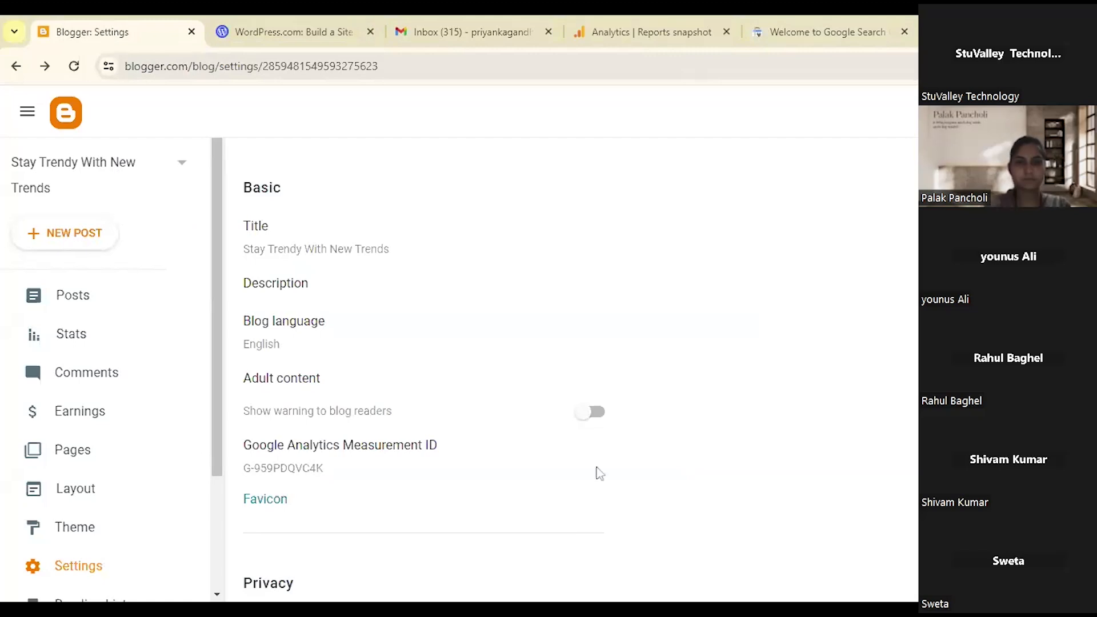
scroll(355, 497, down, 2)
scroll(355, 497, up, 2)
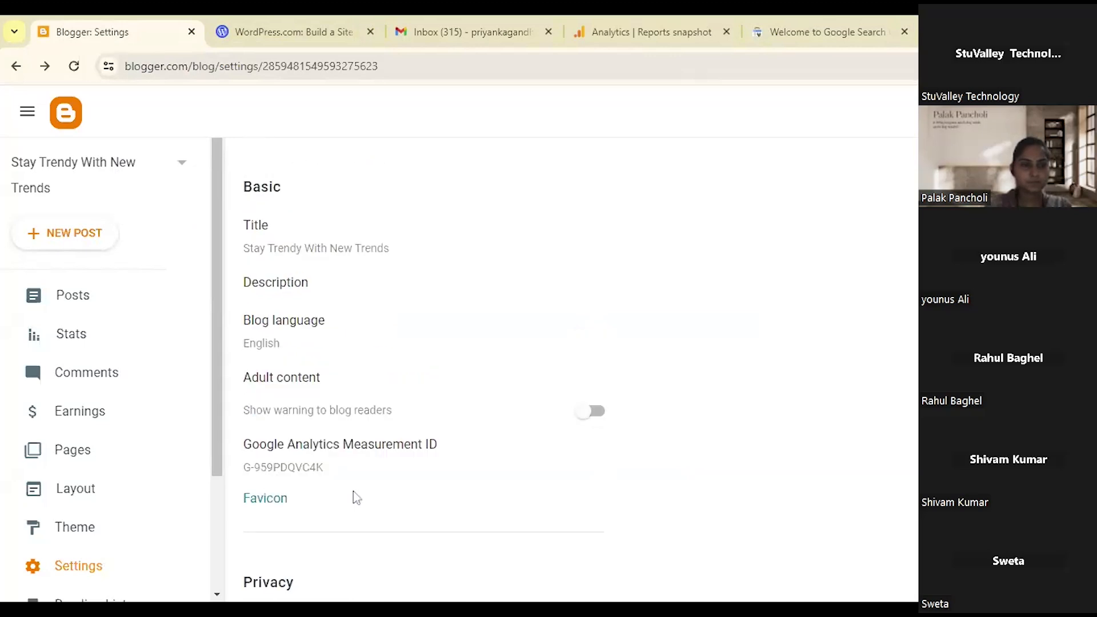
click(182, 163)
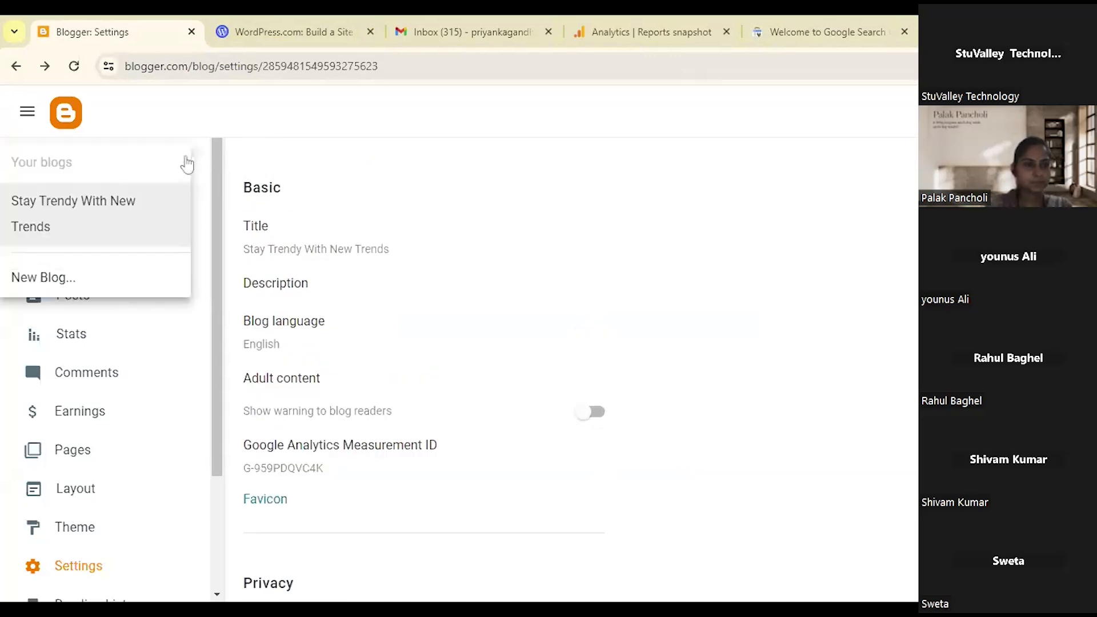
click(64, 228)
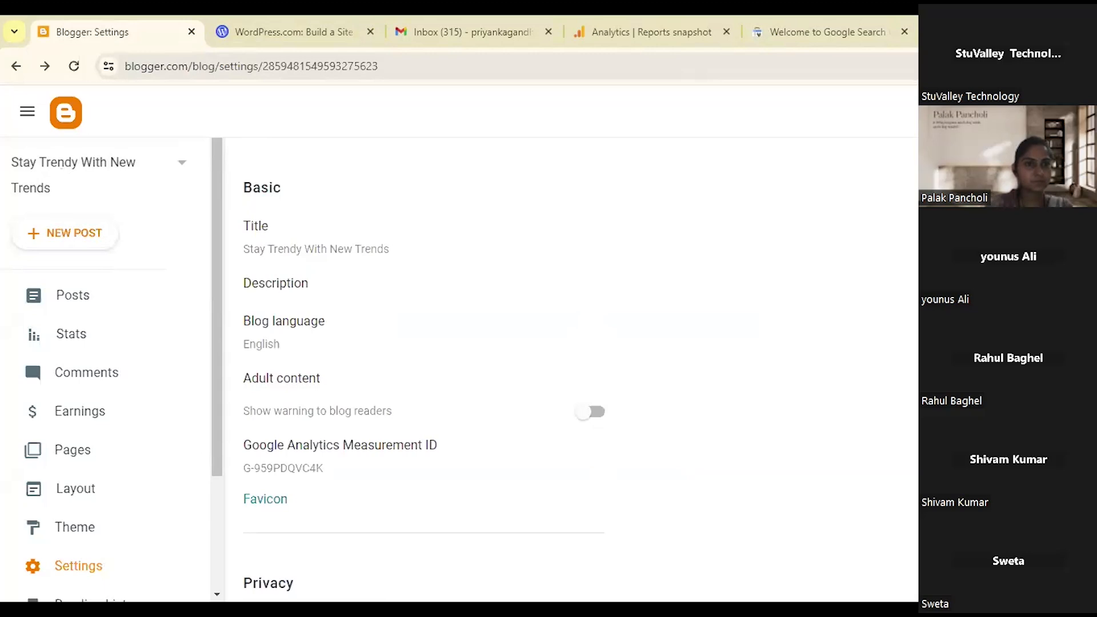
Open the Posts page of the Stay Trendy With New Trends blog and check the list of available blogs.
click(63, 171)
click(62, 216)
click(69, 297)
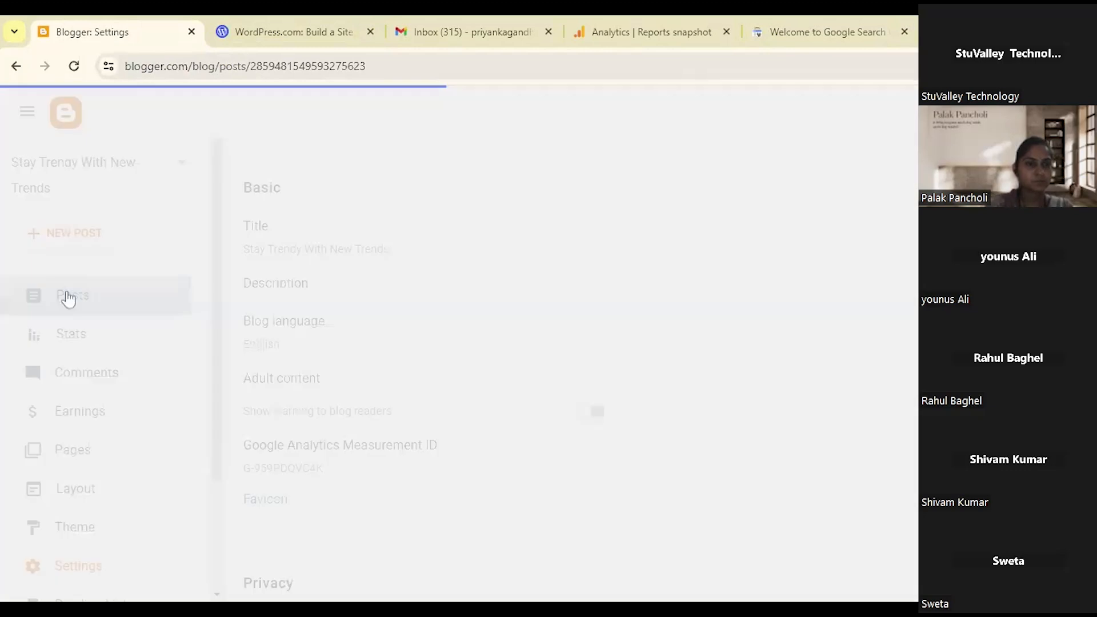
click(64, 166)
click(57, 206)
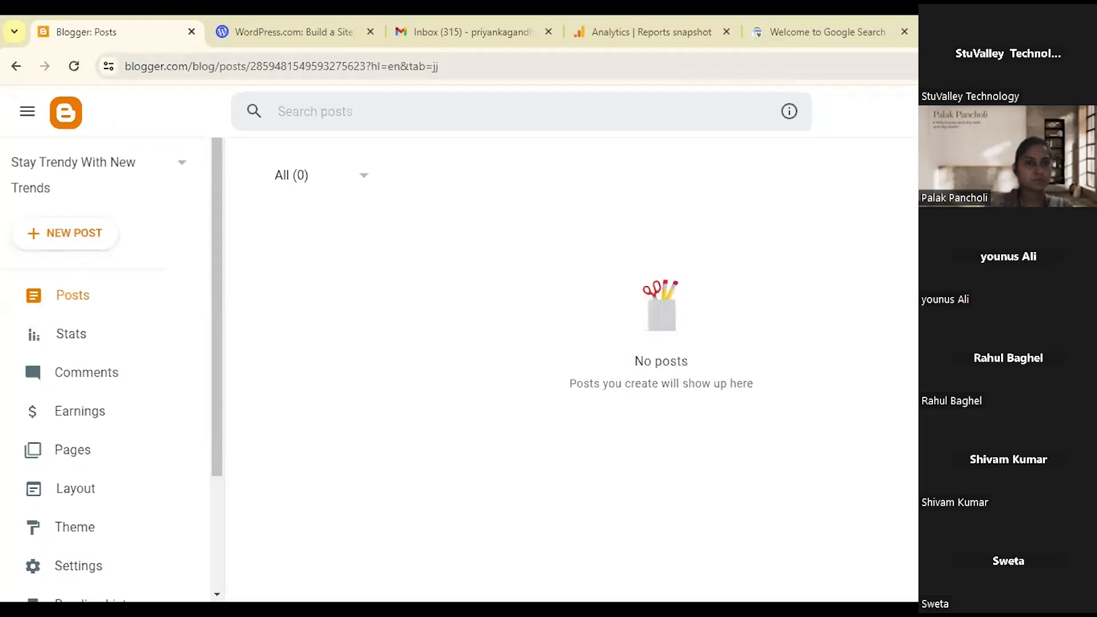
click(44, 175)
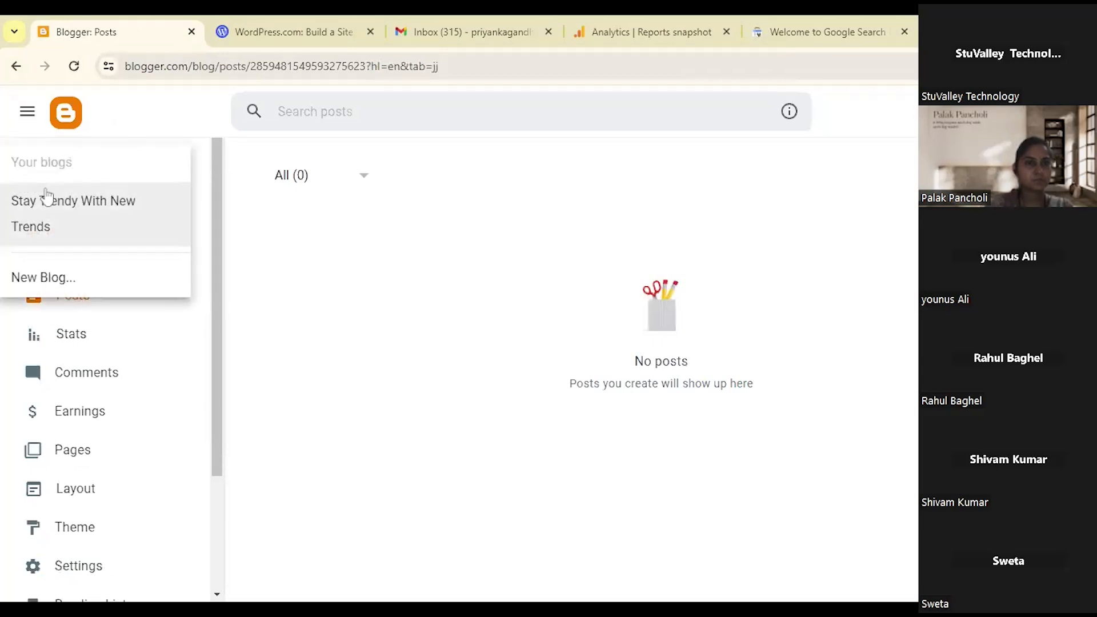
click(60, 231)
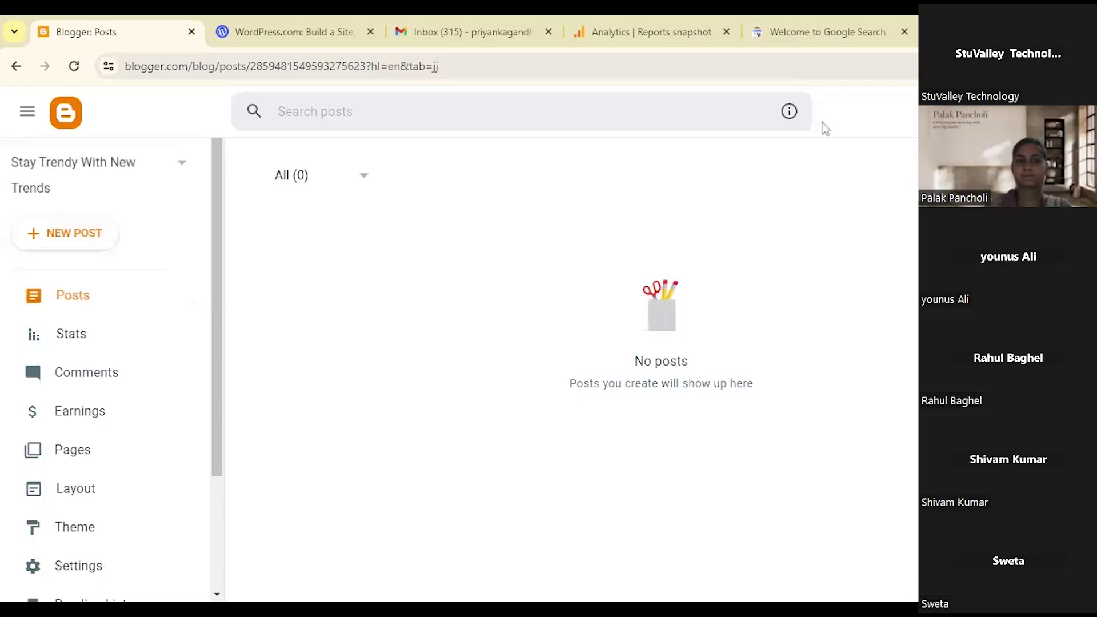
Return to Search Console and review the ownership verification methods offered for the Blogger property.
click(829, 26)
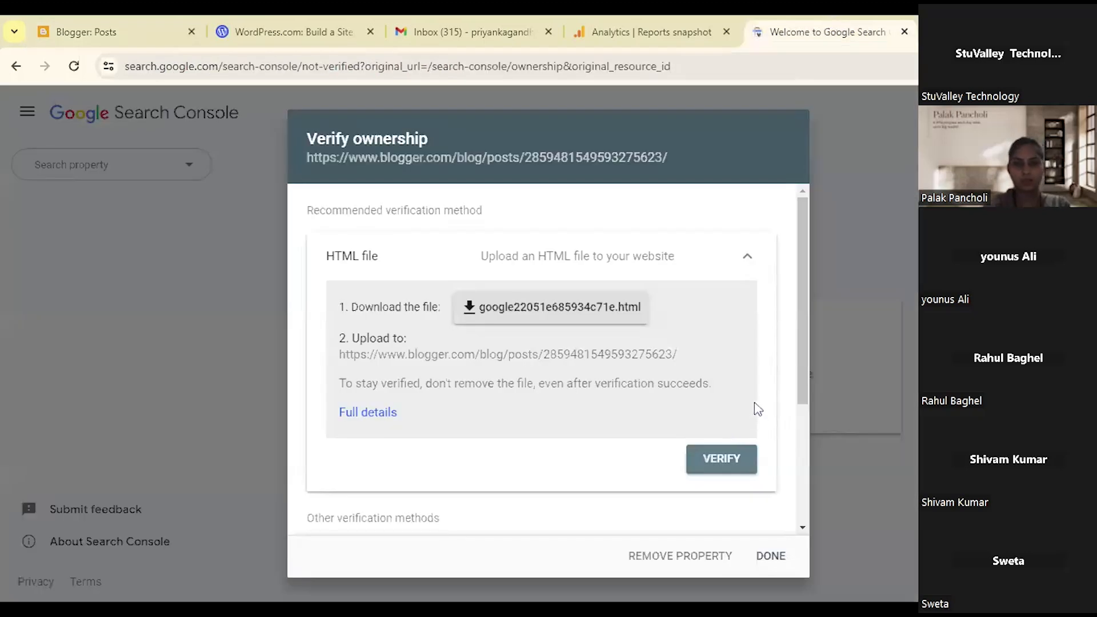
scroll(752, 396, down, 2)
scroll(752, 396, up, 1)
scroll(752, 397, up, 1)
Examine the Google Analytics Reports snapshot for Stay Trendy With New Trends, down to the top events and key events.
click(655, 26)
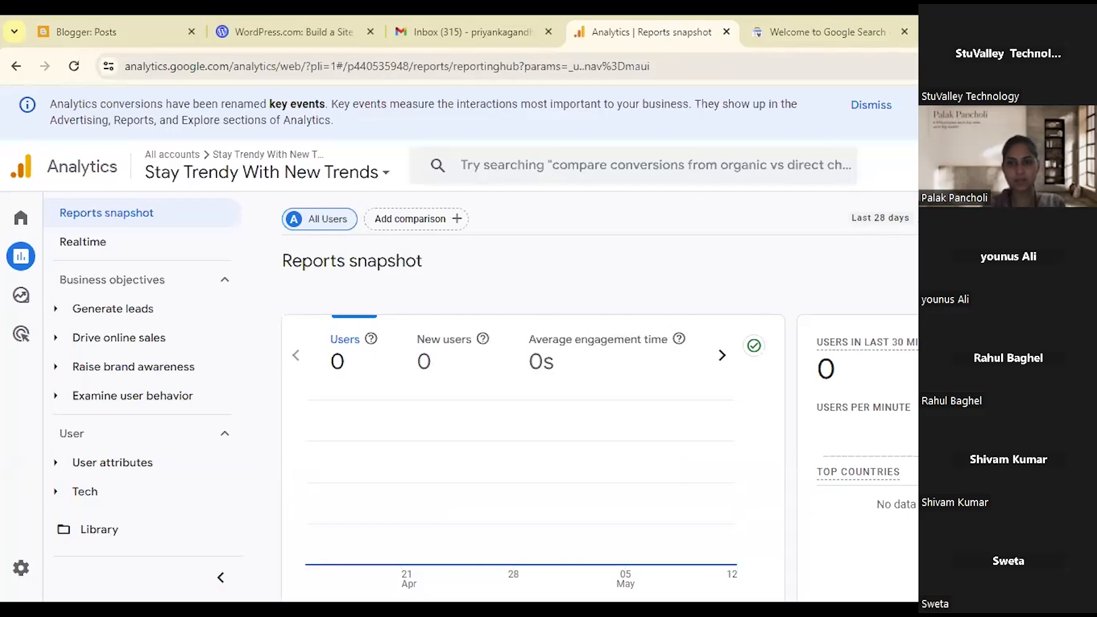
scroll(599, 423, down, 10)
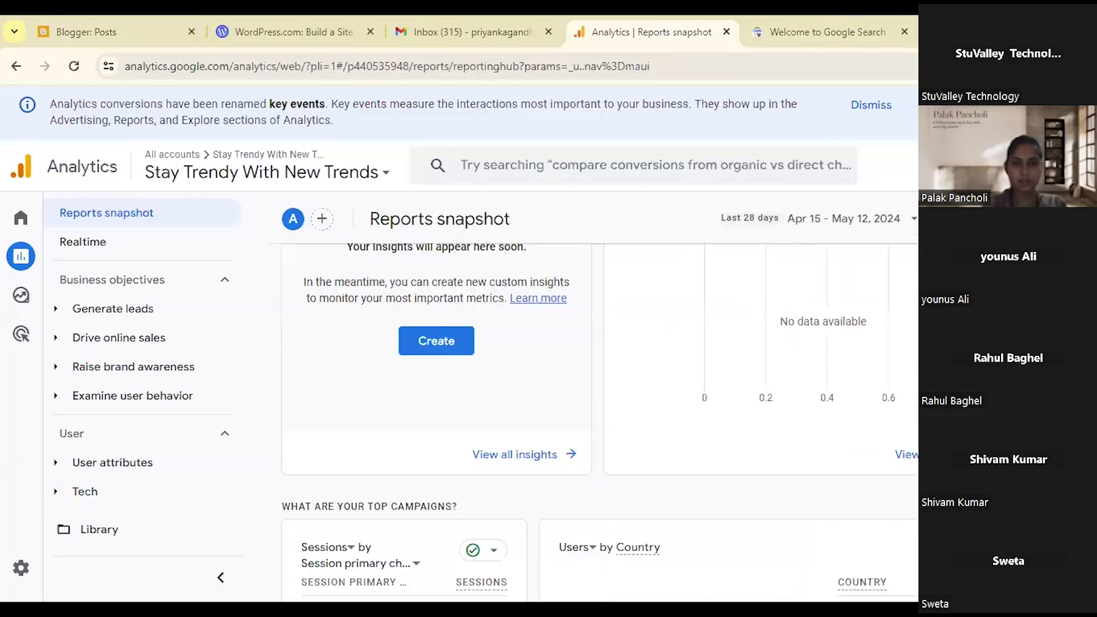
scroll(599, 423, down, 5)
scroll(600, 423, down, 6)
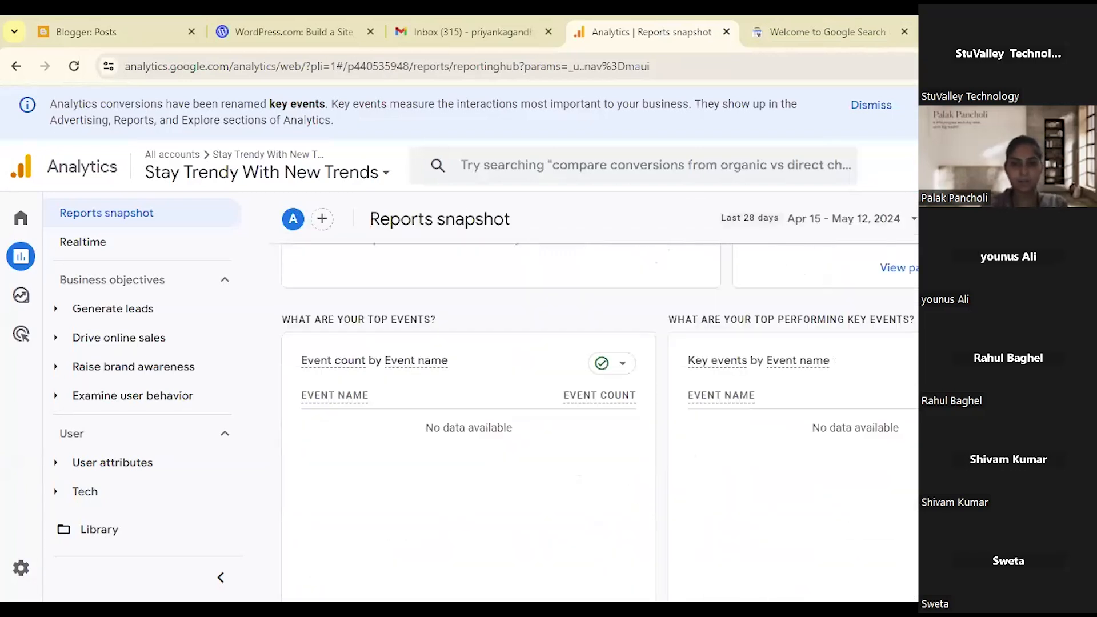
scroll(600, 422, up, 20)
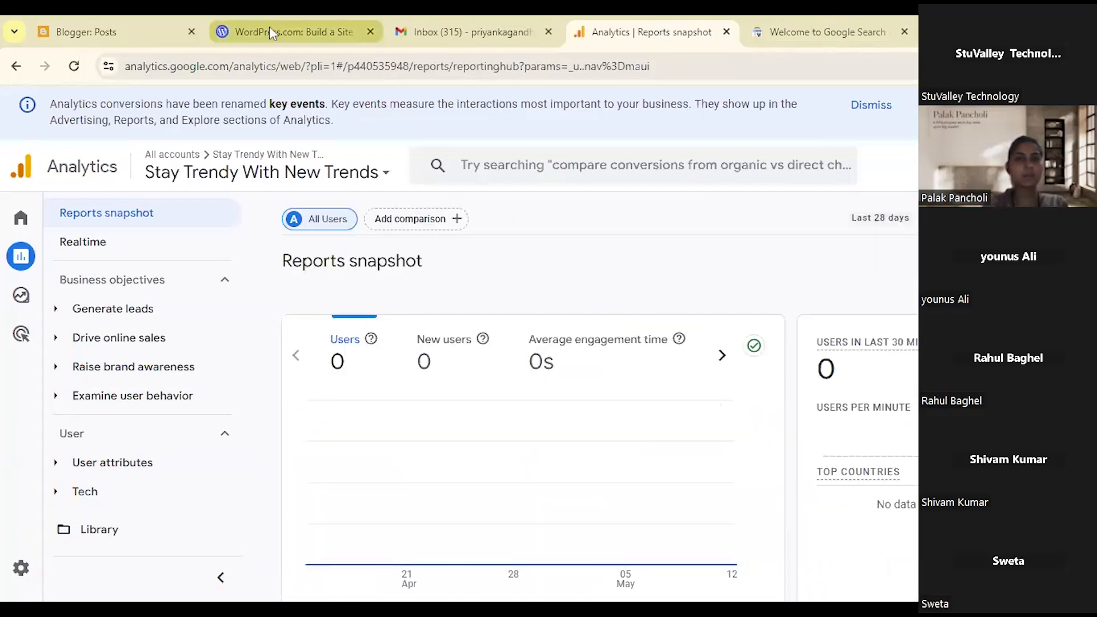
Switch back to Blogger and reopen the blog's settings to review the basic section.
click(417, 34)
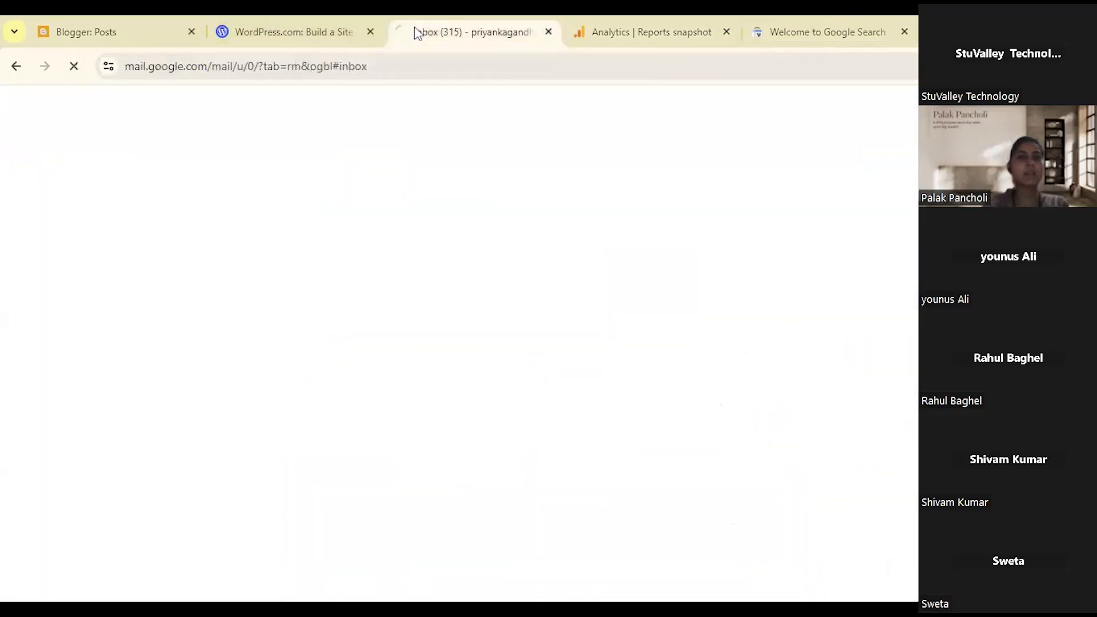
click(74, 33)
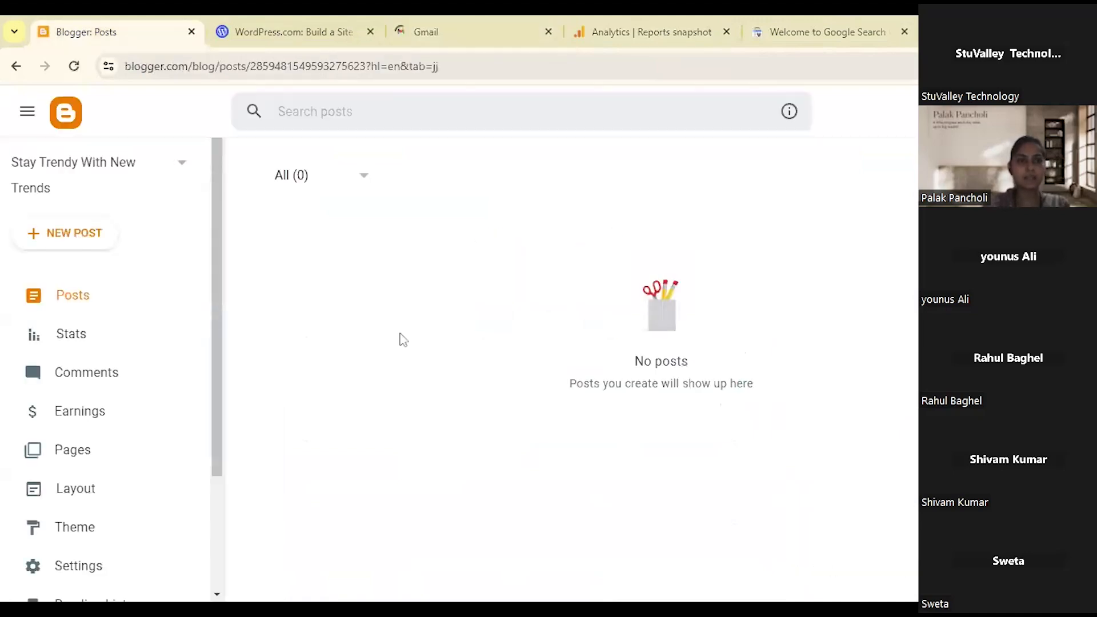
scroll(86, 563, down, 2)
click(80, 414)
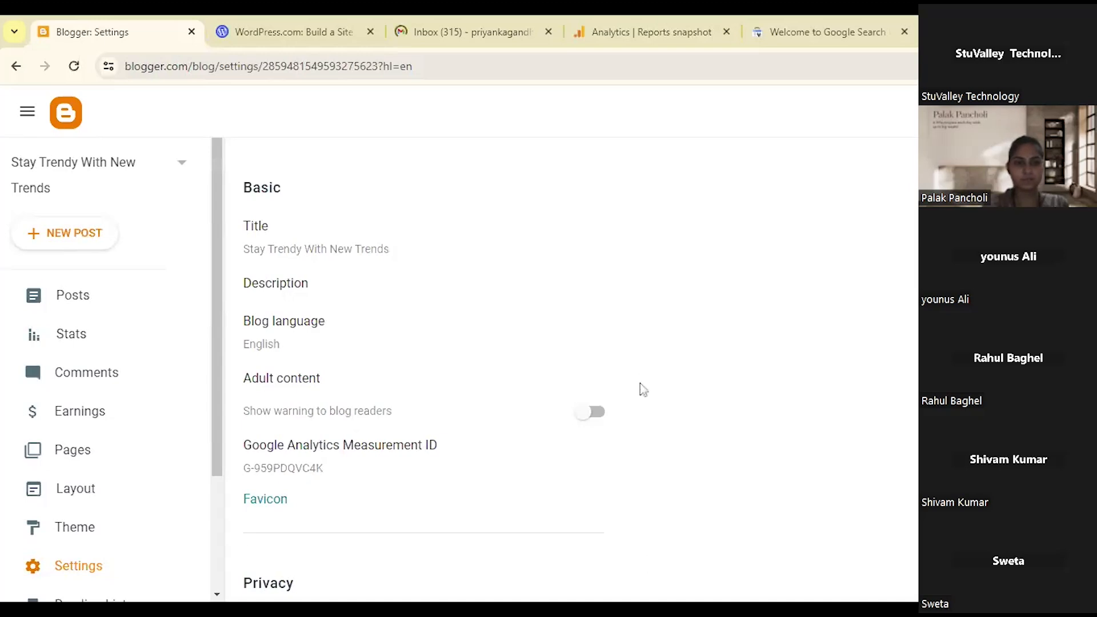
scroll(640, 383, down, 3)
scroll(639, 499, up, 3)
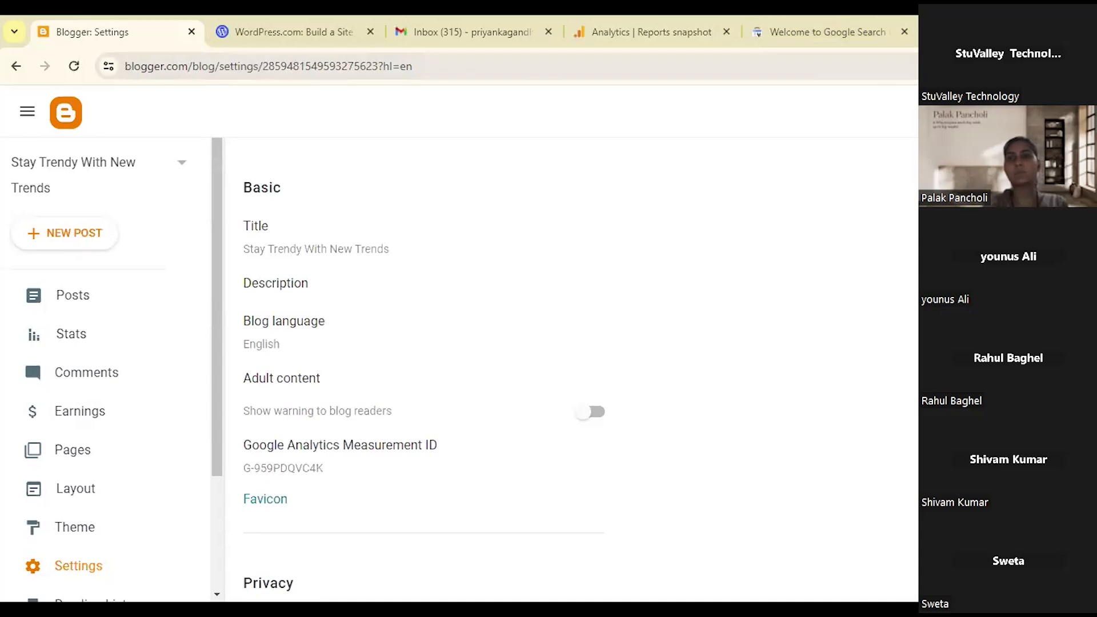
Search Google for "google tag manager" in a new browser tab and open the Google Tag Manager site.
click(930, 32)
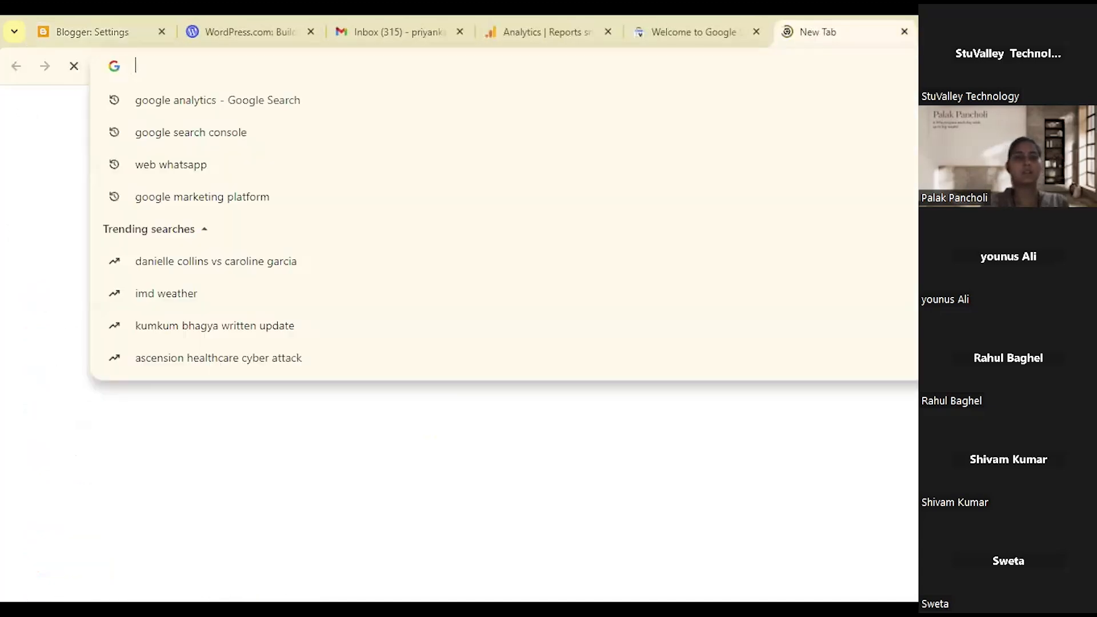
text(google tag man)
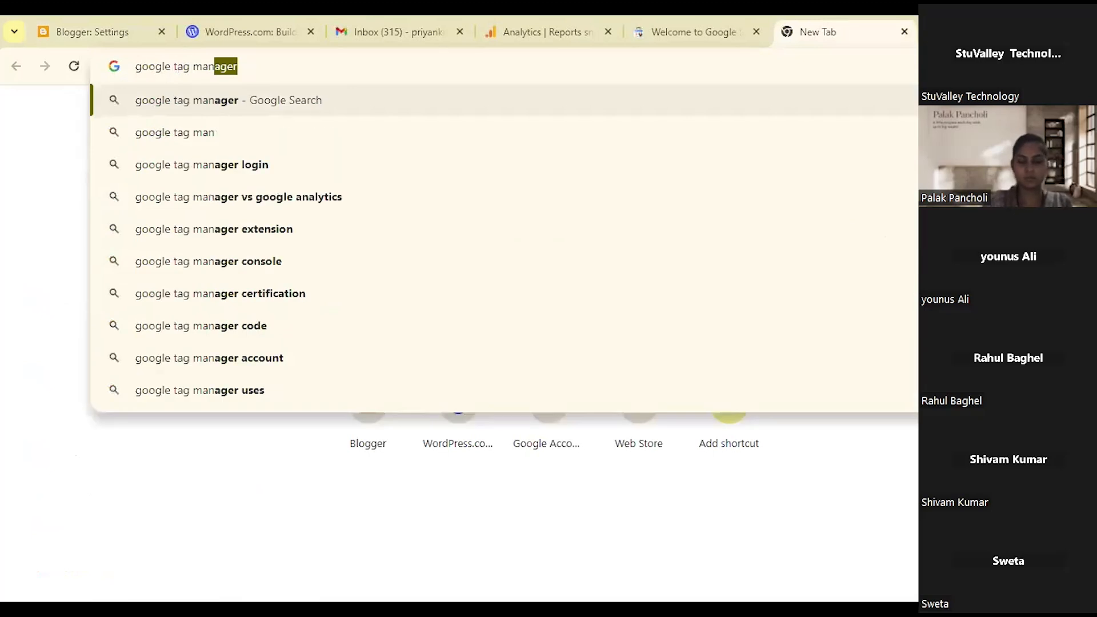
key(Return)
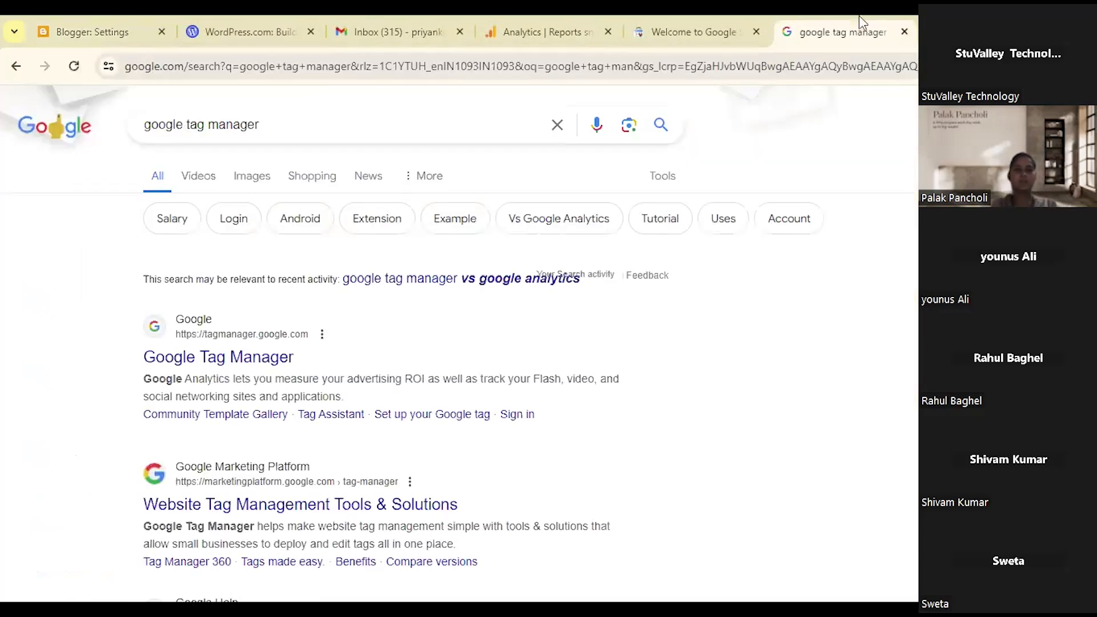
click(258, 361)
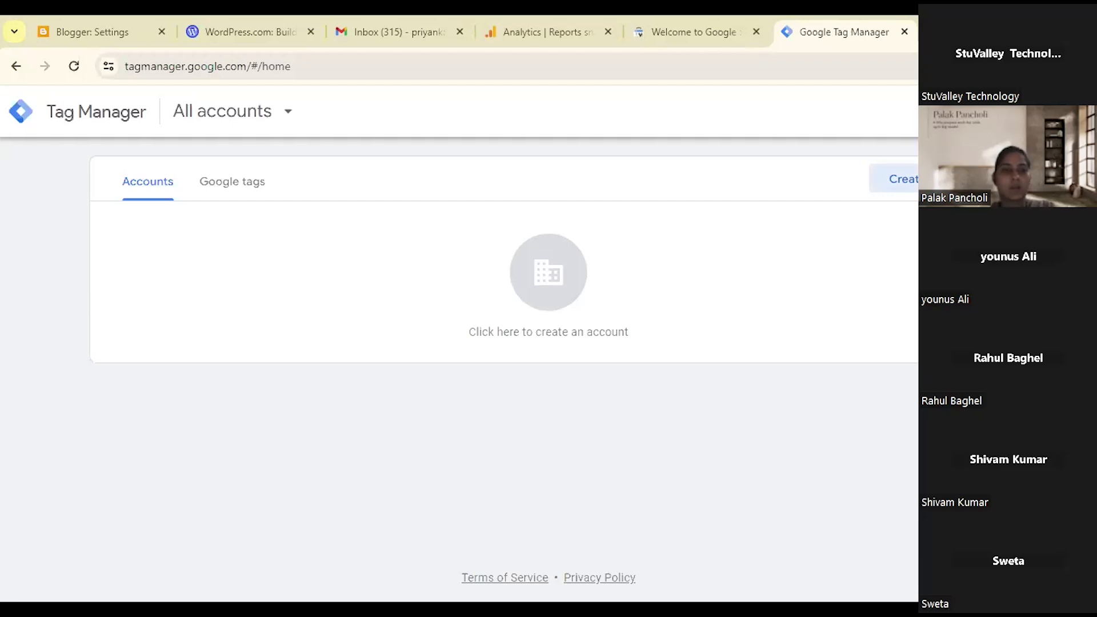
Check the existing Google tags in Tag Manager and start creating a new account.
click(209, 191)
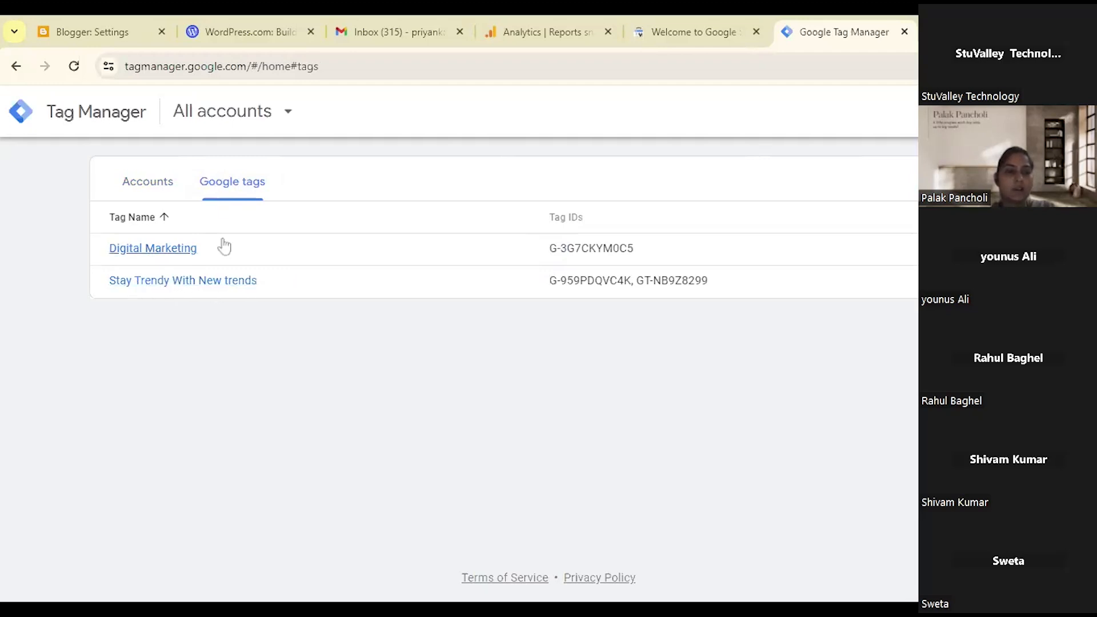
click(151, 188)
click(469, 327)
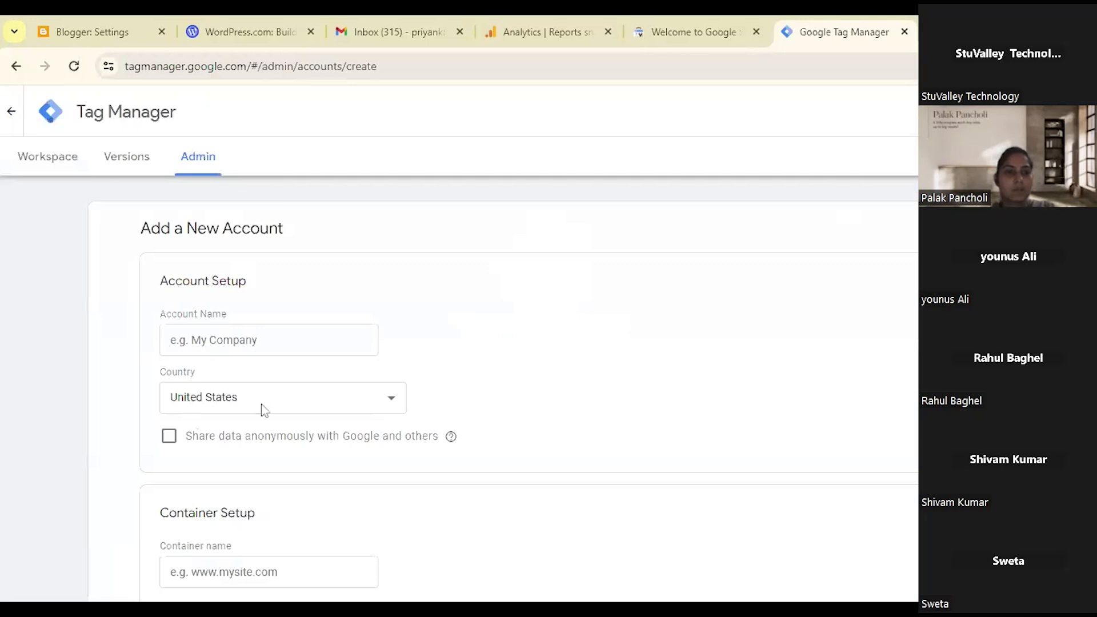
Name the new Tag Manager account Stay Trendy With Latest Trends, checking the blog title in Blogger, and set its country to India.
click(208, 338)
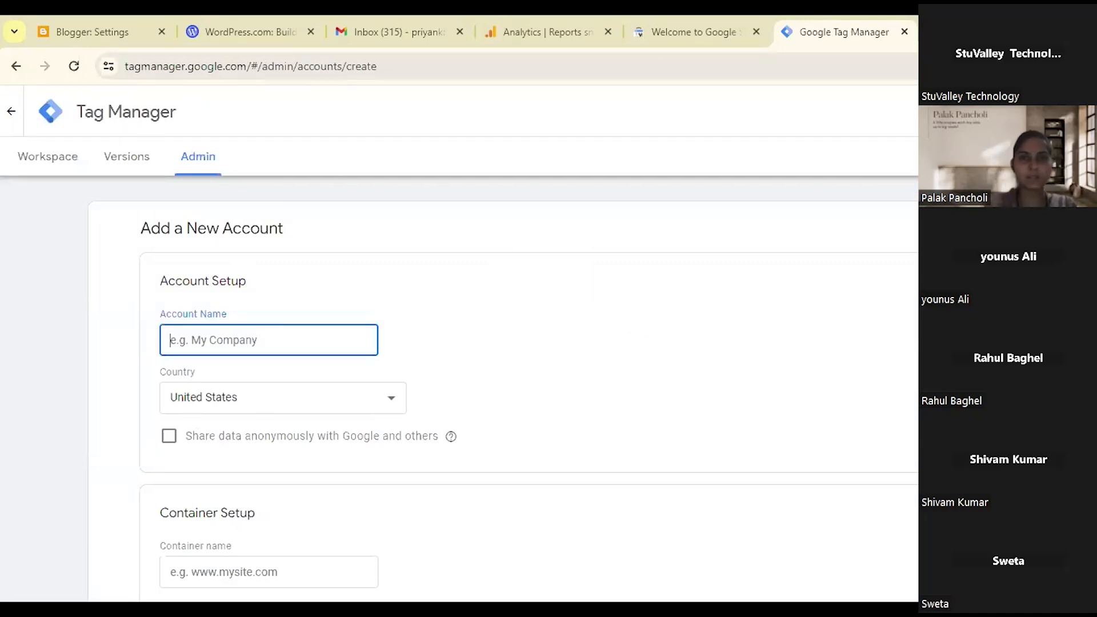
text(Start)
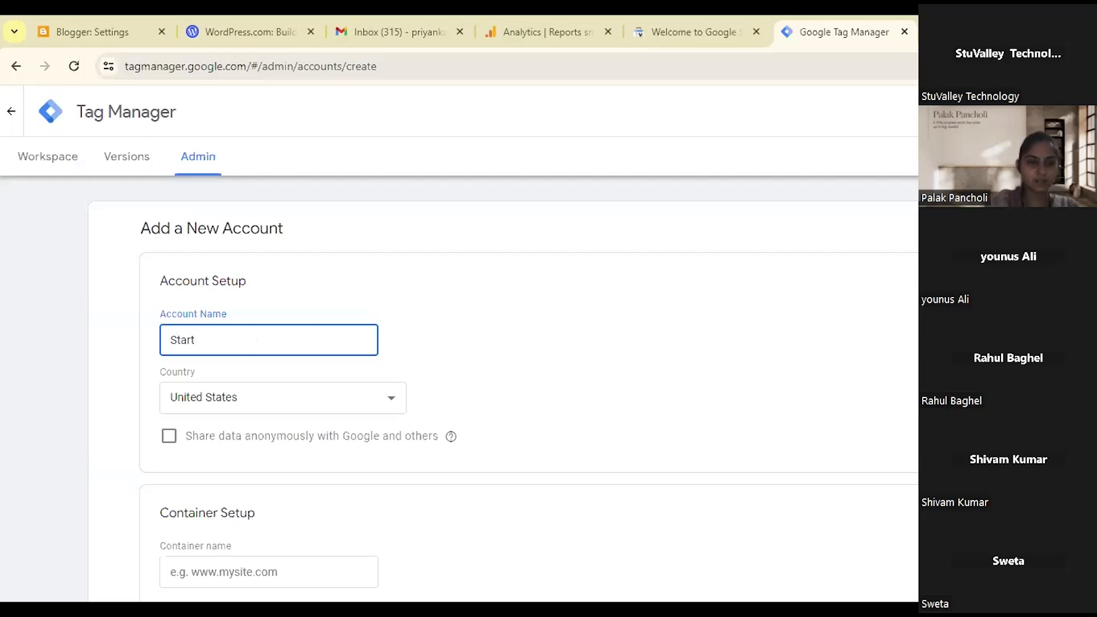
click(111, 43)
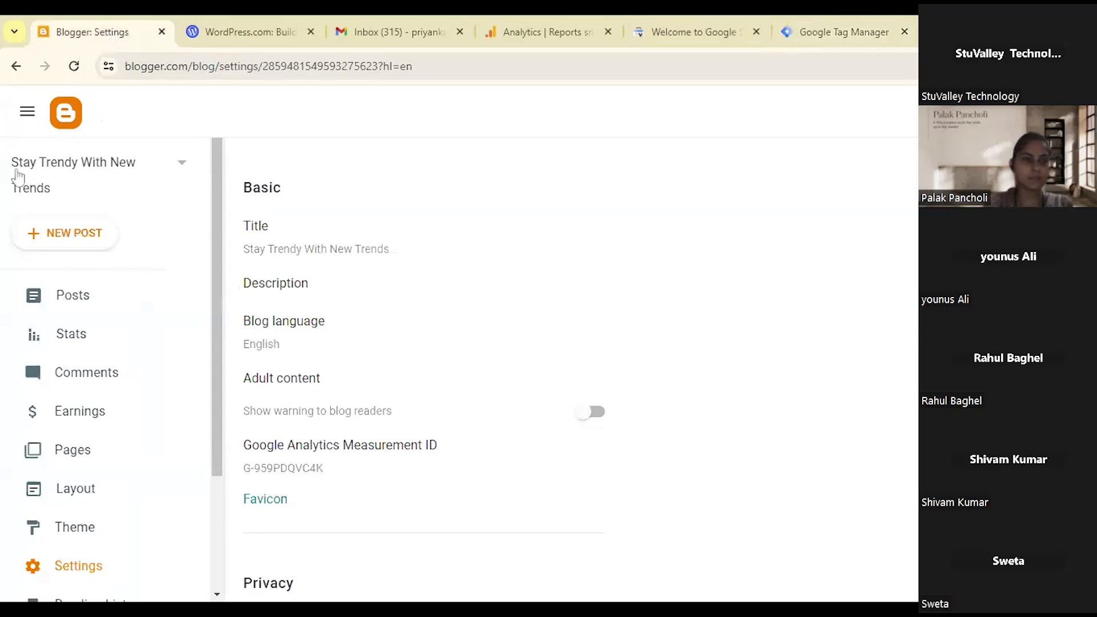
click(816, 26)
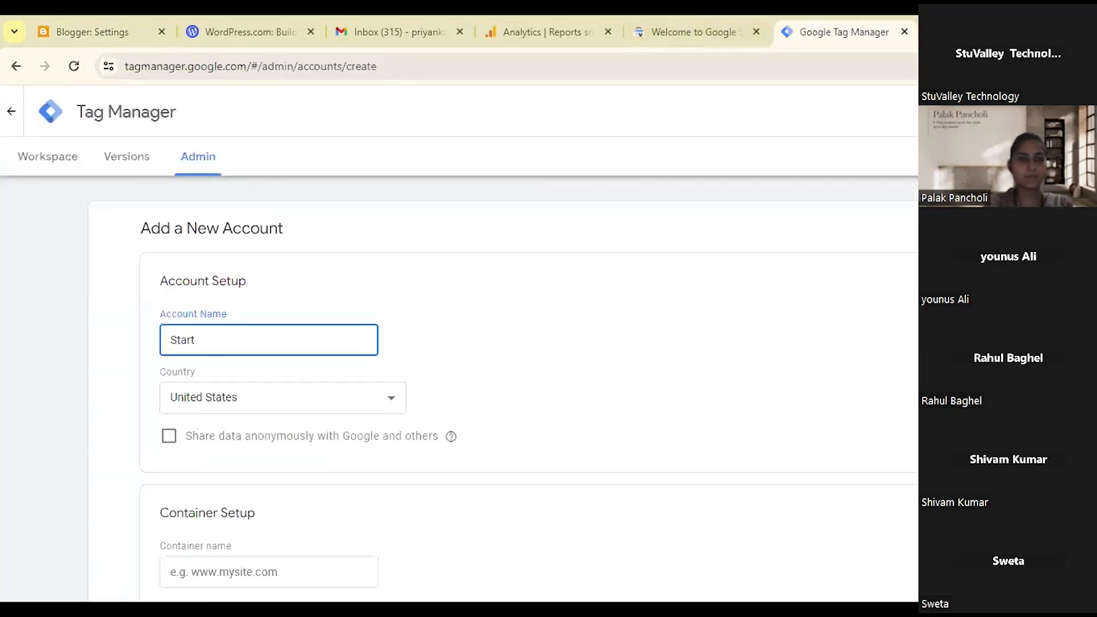
key(BackSpace)
key(BackSpace)
text(y Trendy)
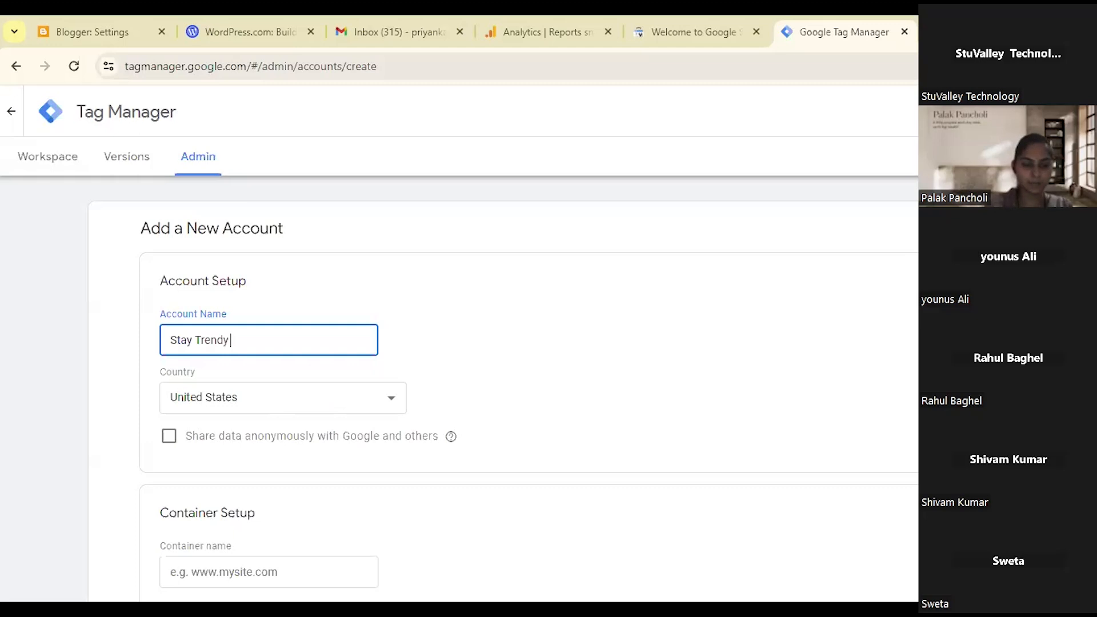
text(With L)
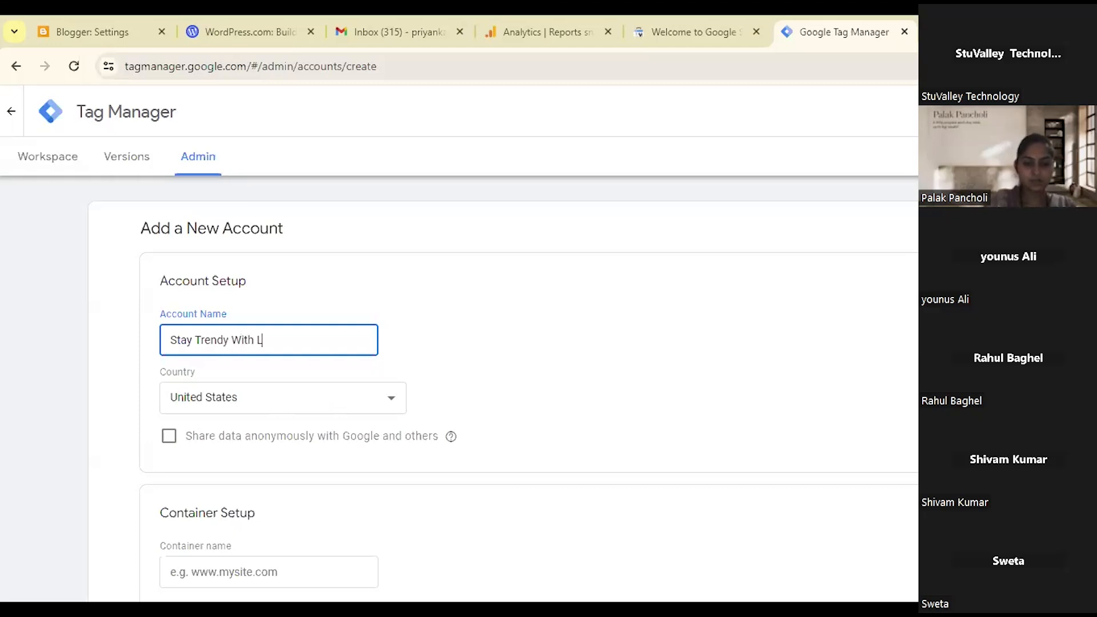
text(atr)
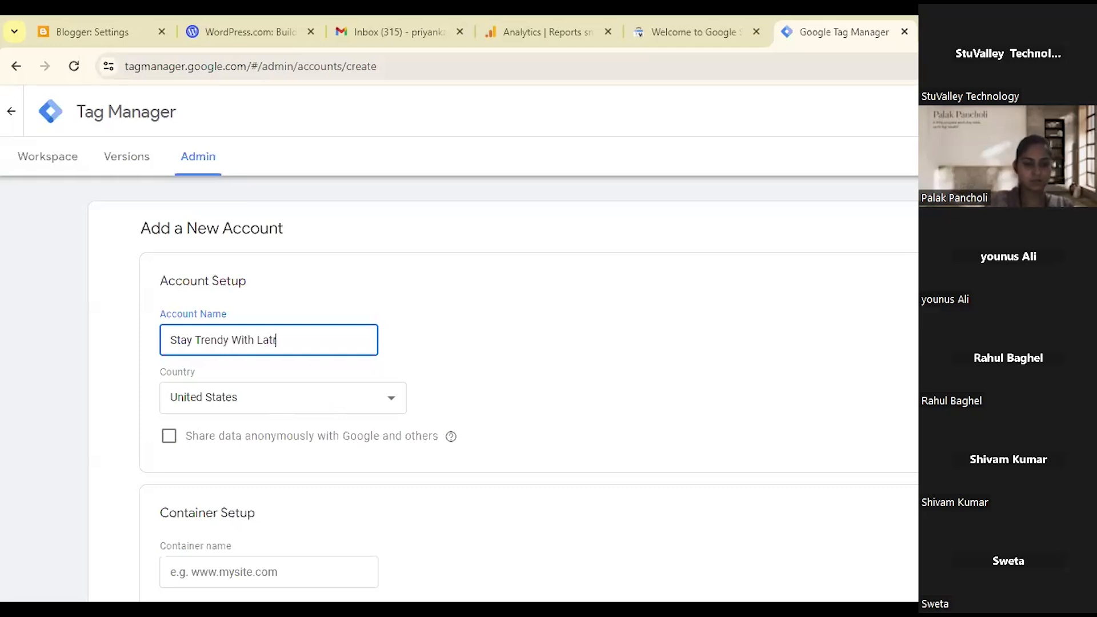
key(BackSpace)
text(est Trends)
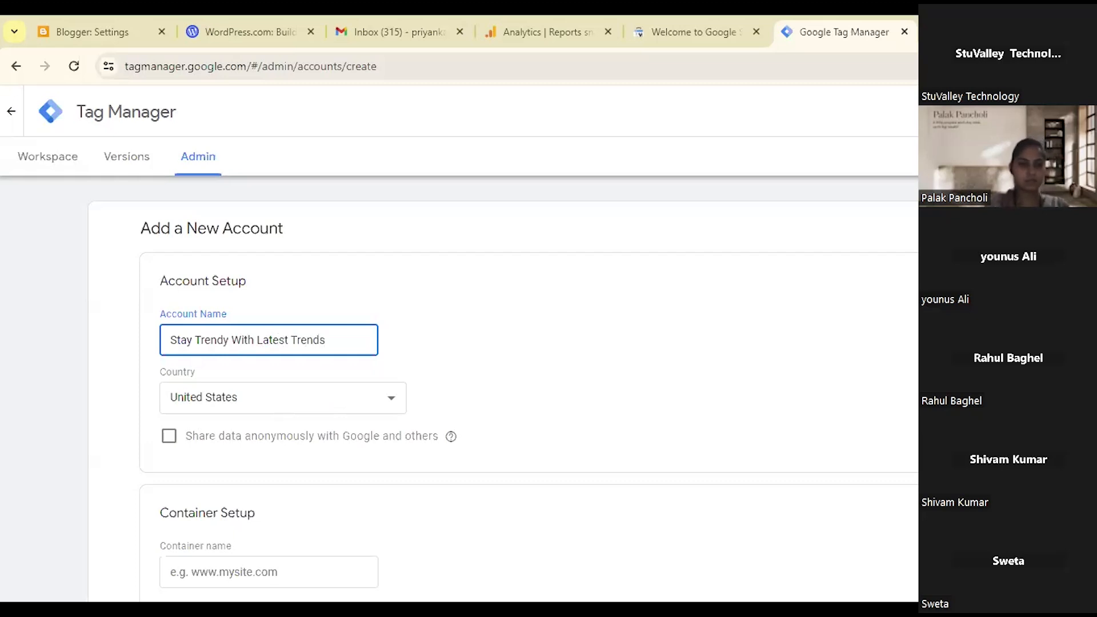
click(328, 395)
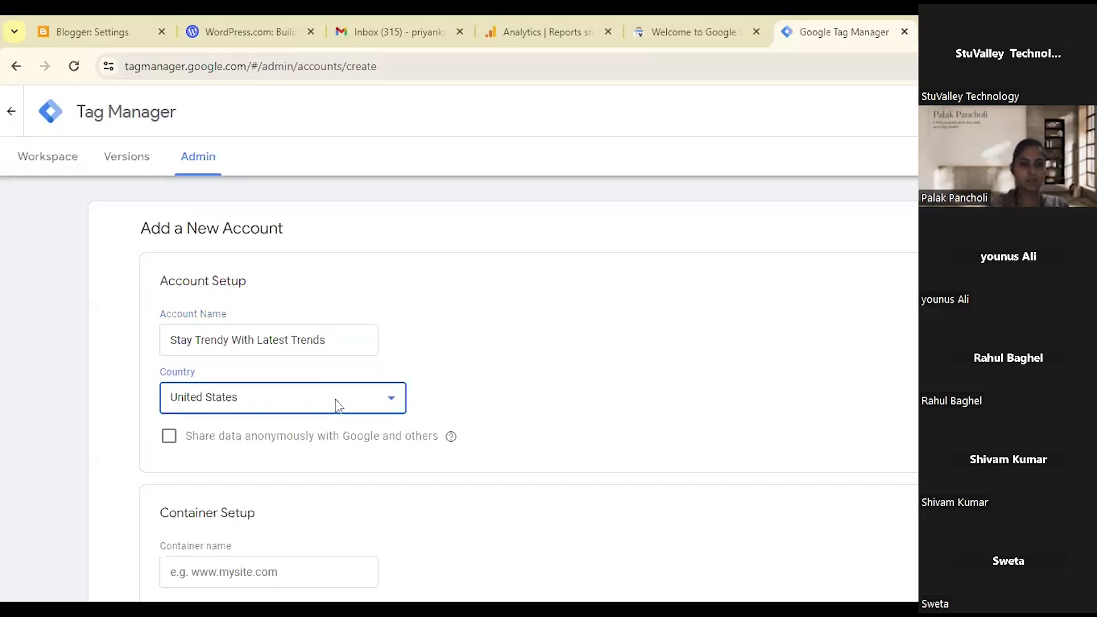
text(in)
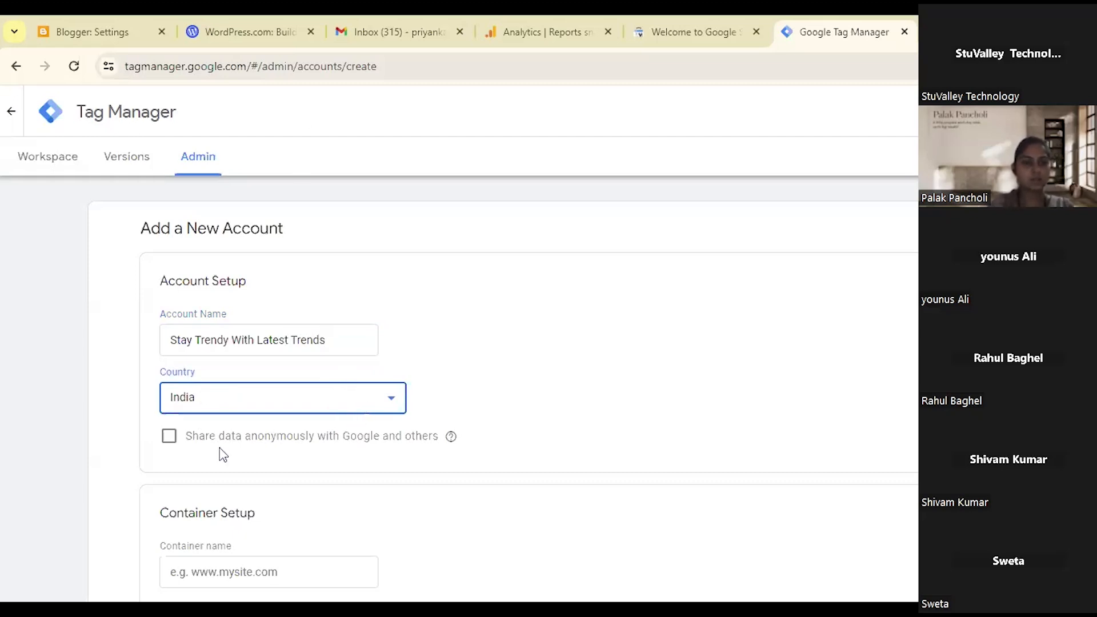
Read the help text explaining the option to share data anonymously with Google and others.
scroll(173, 449, down, 1)
scroll(175, 449, down, 1)
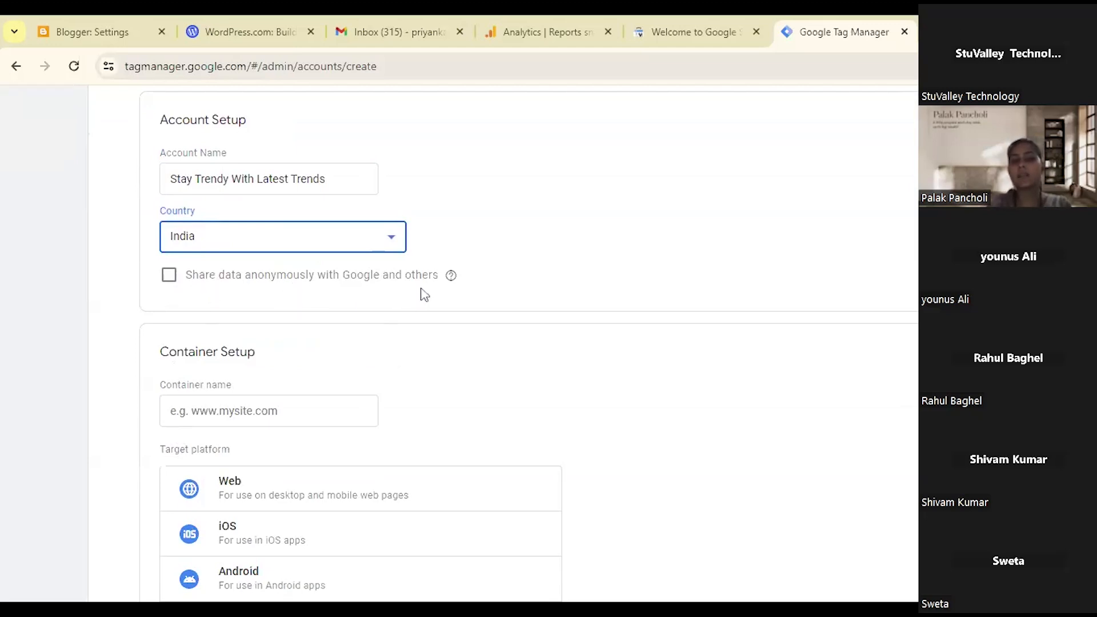
click(450, 275)
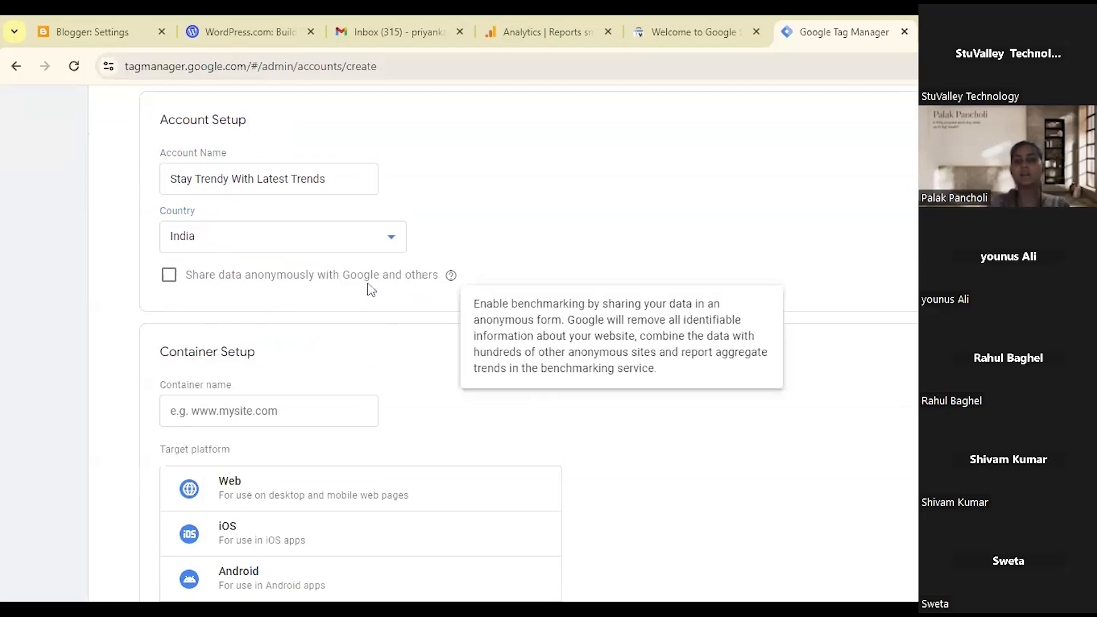
click(452, 275)
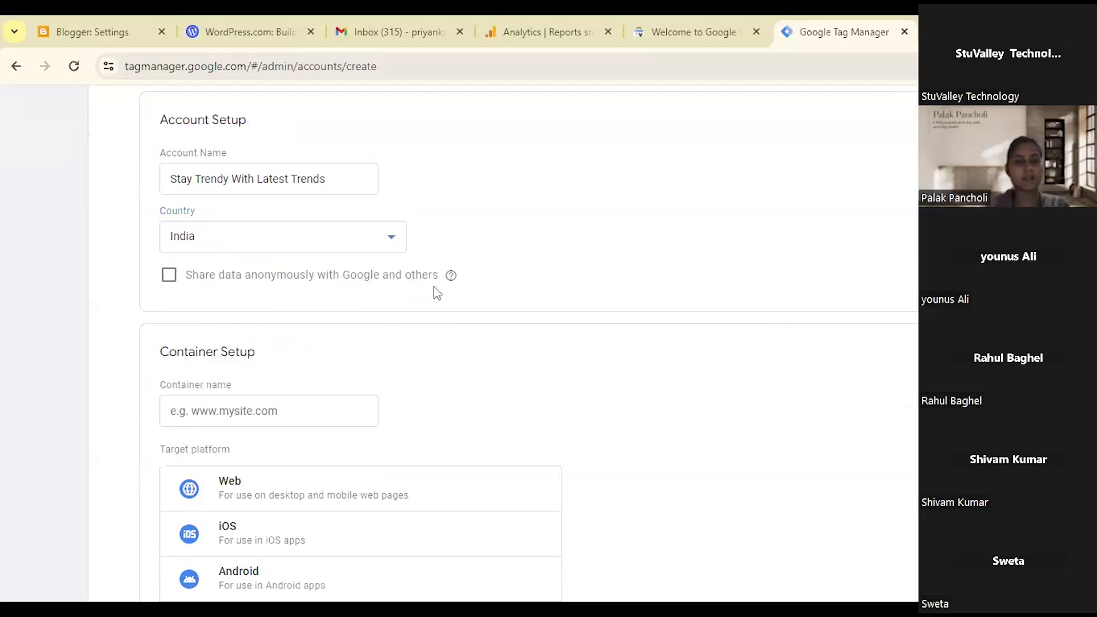
mouse_move(450, 275)
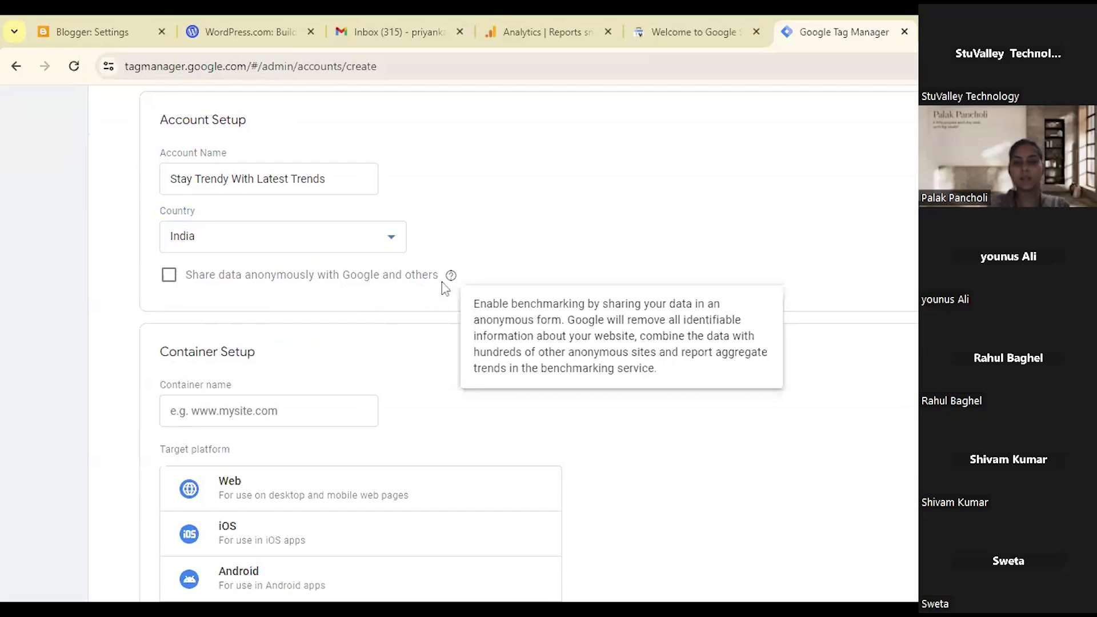
Switch to Blogger to check the blog's title in the list of blogs and view its posts page.
scroll(637, 347, down, 3)
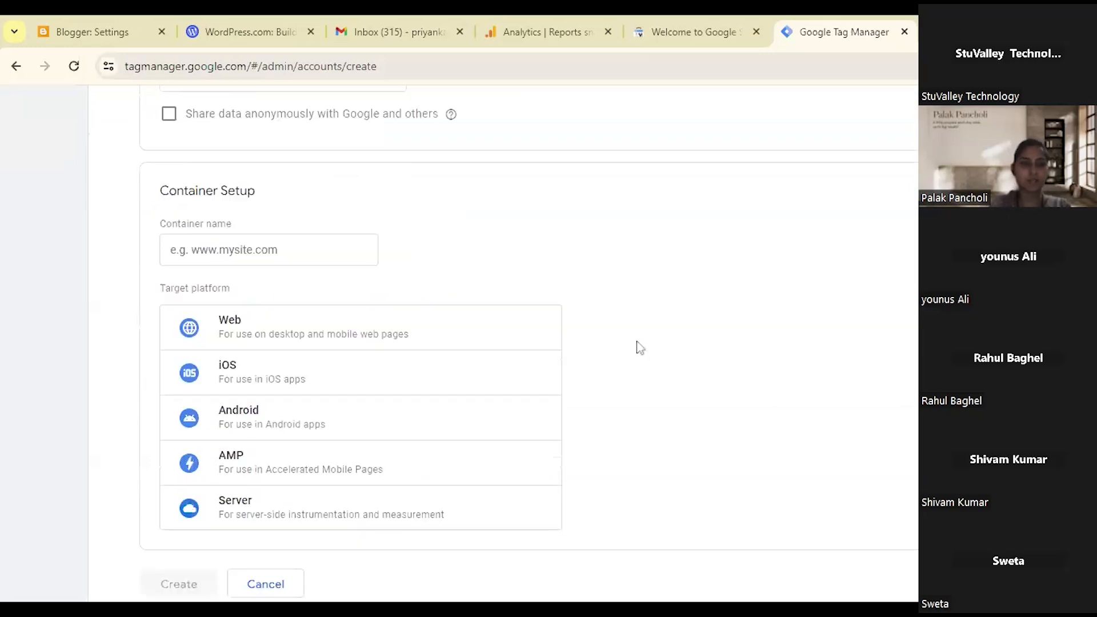
click(297, 251)
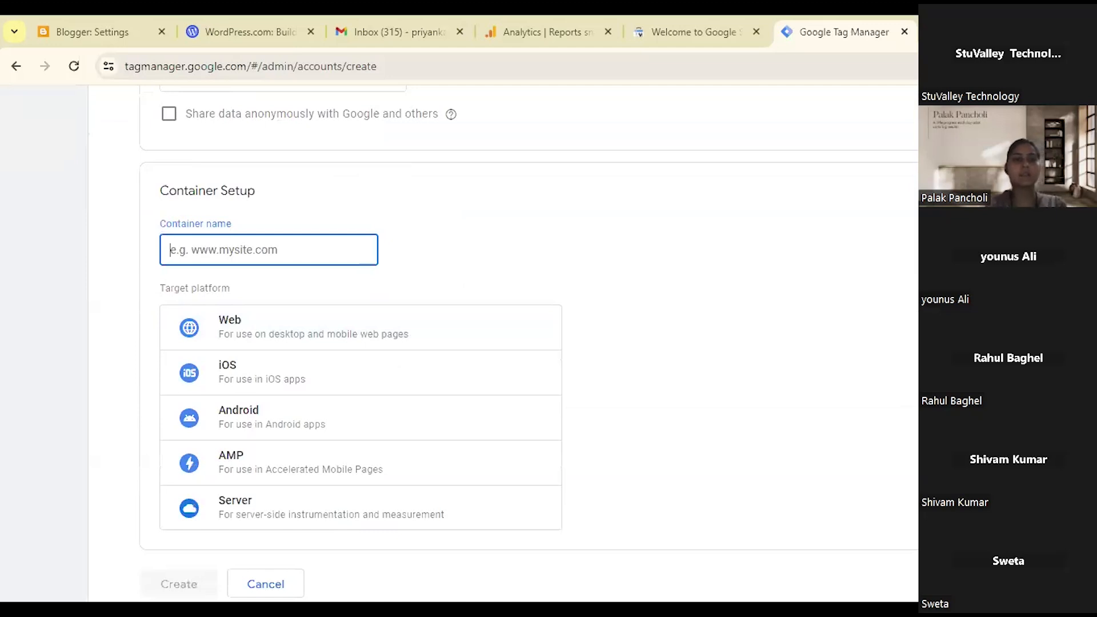
click(74, 18)
click(85, 166)
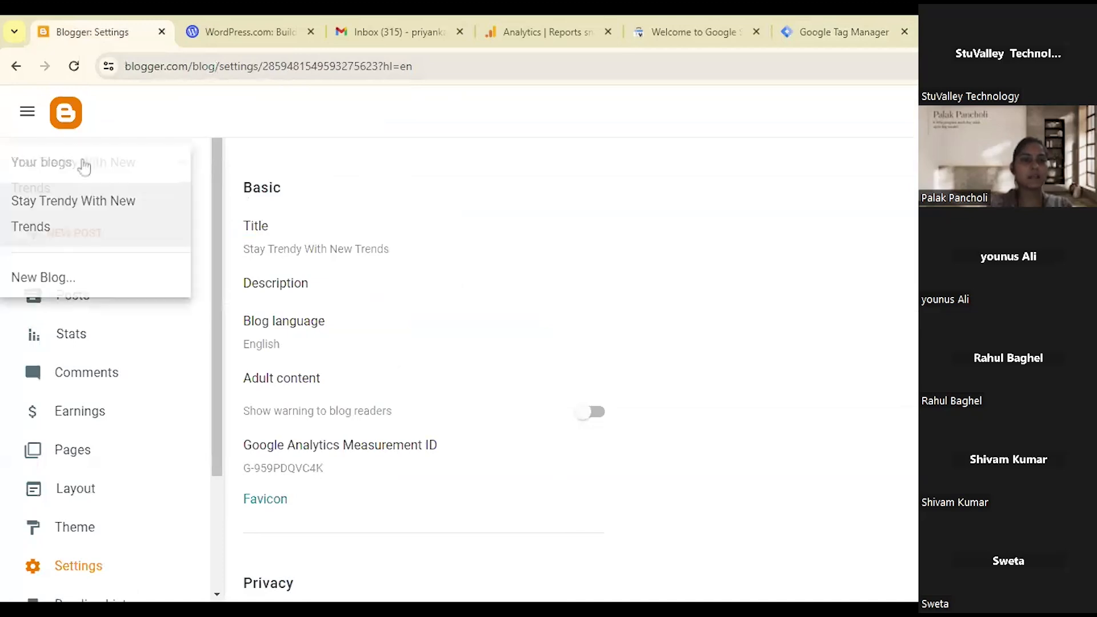
click(75, 293)
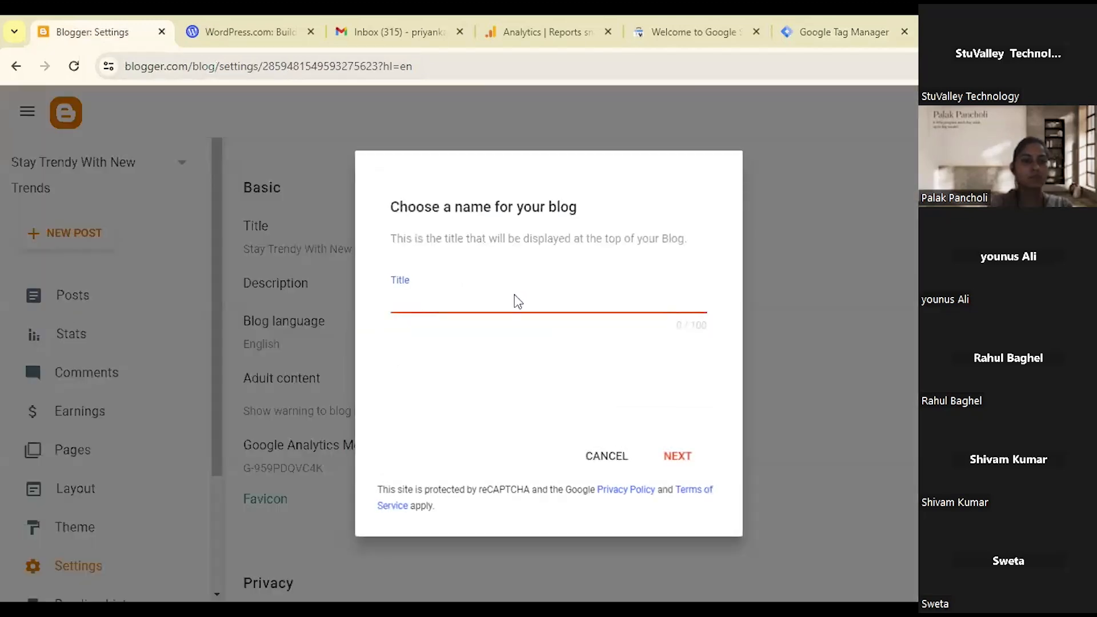
click(609, 454)
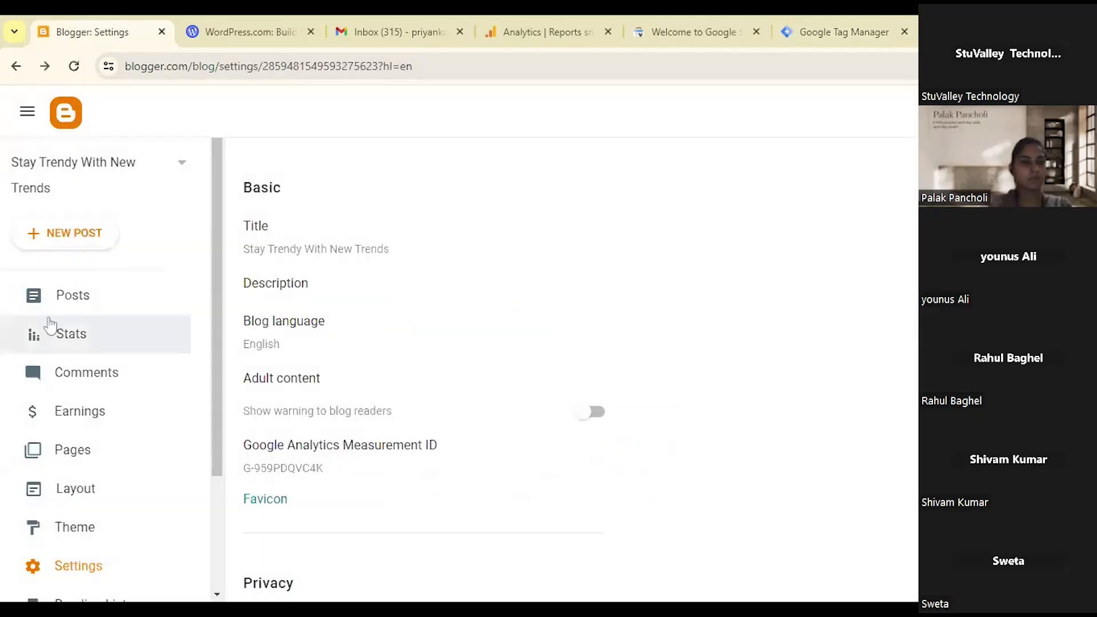
click(51, 301)
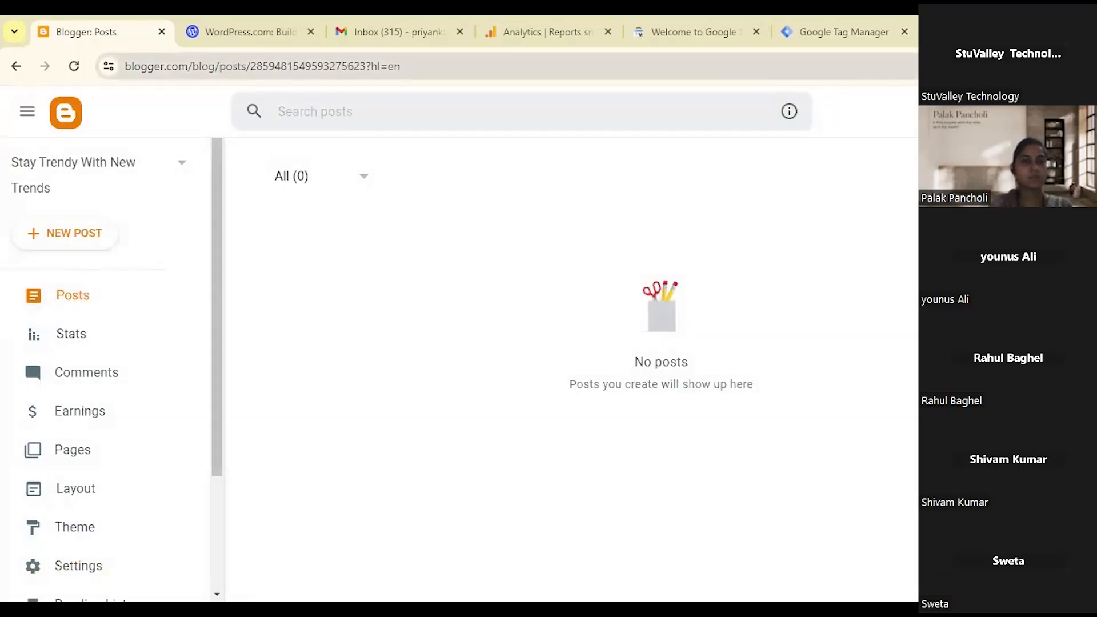
Switch back to Tag Manager and name the container staytrendywithnewtrends.blogpost.com, rechecking the blog title in Blogger.
click(791, 40)
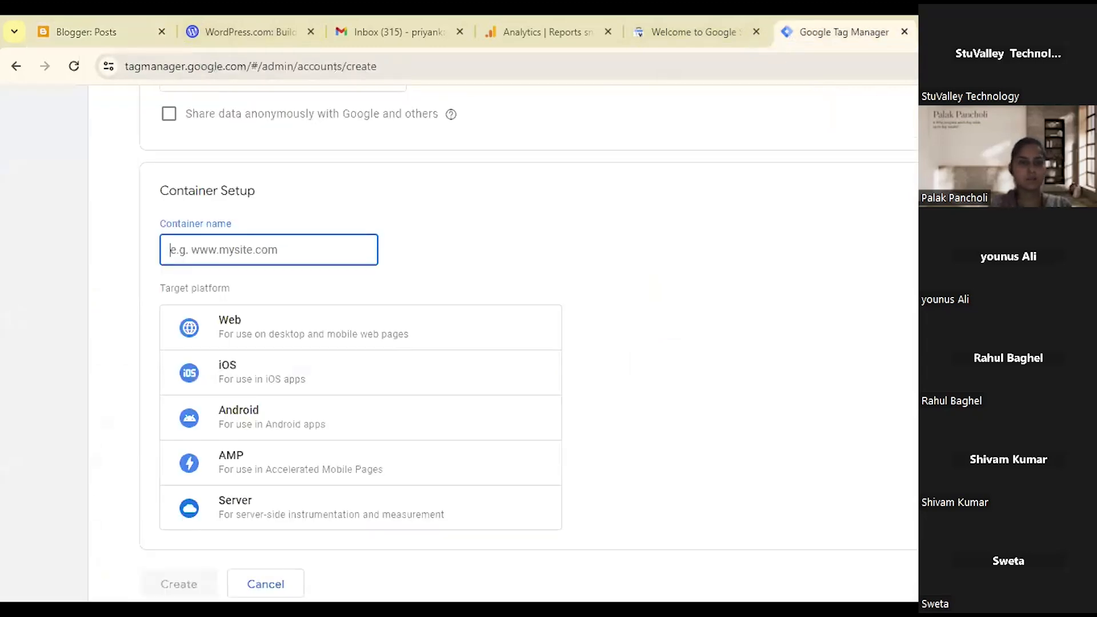
text(staytrendywith)
click(119, 38)
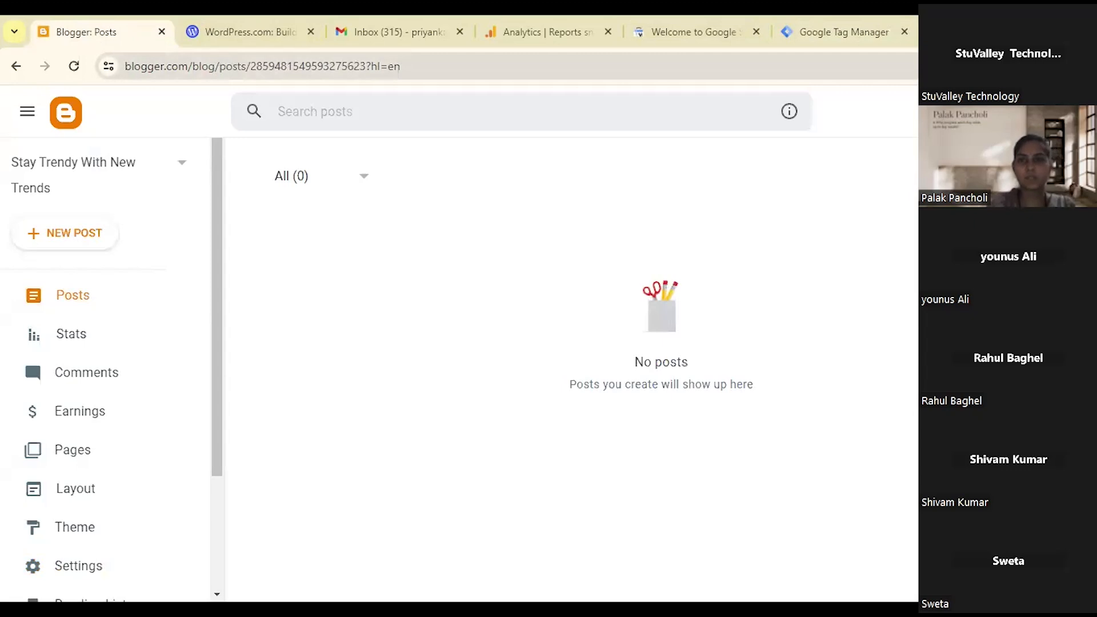
click(779, 36)
text(newtrends)
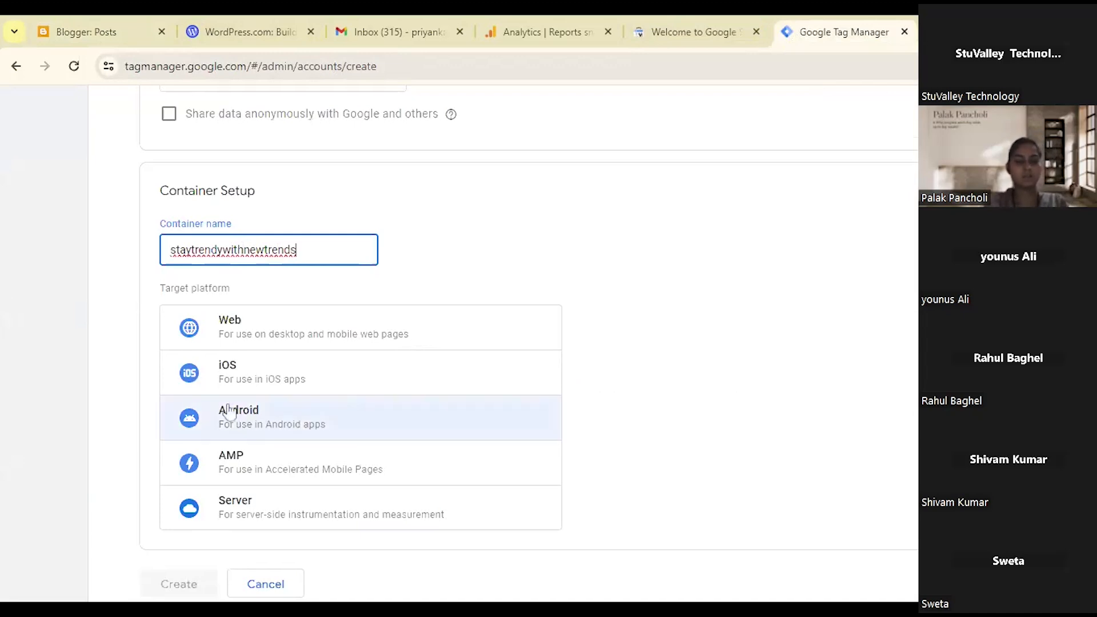
text(.blogpost.com)
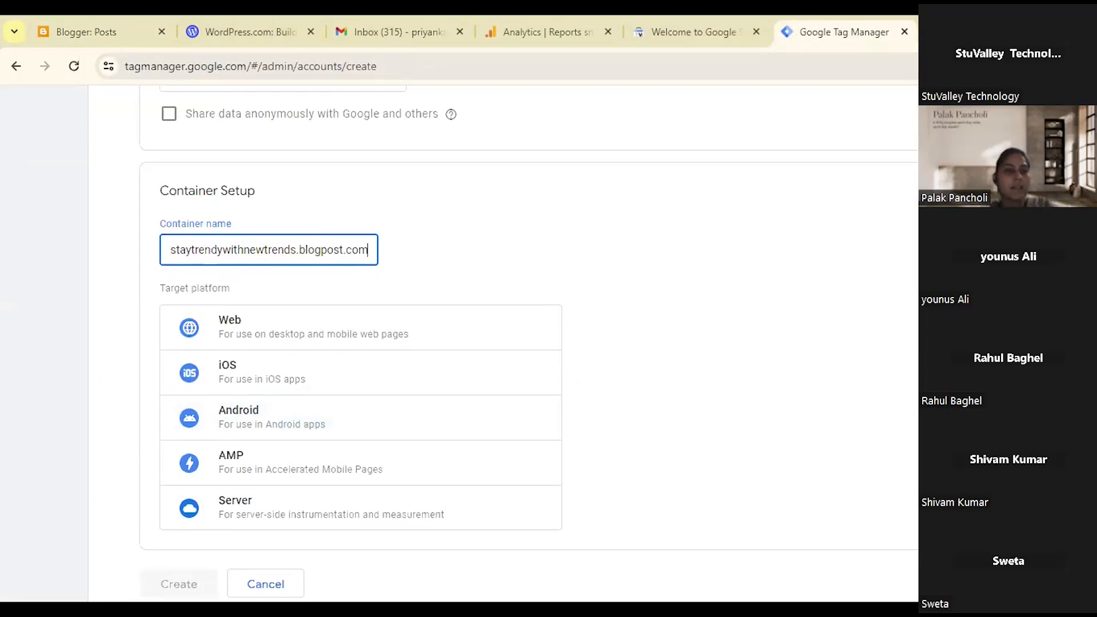
key(ctrl+a)
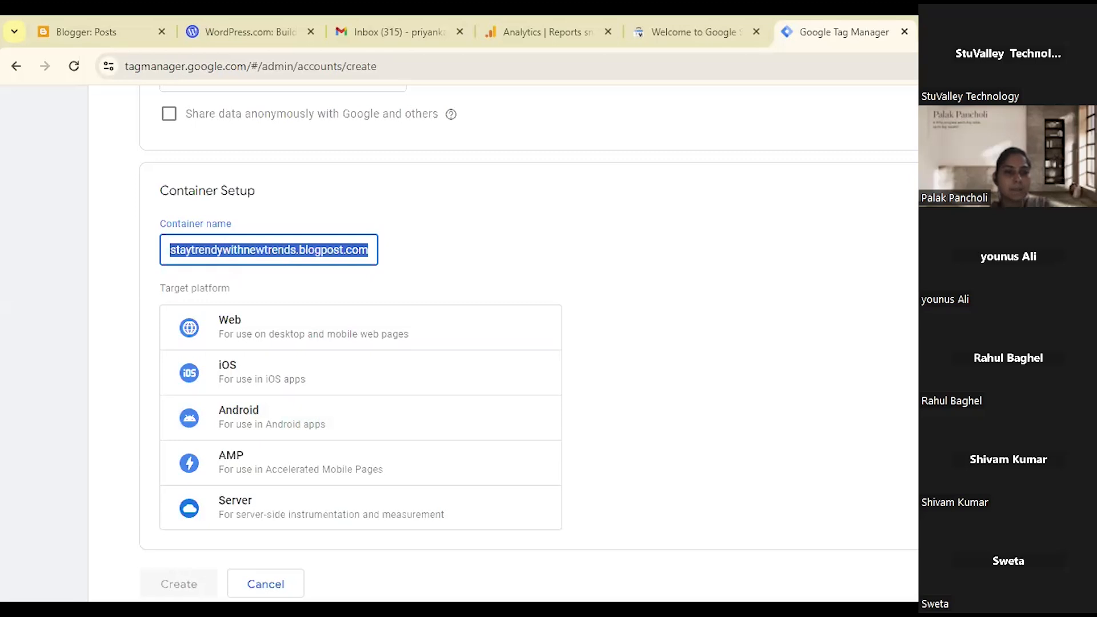
click(368, 250)
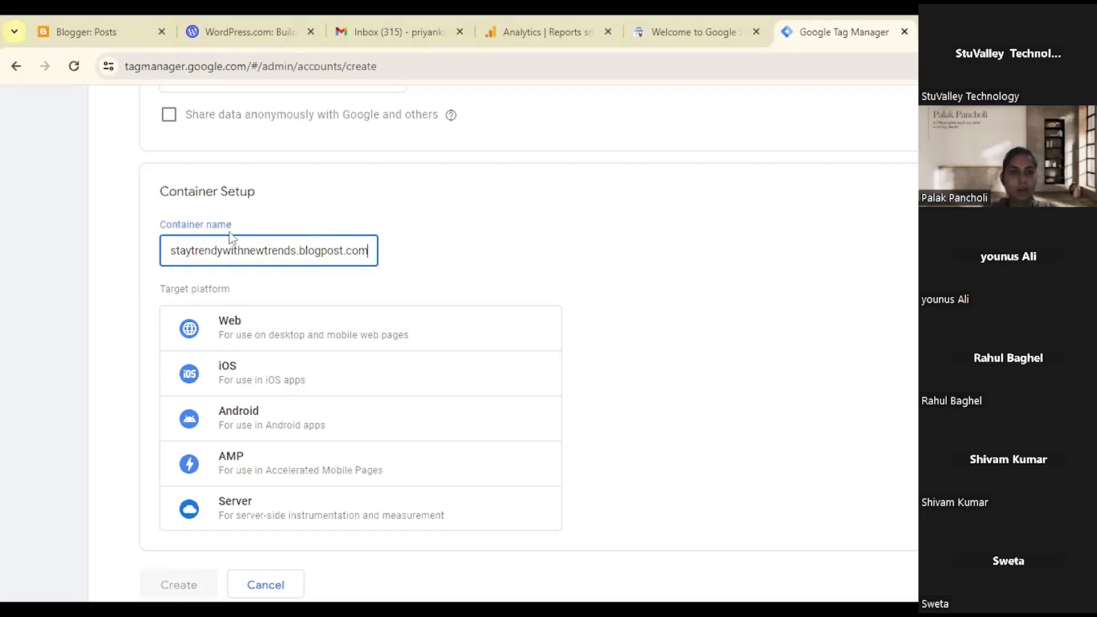
Switch to Blogger and look up the blog address in the publishing section of the blog's settings.
scroll(300, 266, up, 3)
click(104, 29)
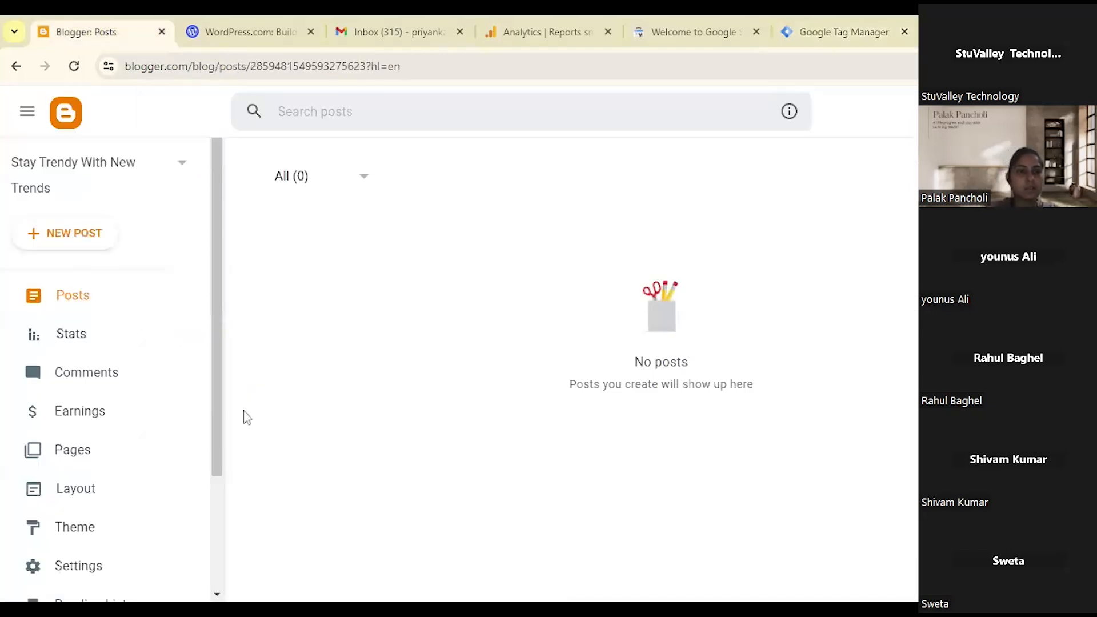
click(26, 113)
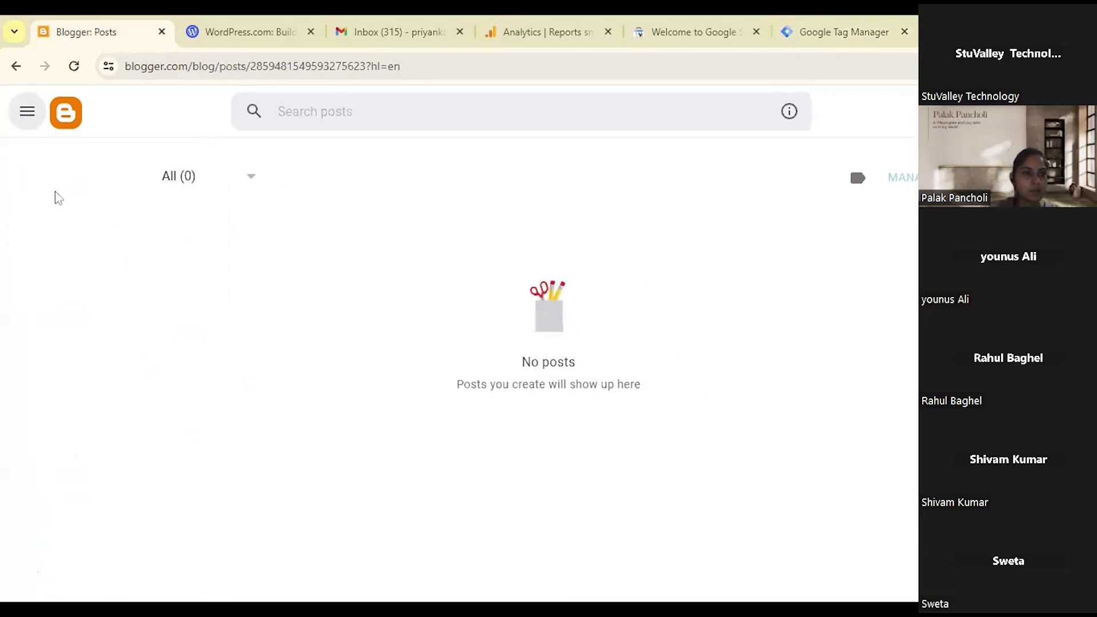
click(27, 111)
scroll(166, 377, down, 3)
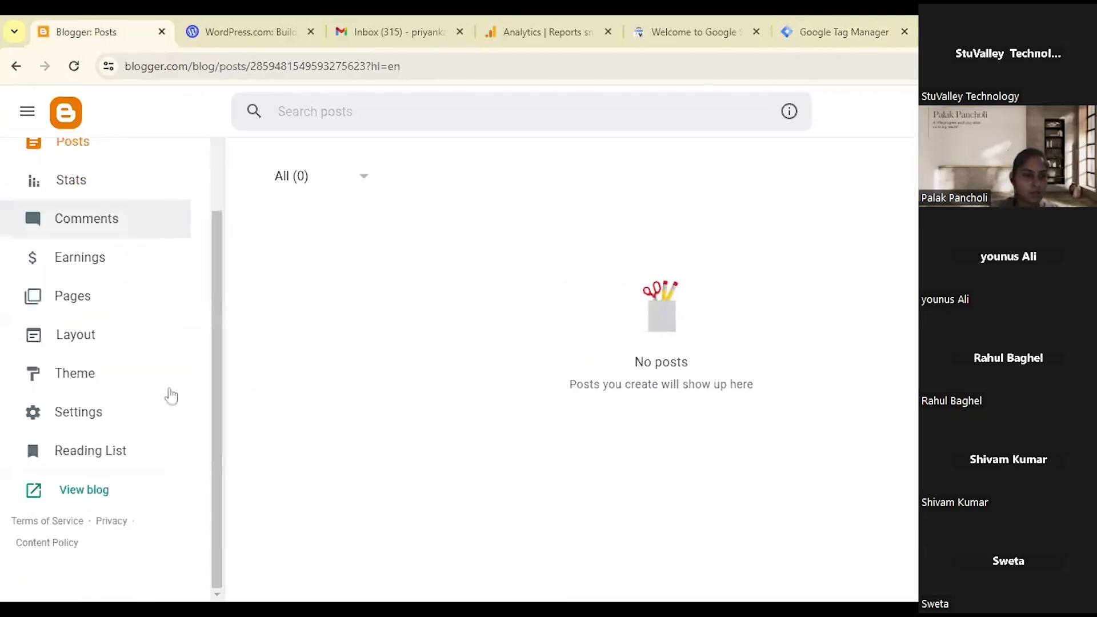
scroll(137, 583, up, 3)
scroll(84, 406, down, 3)
click(84, 406)
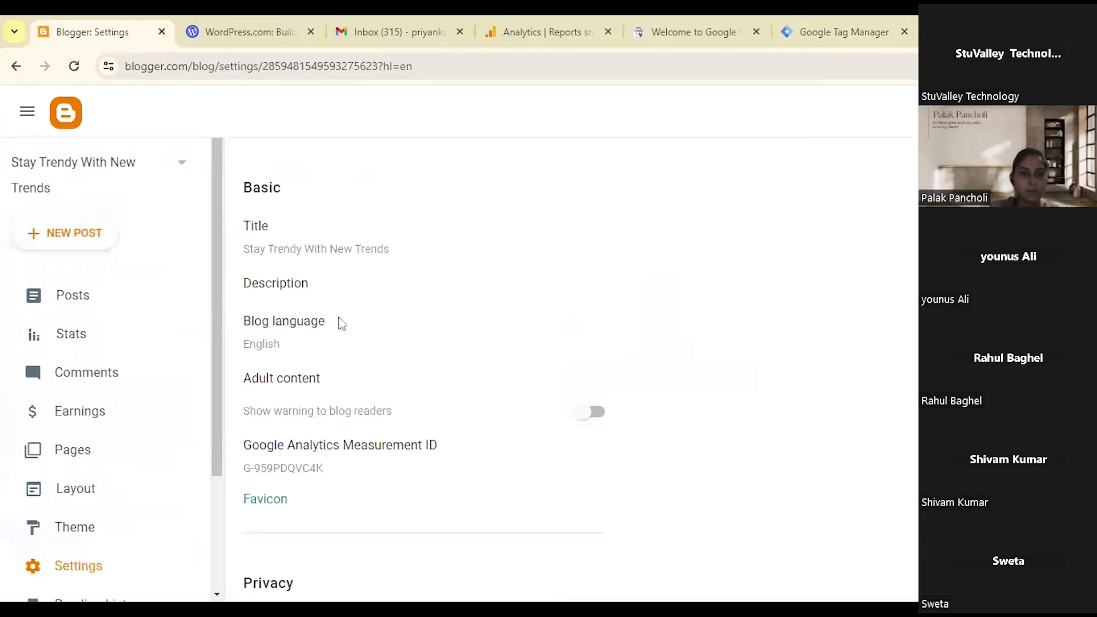
scroll(362, 490, down, 5)
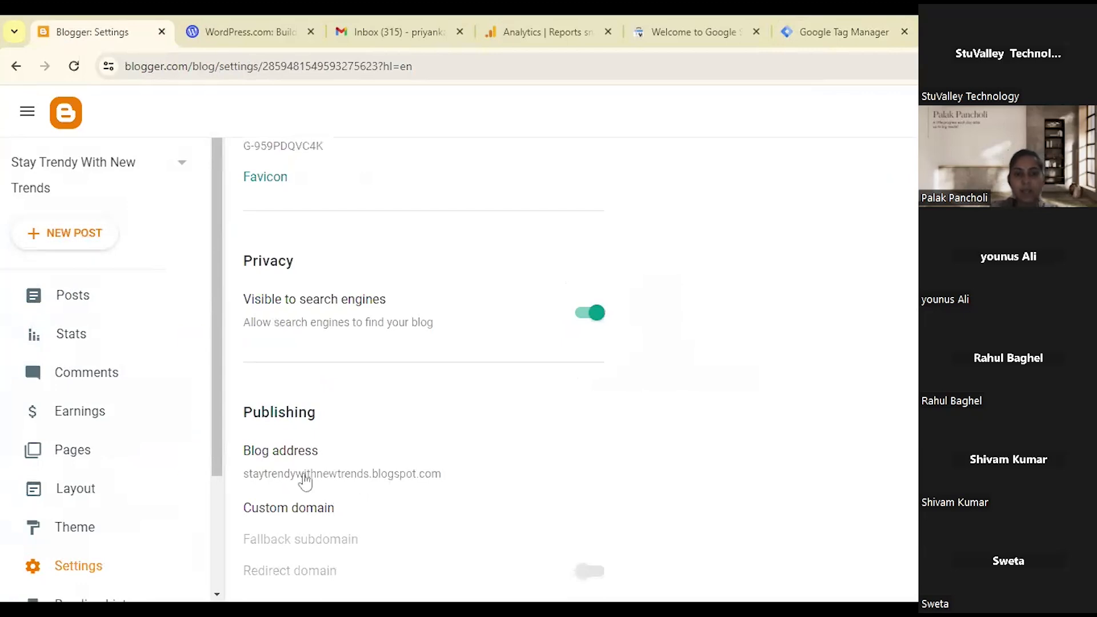
scroll(299, 461, down, 1)
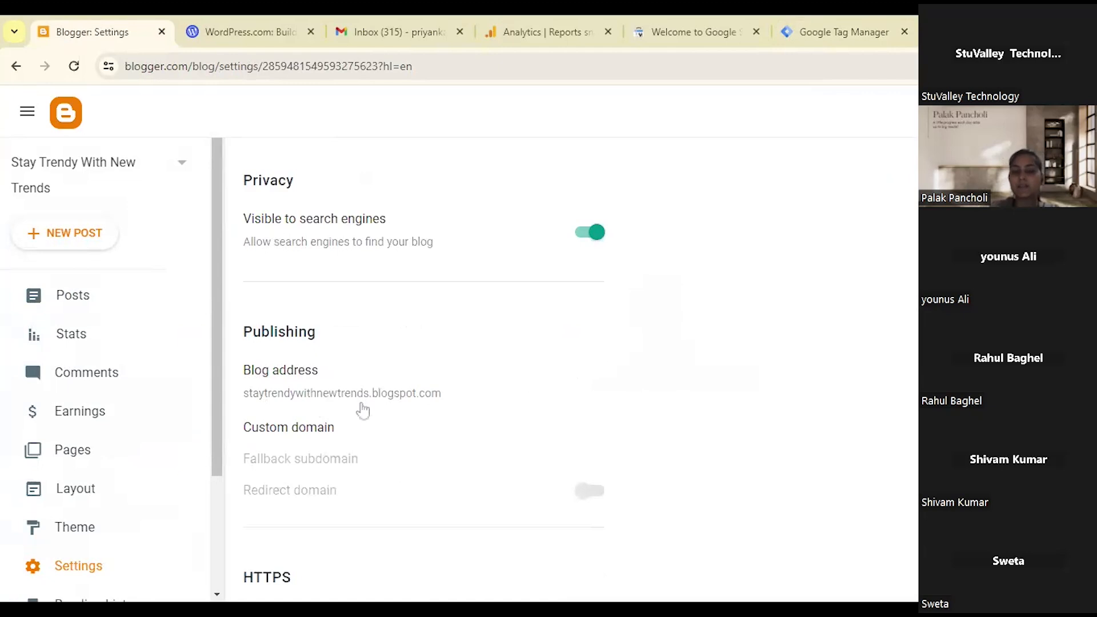
Switch to Google Analytics and select the Stay Trendy With New Trends property from the account list.
click(547, 23)
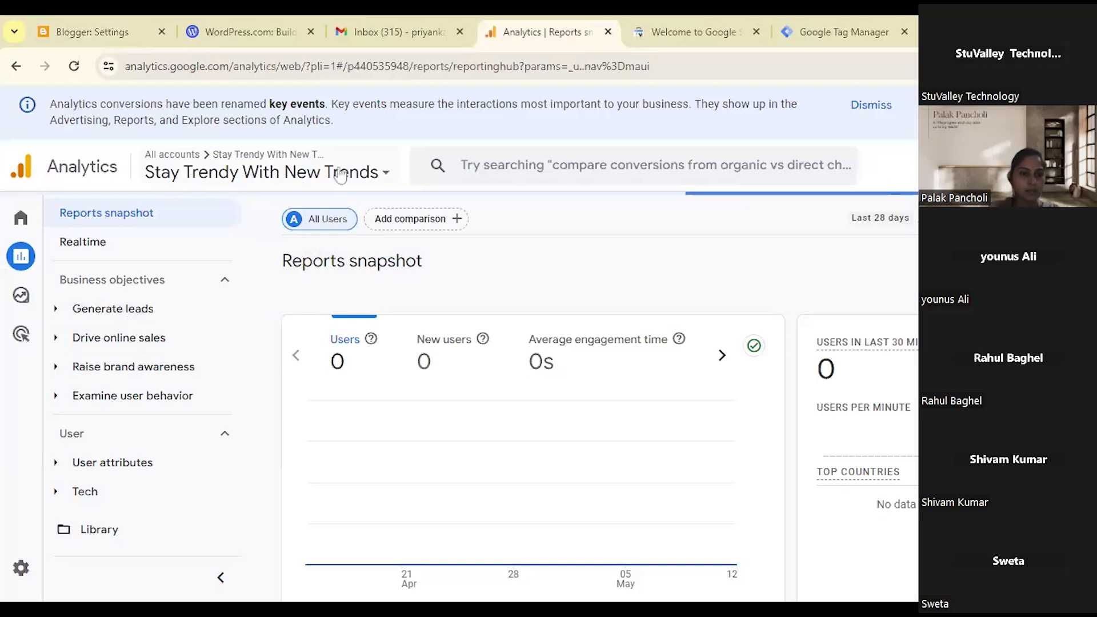
click(341, 176)
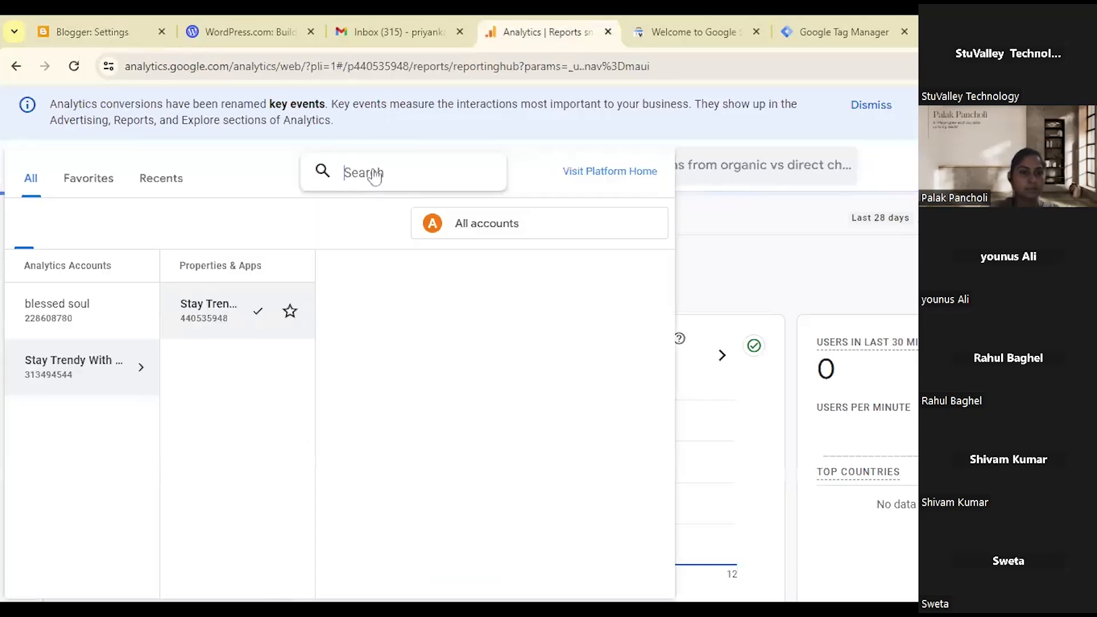
click(259, 319)
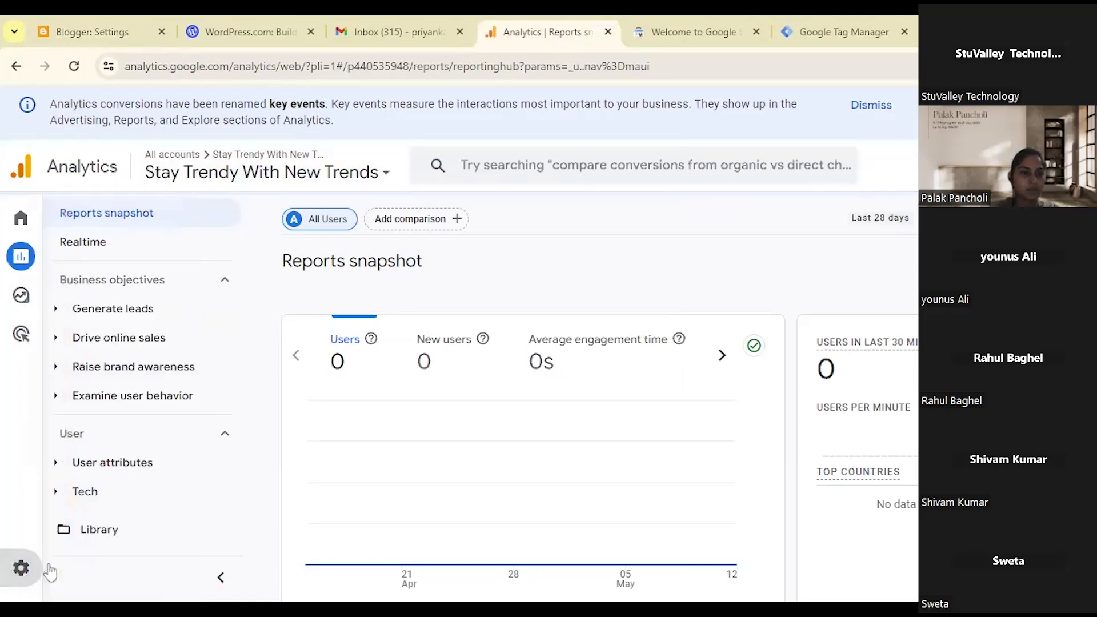
Start creating a new Analytics property from the admin settings and name it Stay Trendy With New Trends 1.
click(20, 567)
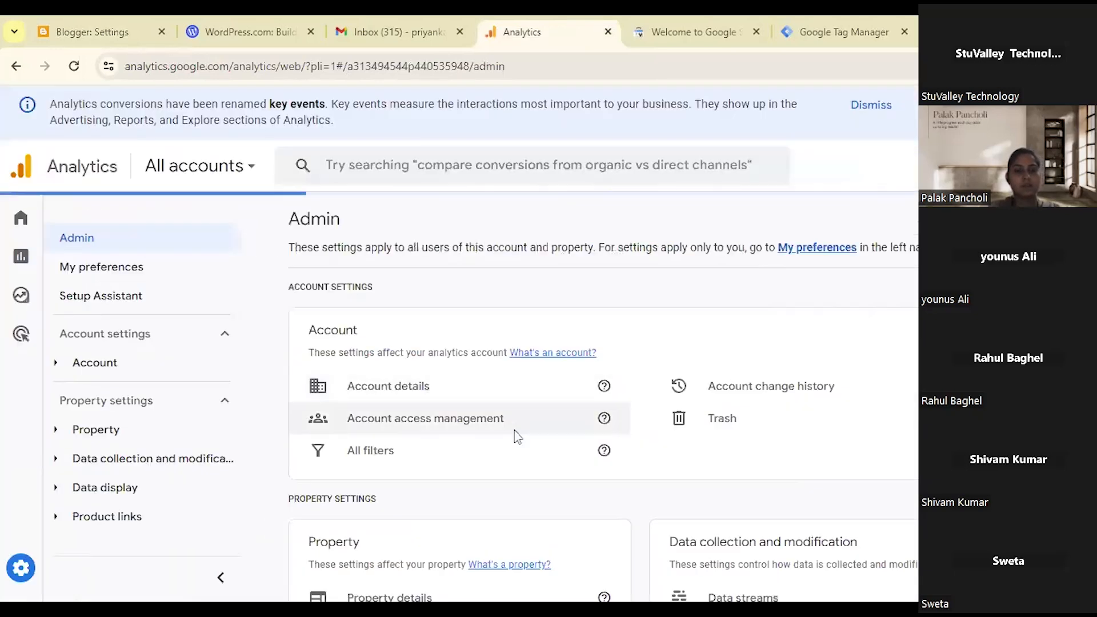
click(100, 218)
click(86, 299)
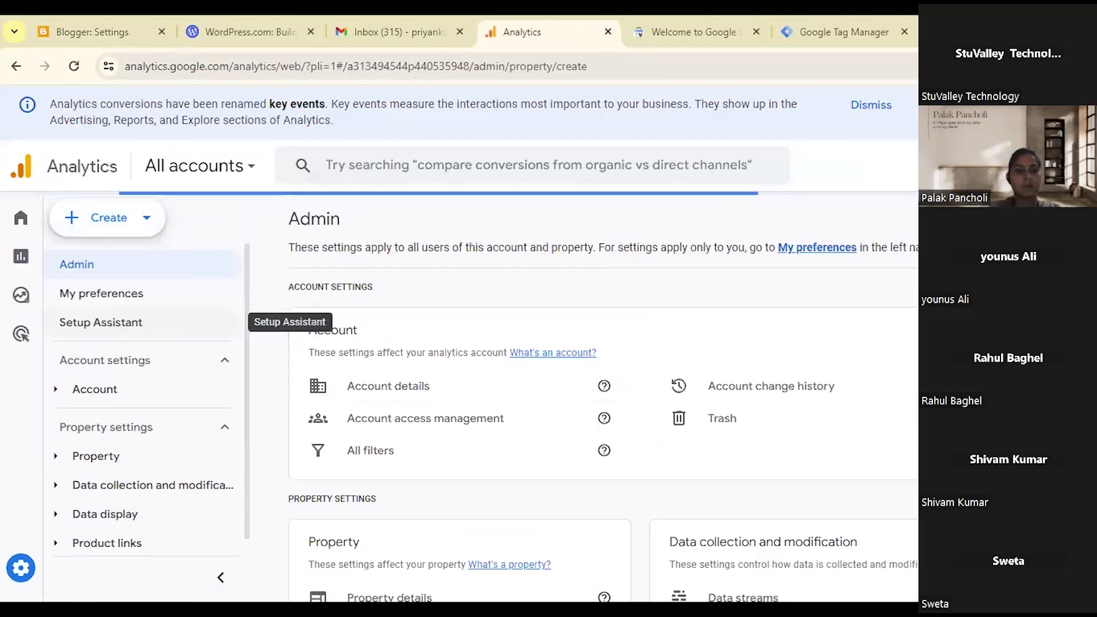
scroll(427, 387, down, 2)
click(427, 361)
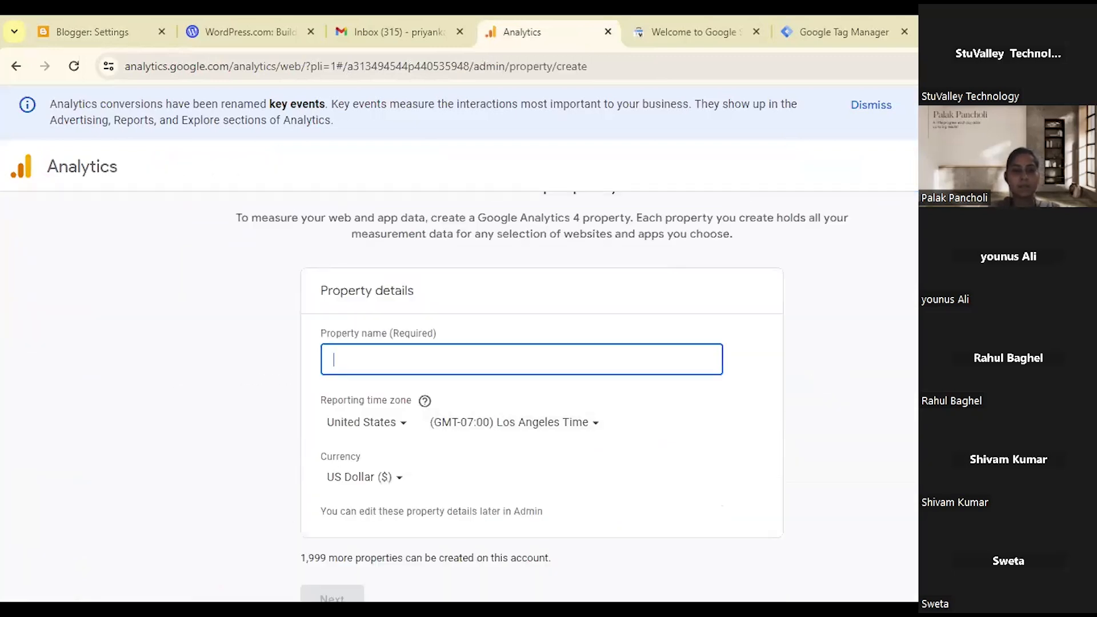
text(Stay Trendy With New Trends )
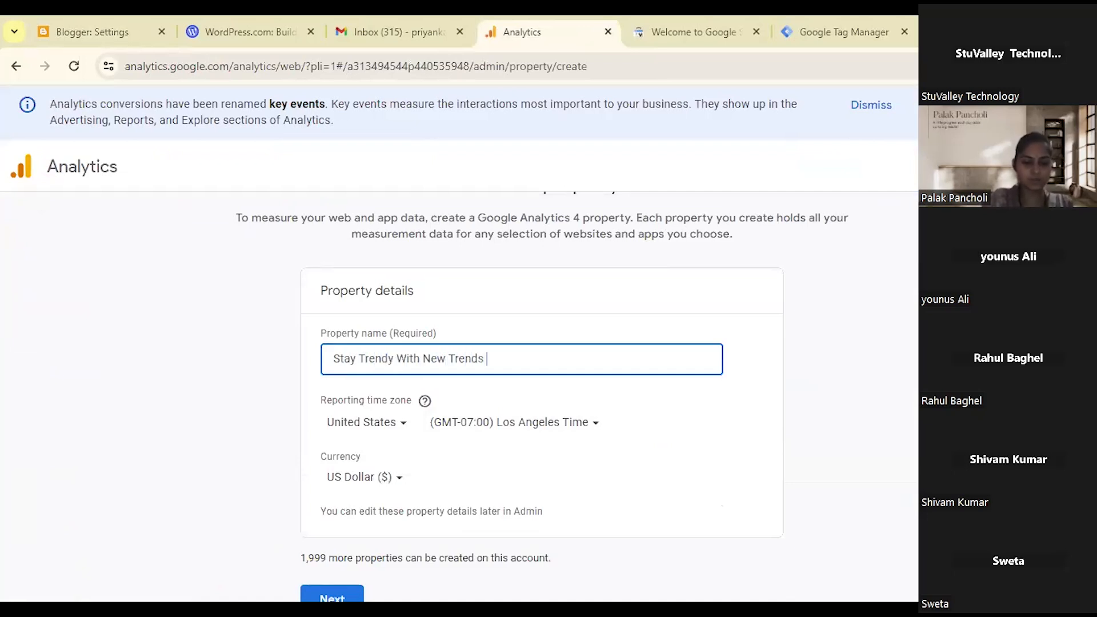
text(1)
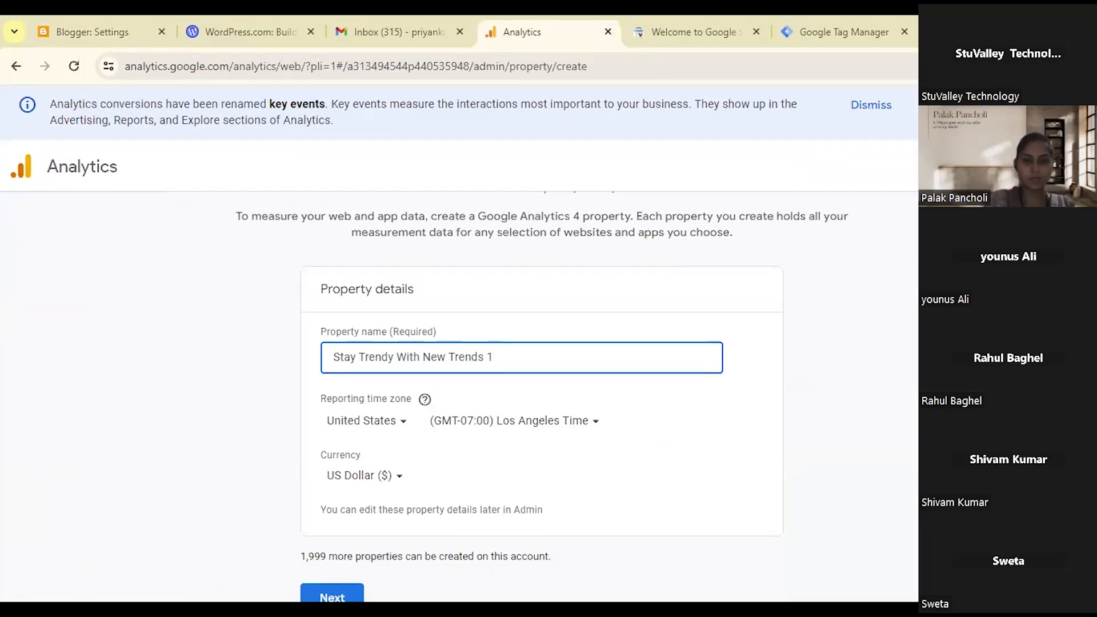
Set the new property's reporting time zone country to India and its currency to Indian Rupee (₹).
scroll(424, 377, down, 1)
click(399, 394)
text(india)
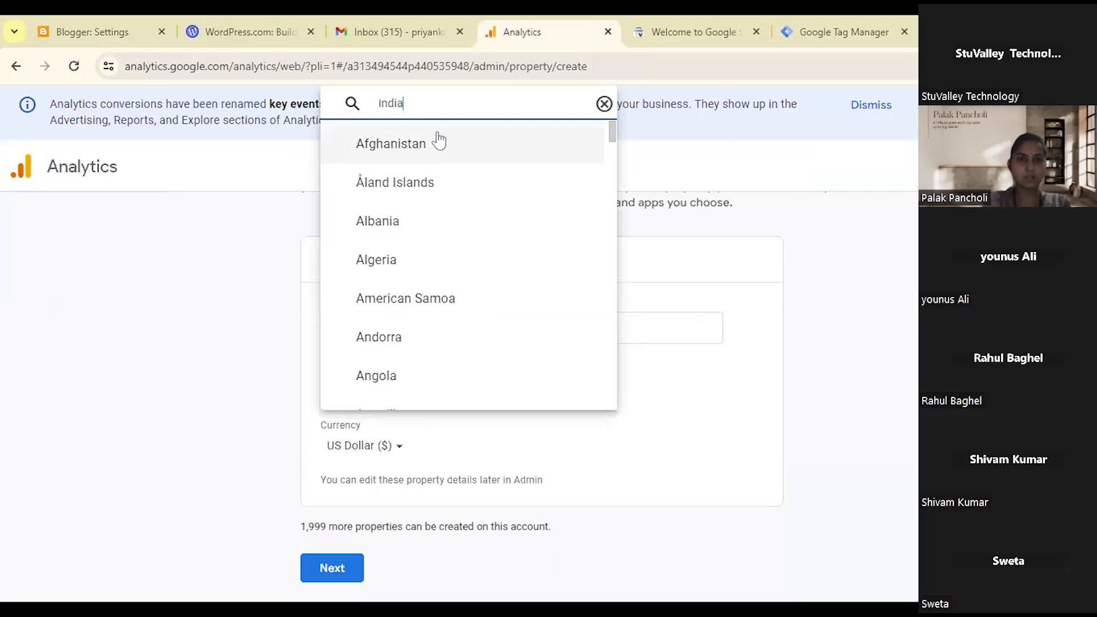
click(437, 394)
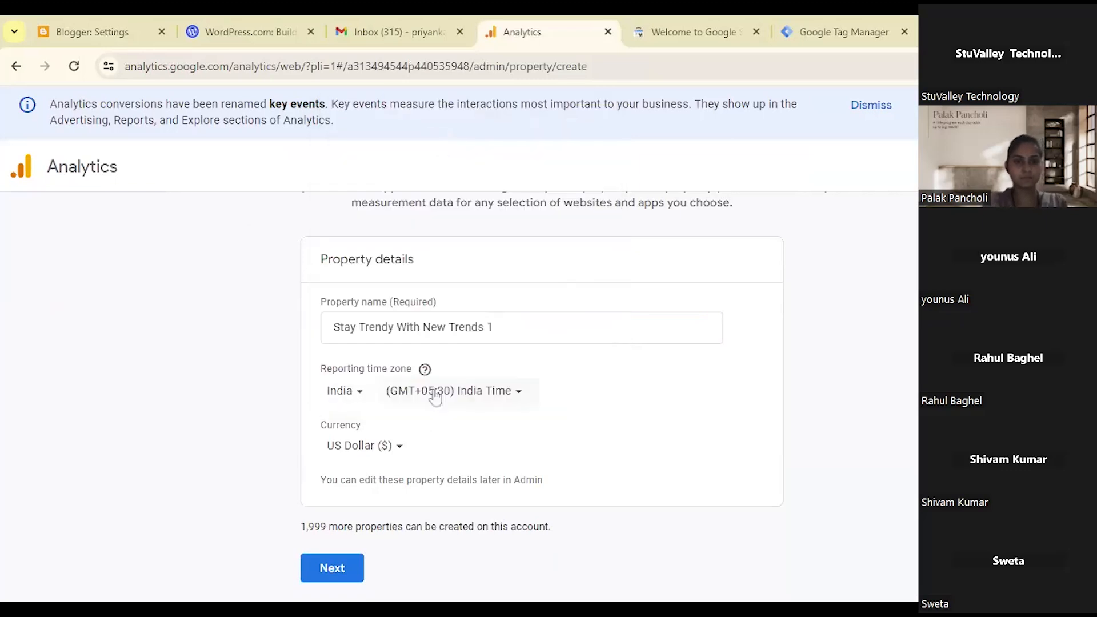
click(396, 451)
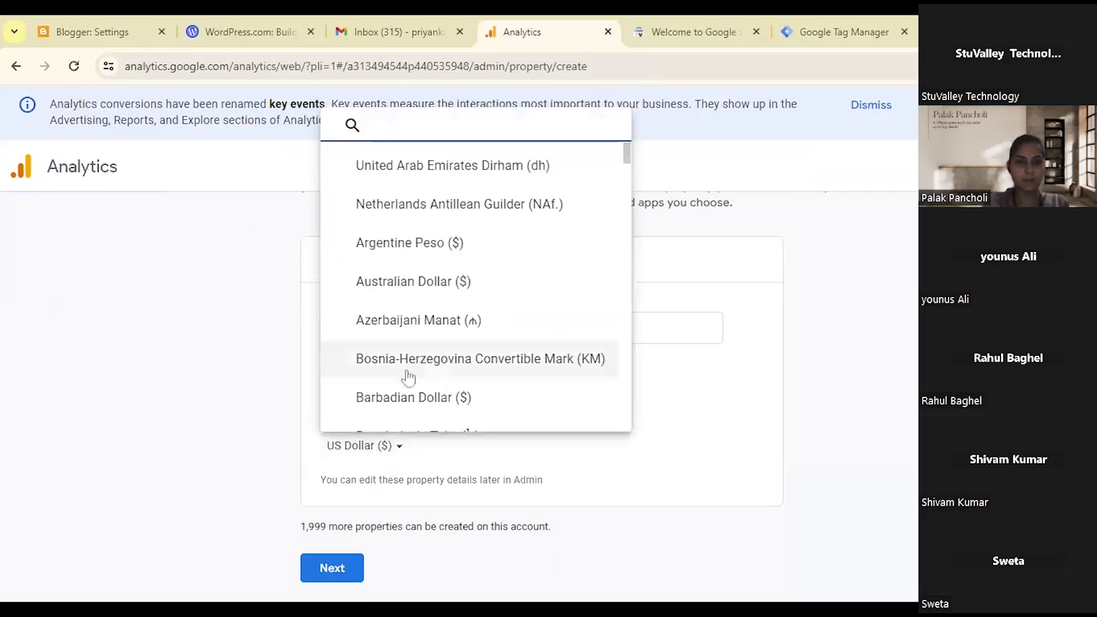
text(ind)
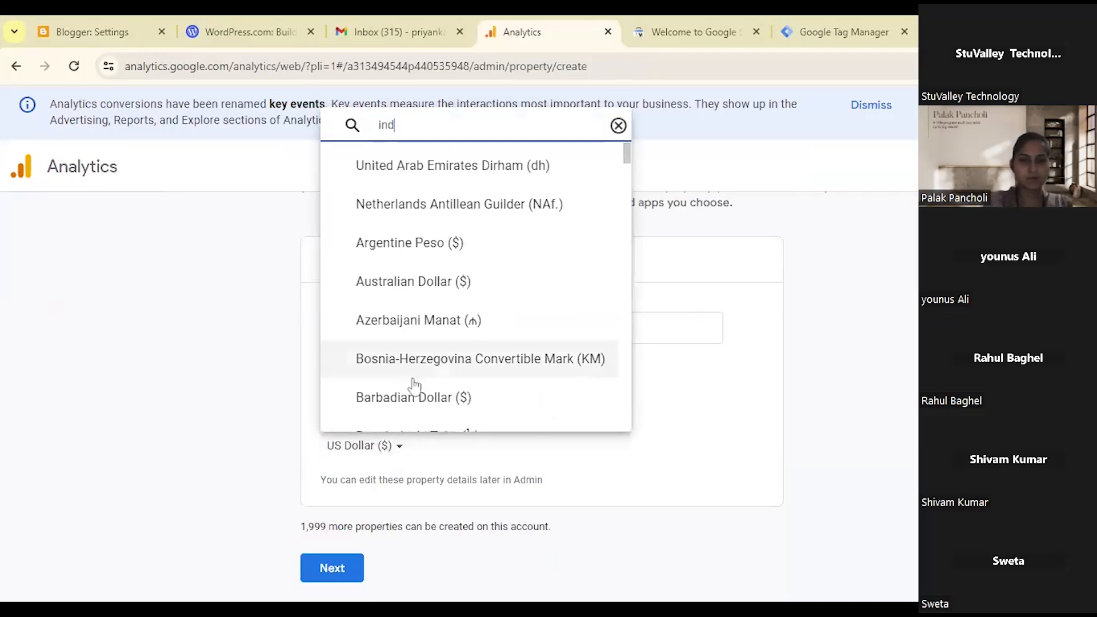
click(431, 408)
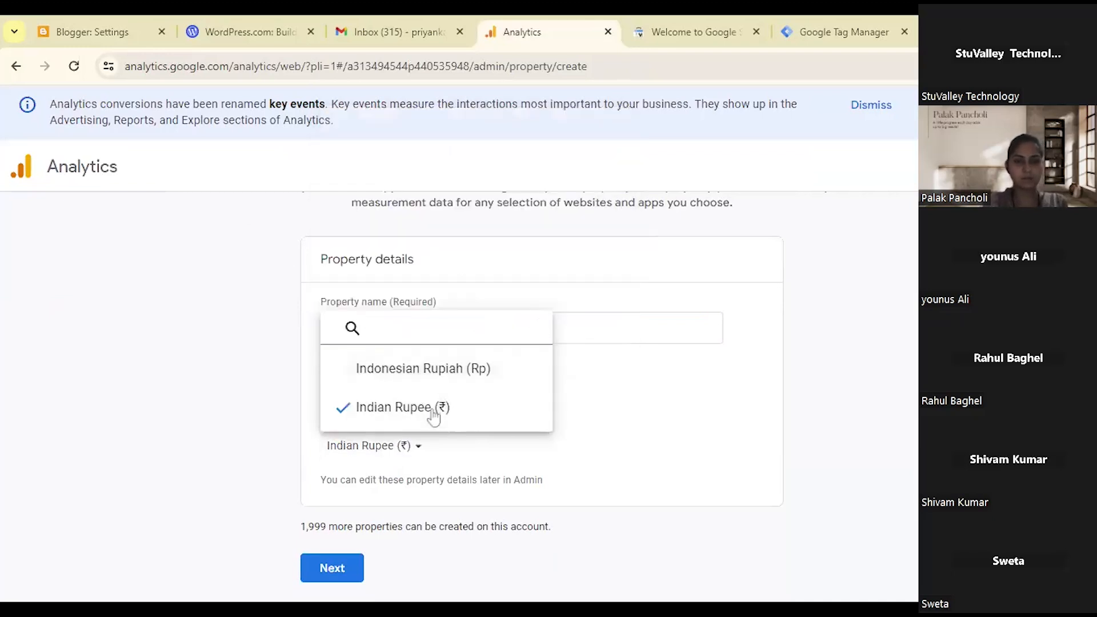
Set the new property's industry category to Other Business Activity and its business size to Small - 1 to 10 employees.
click(325, 585)
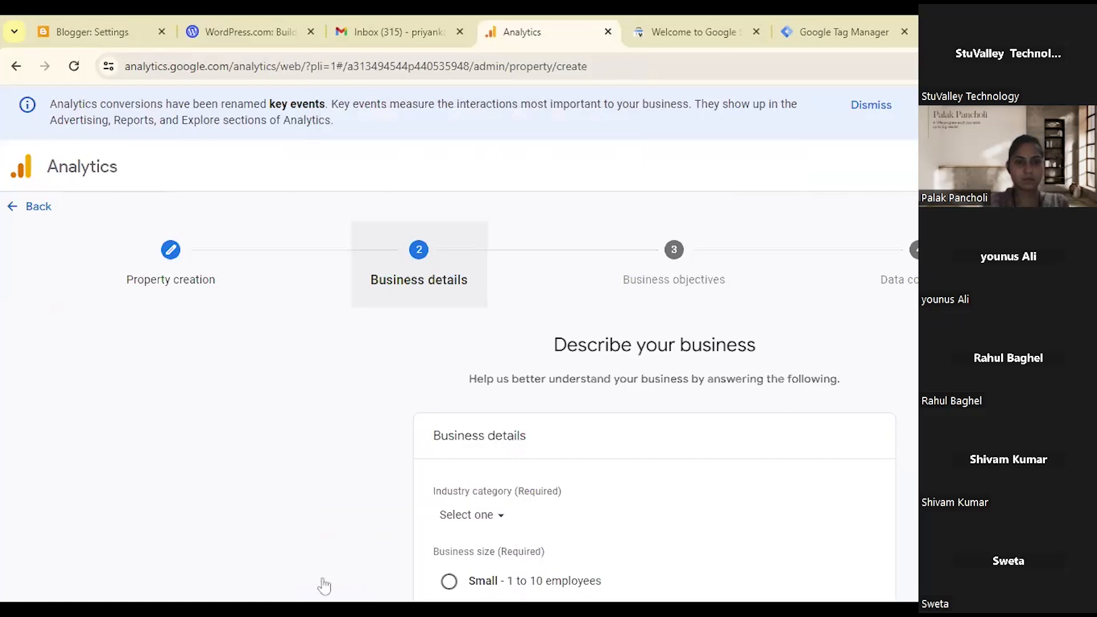
scroll(486, 428, down, 3)
click(387, 337)
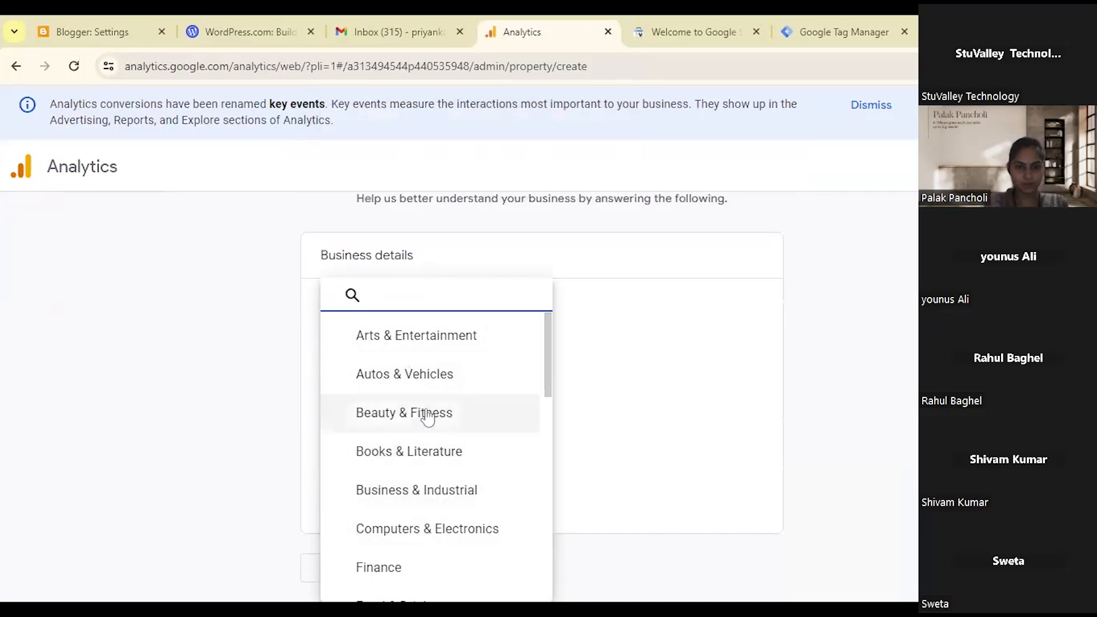
scroll(440, 470, down, 10)
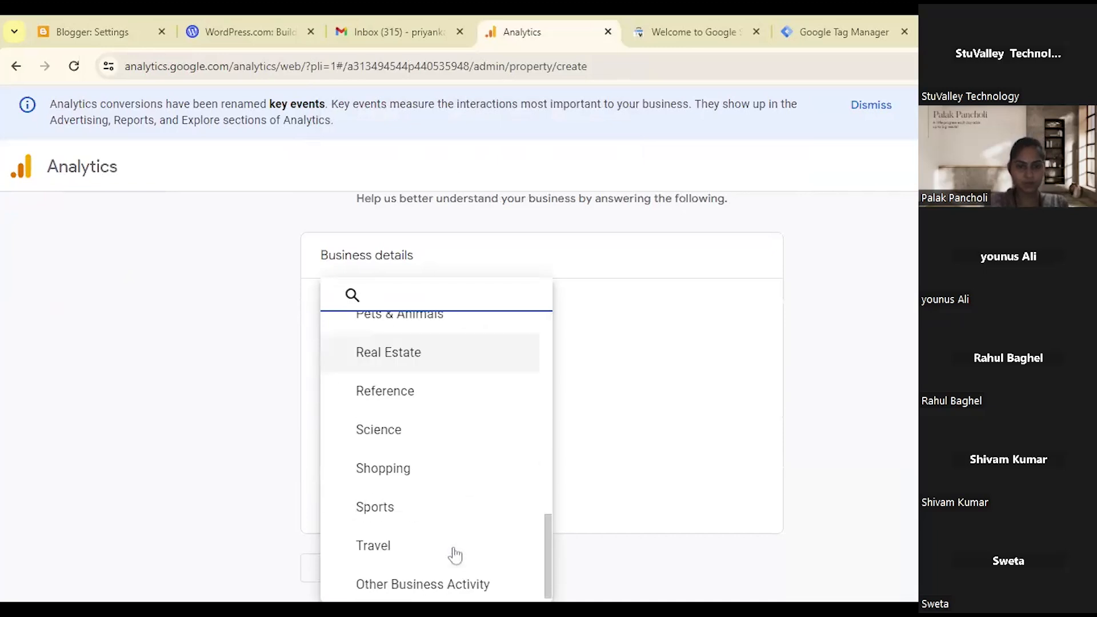
click(448, 574)
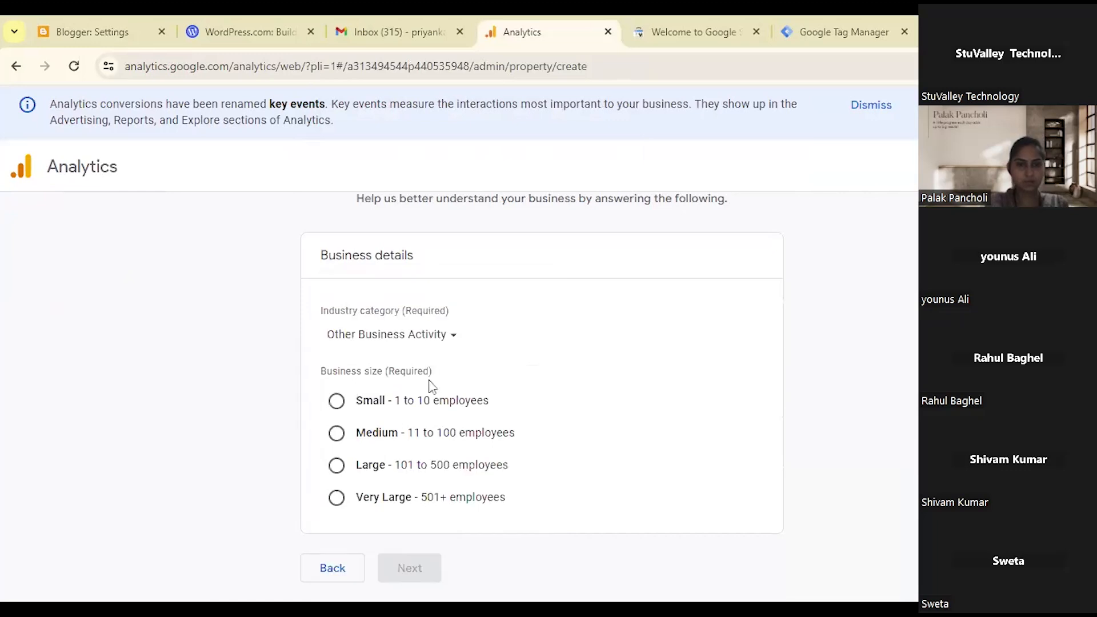
click(428, 400)
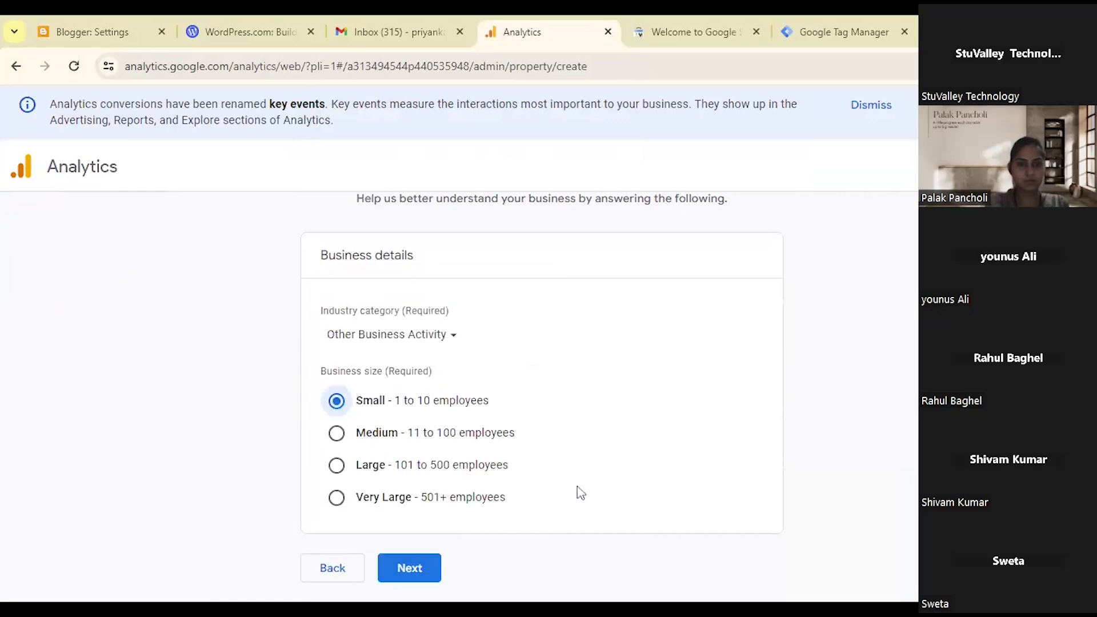
click(408, 566)
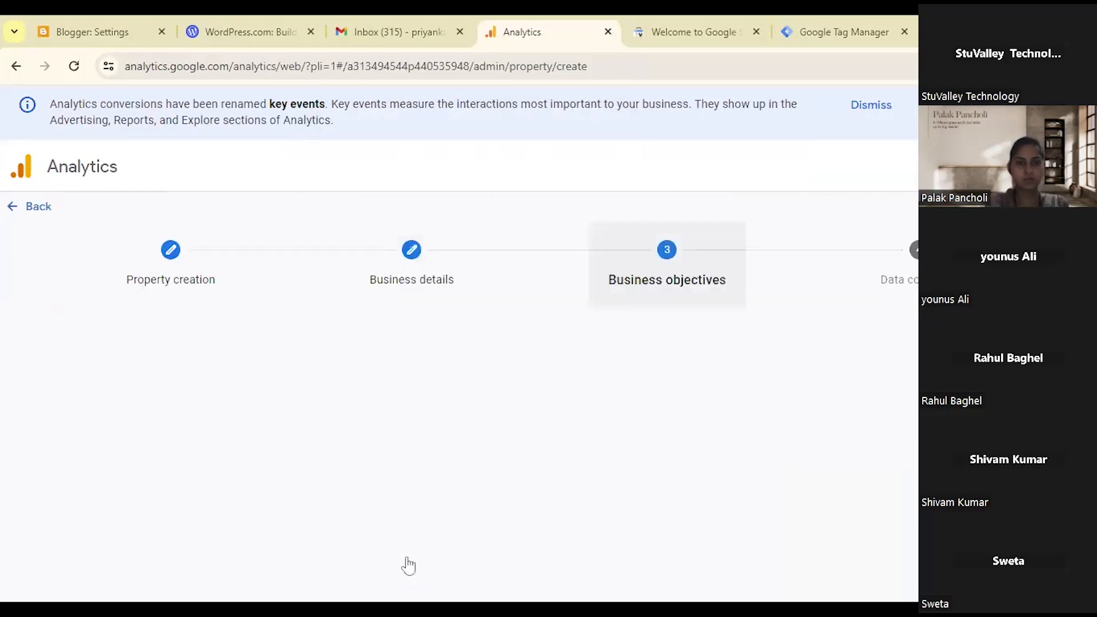
Choose Generate leads, Drive online sales, Raise brand awareness and Examine user behavior as business objectives and create the property.
scroll(729, 340, down, 1)
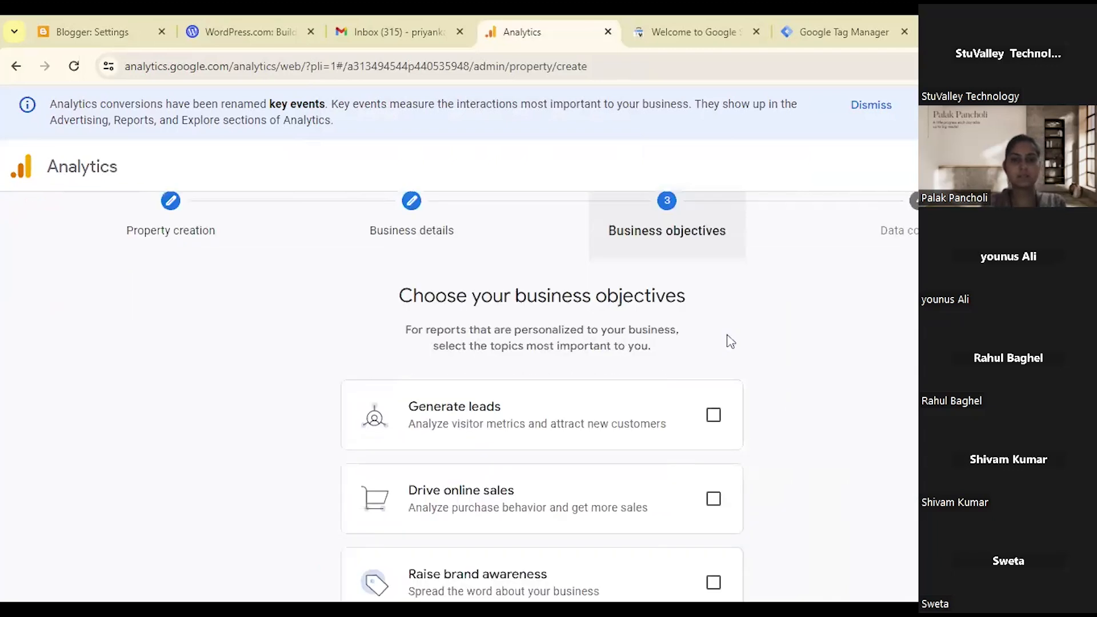
scroll(729, 340, down, 2)
click(713, 303)
click(713, 386)
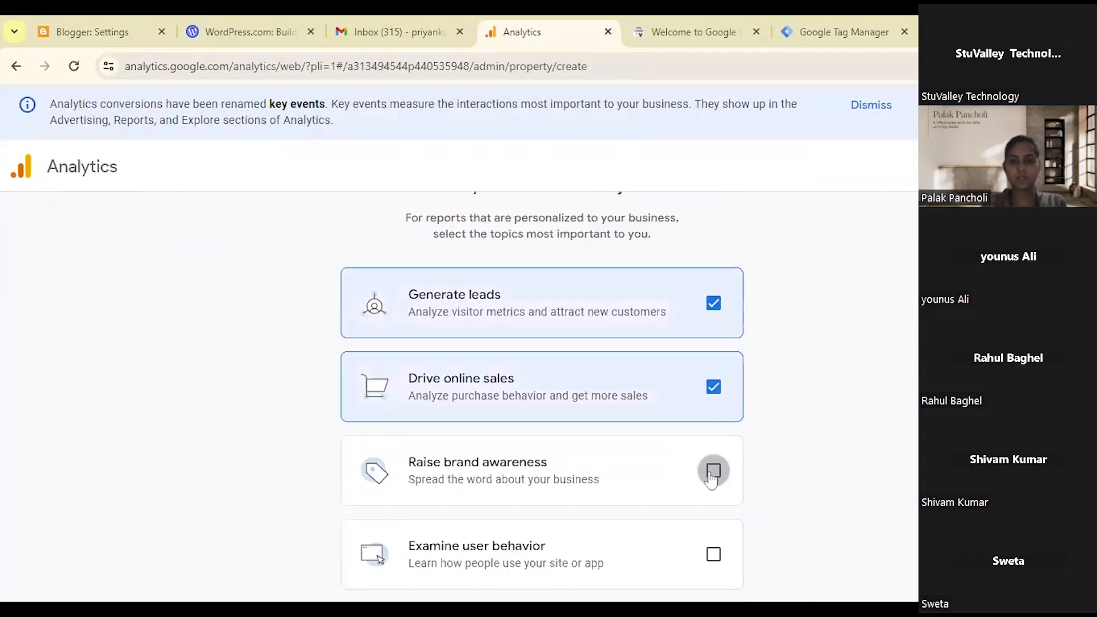
click(713, 471)
scroll(714, 481, down, 3)
click(713, 415)
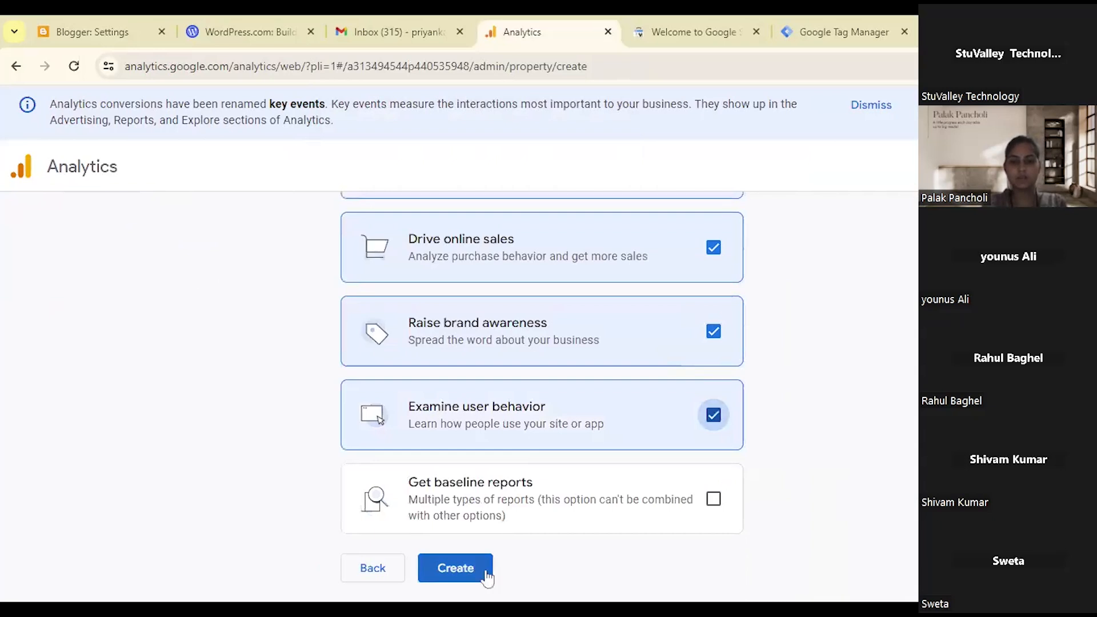
click(456, 568)
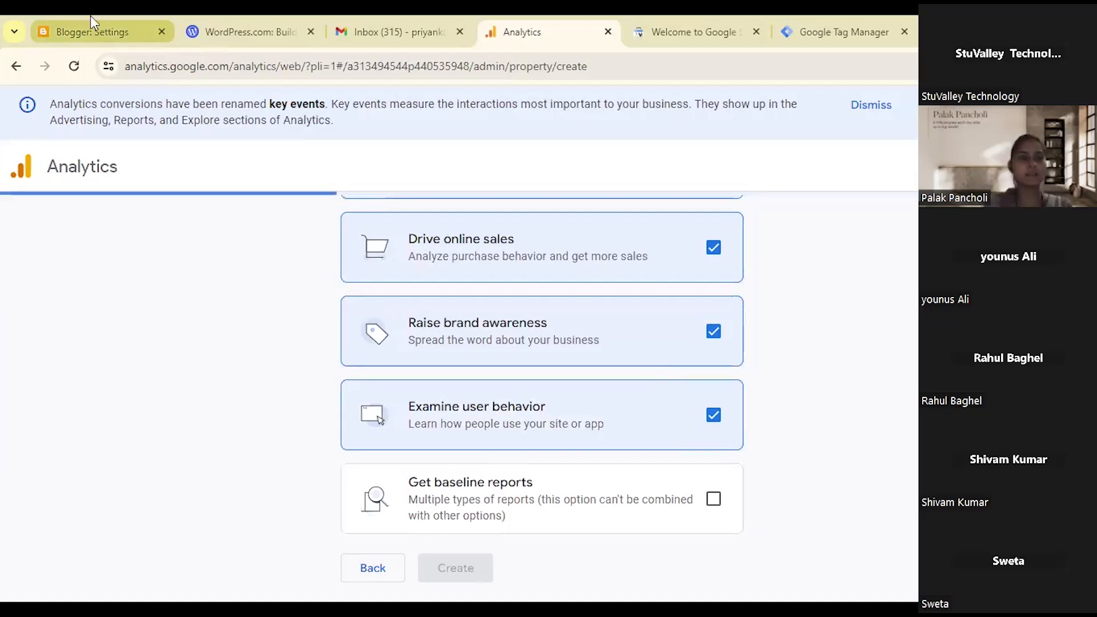
Switch to Blogger and copy the blog address staytrendywithnewtrends.blogspot.com from the publishing settings.
click(95, 30)
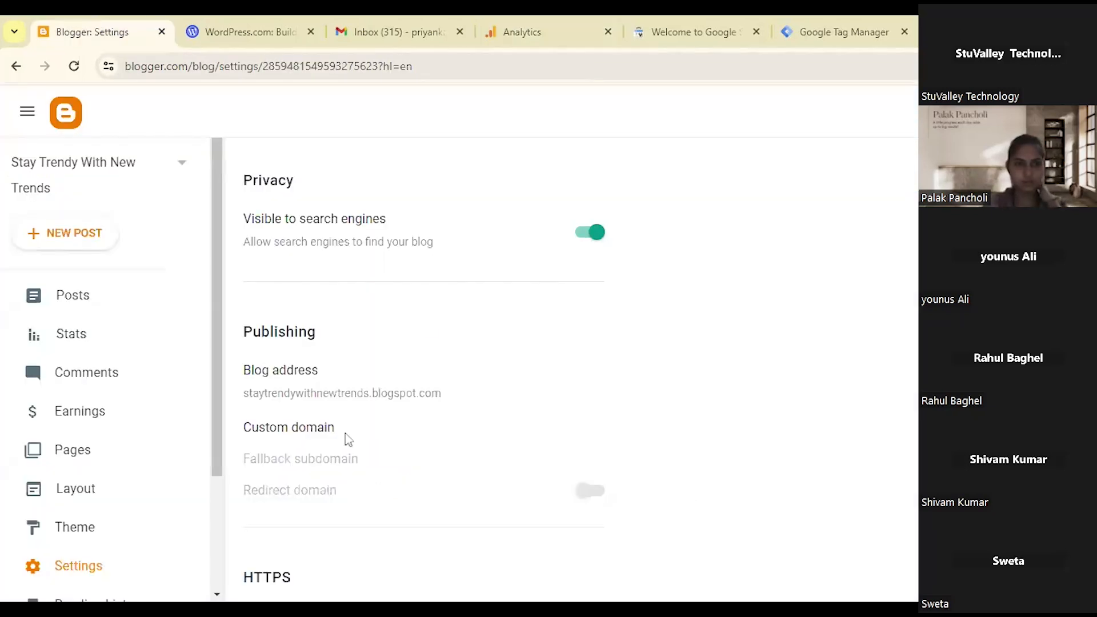
drag(450, 403, 230, 393)
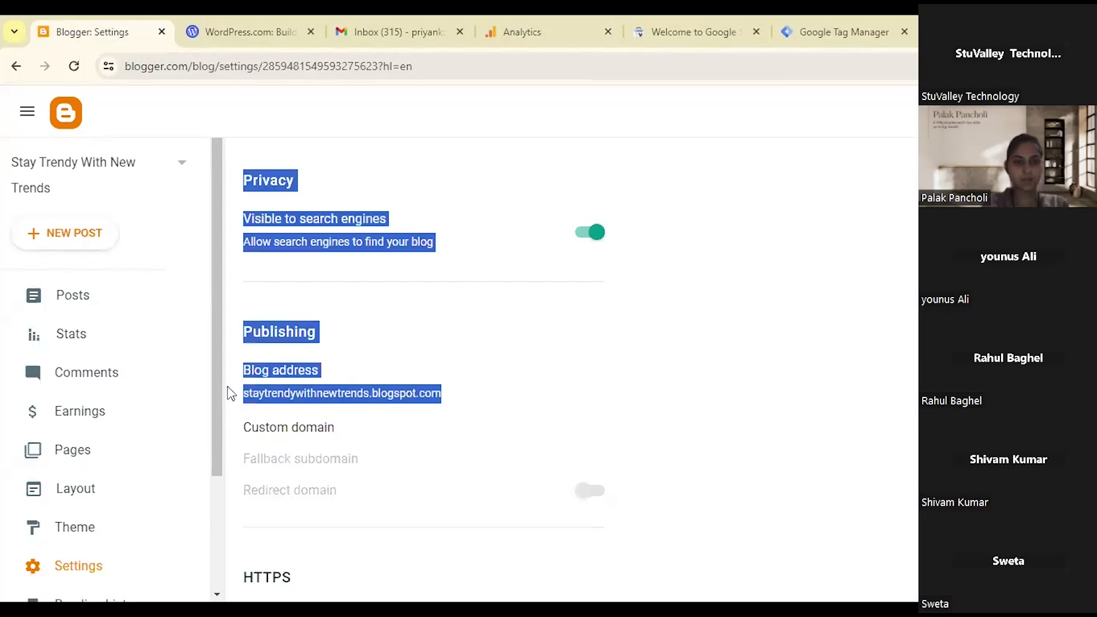
click(259, 399)
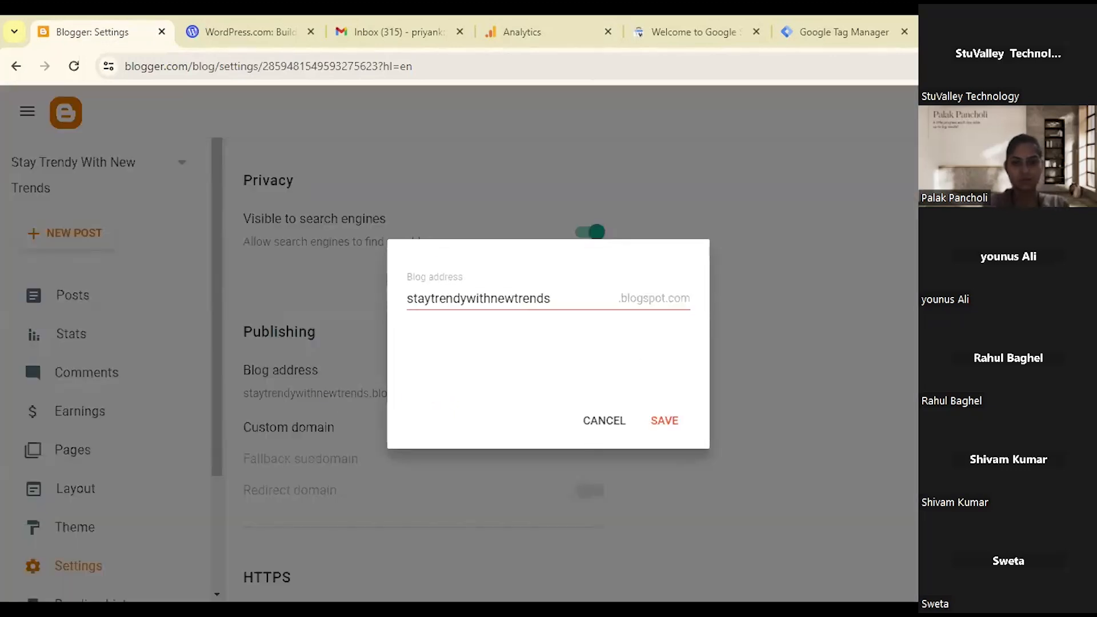
click(606, 425)
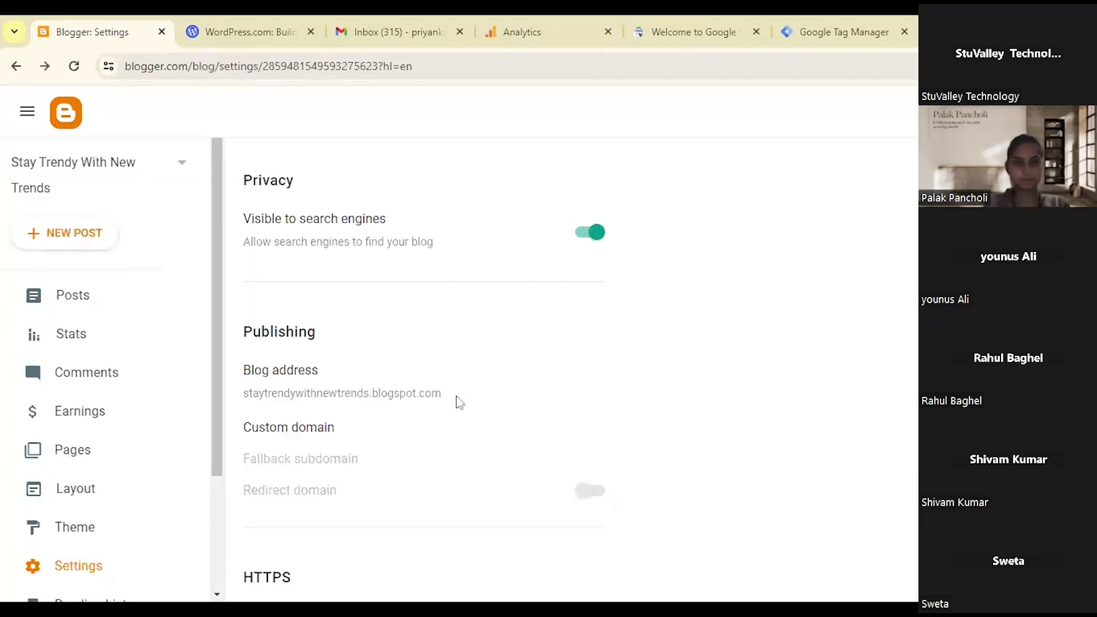
drag(436, 403, 232, 398)
key(ctrl+c)
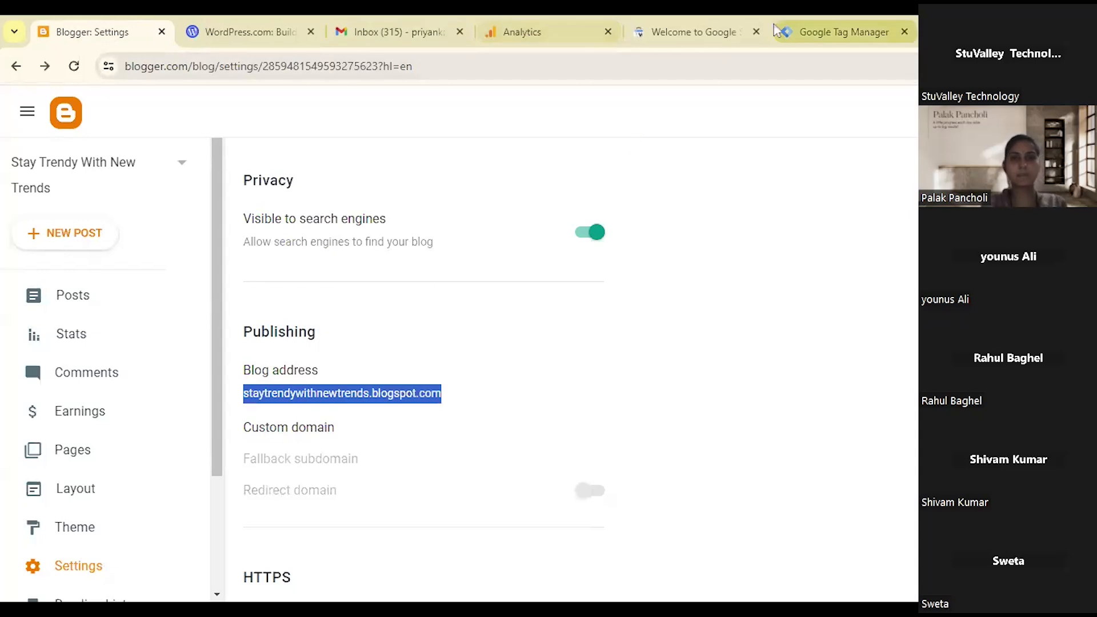
Switch to Google Analytics and create a web data stream for staytrendywithnewtrends.blogspot.com named Stay Trendy With New Trends.
click(542, 29)
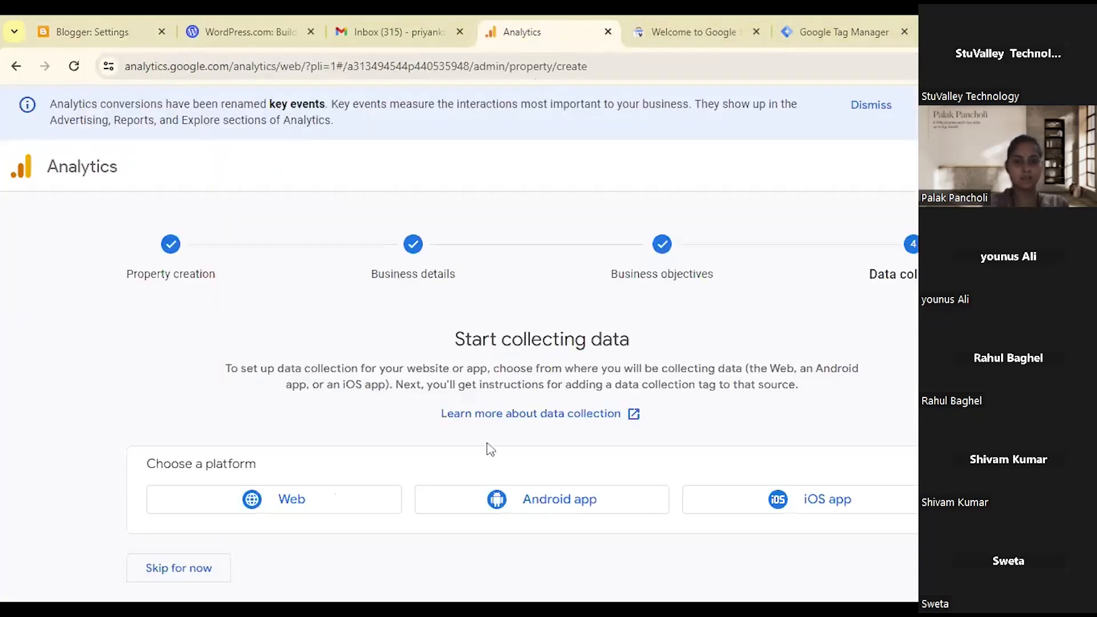
click(289, 506)
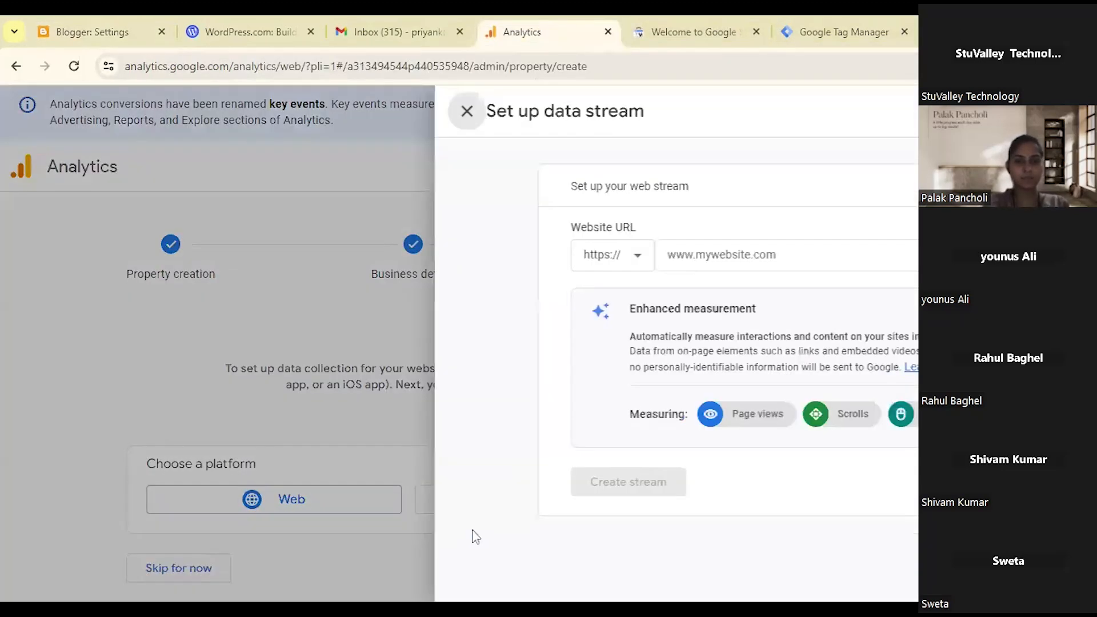
click(419, 257)
key(ctrl+v)
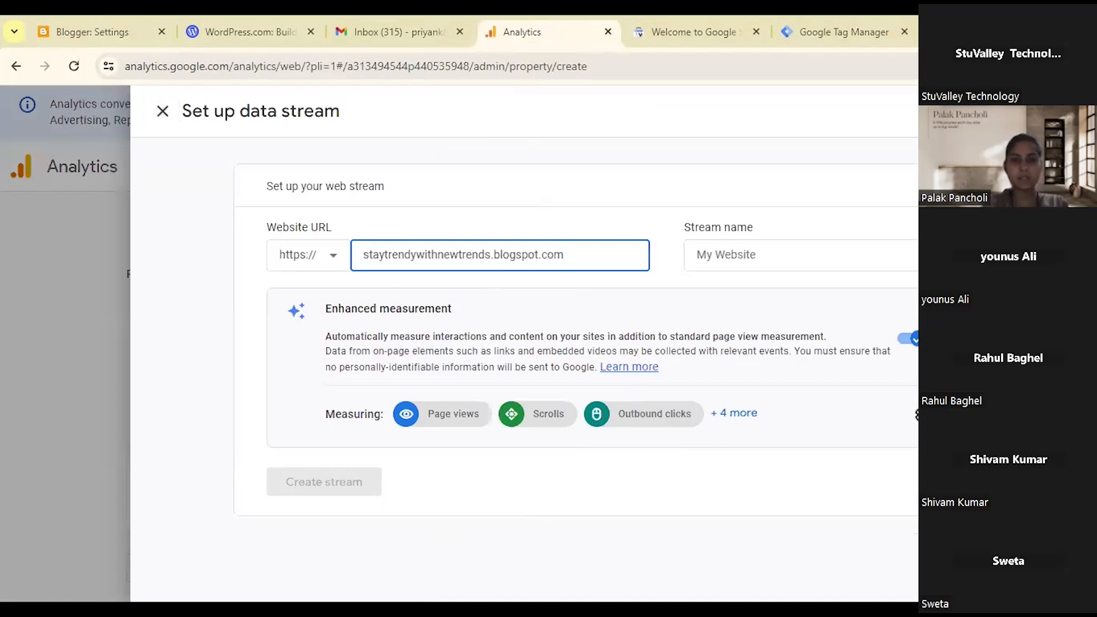
key(Tab)
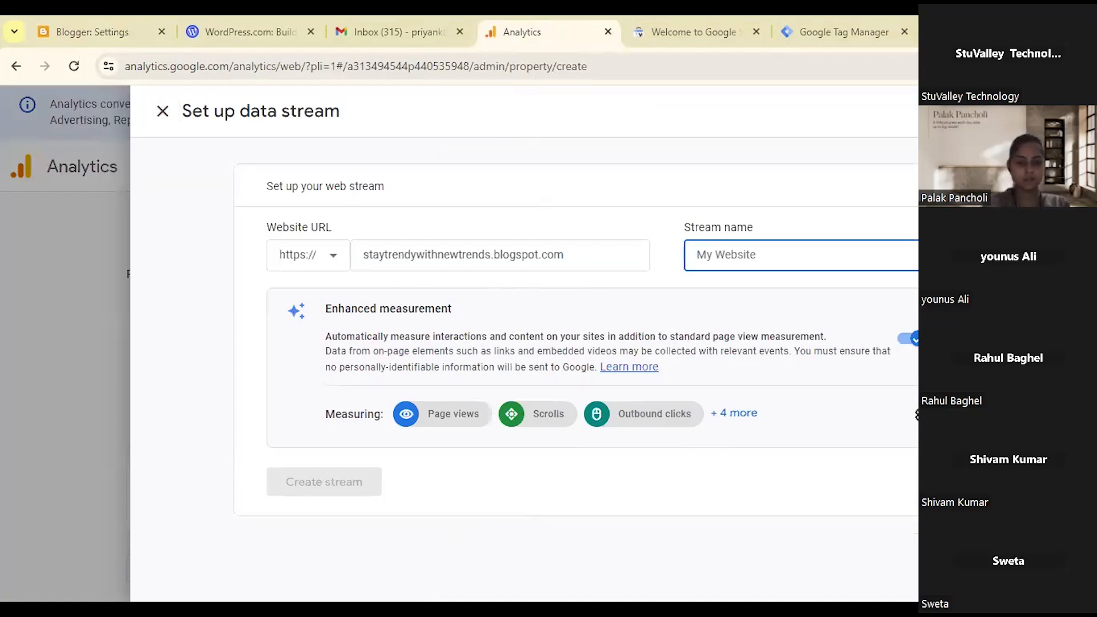
text(Stay Trendy With Trends)
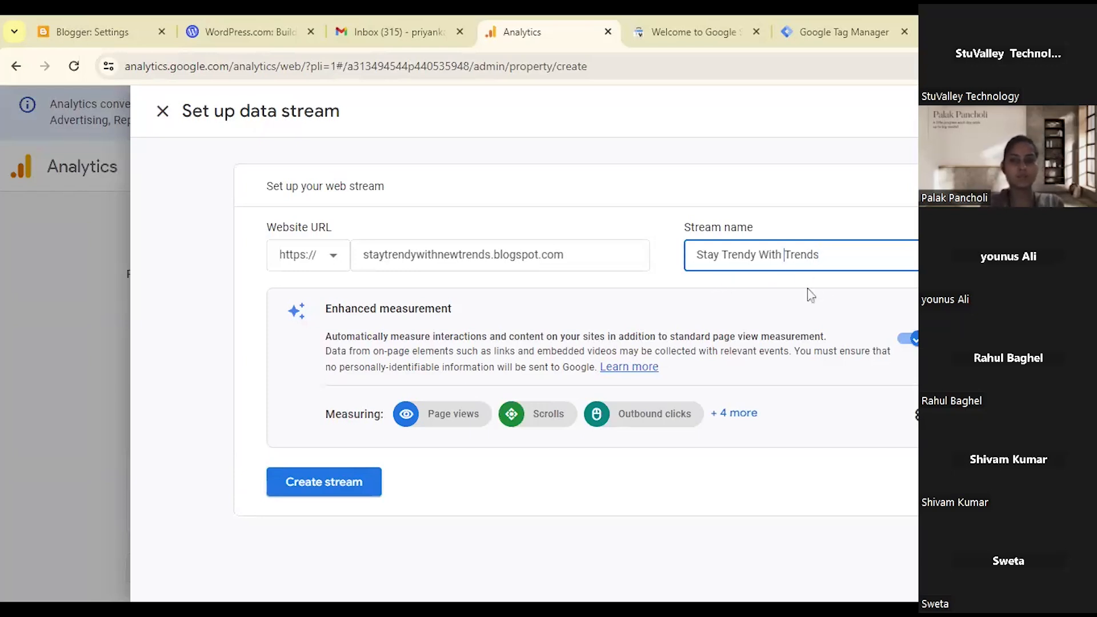
text(New)
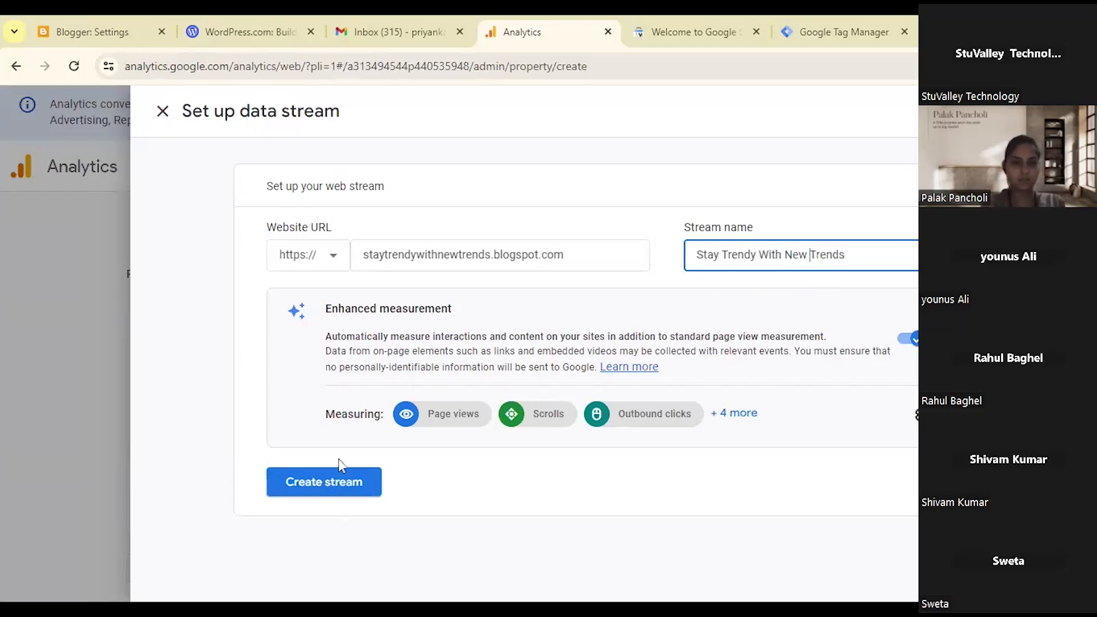
click(326, 491)
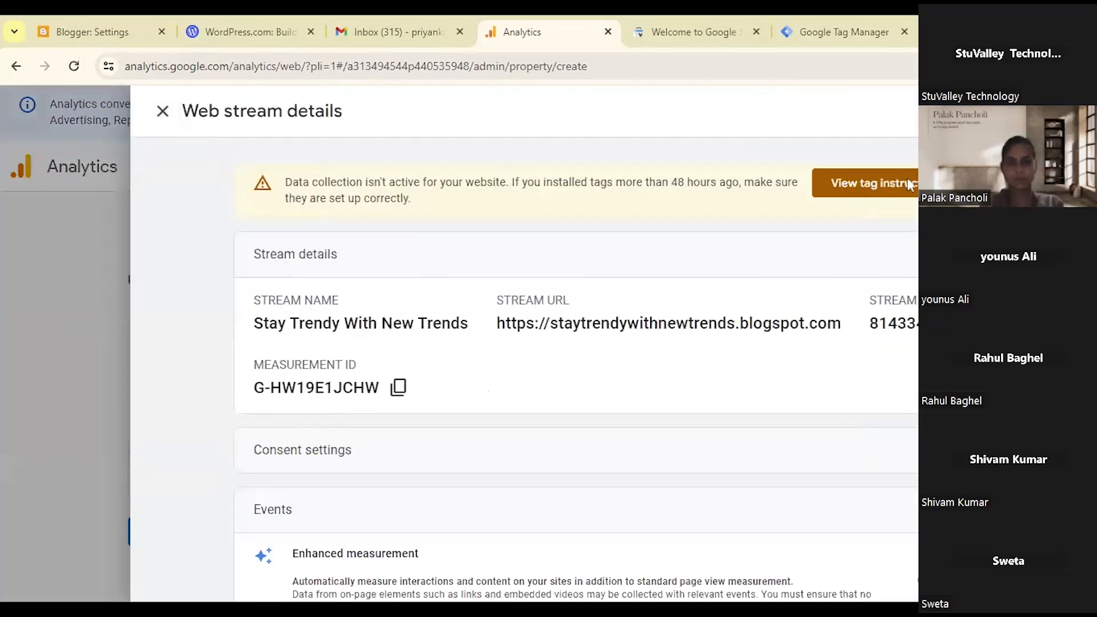
Copy the Google tag code from the stream's manual installation instructions.
click(859, 185)
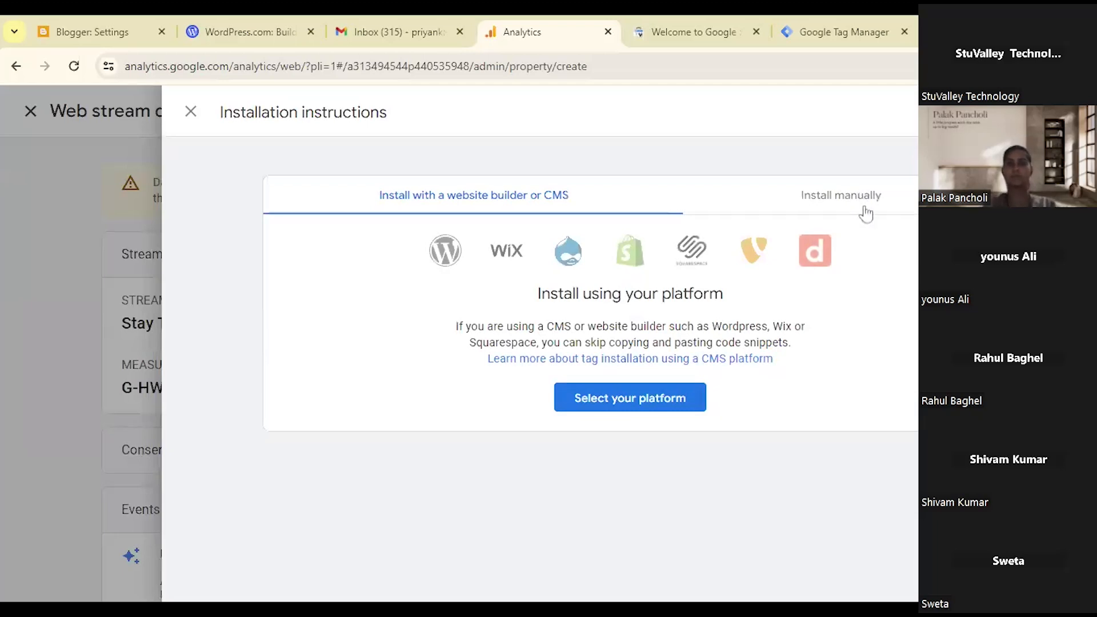
click(865, 202)
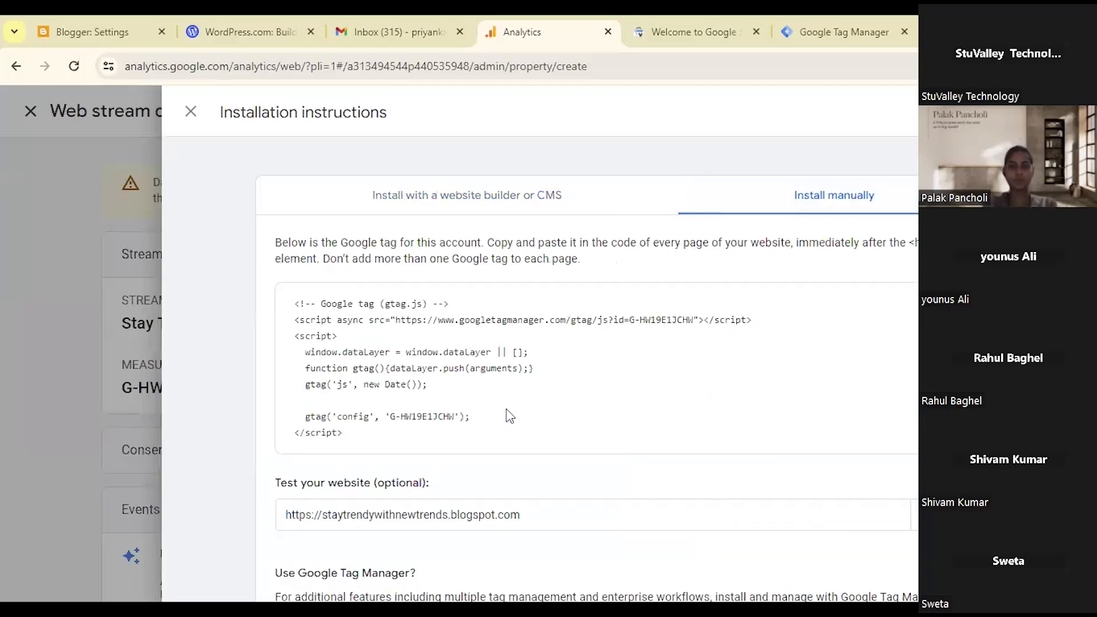
click(950, 304)
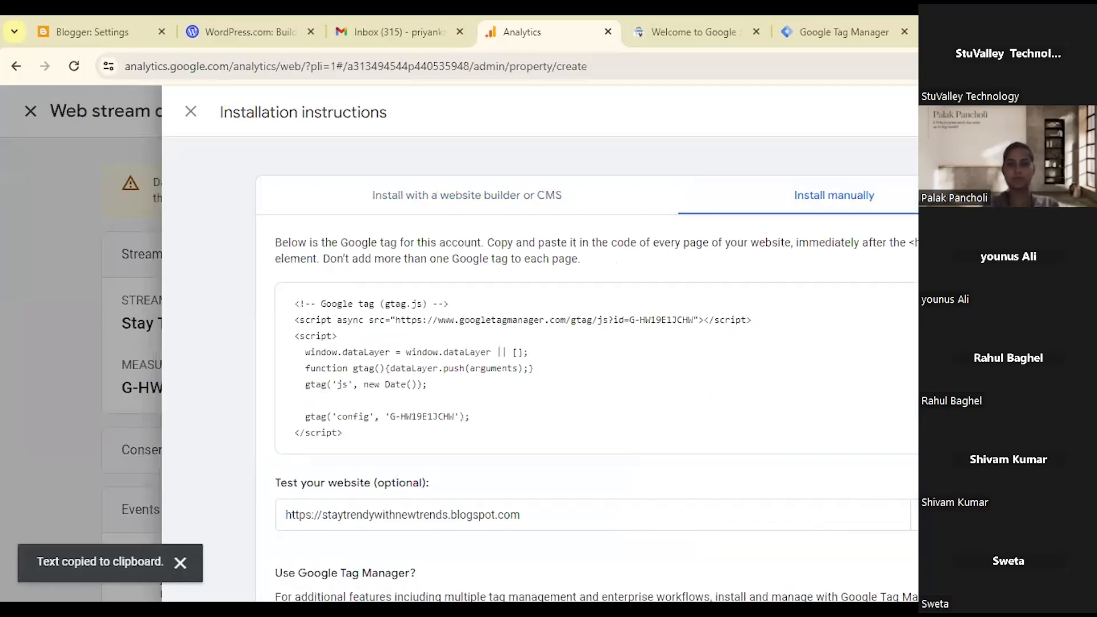
Switch to Blogger and open the blog theme's HTML code for editing.
click(109, 25)
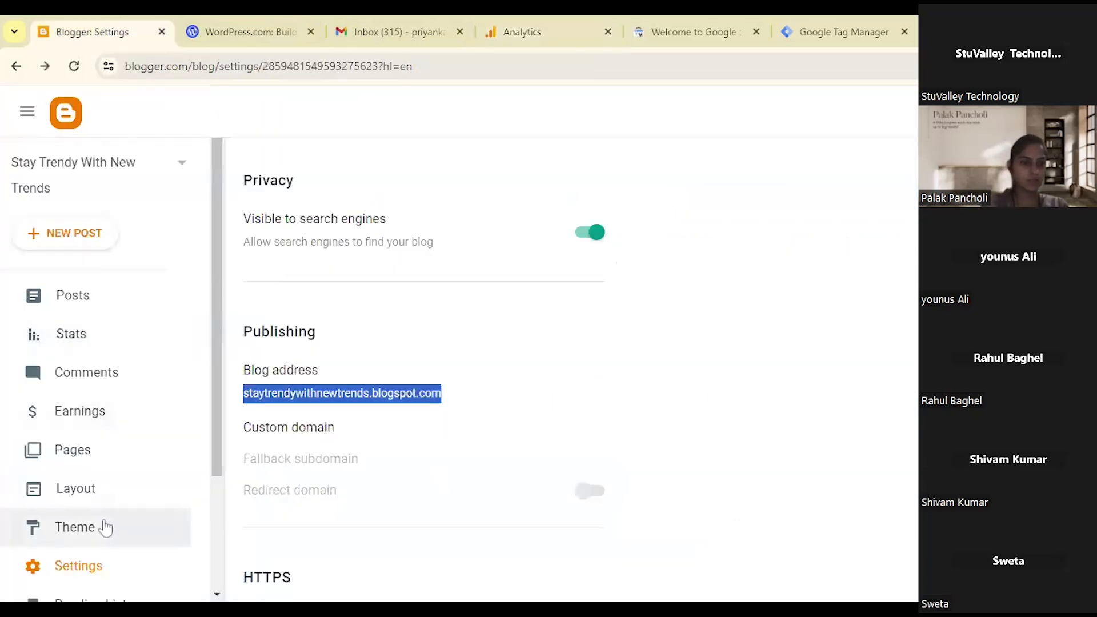
scroll(105, 526, down, 3)
click(120, 386)
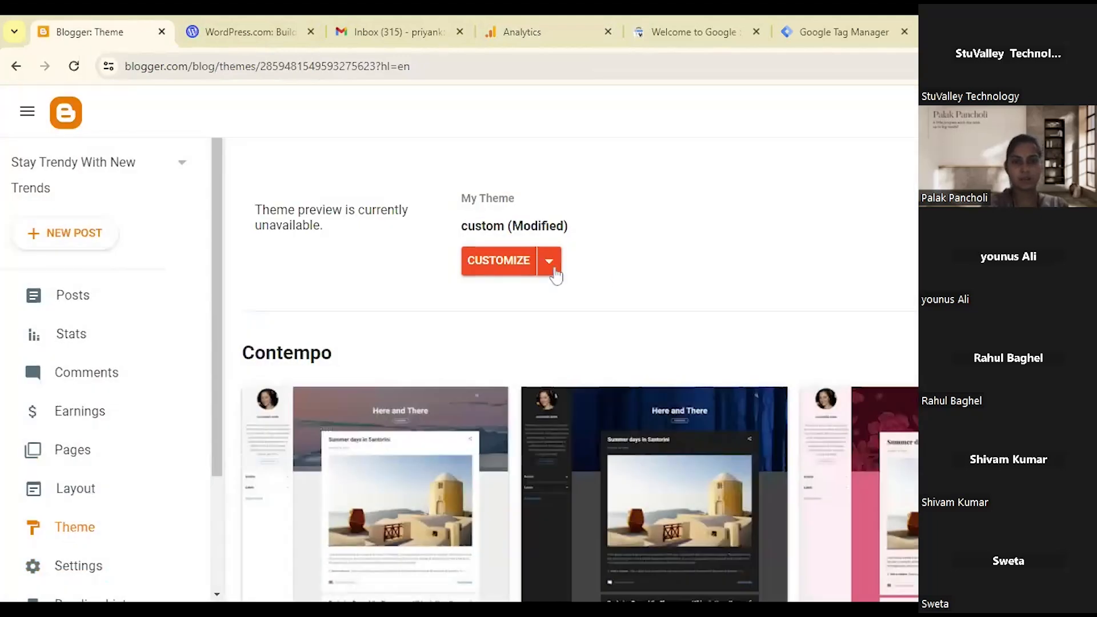
click(550, 261)
click(380, 393)
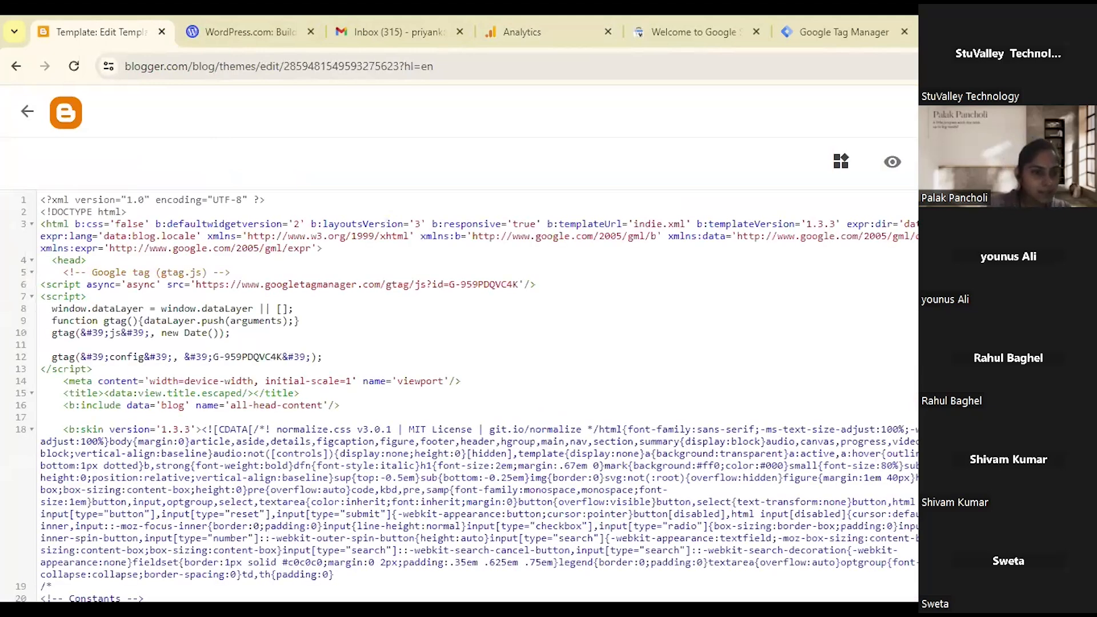
Replace the existing Google tag script in the theme's head section with the copied tag and save the theme.
drag(57, 272, 93, 369)
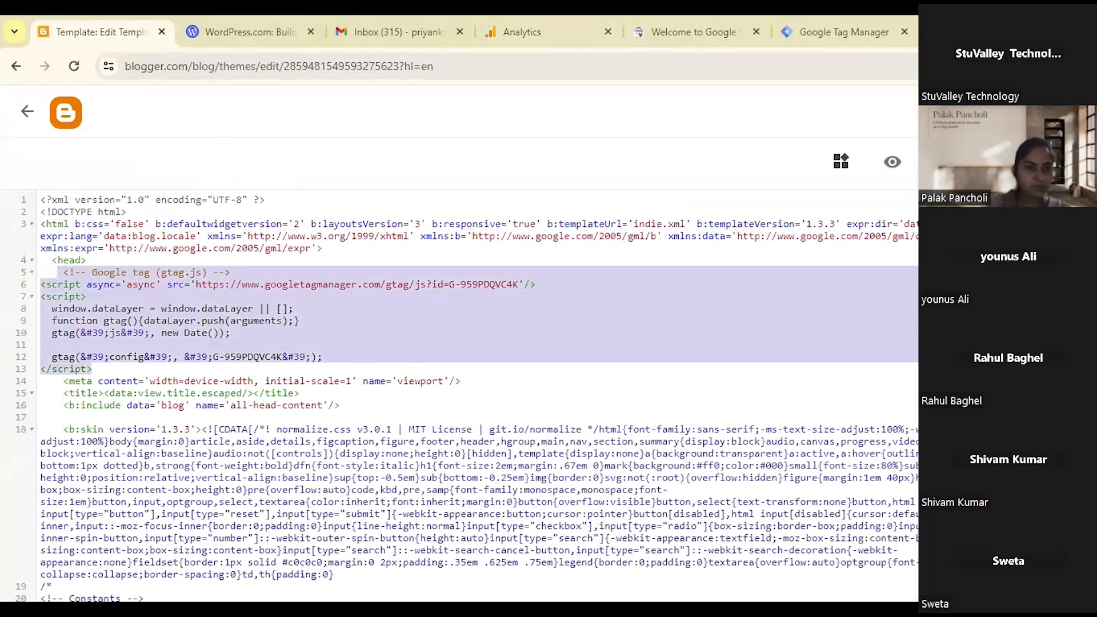
key(BackSpace)
key(ctrl+v)
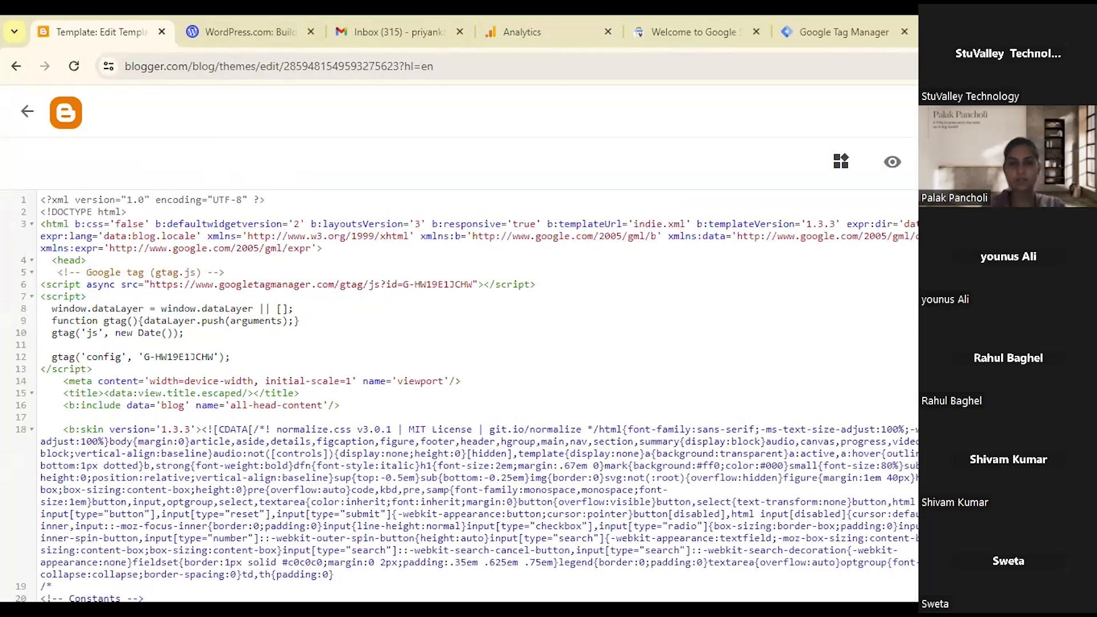
key(ctrl+s)
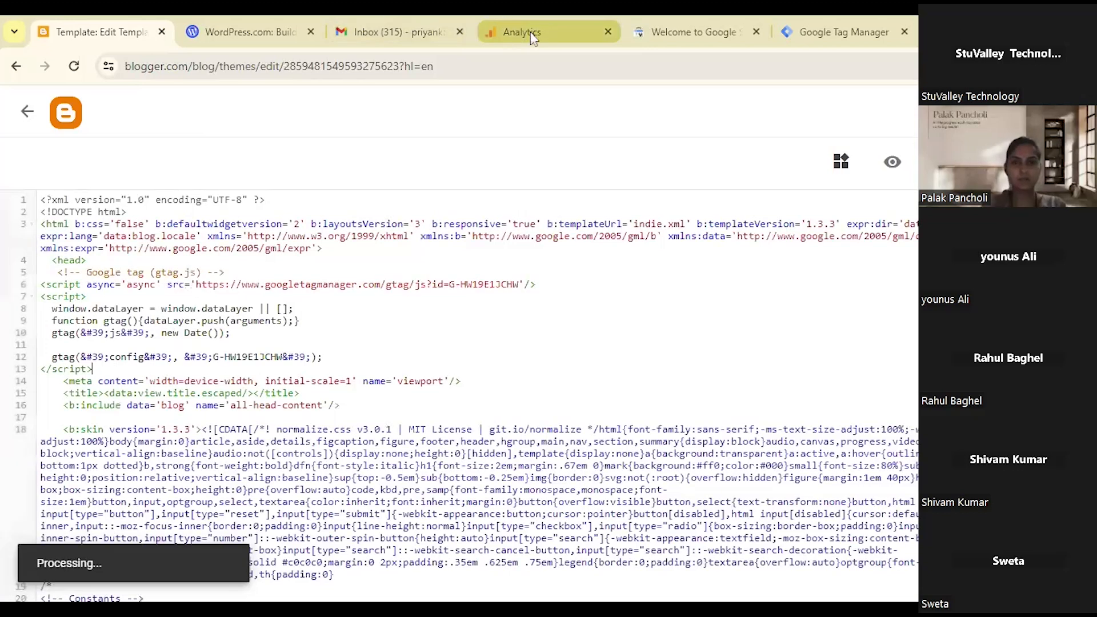
Switch to Google Analytics, close the installation instructions, reload the page and exit property creation back to Admin.
click(531, 31)
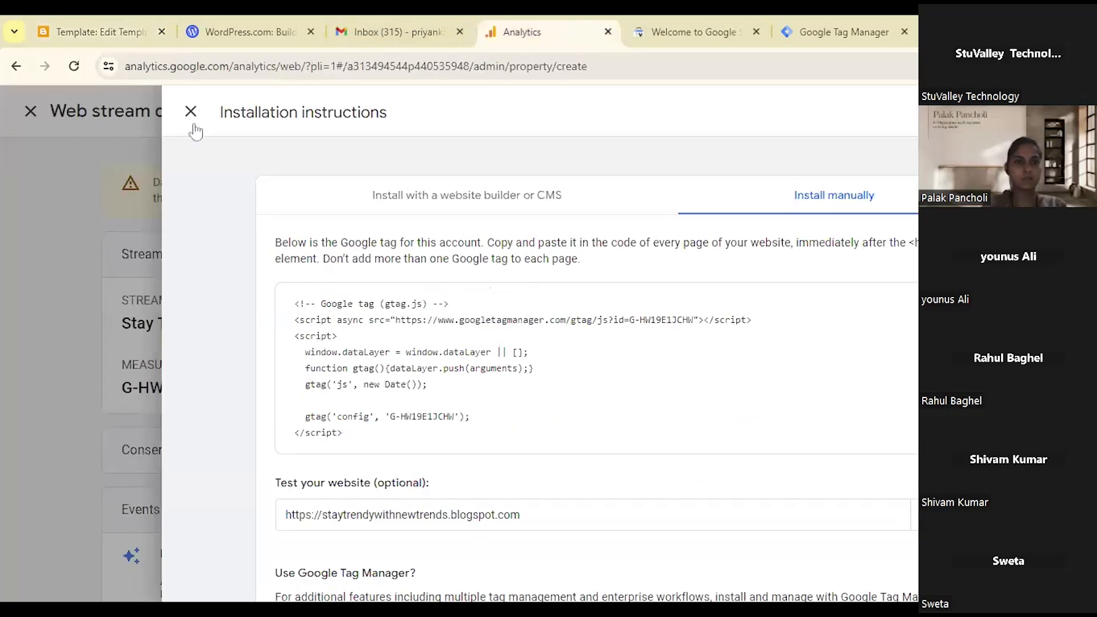
click(192, 115)
click(73, 70)
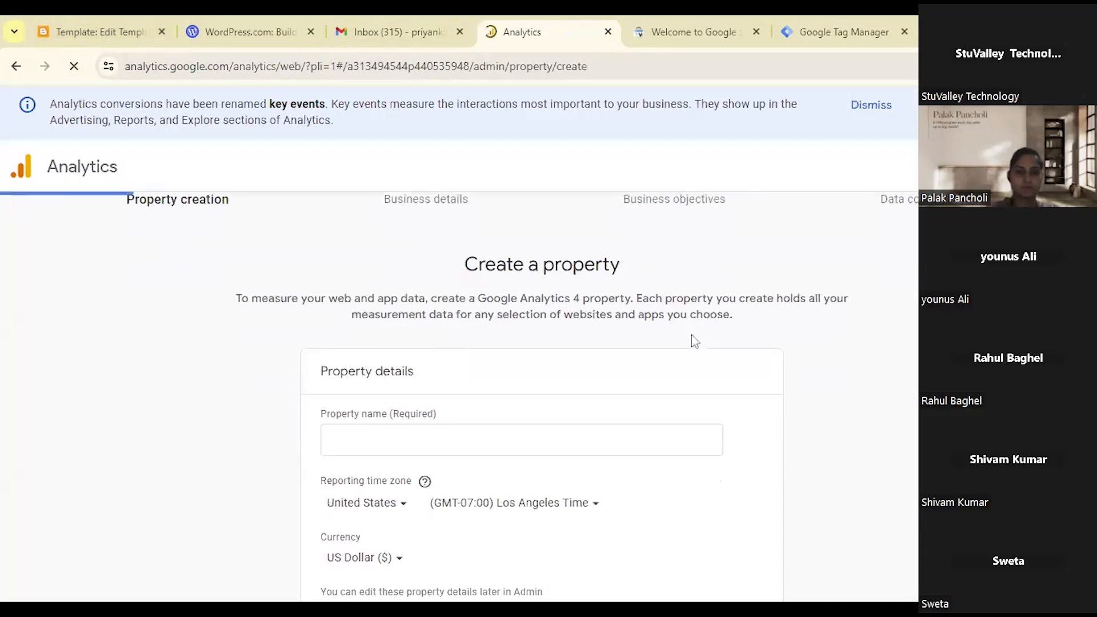
click(36, 209)
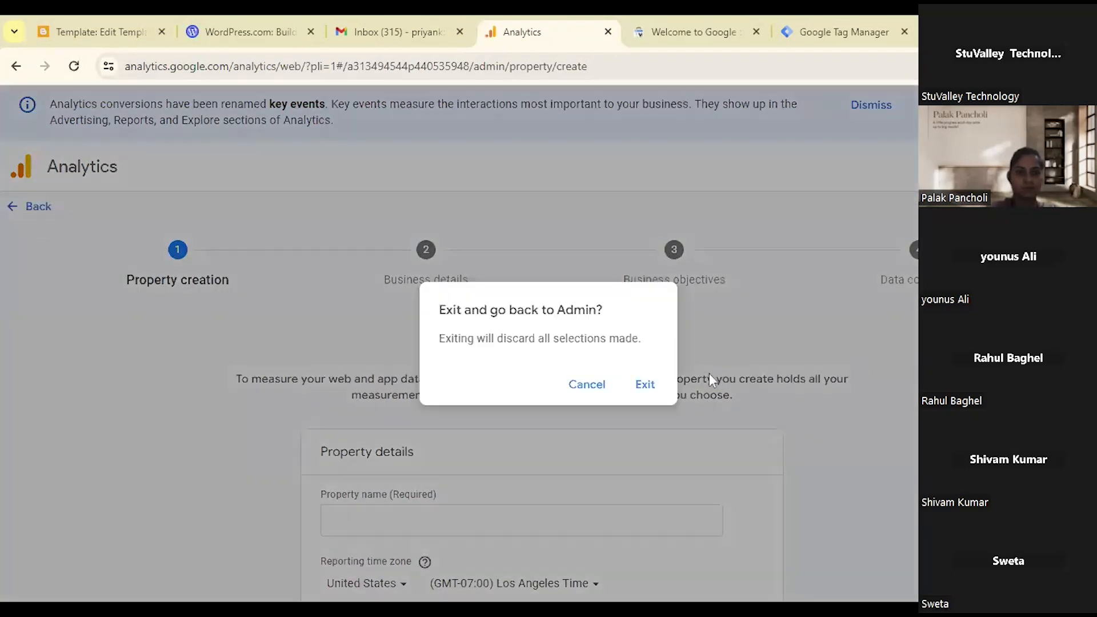
click(642, 387)
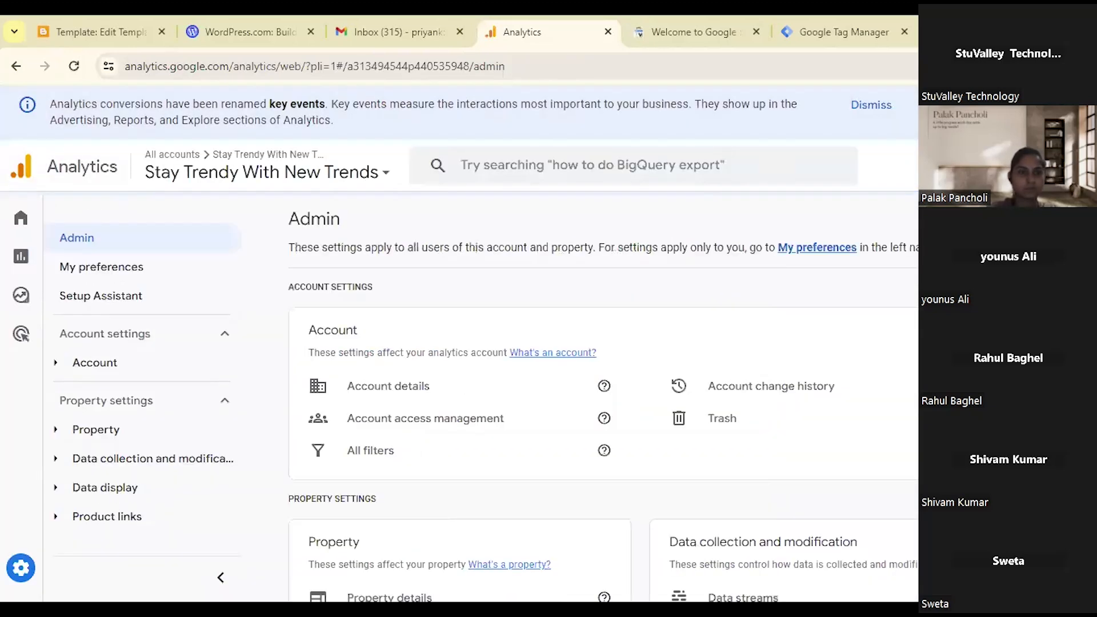
Look over the property's Home overview and Reports snapshot for incoming visitor data.
click(21, 219)
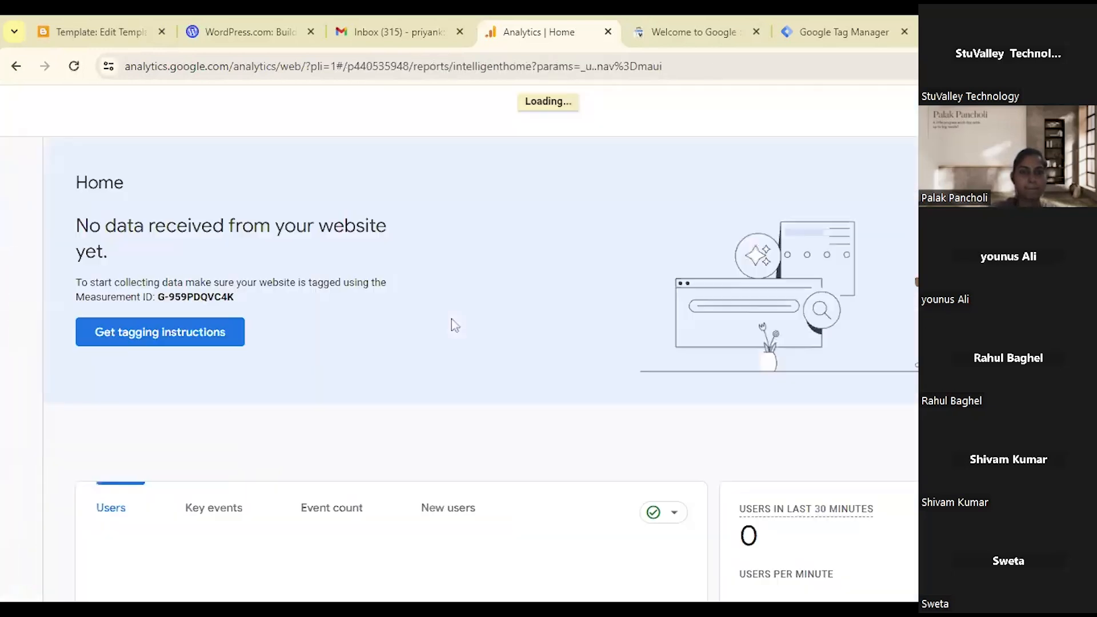
scroll(451, 321, down, 1)
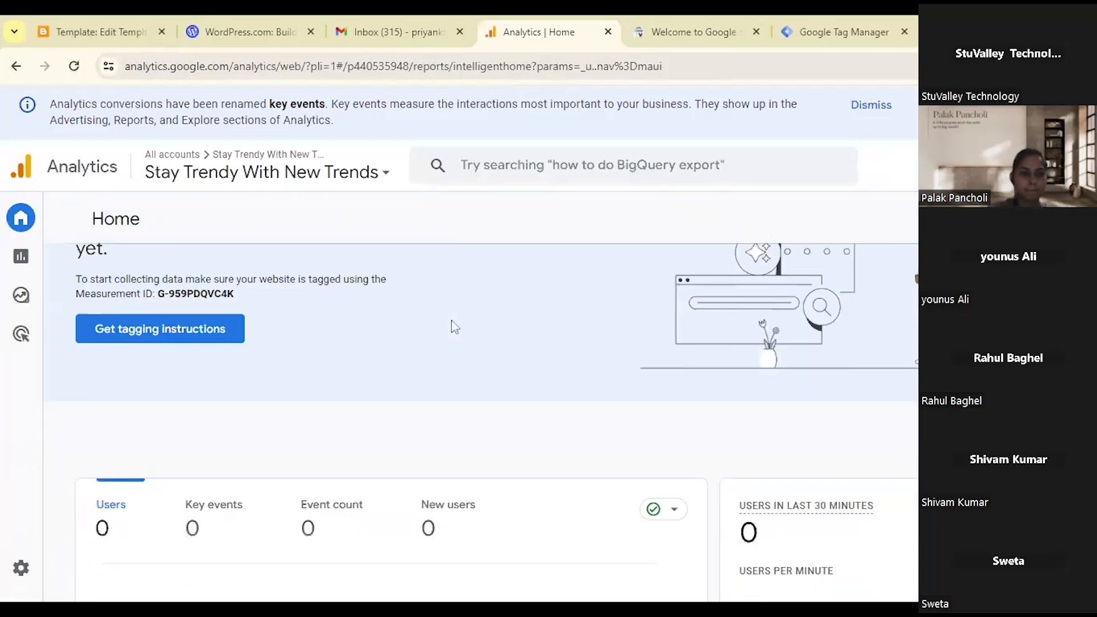
scroll(451, 320, down, 5)
scroll(451, 320, up, 6)
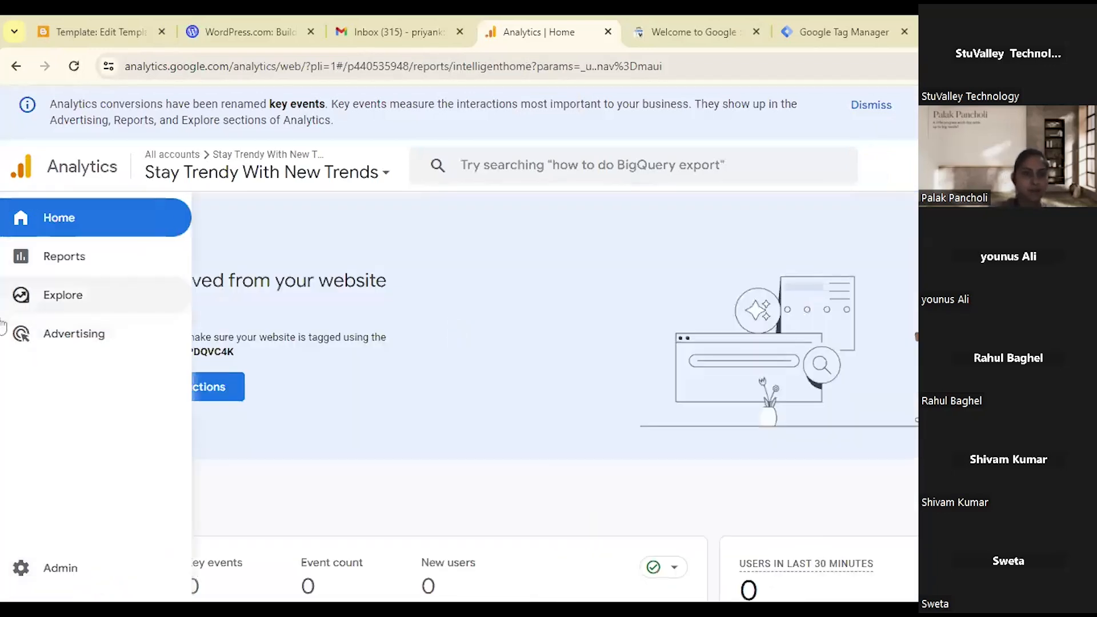
click(74, 255)
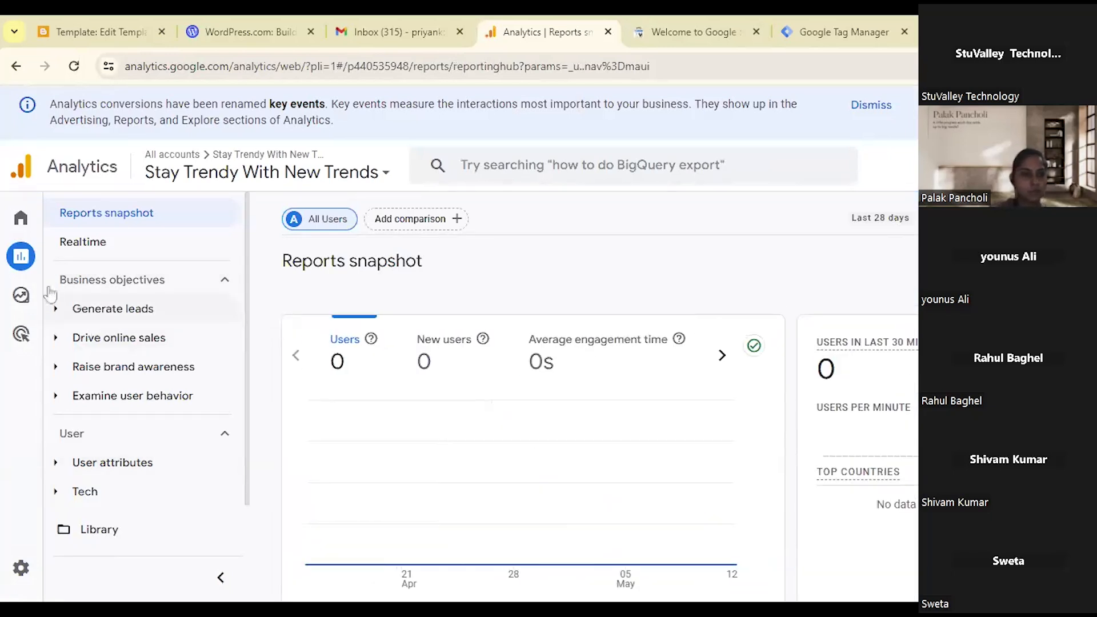
Open the property details in Admin, review the name, industry category, time zone and currency, and leave without saving.
click(17, 569)
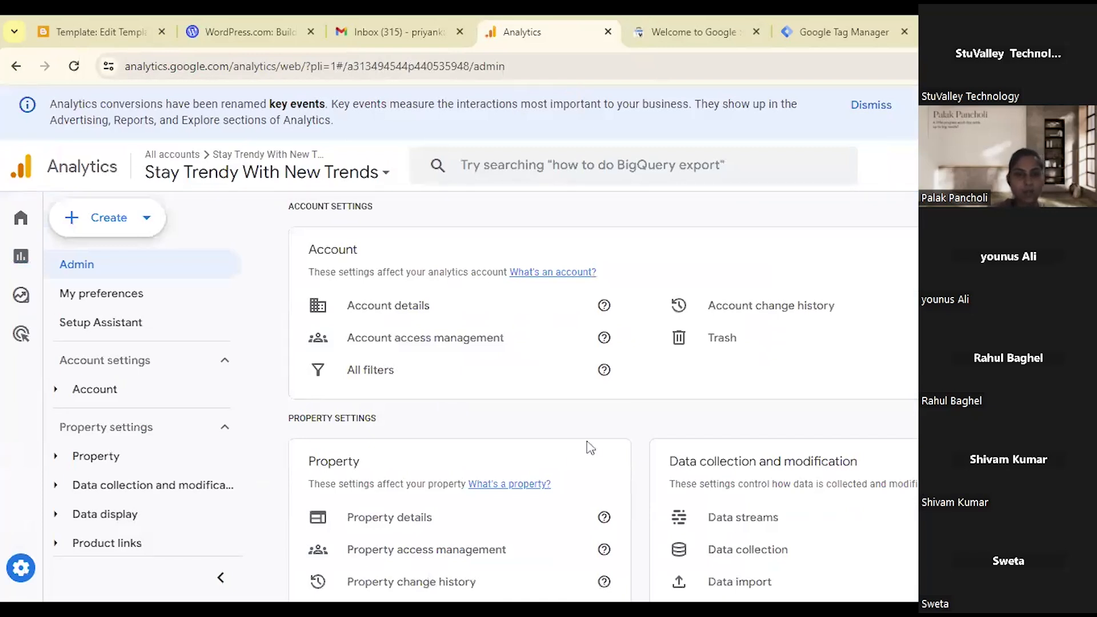
click(190, 458)
scroll(826, 459, down, 1)
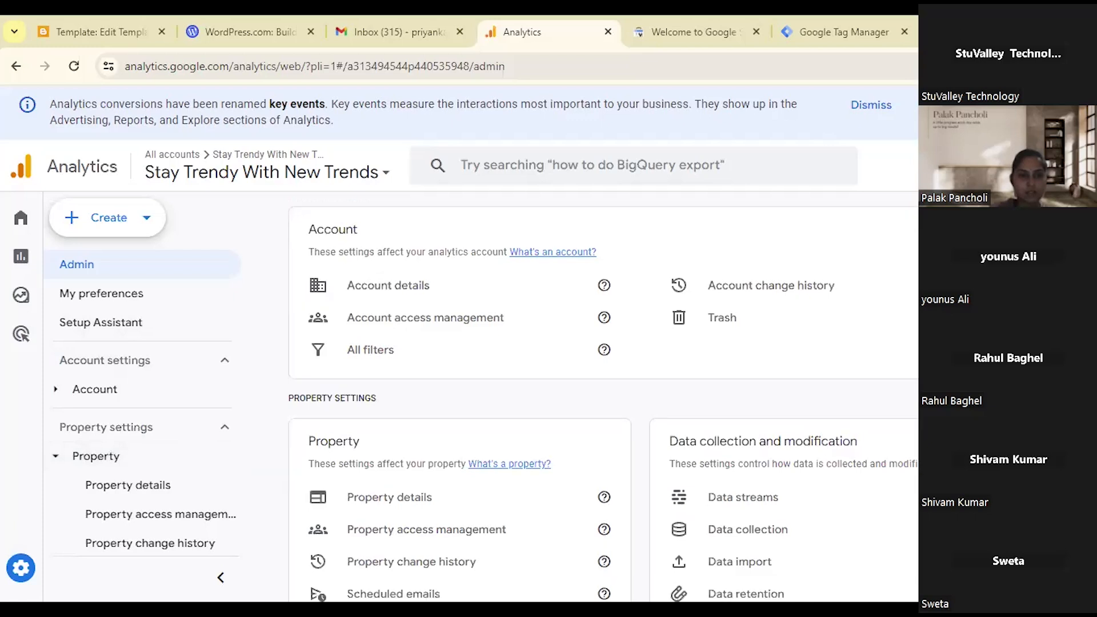
scroll(603, 400, down, 3)
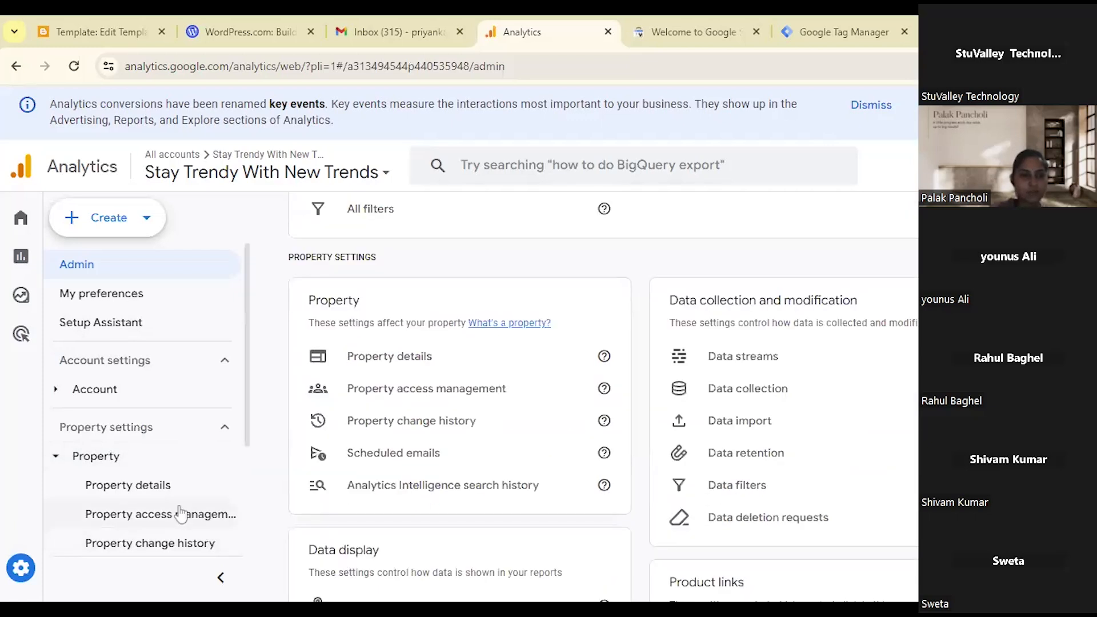
click(155, 489)
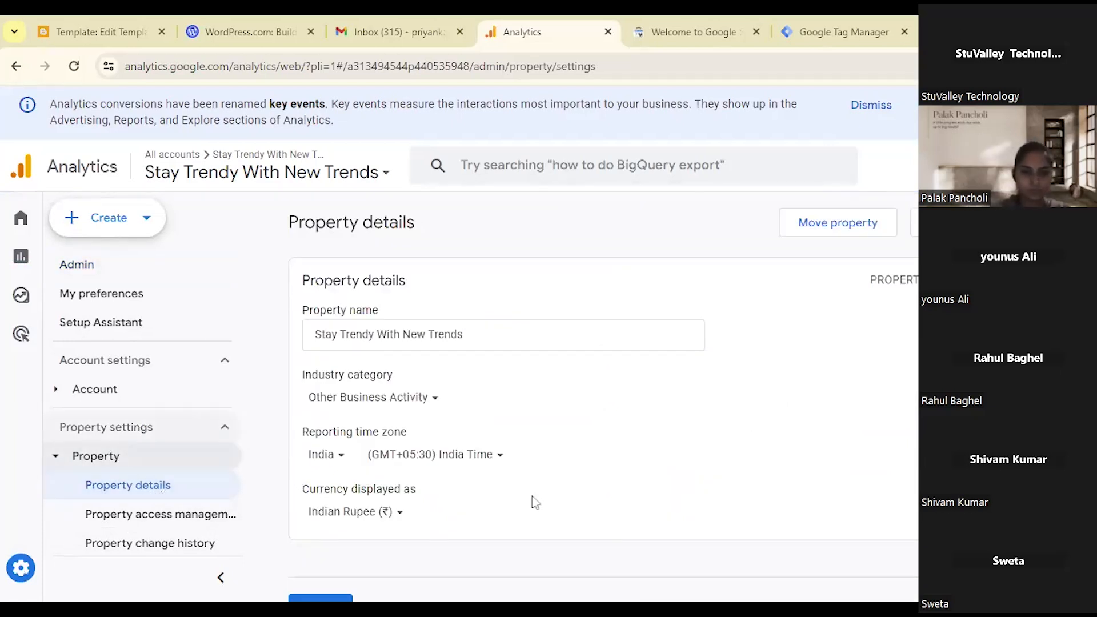
scroll(570, 451, down, 2)
scroll(570, 450, up, 2)
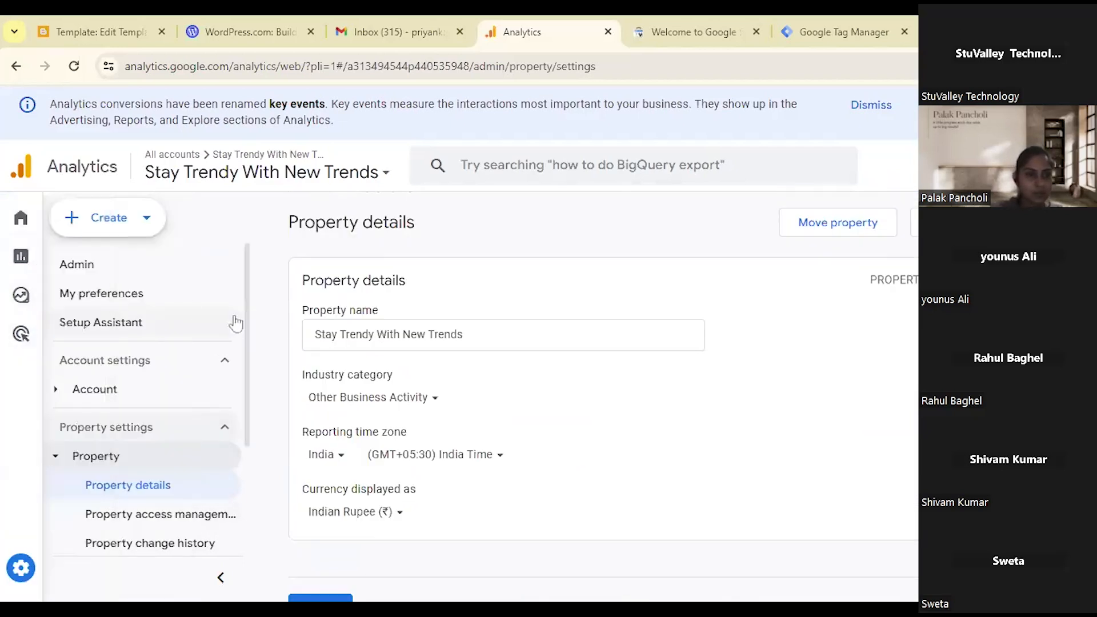
scroll(172, 423, down, 1)
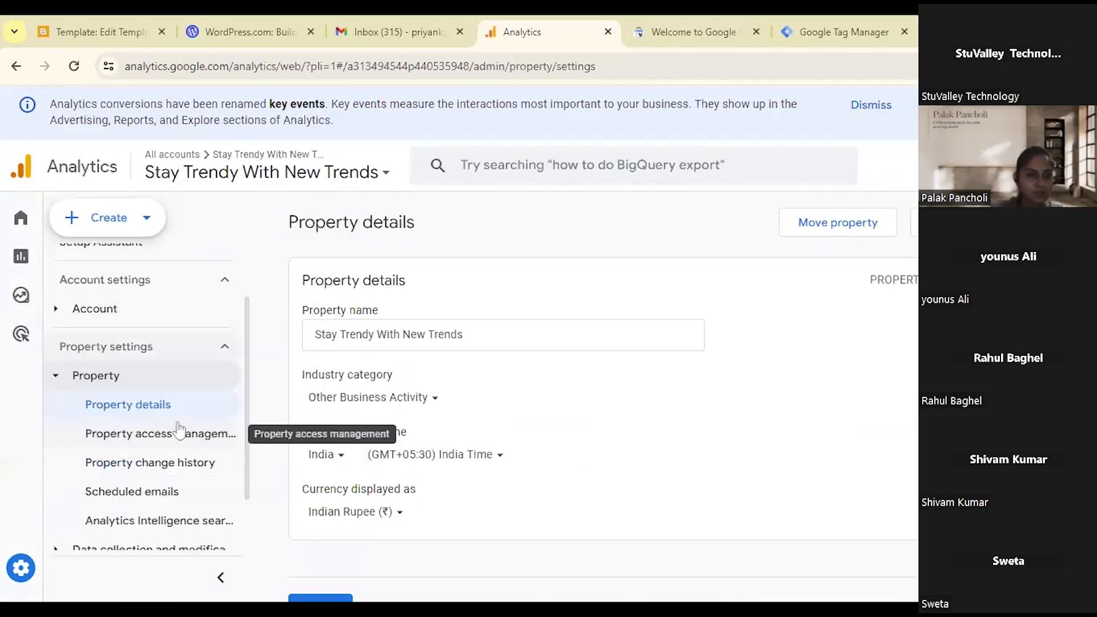
scroll(178, 429, down, 1)
scroll(845, 381, down, 2)
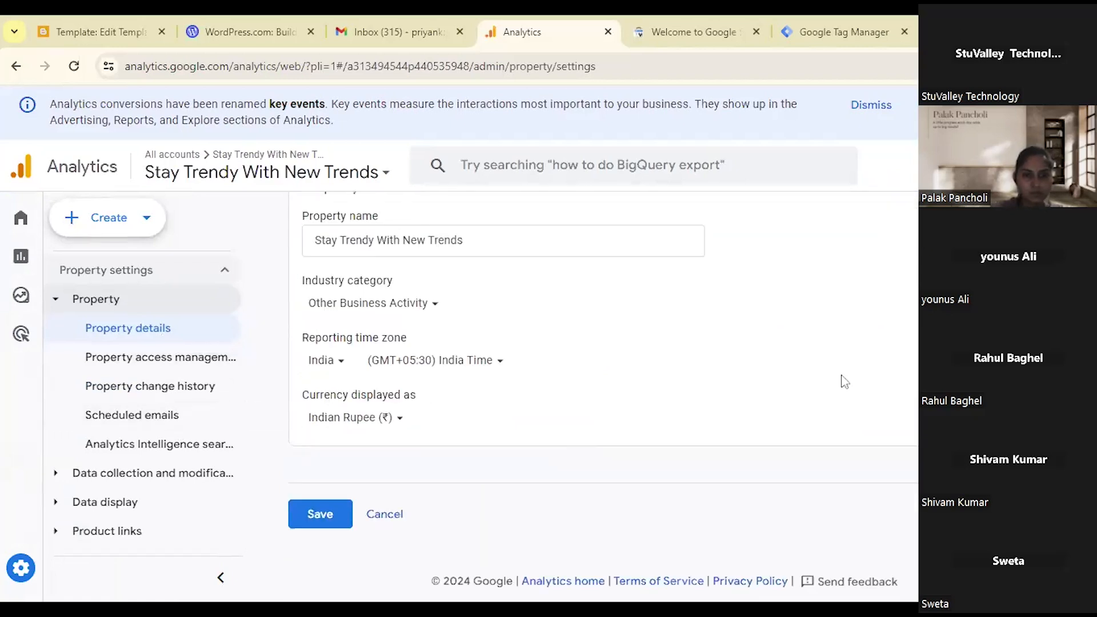
scroll(426, 537, up, 1)
scroll(426, 537, down, 1)
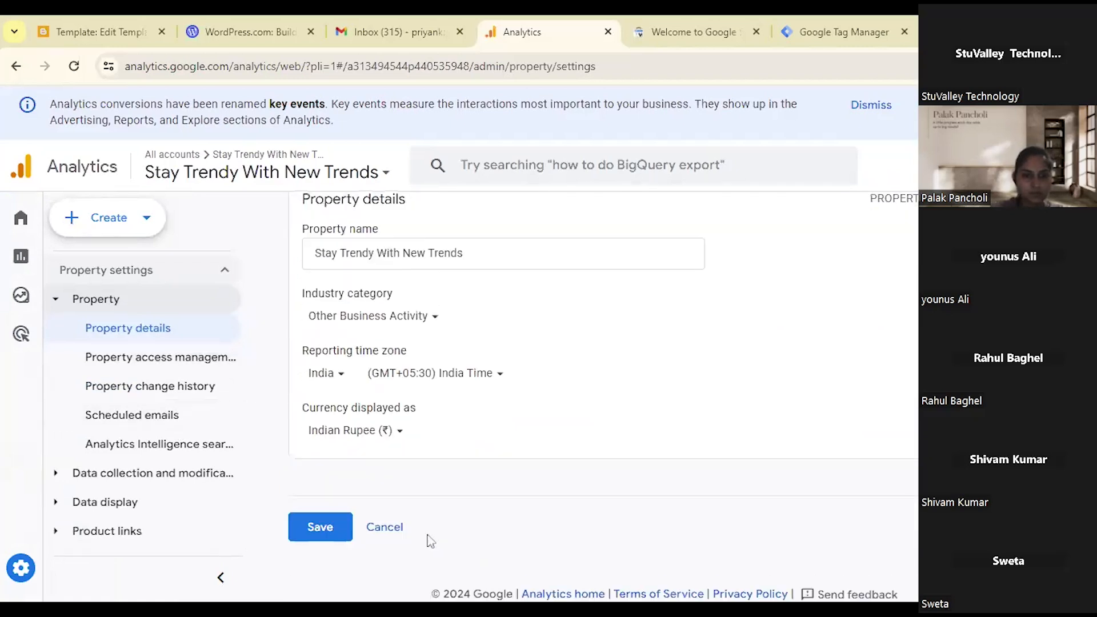
click(386, 524)
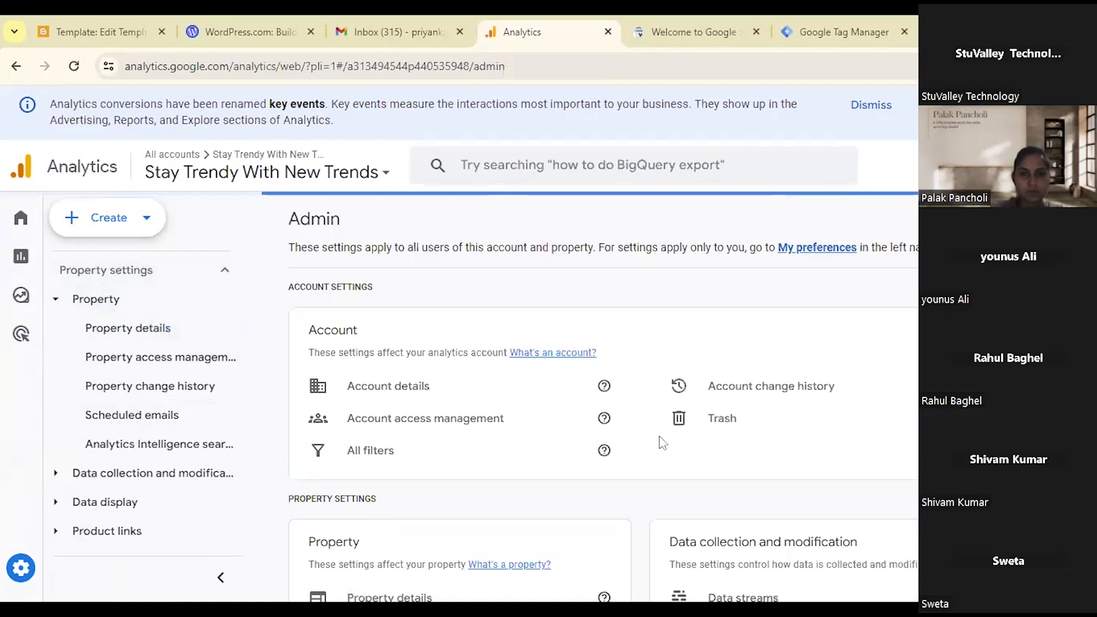
Look through the account, property, data collection, data display and product link settings in Admin.
scroll(659, 443, down, 4)
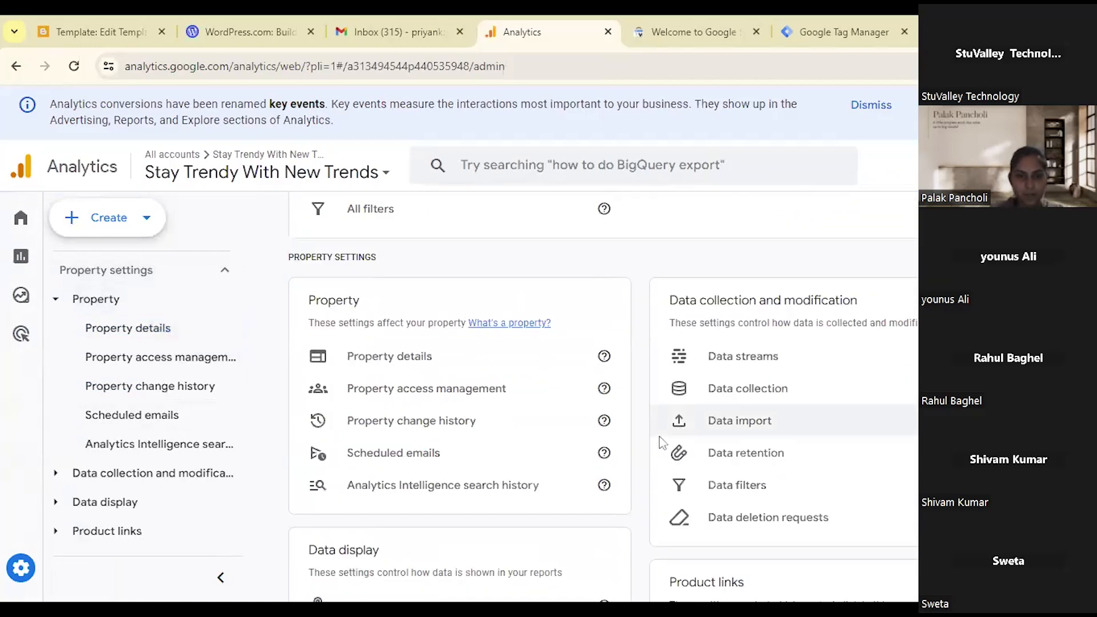
scroll(659, 444, down, 4)
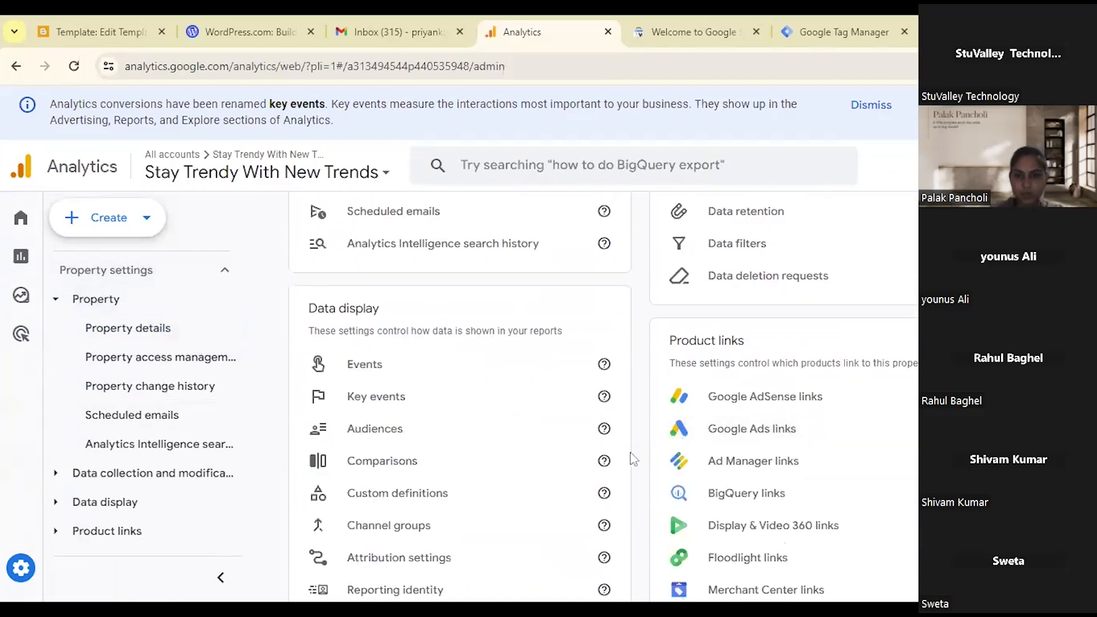
scroll(631, 455, down, 3)
scroll(631, 455, up, 6)
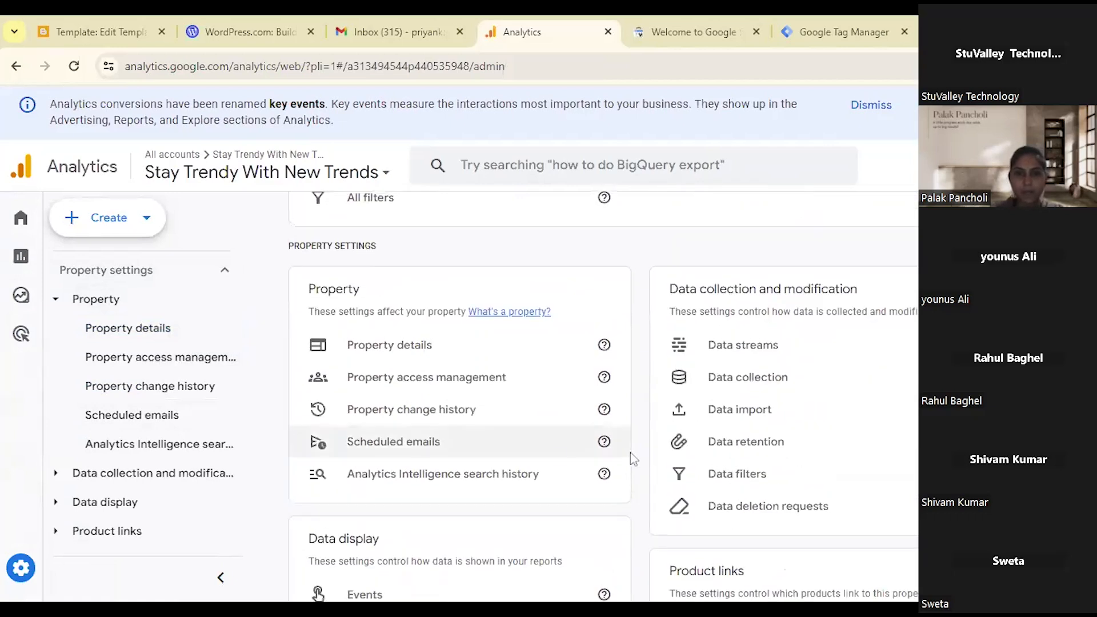
scroll(719, 431, up, 3)
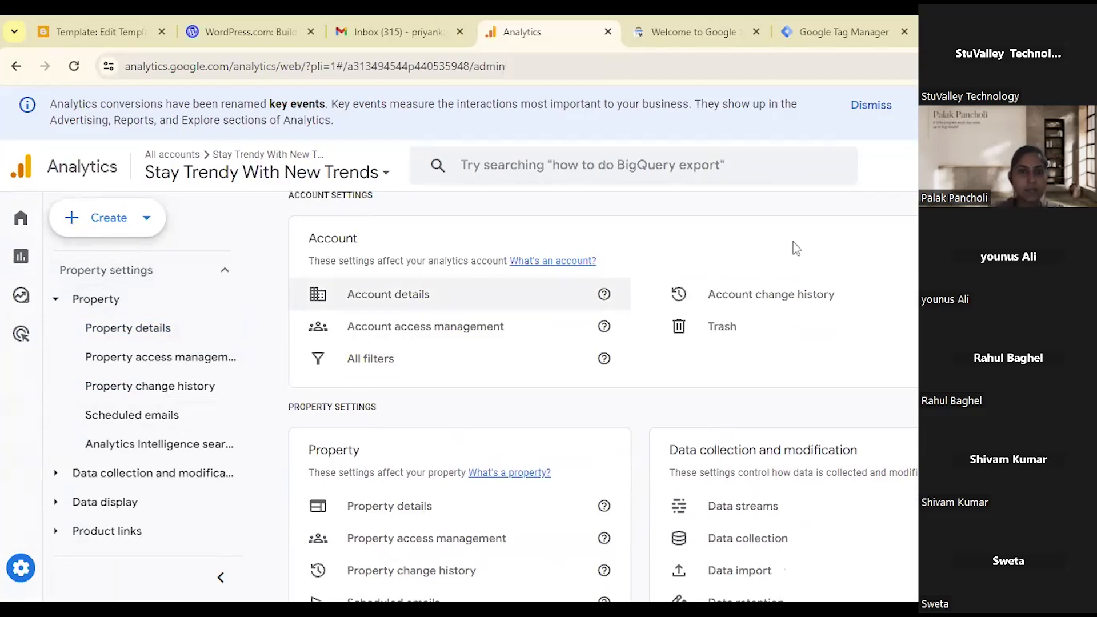
Switch to Blogger, leave the theme code editor and review the blog's basic and publishing settings.
click(97, 24)
click(27, 112)
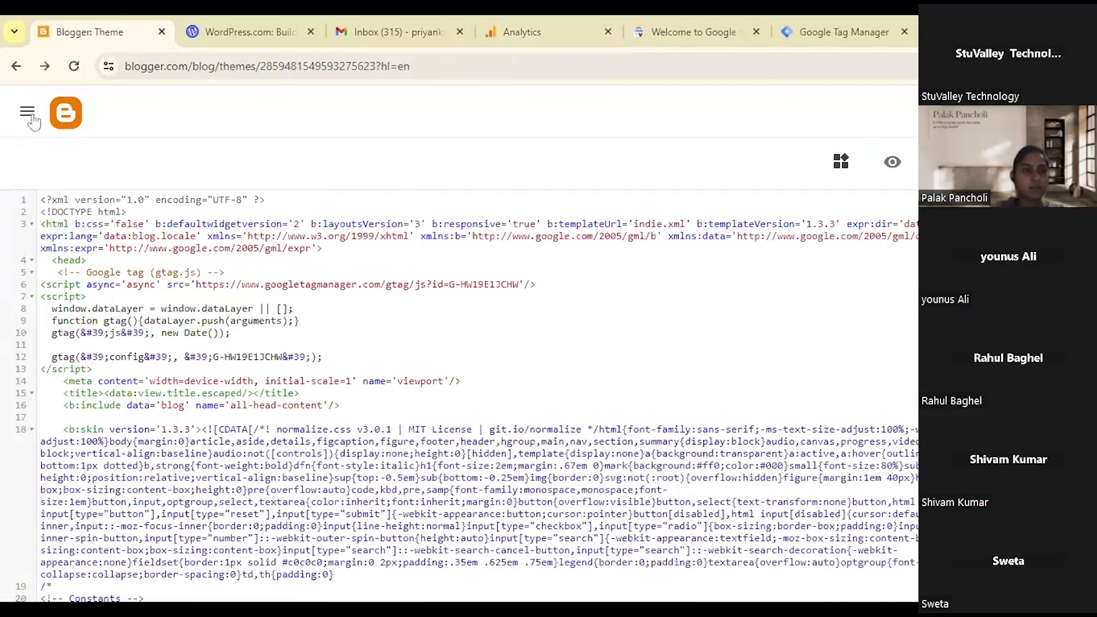
click(29, 115)
scroll(98, 502, down, 3)
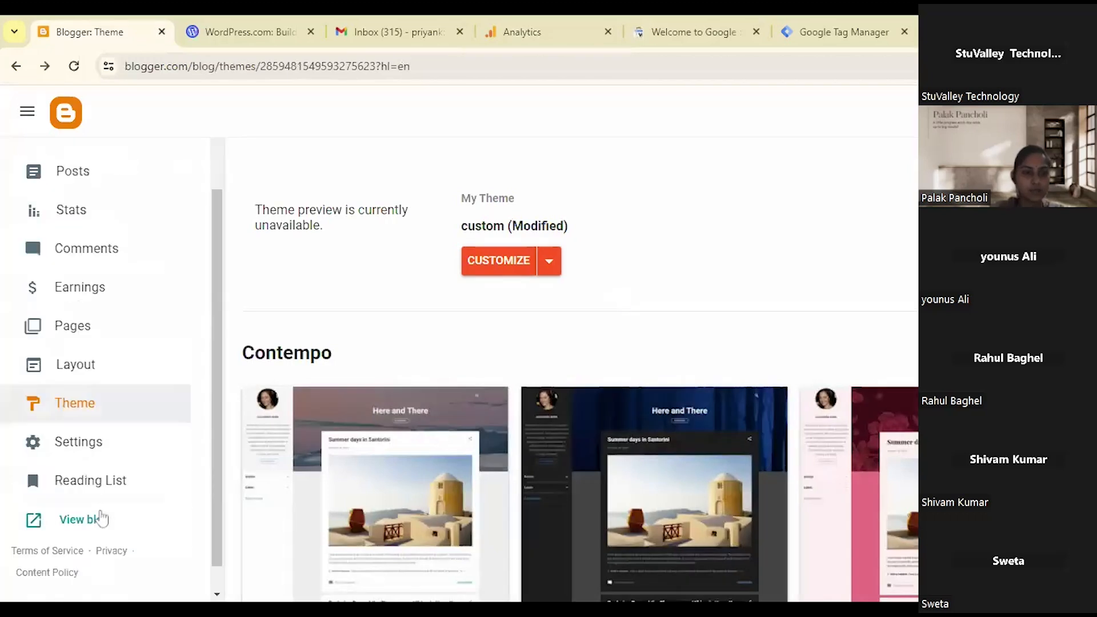
click(96, 423)
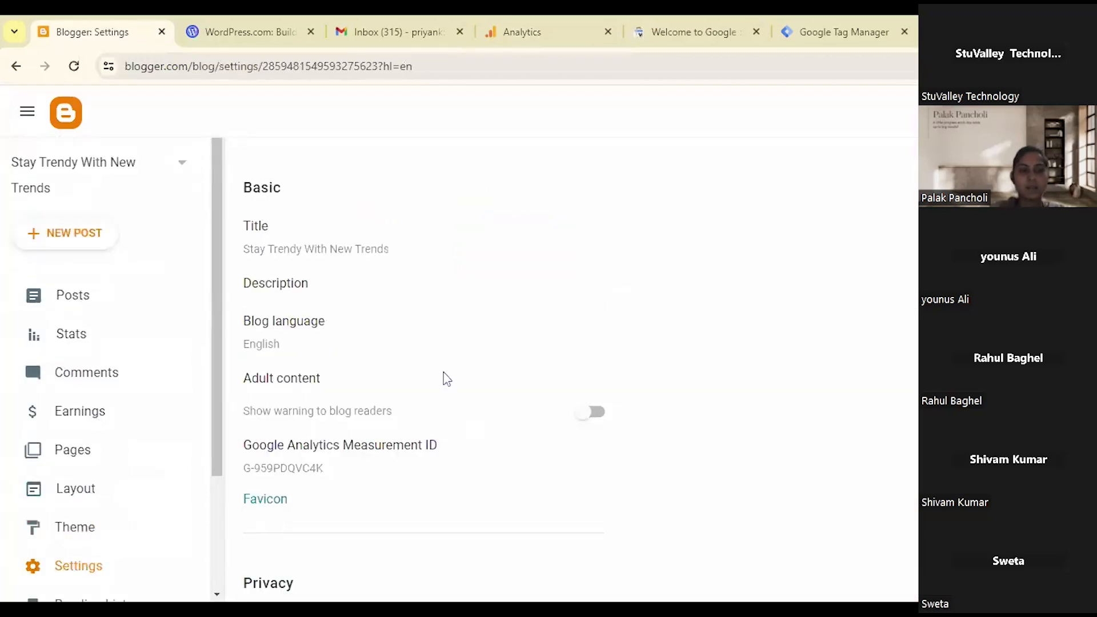
scroll(443, 377, down, 8)
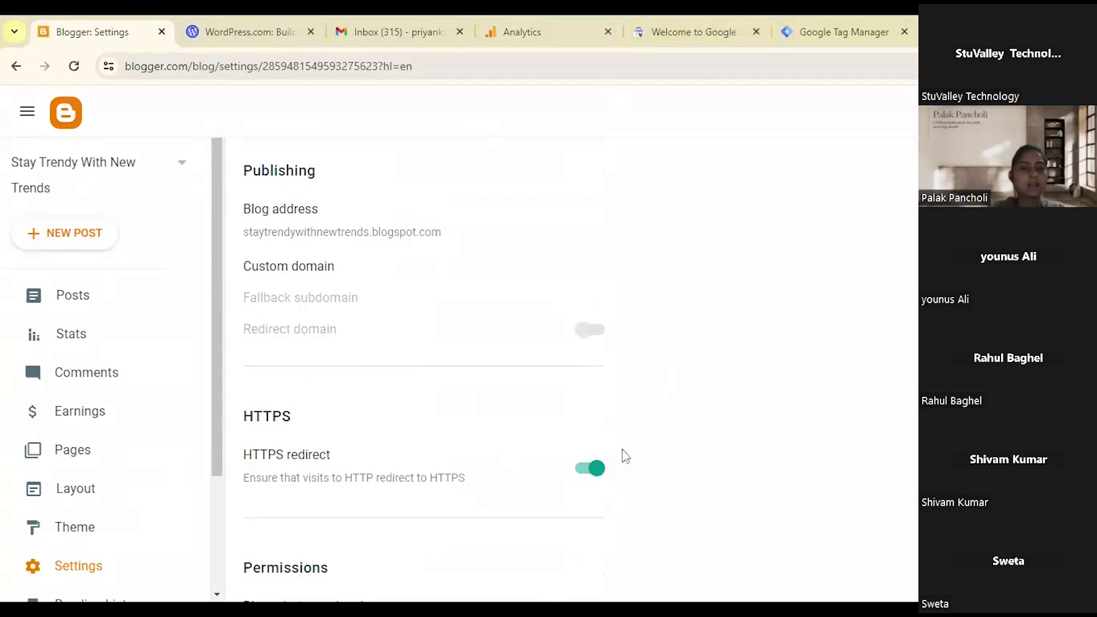
Switch to Google Tag Manager, set the new container's target platform to Web and check the account setup details.
click(851, 29)
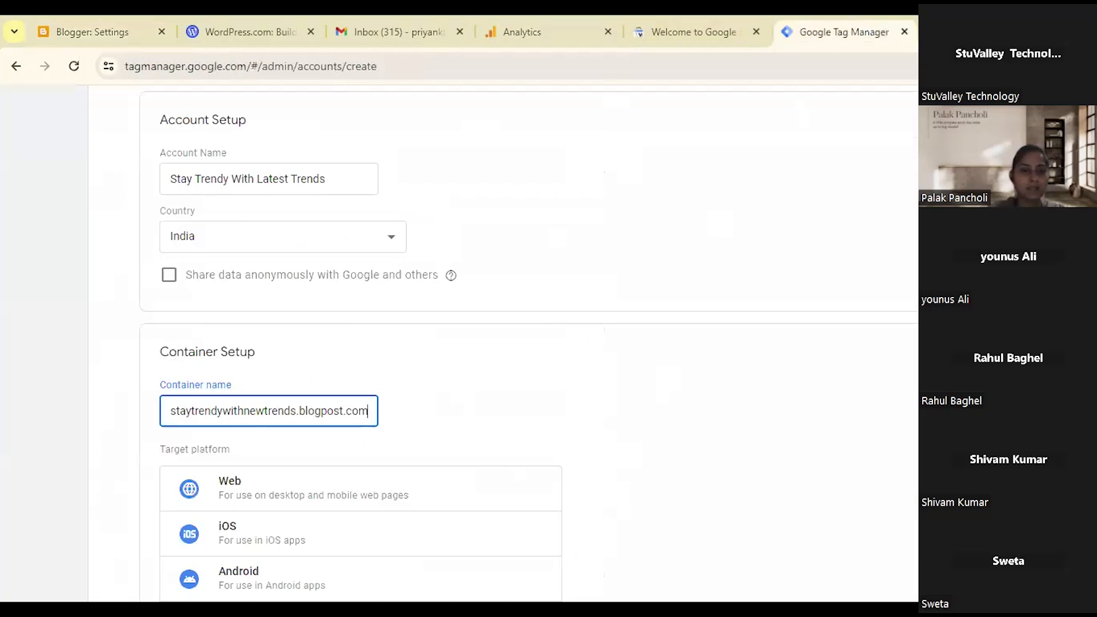
scroll(225, 326, down, 3)
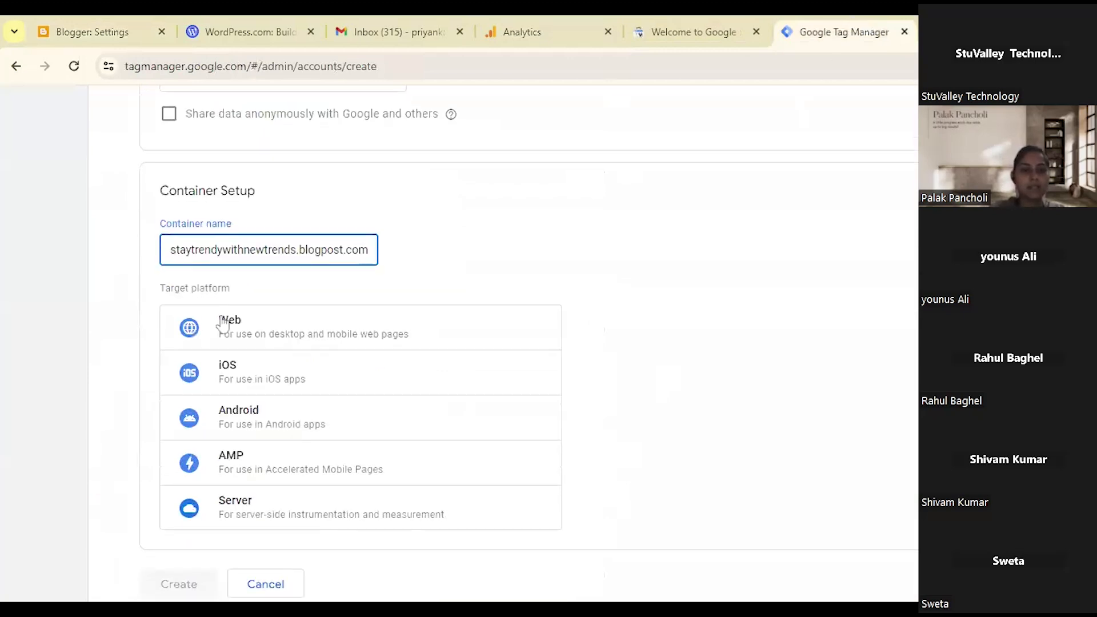
click(277, 337)
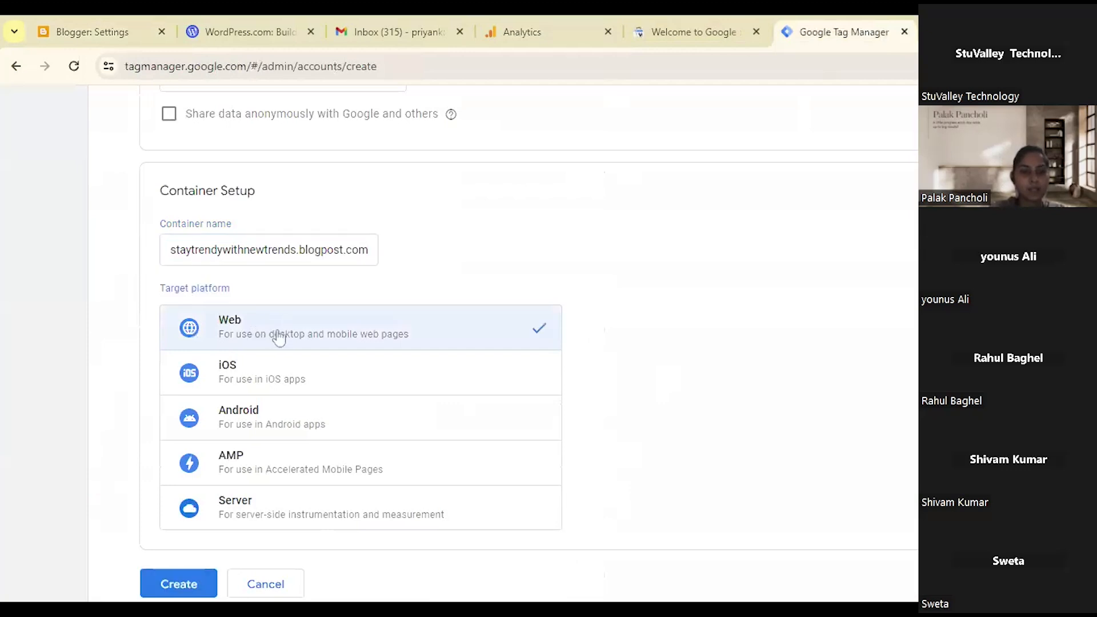
scroll(516, 353, down, 1)
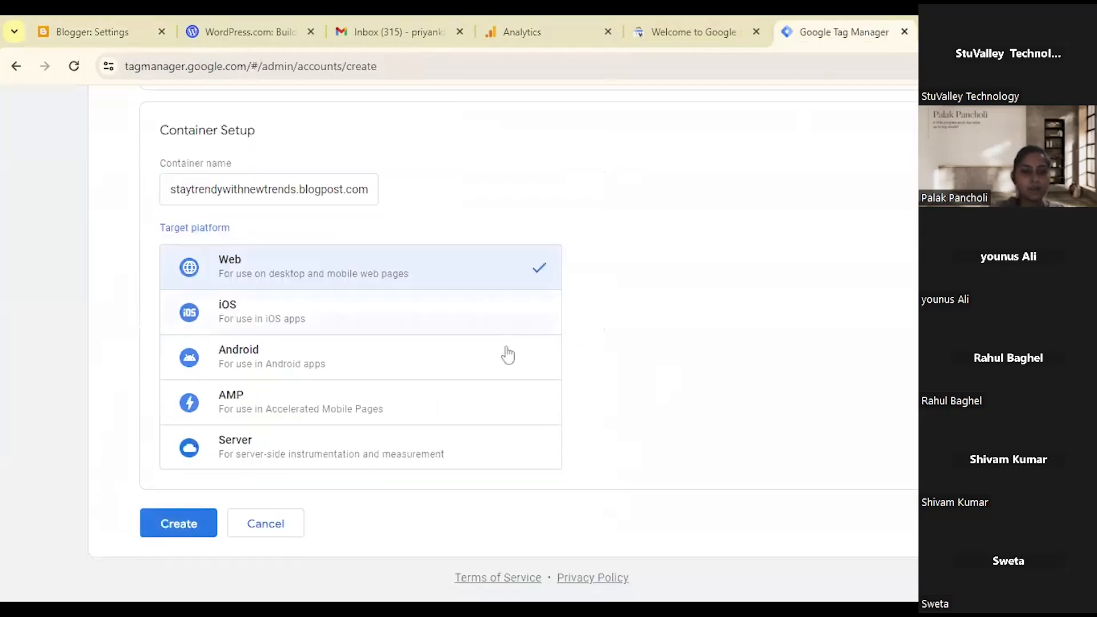
scroll(505, 354, up, 6)
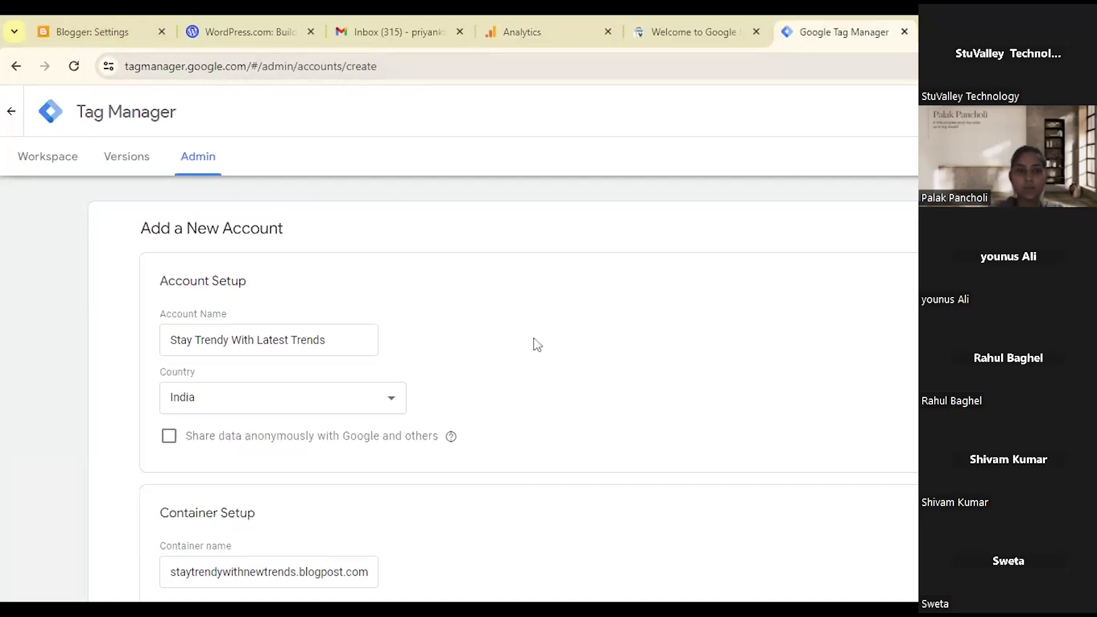
scroll(533, 346, down, 1)
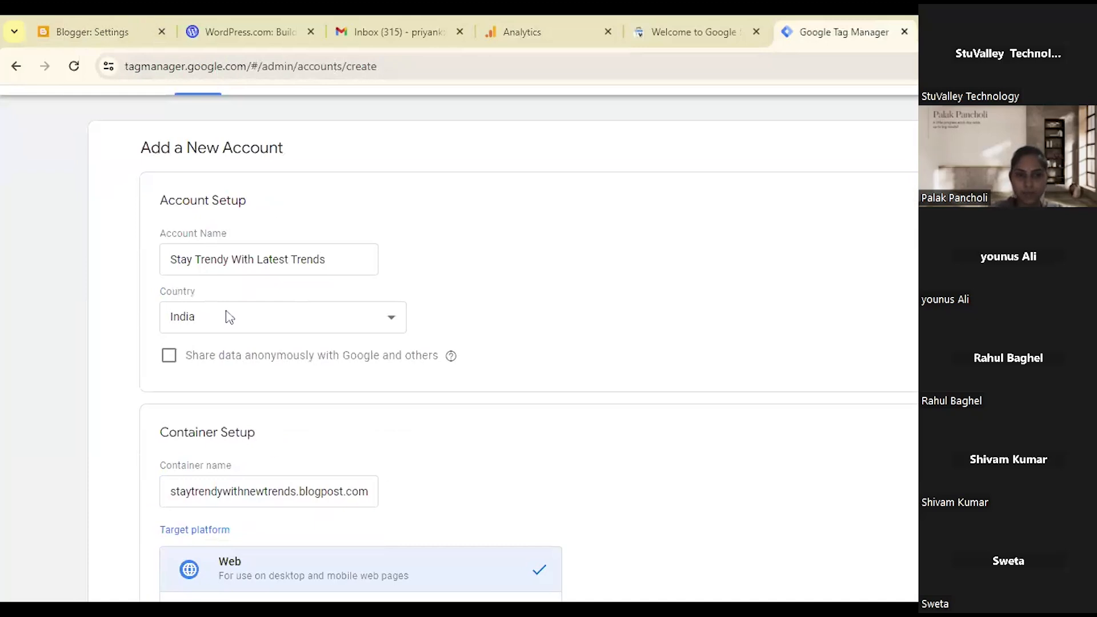
scroll(342, 330, down, 3)
scroll(404, 369, down, 1)
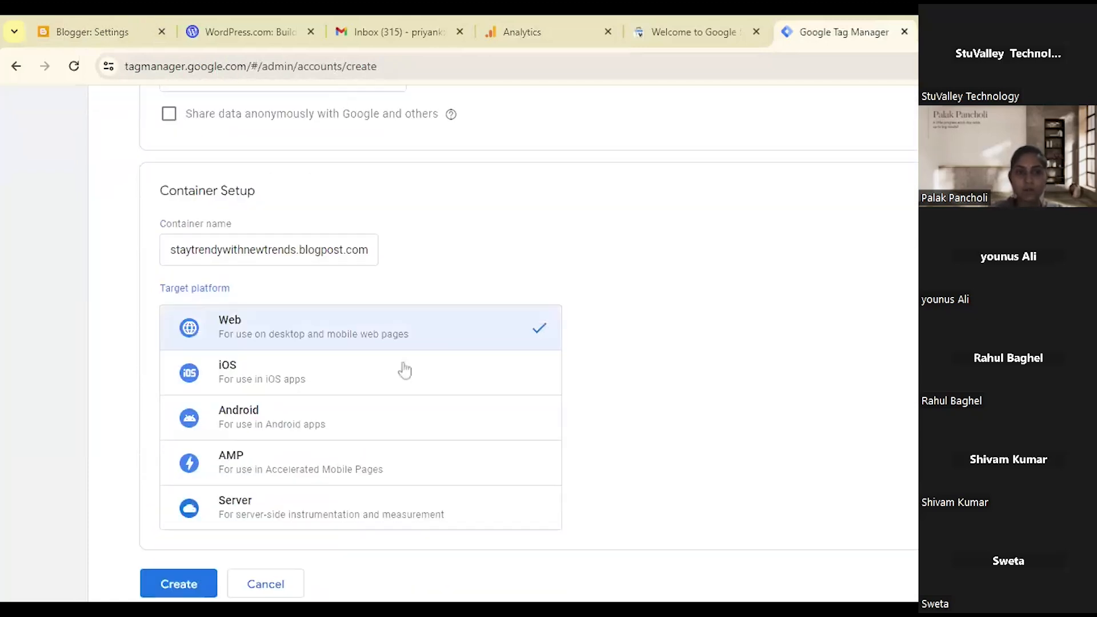
scroll(365, 490, down, 1)
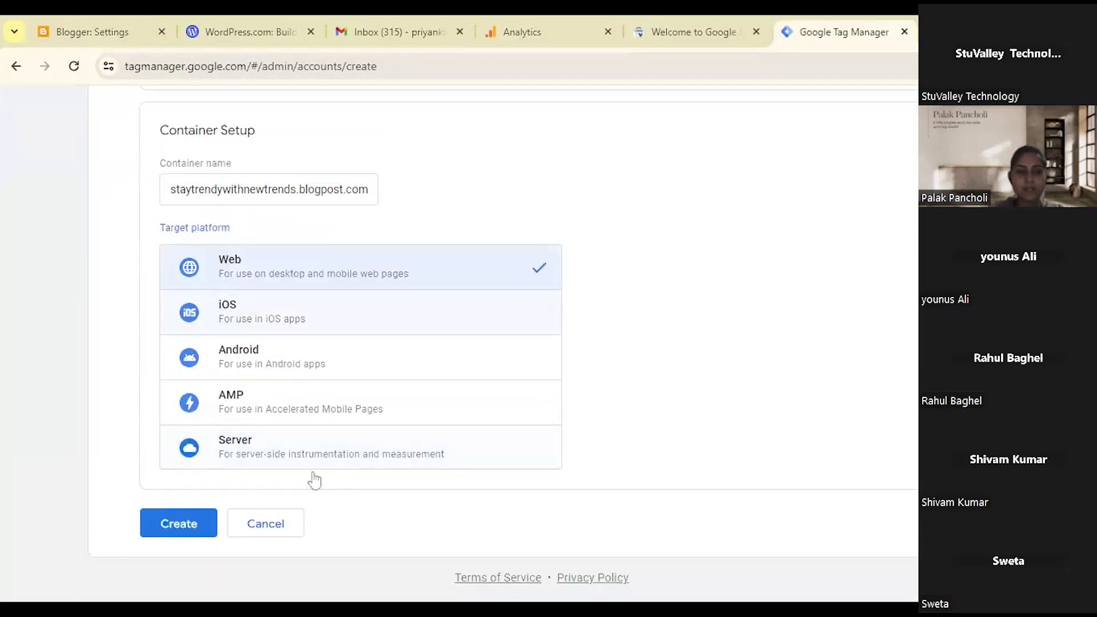
Create the Tag Manager account and container, accepting the GDPR Data Processing Terms and the Terms of Service Agreement.
click(164, 524)
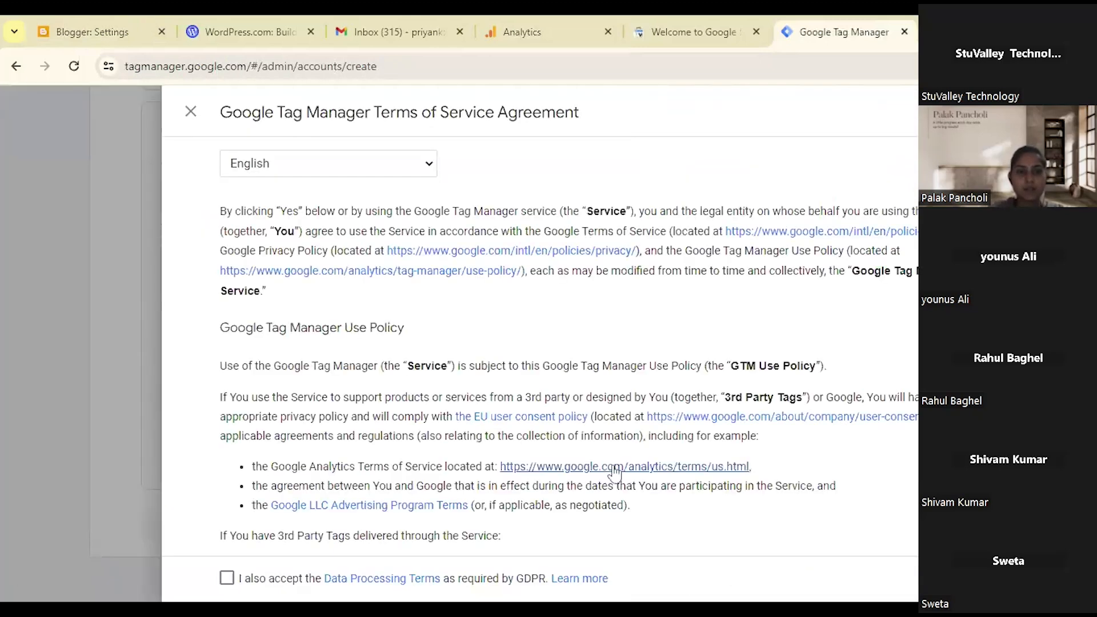
scroll(573, 498, down, 4)
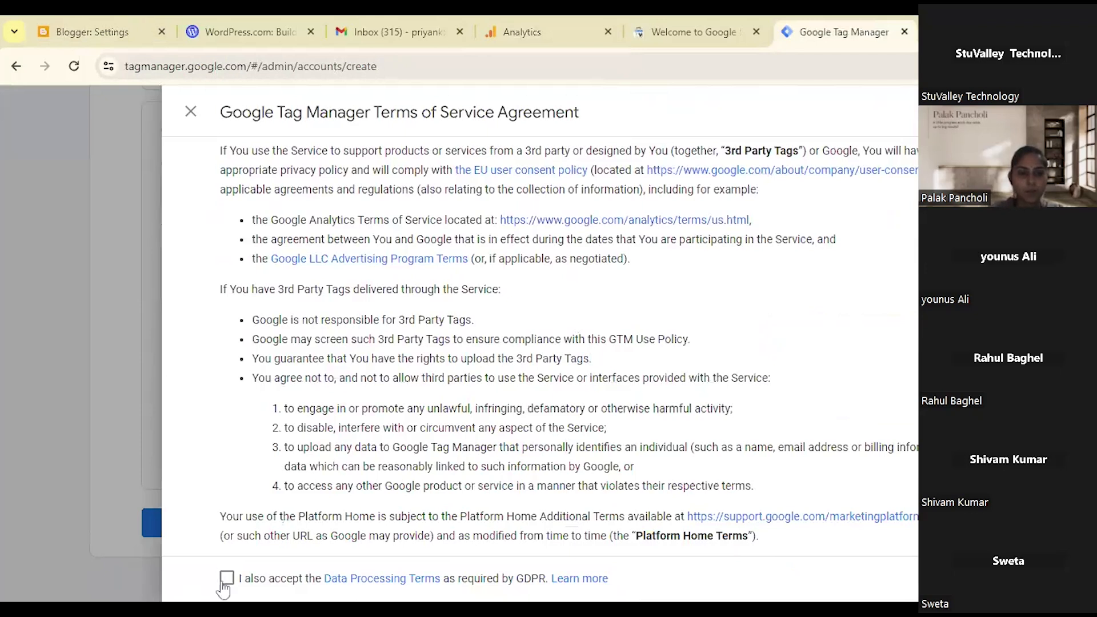
click(227, 578)
scroll(789, 423, up, 4)
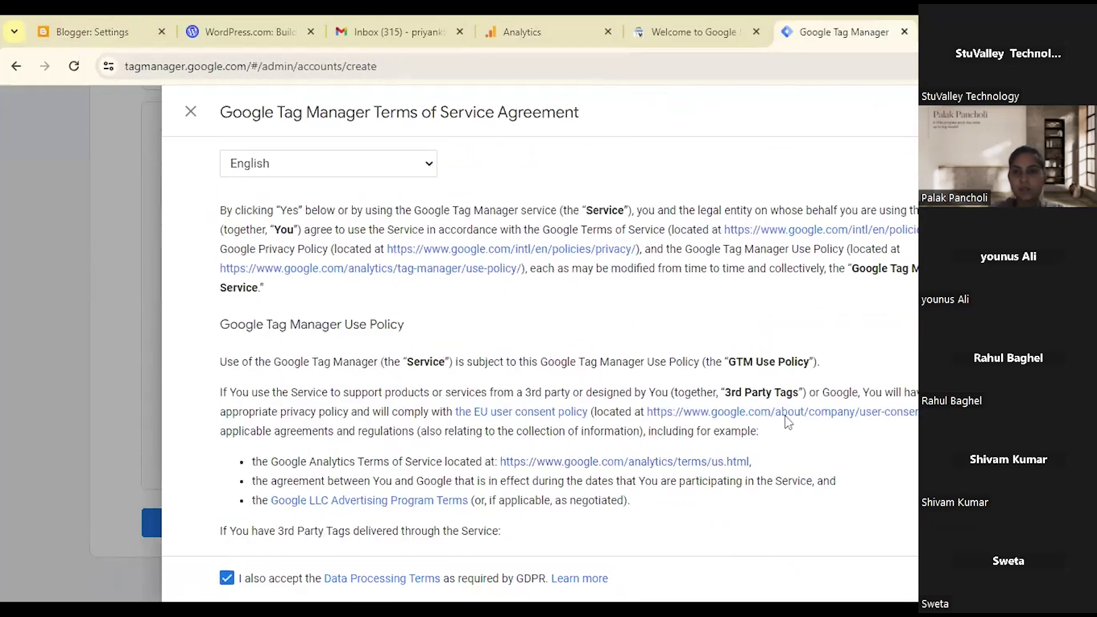
click(936, 112)
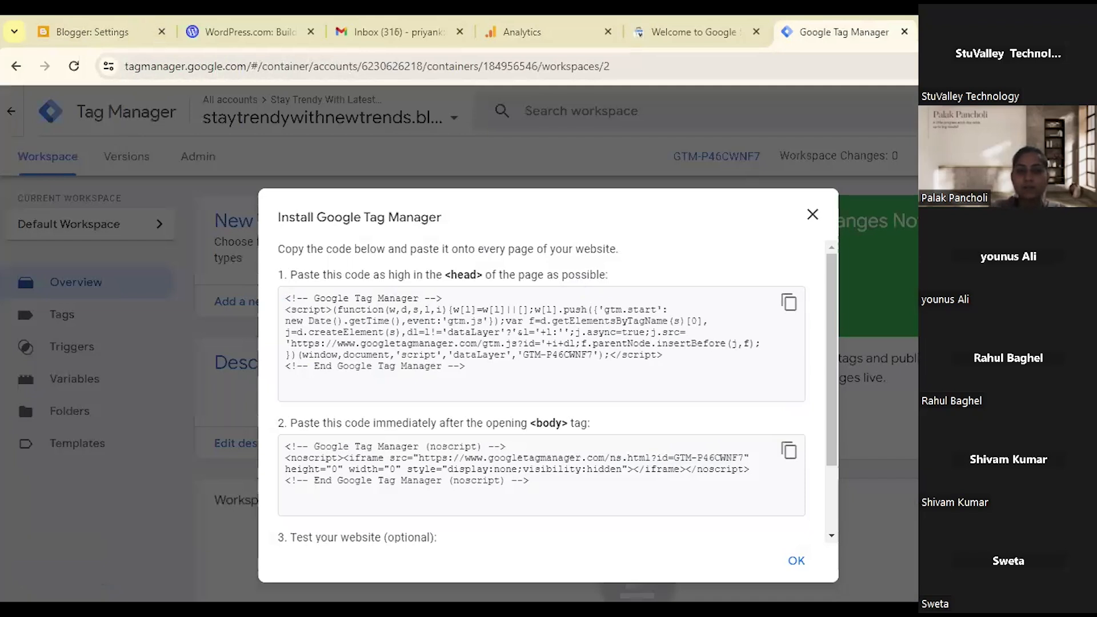
Review the Tag Manager installation instructions and copy the code snippet meant for the page's <head>.
scroll(541, 389, down, 2)
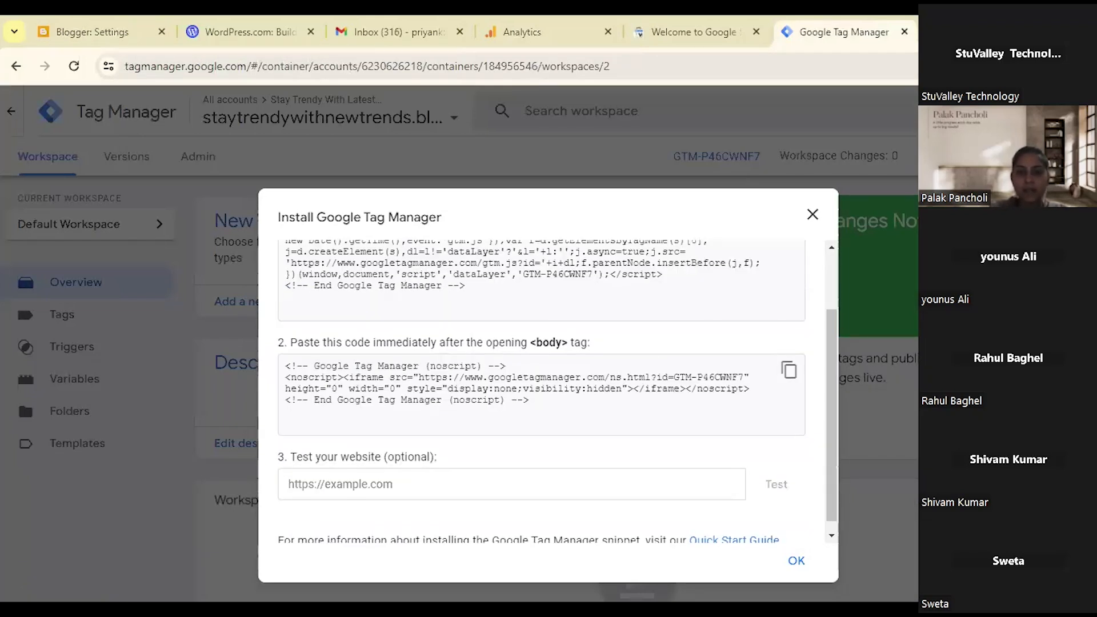
scroll(271, 292, up, 3)
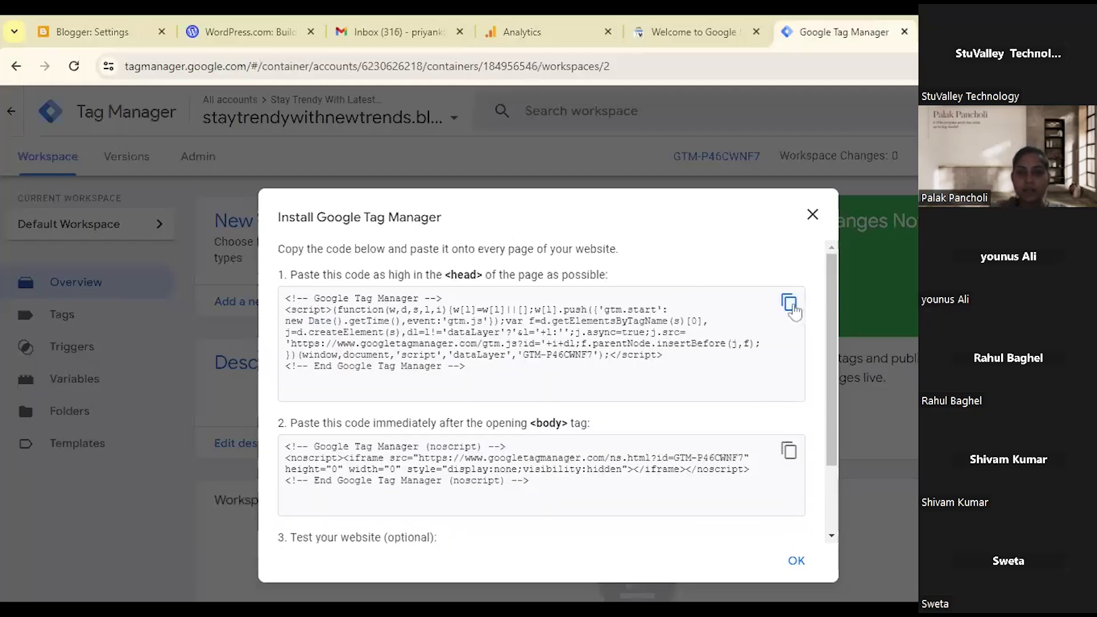
click(791, 305)
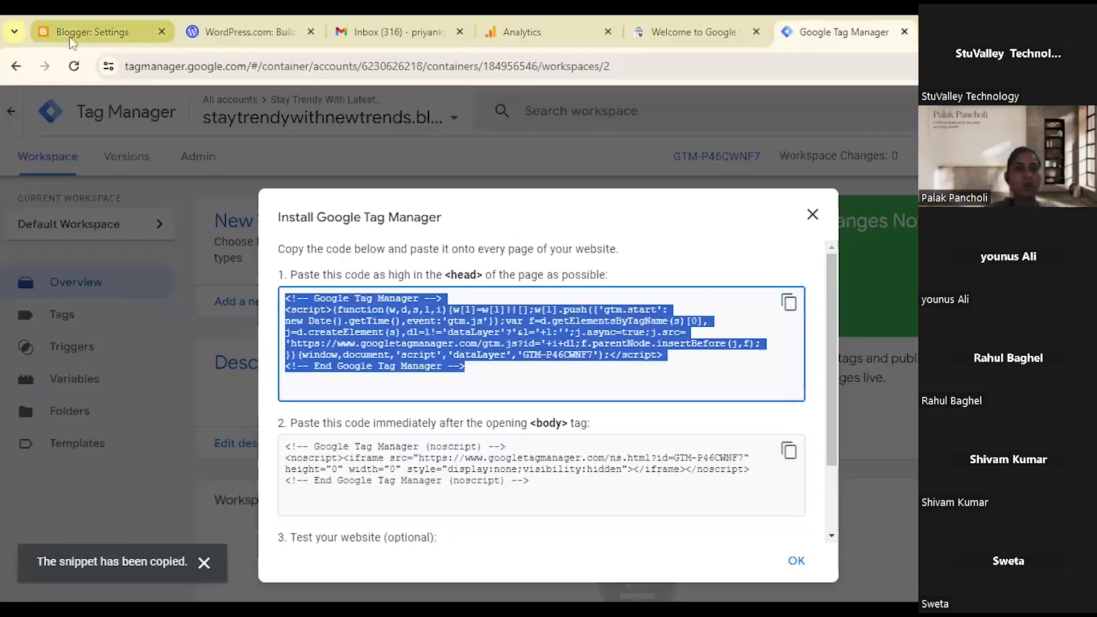
Switch to Blogger, open the theme's HTML code and paste the Tag Manager snippet after the Google tag's closing </script> in the <head>.
click(76, 31)
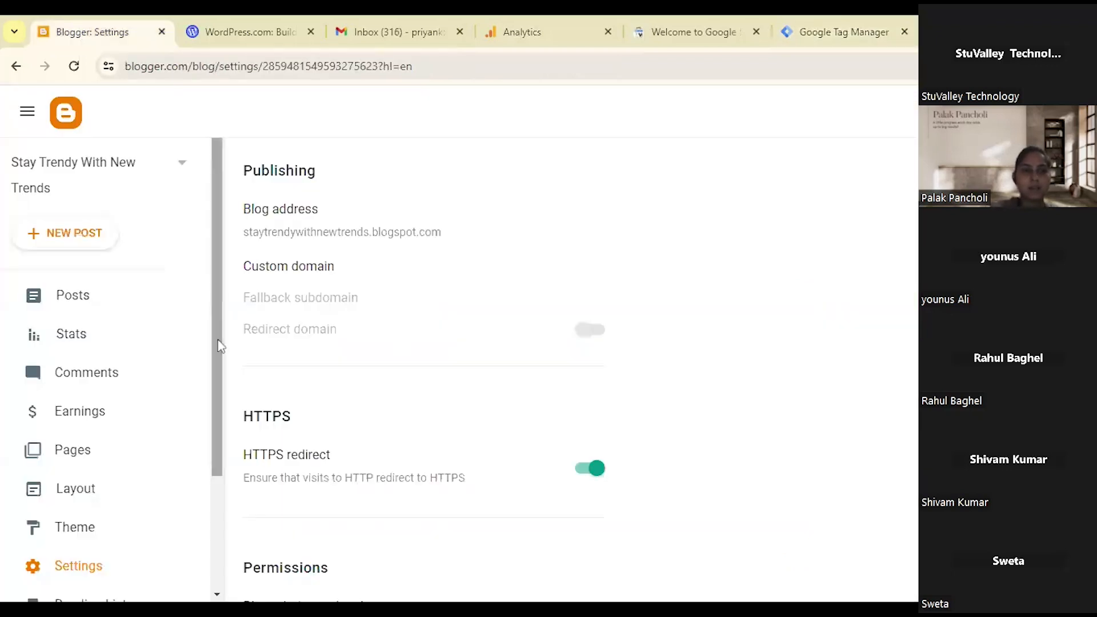
scroll(143, 514, down, 3)
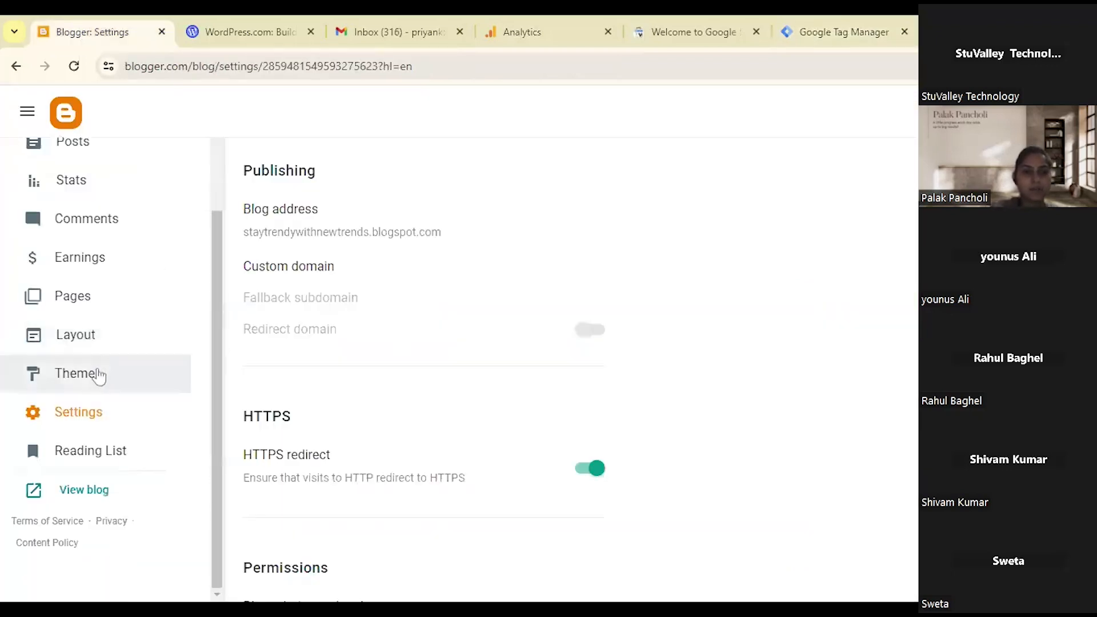
click(100, 374)
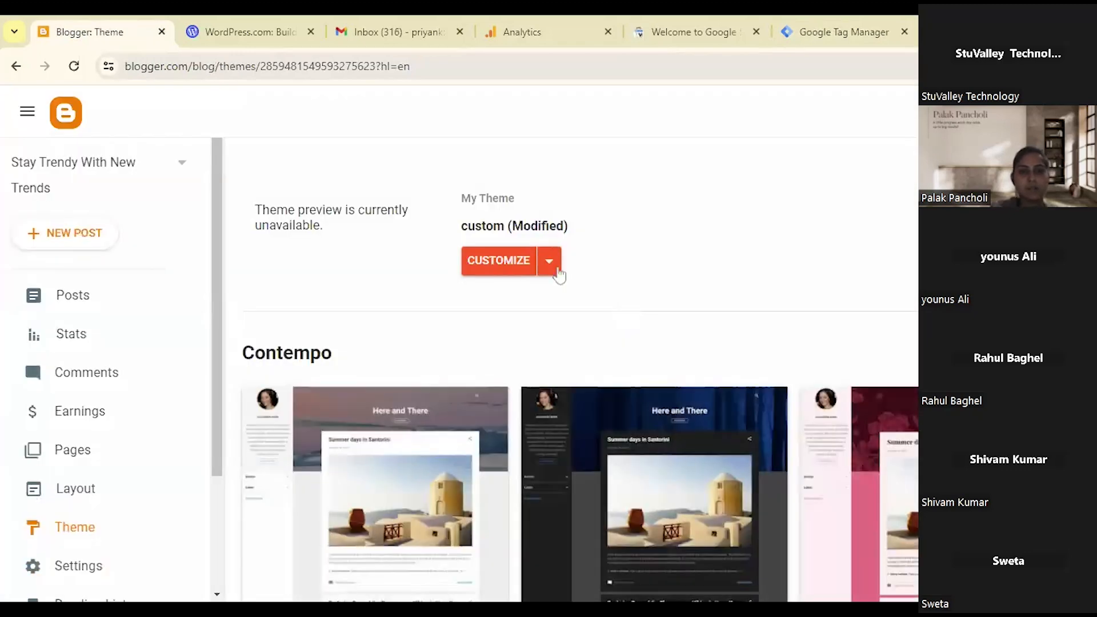
click(554, 267)
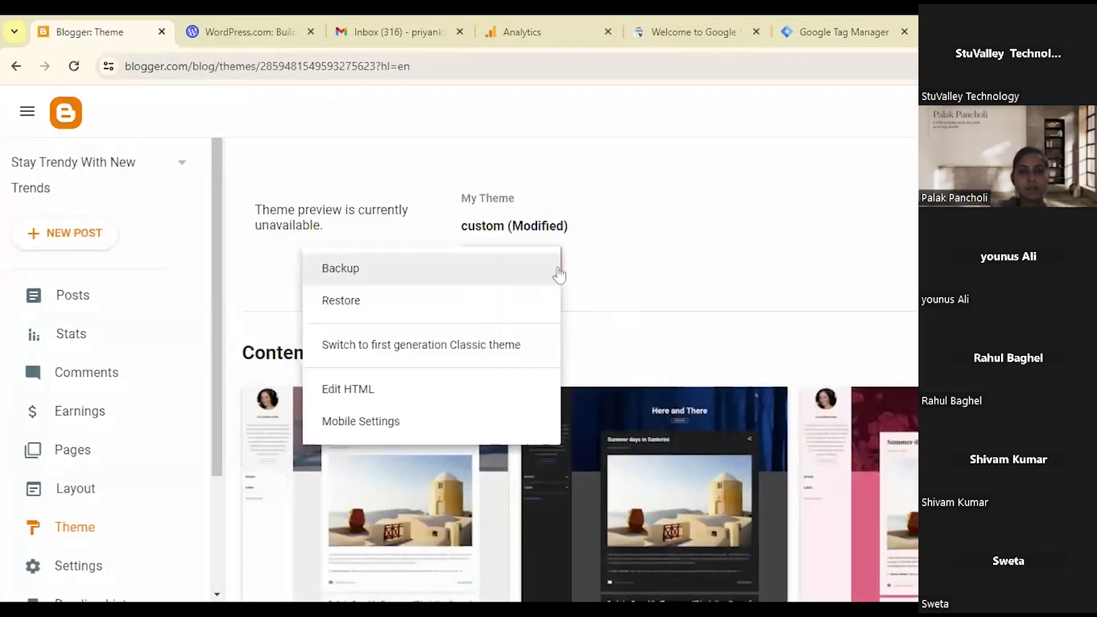
click(381, 389)
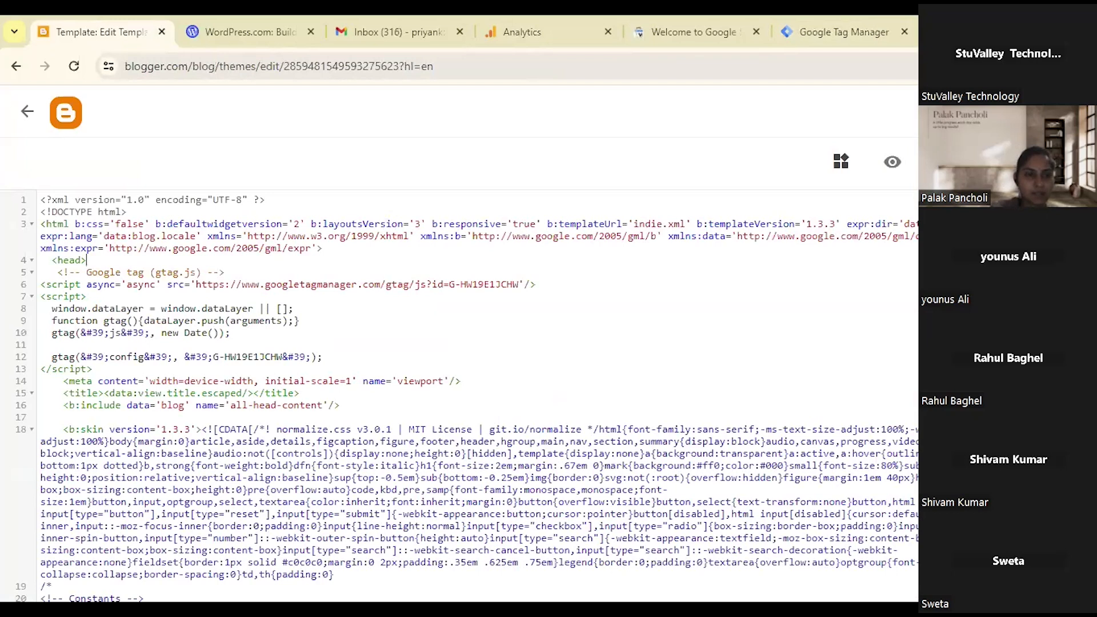
click(92, 369)
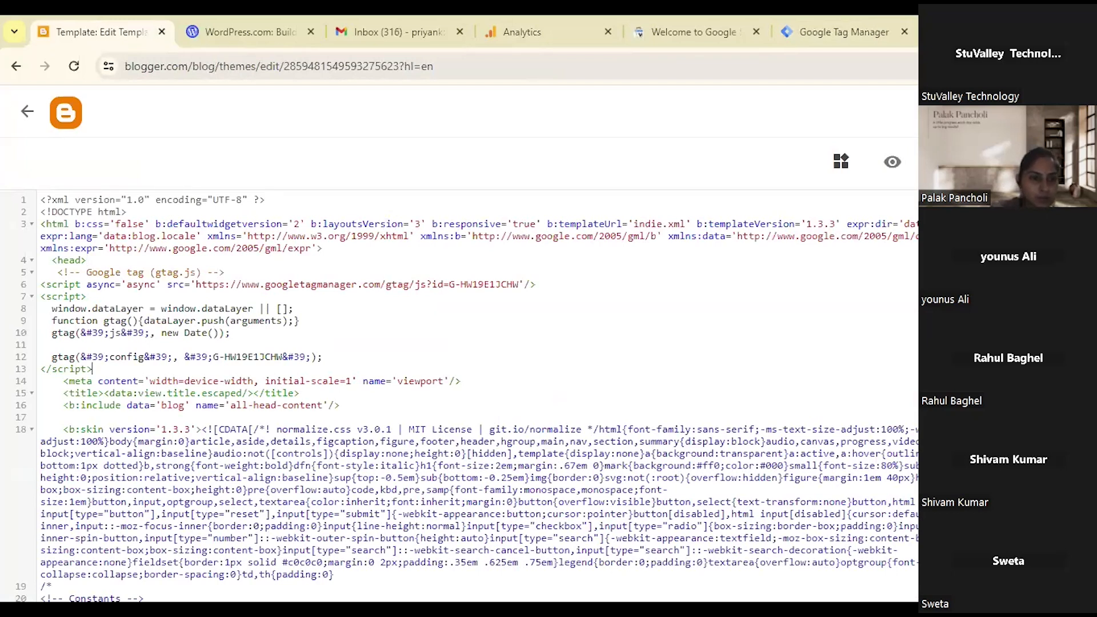
key(ctrl+v)
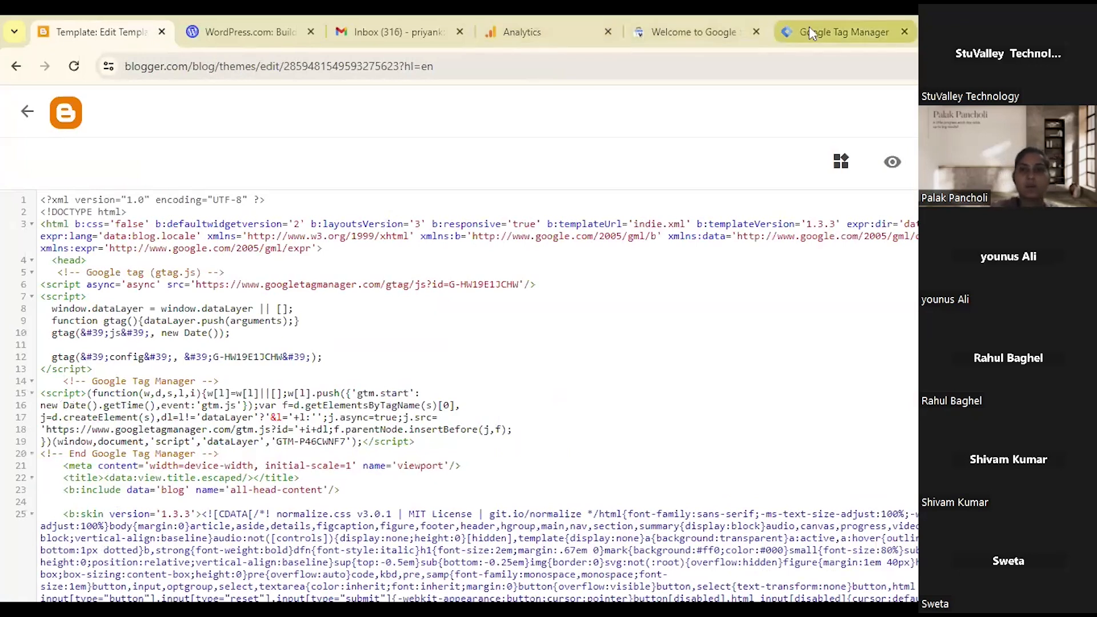
Switch to Google Tag Manager and copy the noscript snippet that goes after the opening <body> tag.
click(844, 32)
scroll(542, 388, down, 2)
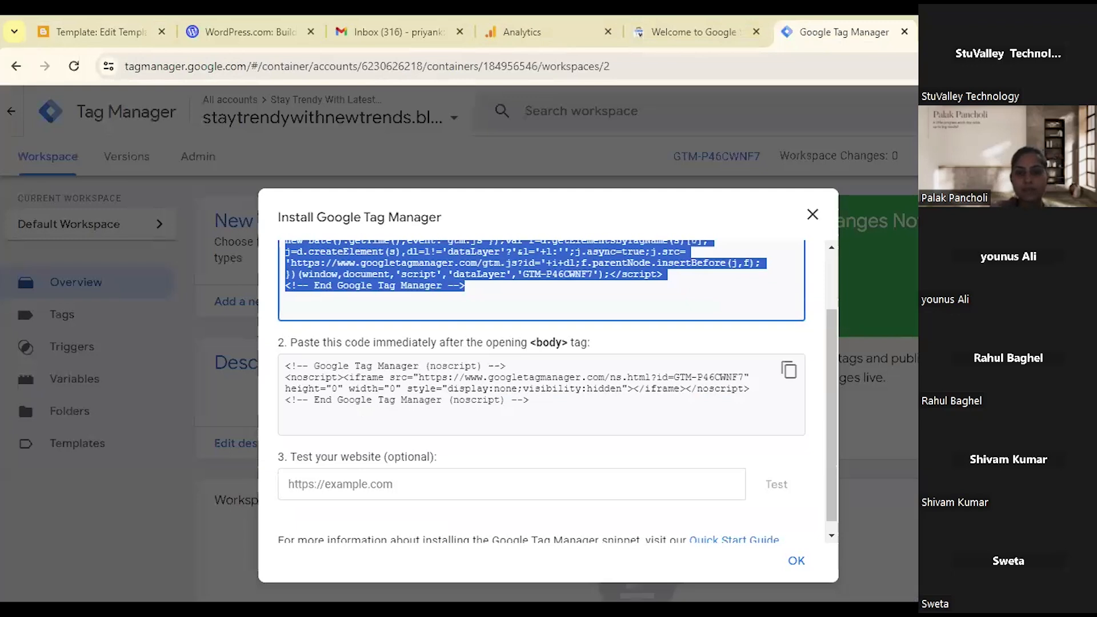
click(788, 370)
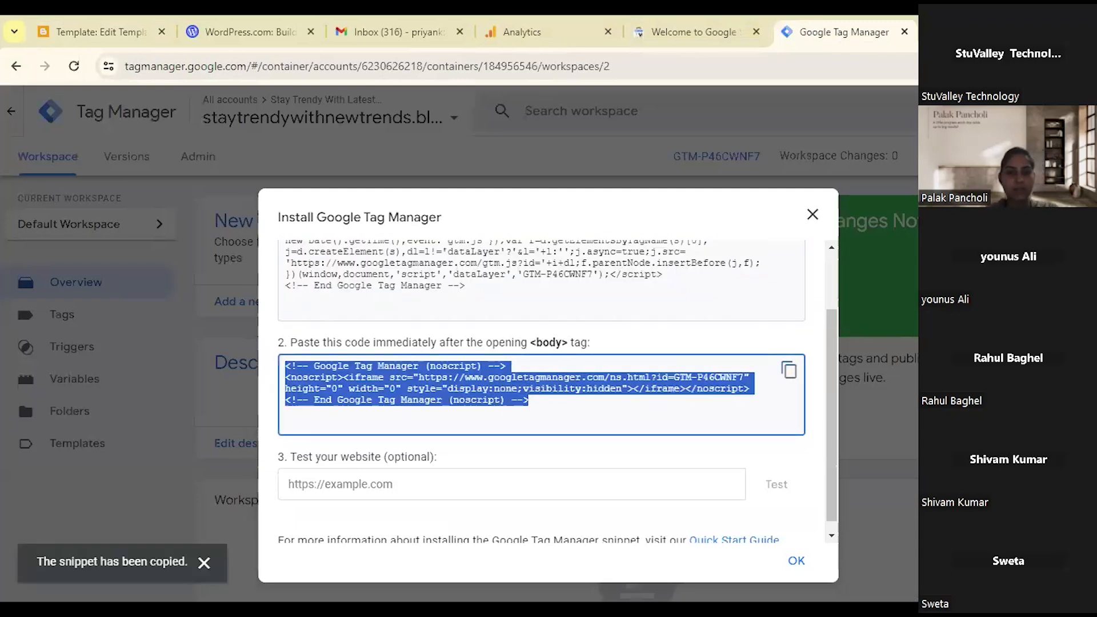
scroll(541, 388, up, 2)
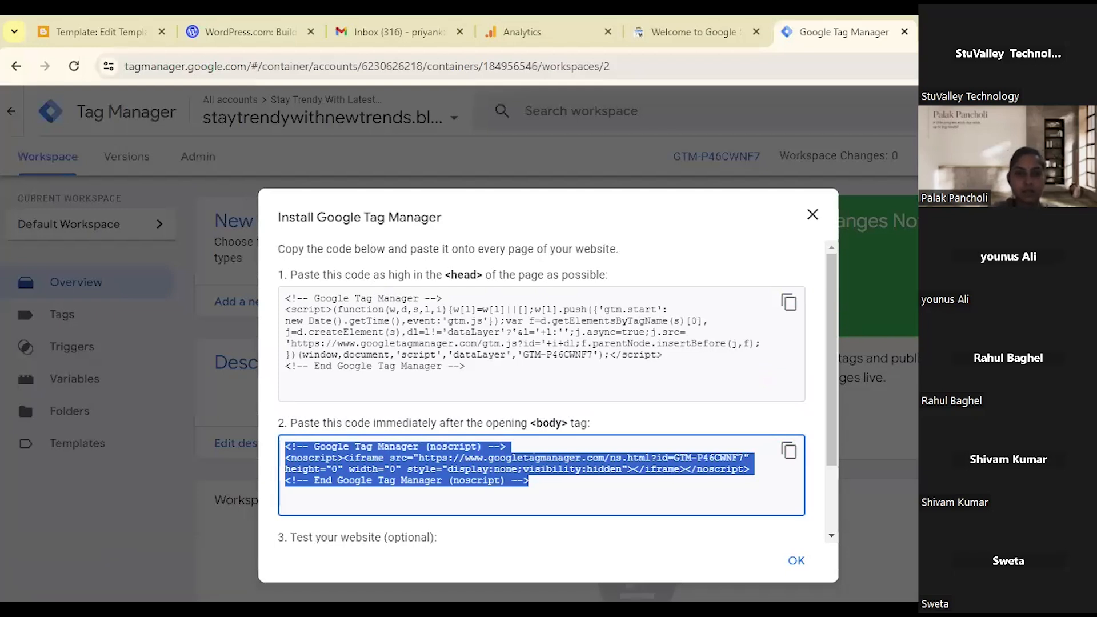
scroll(541, 389, down, 2)
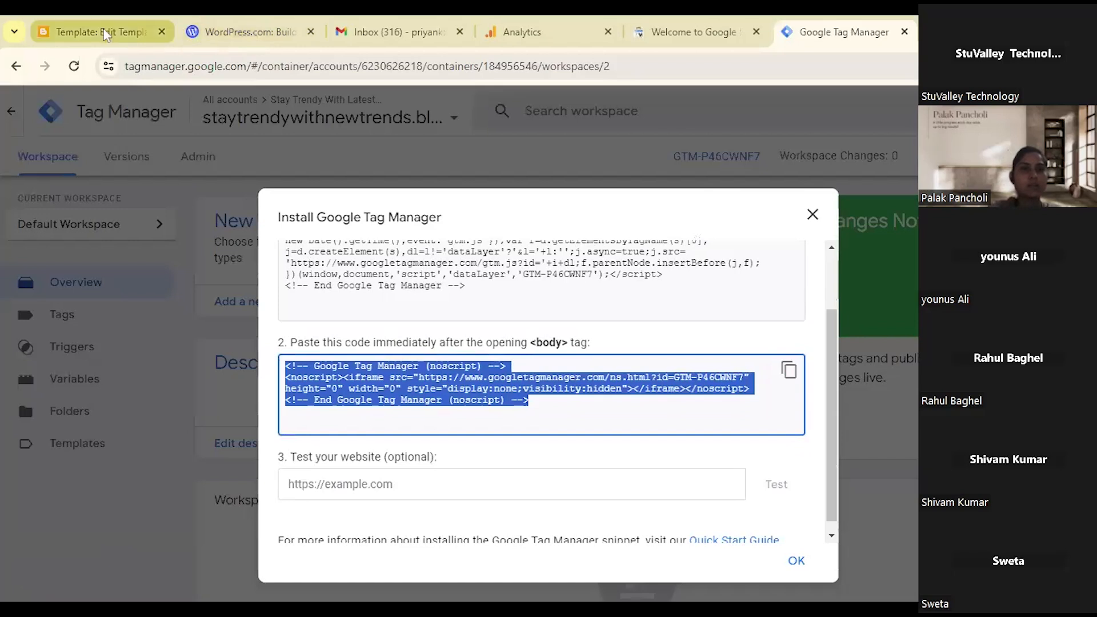
Switch to Blogger and look through the theme code for the opening body tag, searching for "body".
click(106, 33)
scroll(457, 394, down, 4)
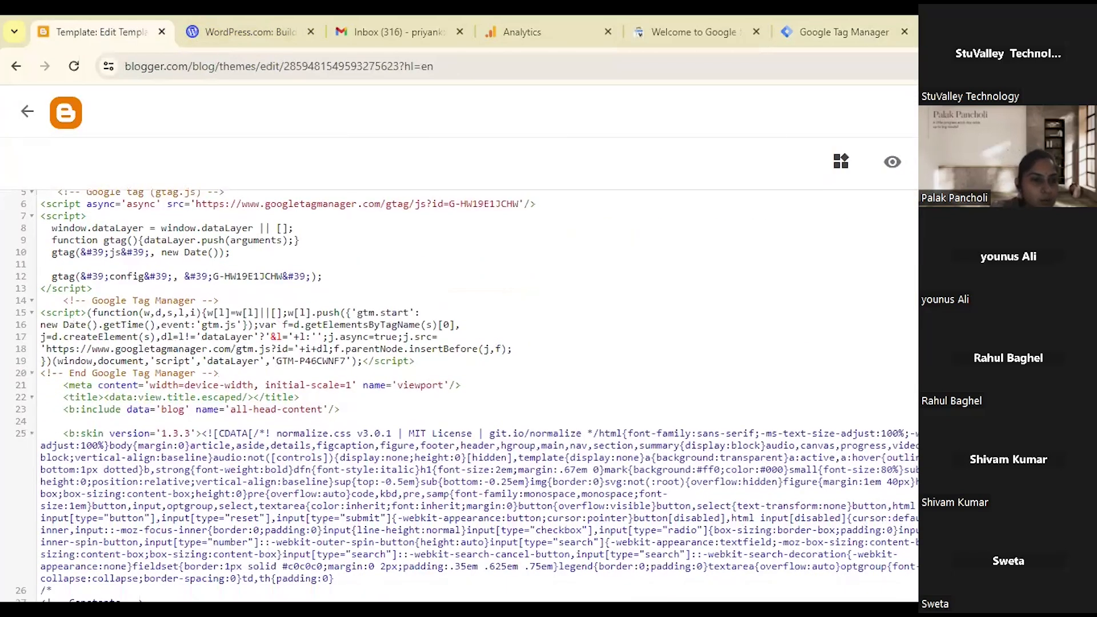
scroll(457, 394, down, 4)
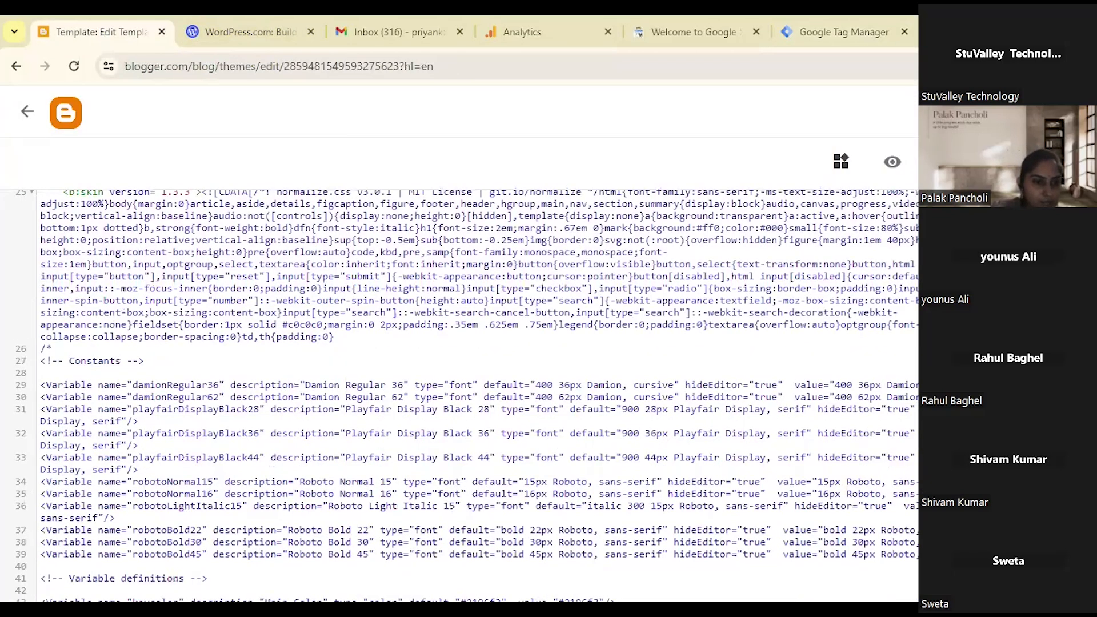
scroll(457, 394, down, 12)
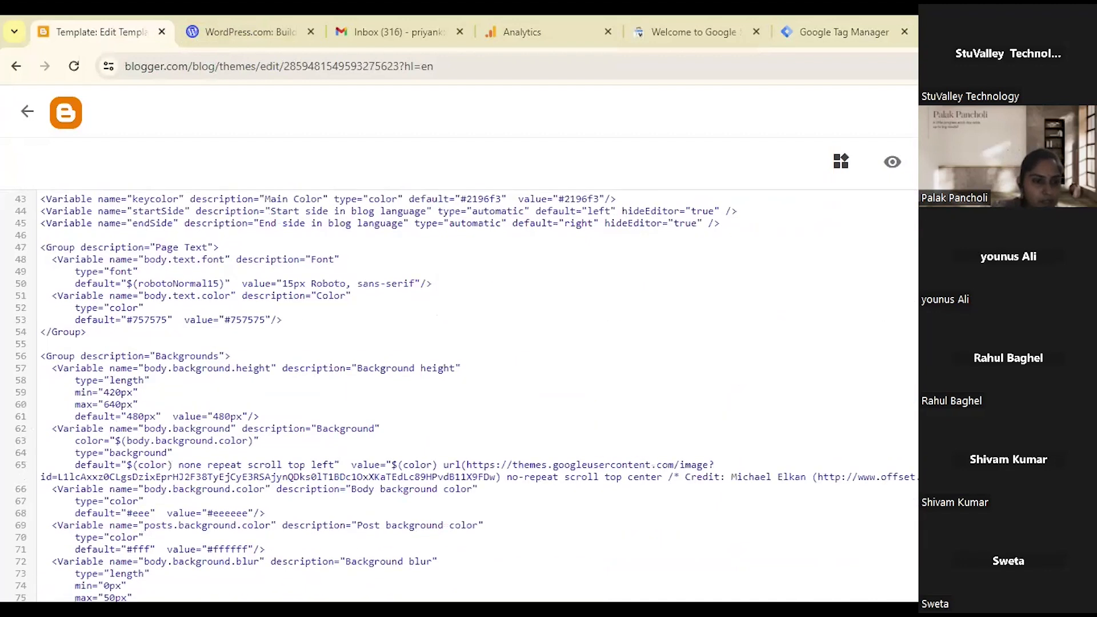
scroll(457, 394, down, 6)
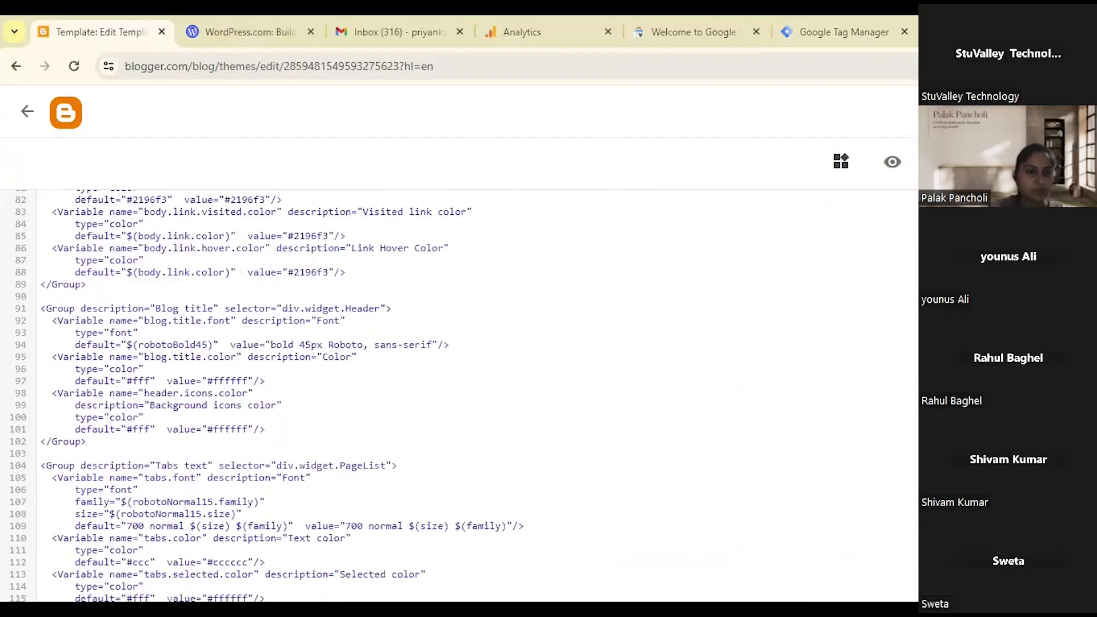
key(ctrl+f)
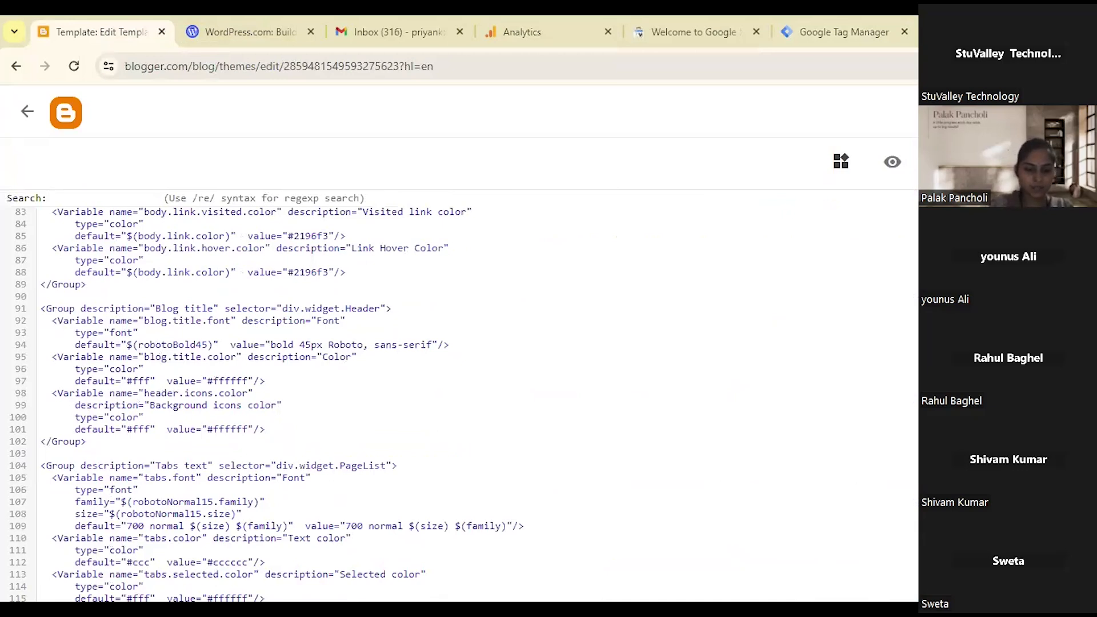
text(<body)
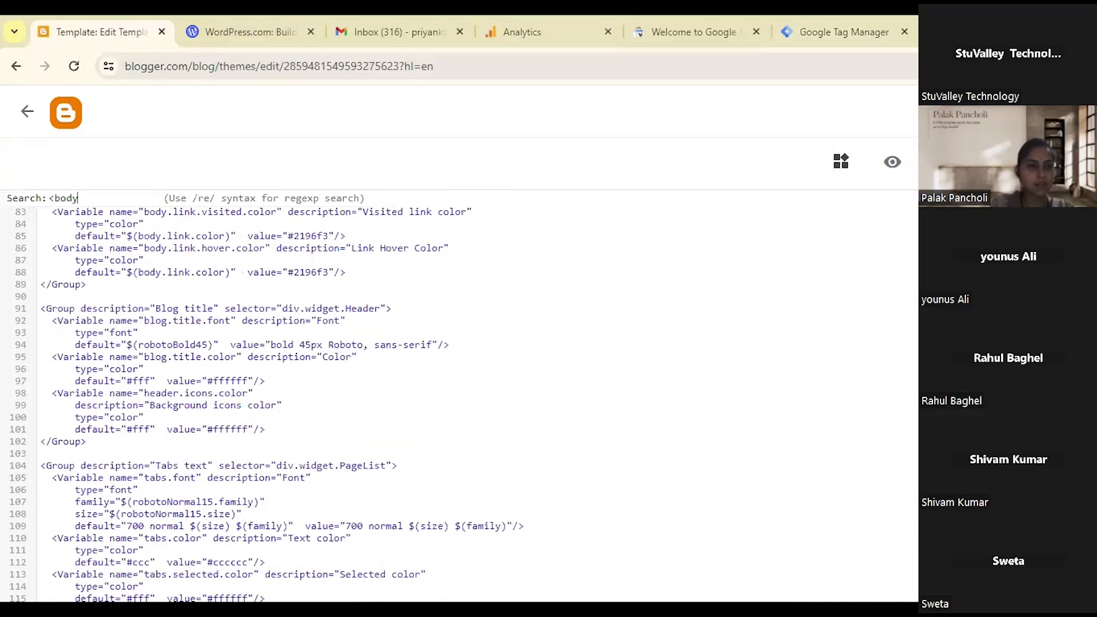
key(BackSpace)
key(BackSpace)
key(BackSpace)
key(BackSpace)
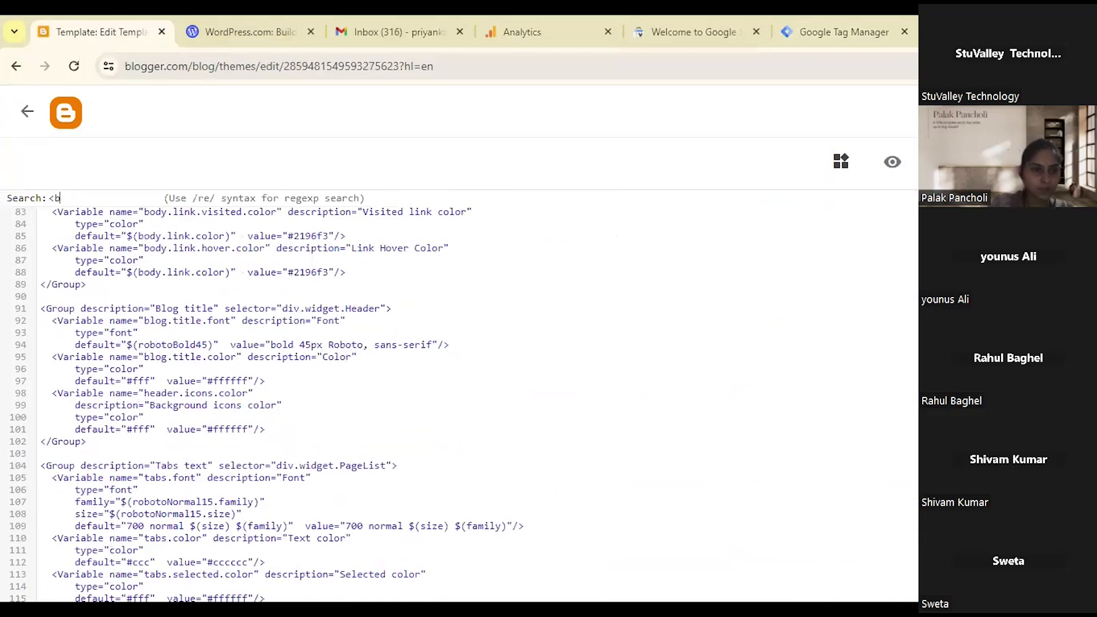
text(body)
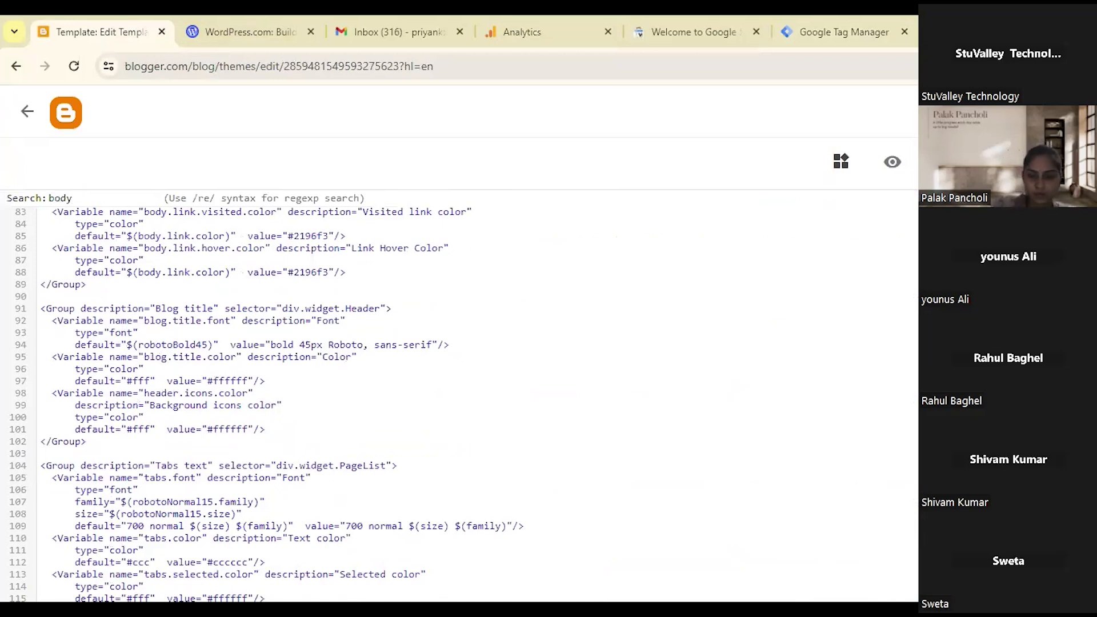
key(Return)
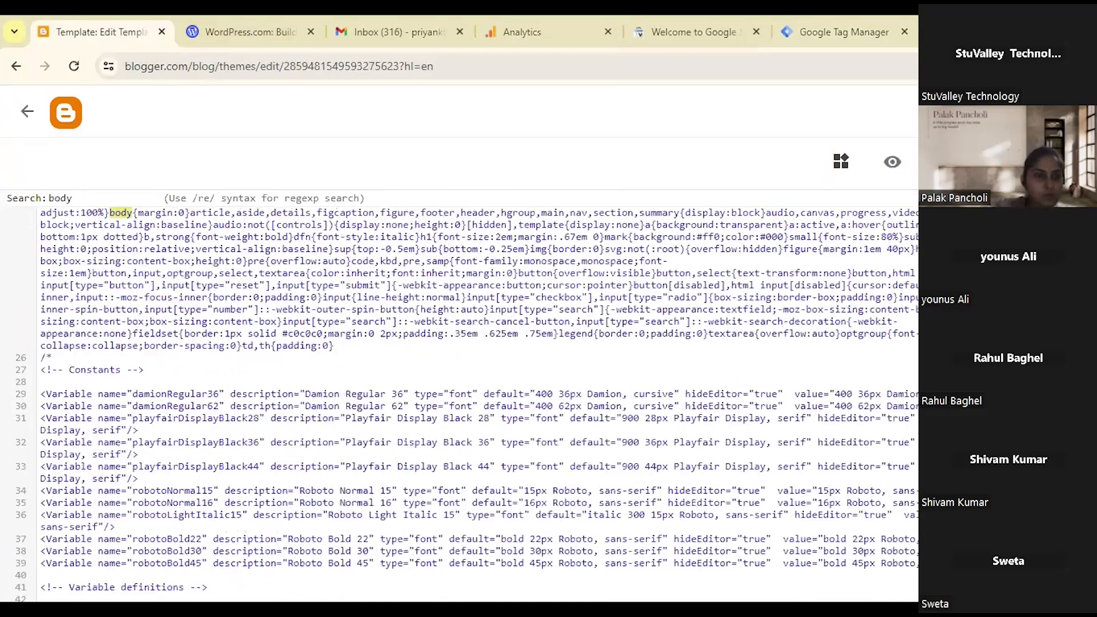
key(Return)
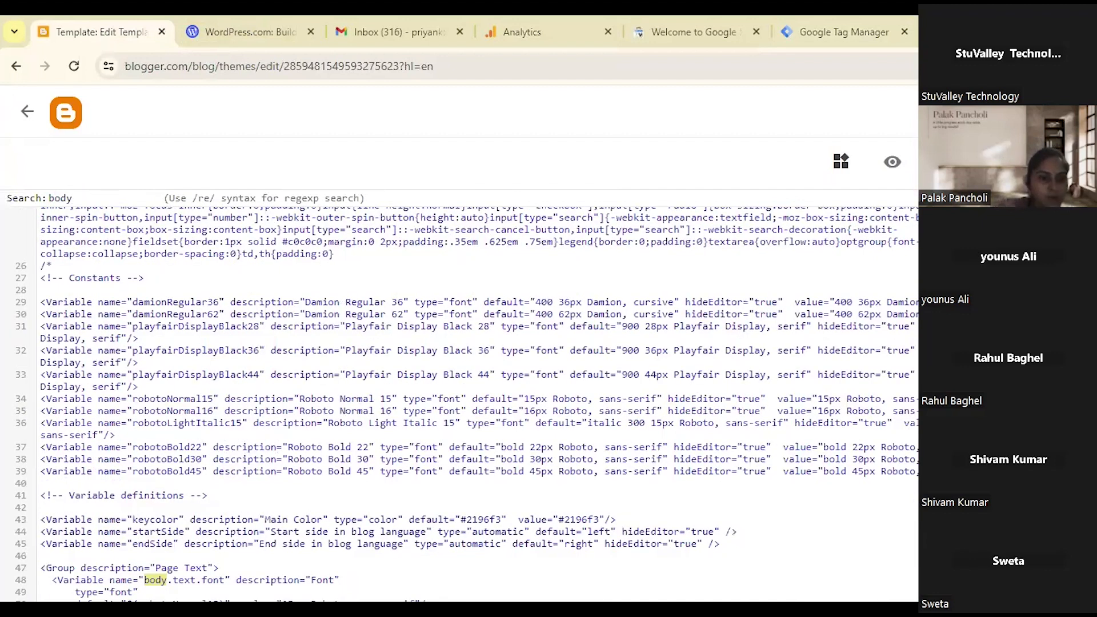
key(Return)
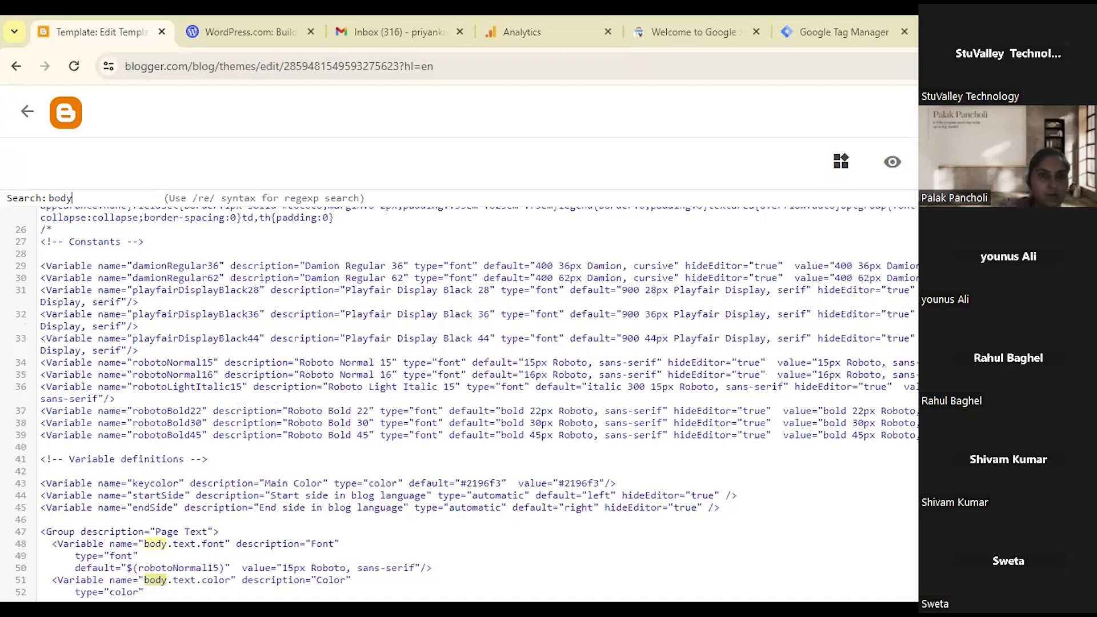
Recheck the noscript placement instructions in Google Tag Manager, and search Blogger's theme code for "<body>".
click(839, 32)
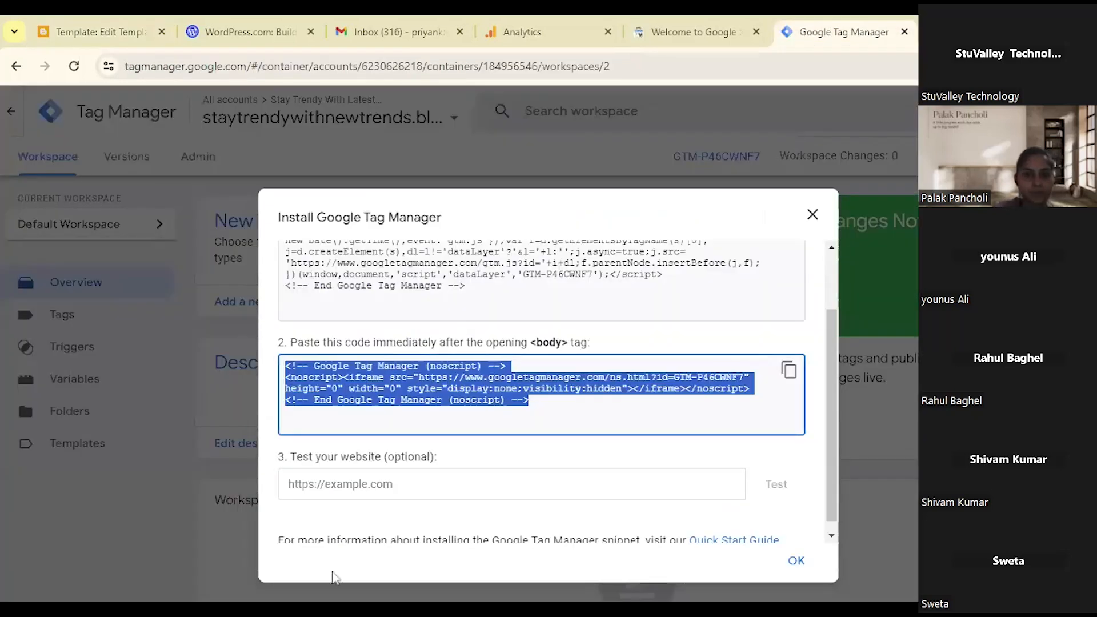
click(97, 32)
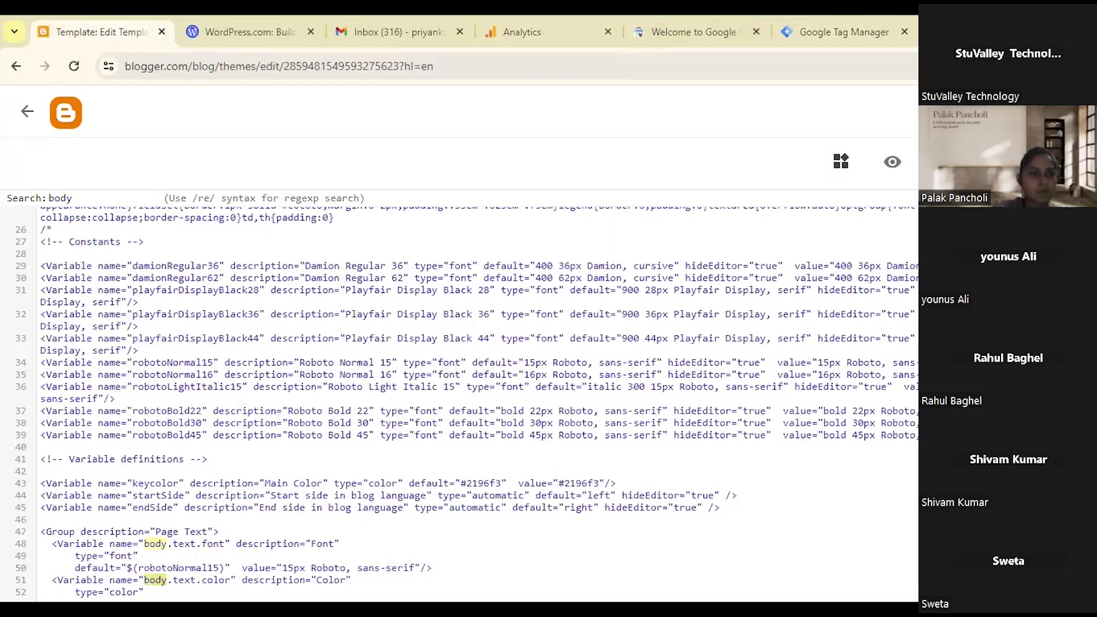
text(<)
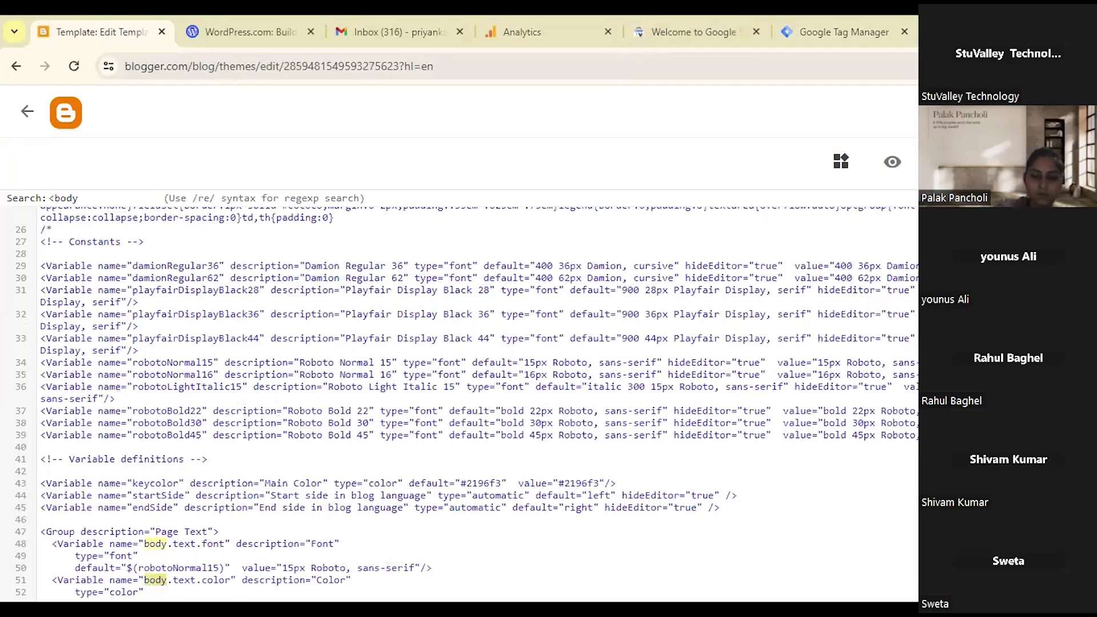
click(110, 201)
key(Return)
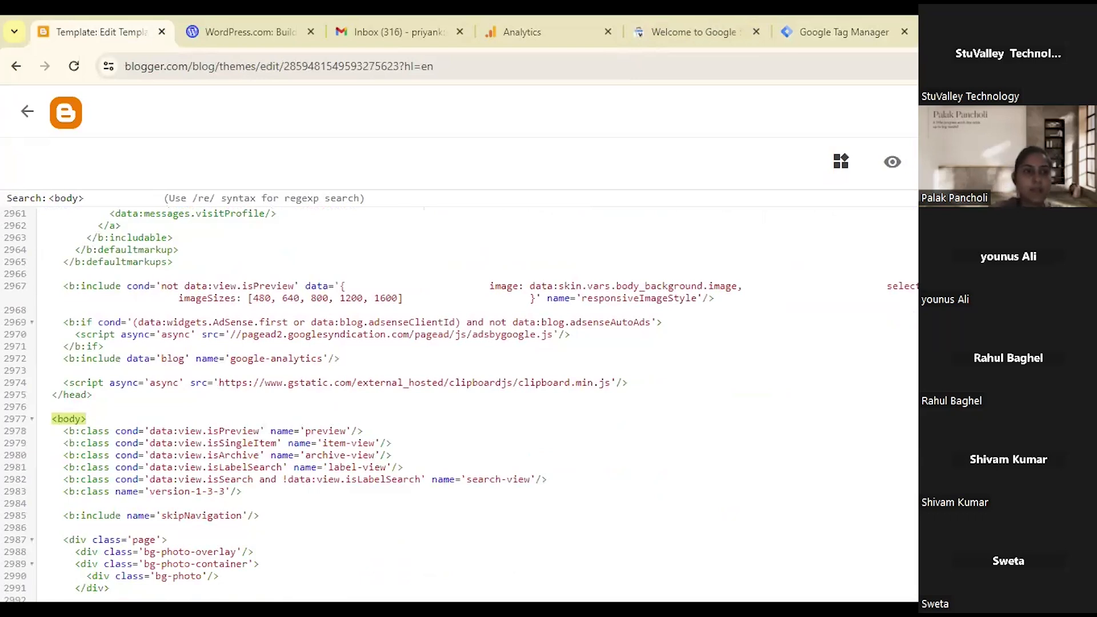
Paste the Tag Manager noscript snippet on a new line directly after the opening <body> tag and try to save the theme.
key(ctrl+a)
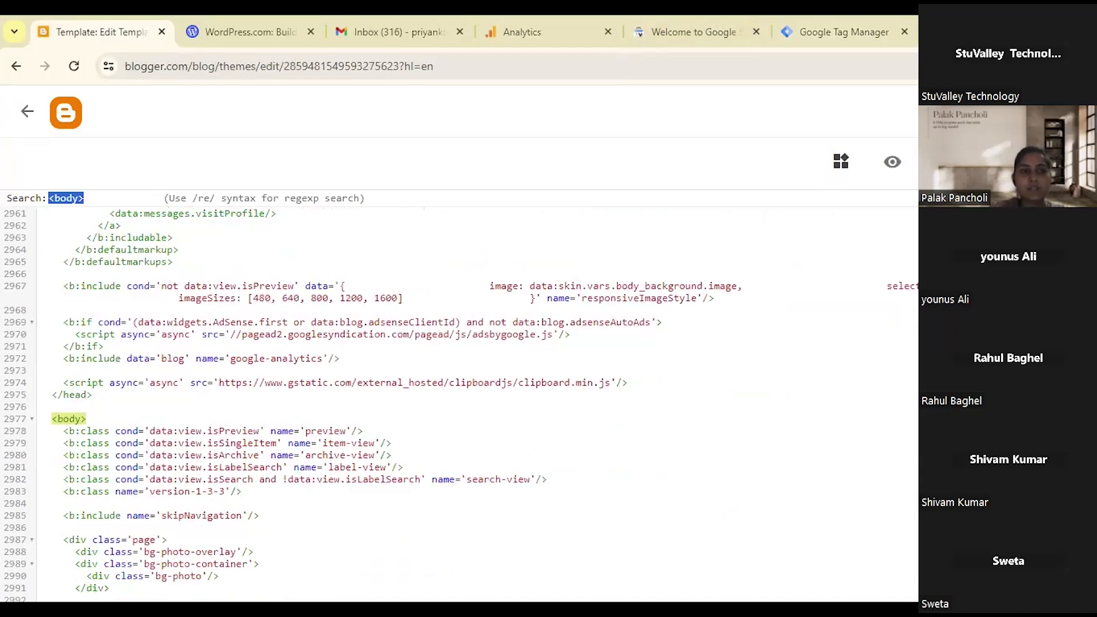
scroll(457, 400, down, 1)
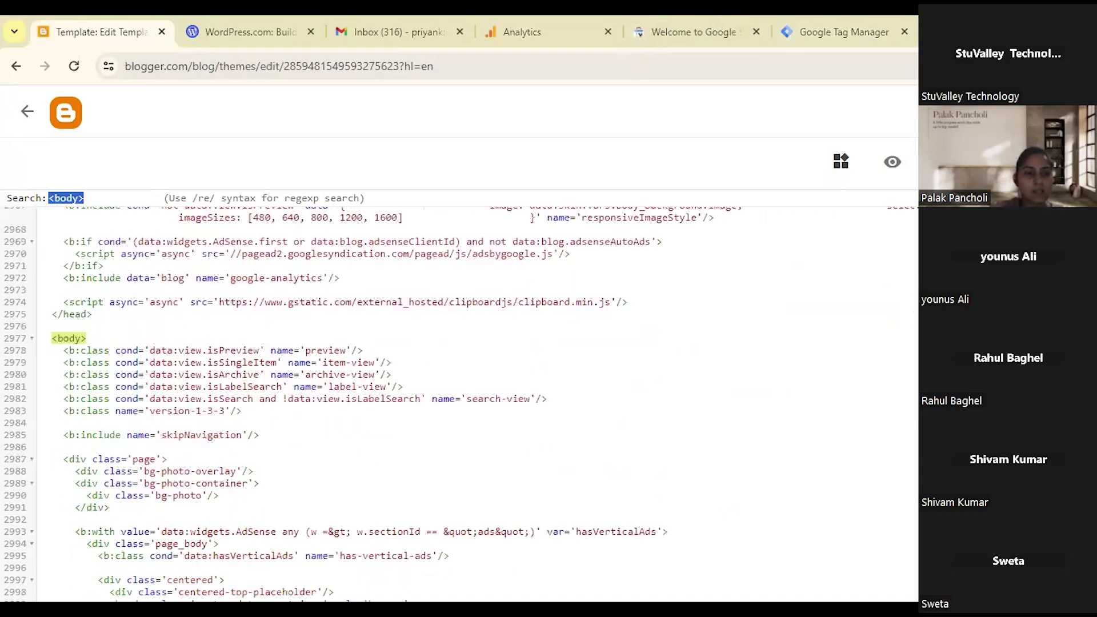
click(87, 339)
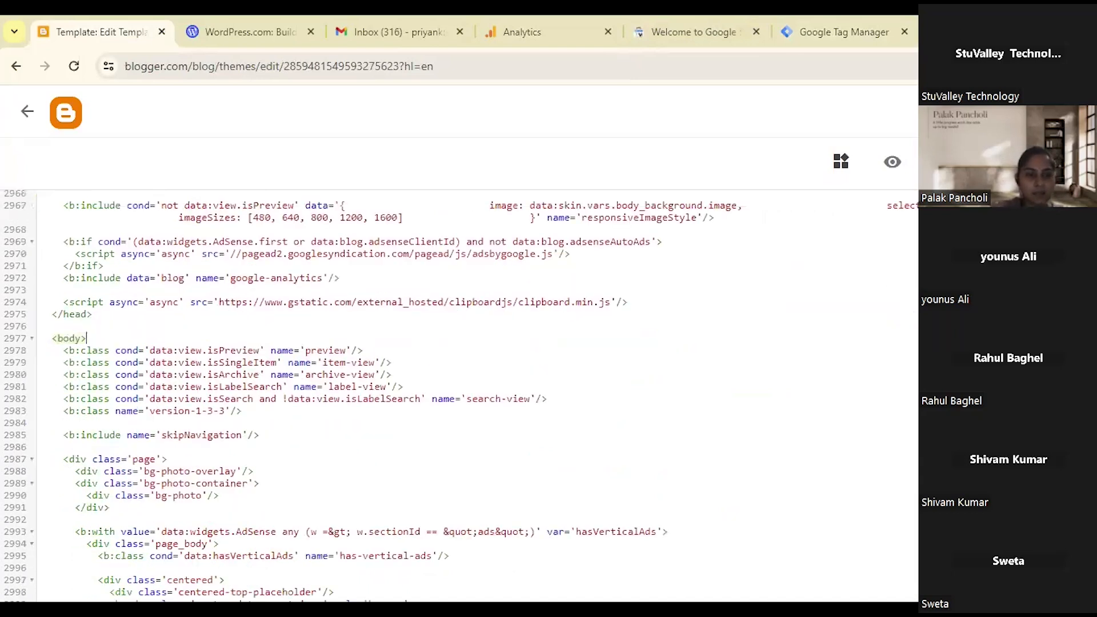
key(Return)
text(<!-- Google Tag Manager (noscript) --> <noscript><iframe src="https://www.googletagmanager.com/ns.html?id=GTM-P46CWNF7" height="0" width="0" style="display:none;visibility:hidden"></iframe></noscript> <!-- End Google Tag Manager (noscript) -->)
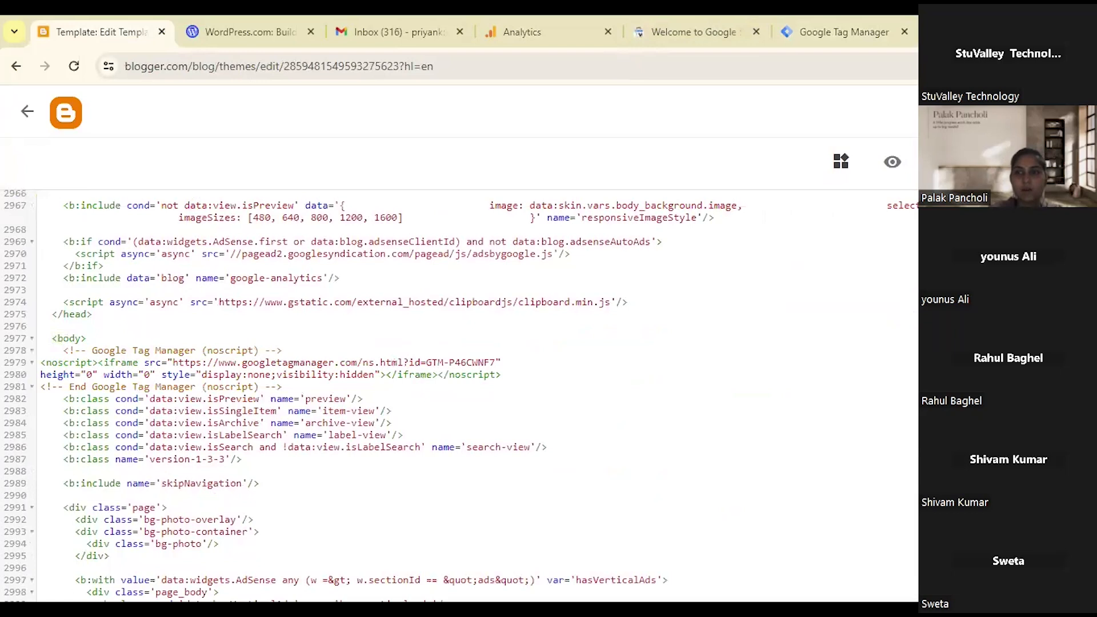
key(ctrl+s)
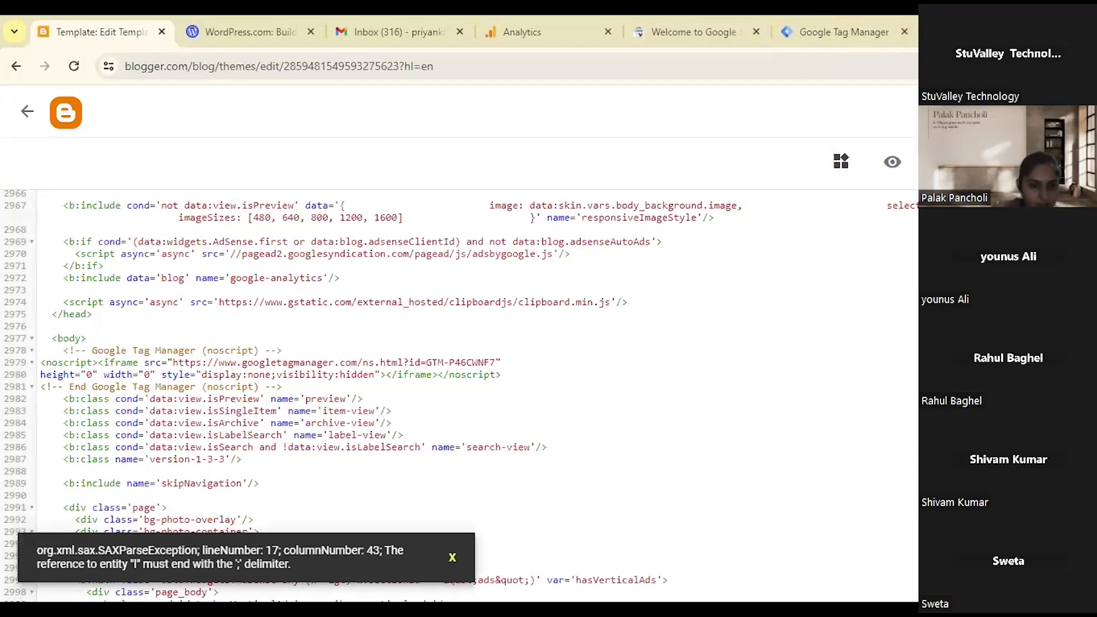
click(452, 564)
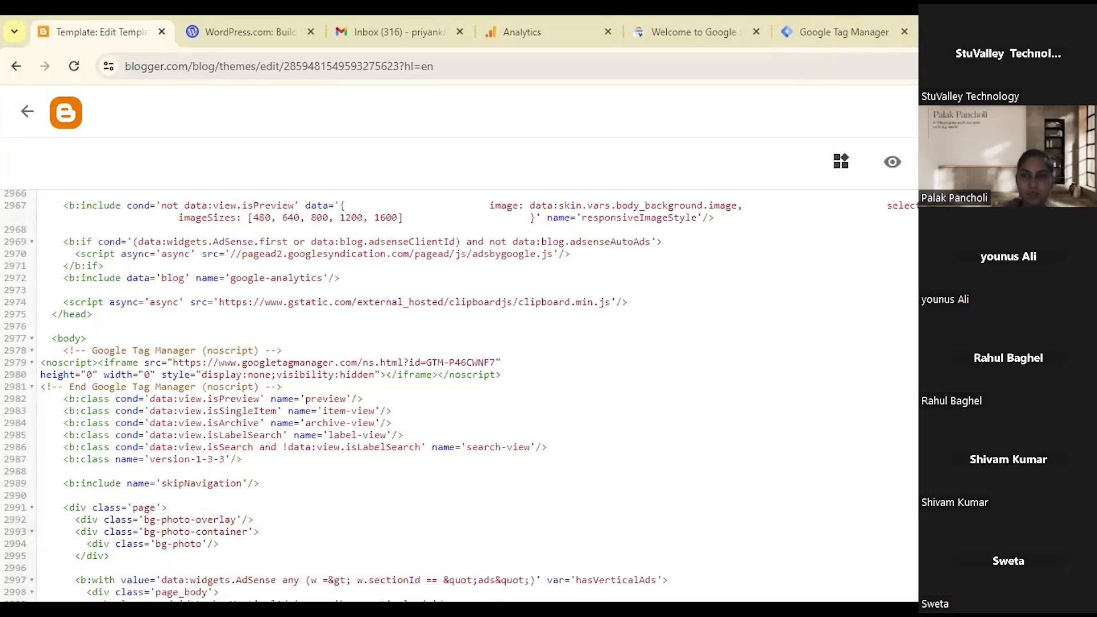
Switch to Google Tag Manager and review the remaining installation instructions down to the optional website test.
click(828, 28)
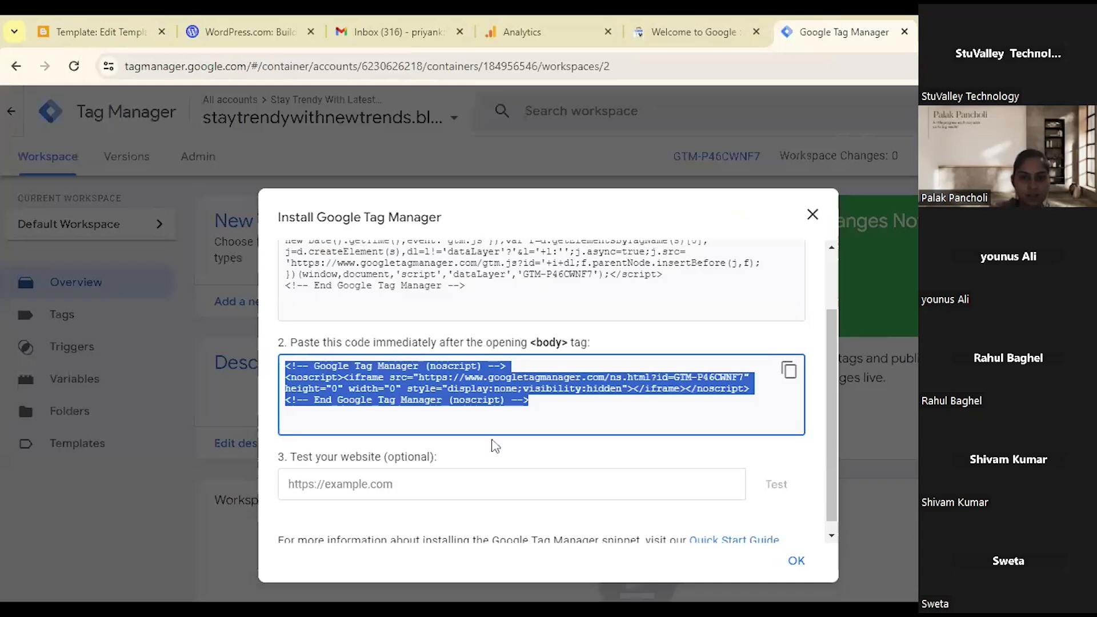
scroll(495, 445, down, 1)
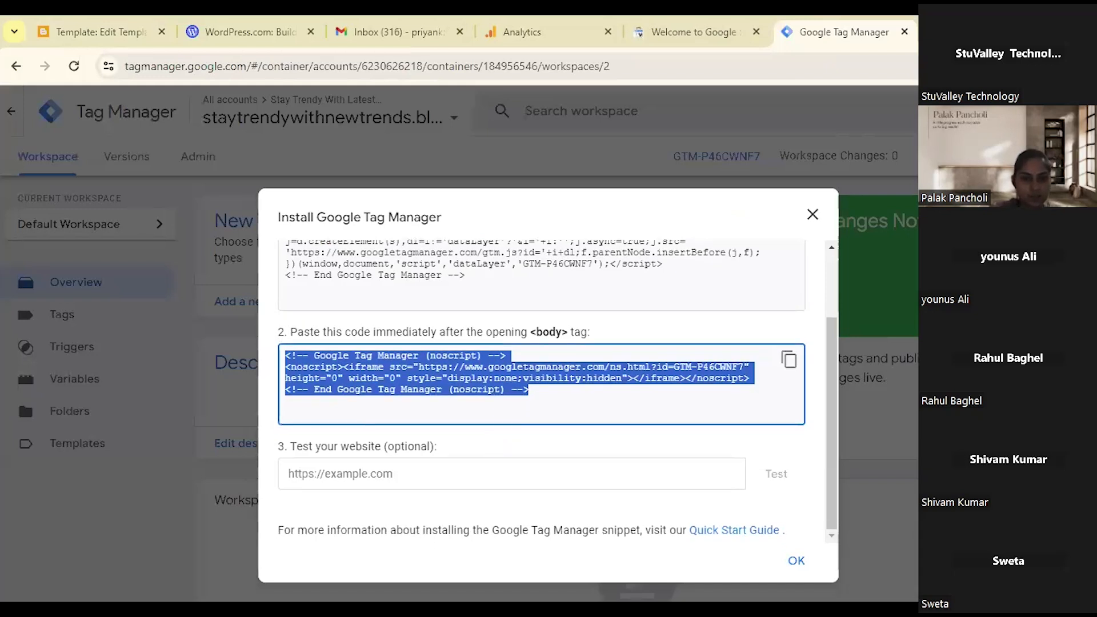
click(496, 473)
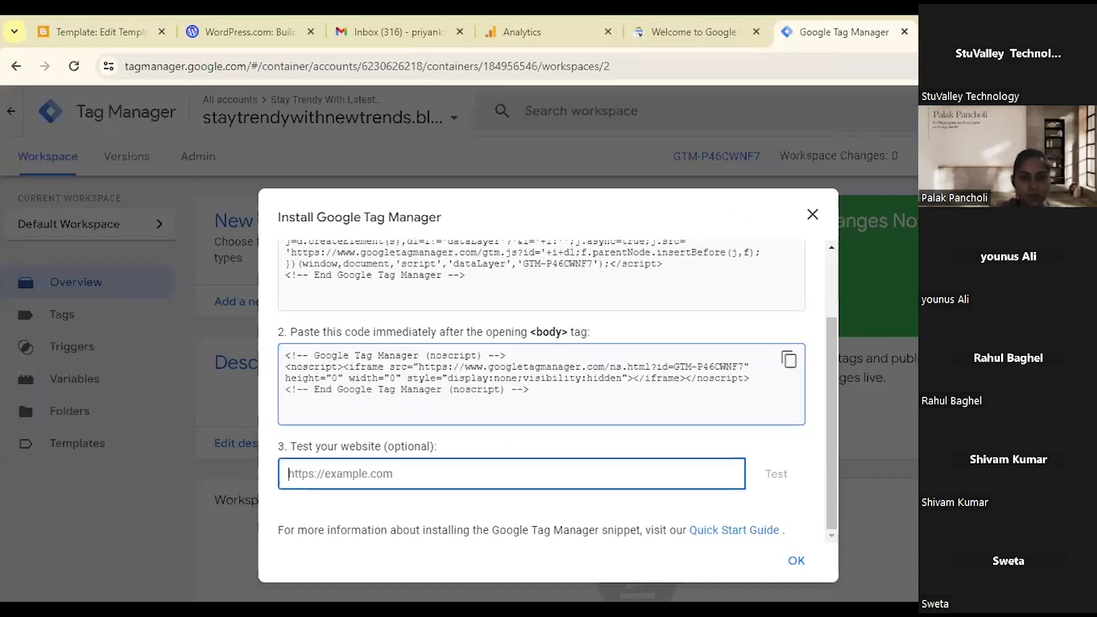
Switch to Blogger, stay in the theme editor to keep the unsaved code changes, and try to save the theme again.
click(114, 32)
click(27, 111)
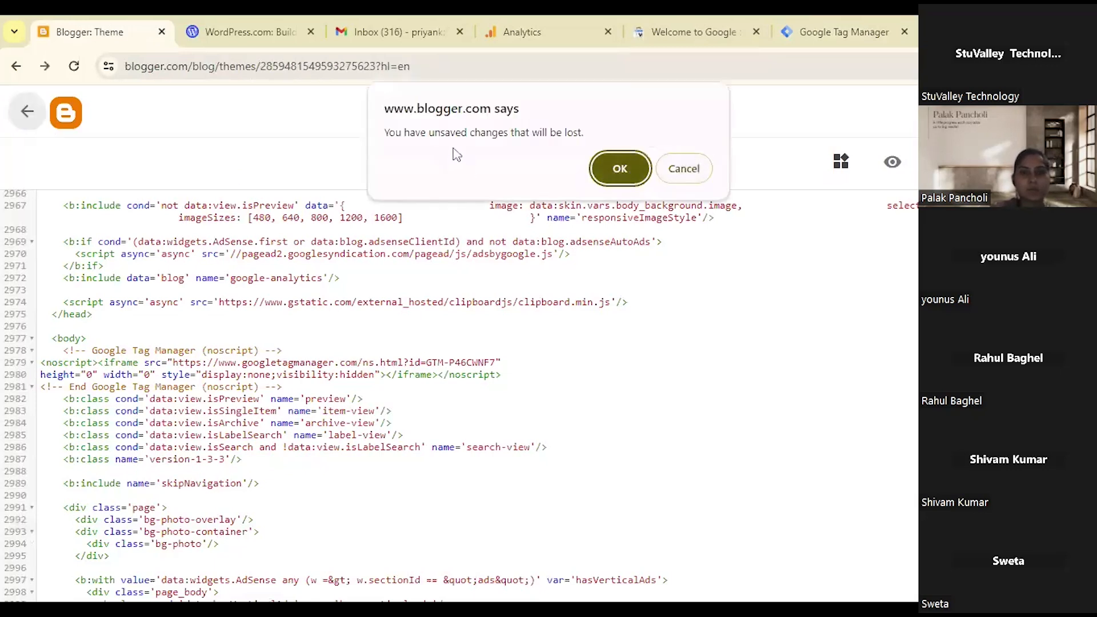
click(684, 167)
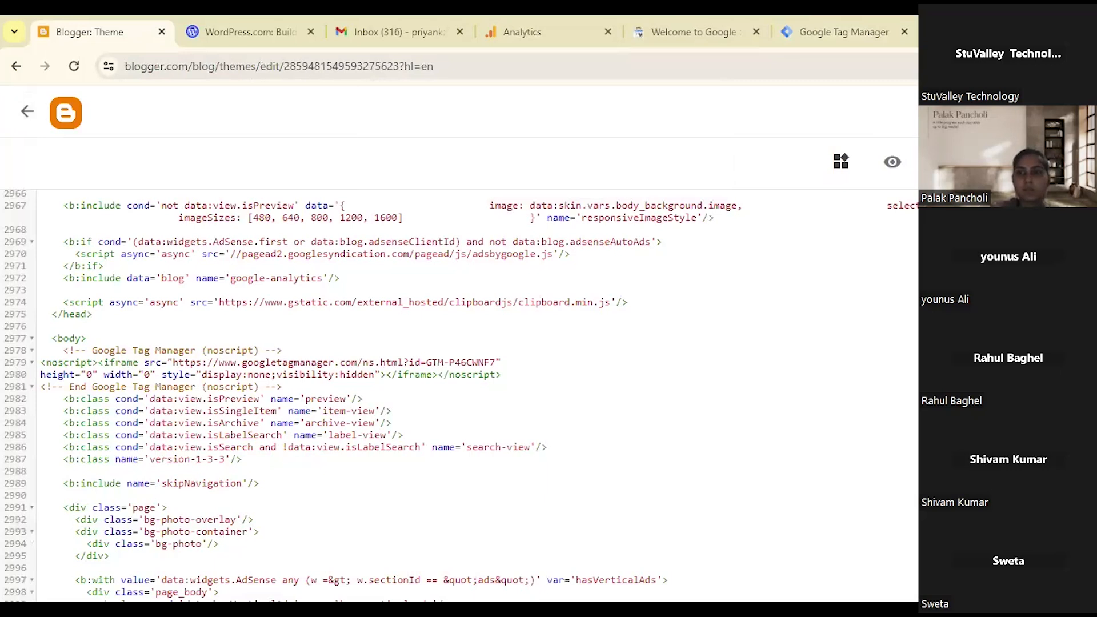
key(ctrl+s)
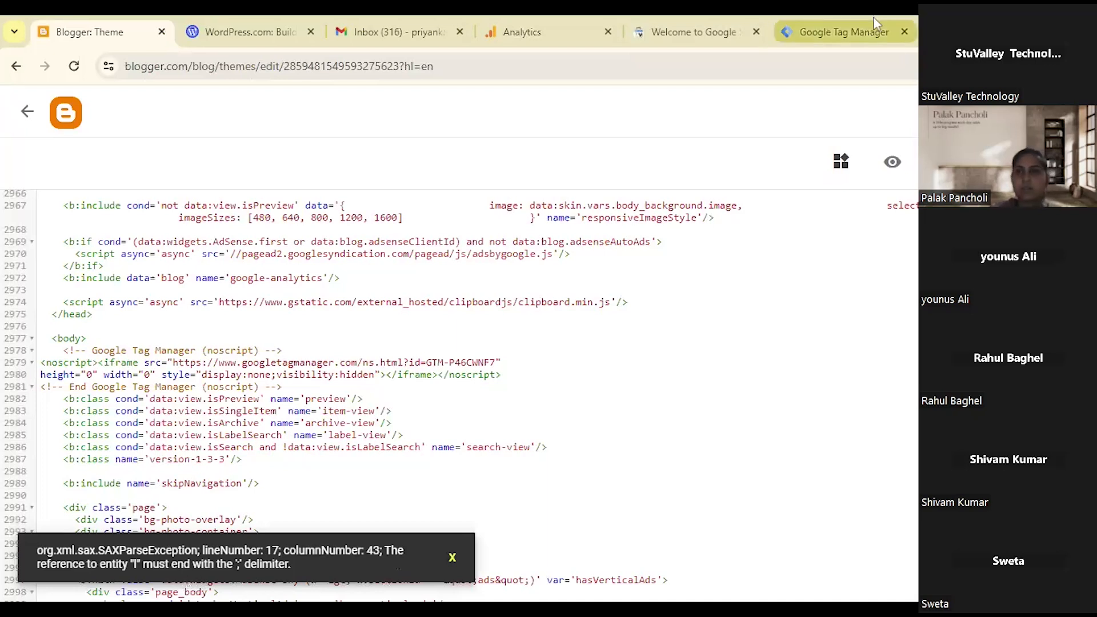
Switch to Google Tag Manager and recopy the installation code, ending with the container script that goes in the <head>.
click(840, 32)
triple_click(506, 378)
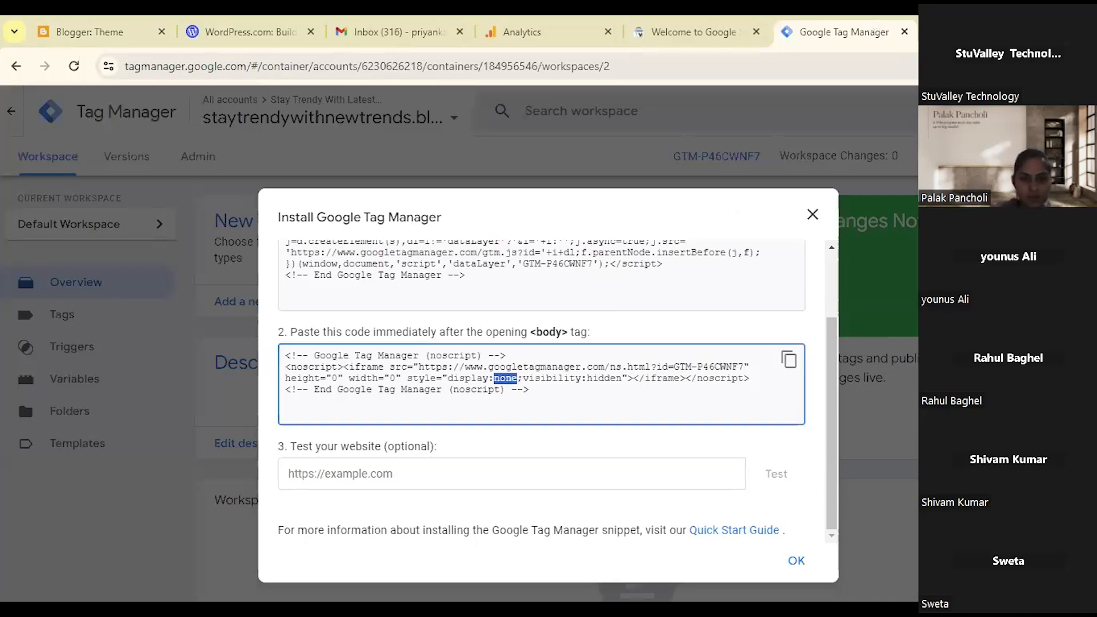
click(789, 359)
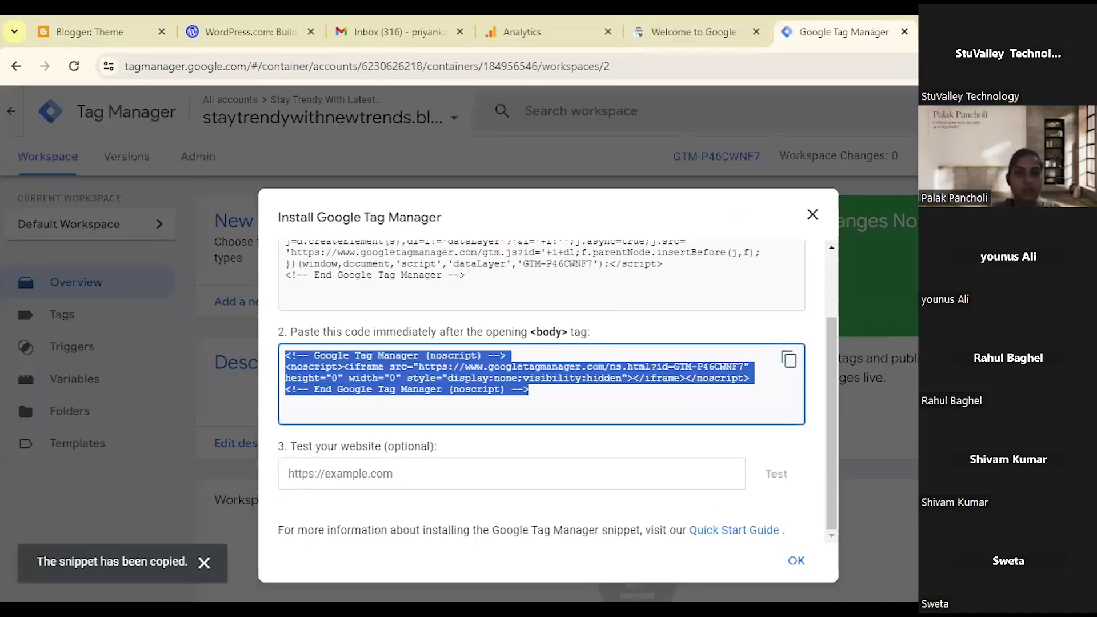
scroll(542, 388, up, 2)
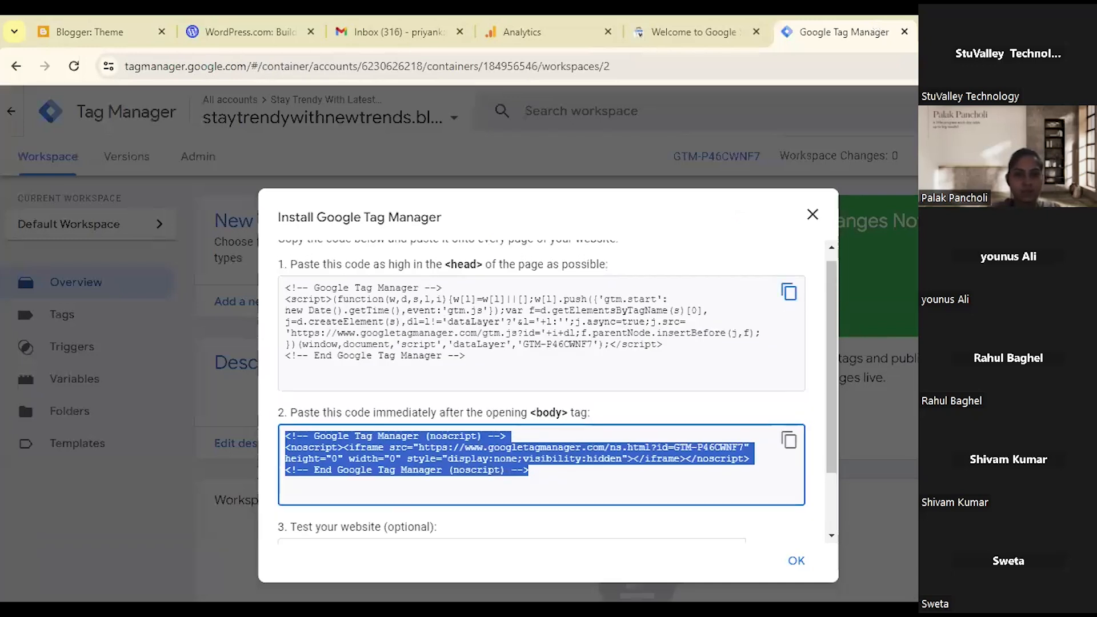
click(789, 292)
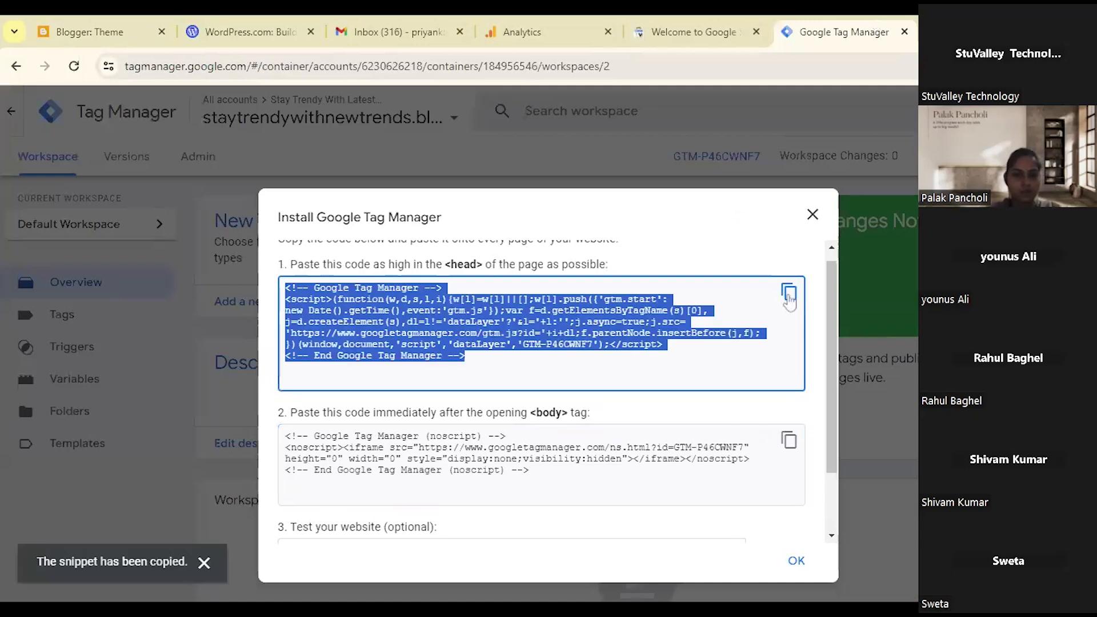
Switch to the blog's theme HTML in Blogger and search the code for "<head".
click(109, 25)
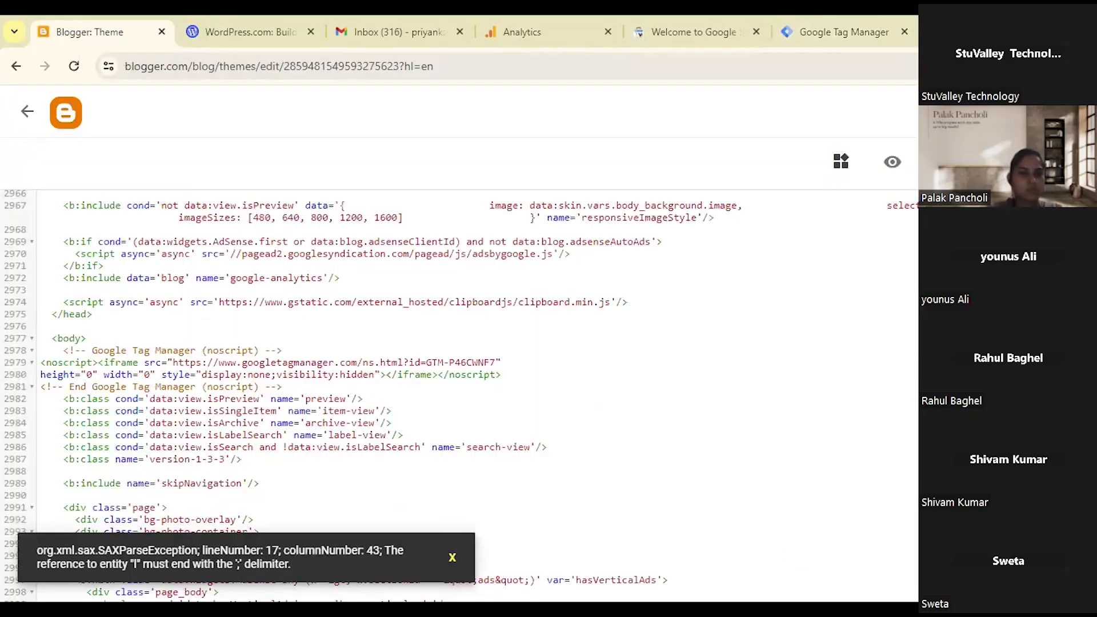
scroll(457, 395, up, 8)
scroll(457, 394, up, 10)
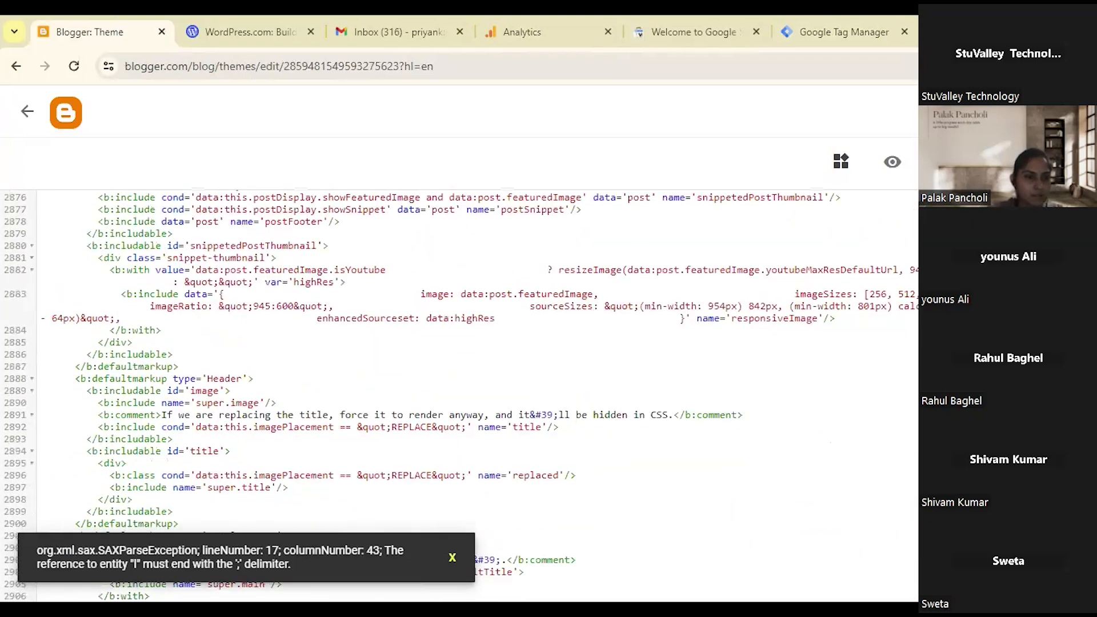
scroll(457, 394, up, 10)
scroll(457, 394, up, 20)
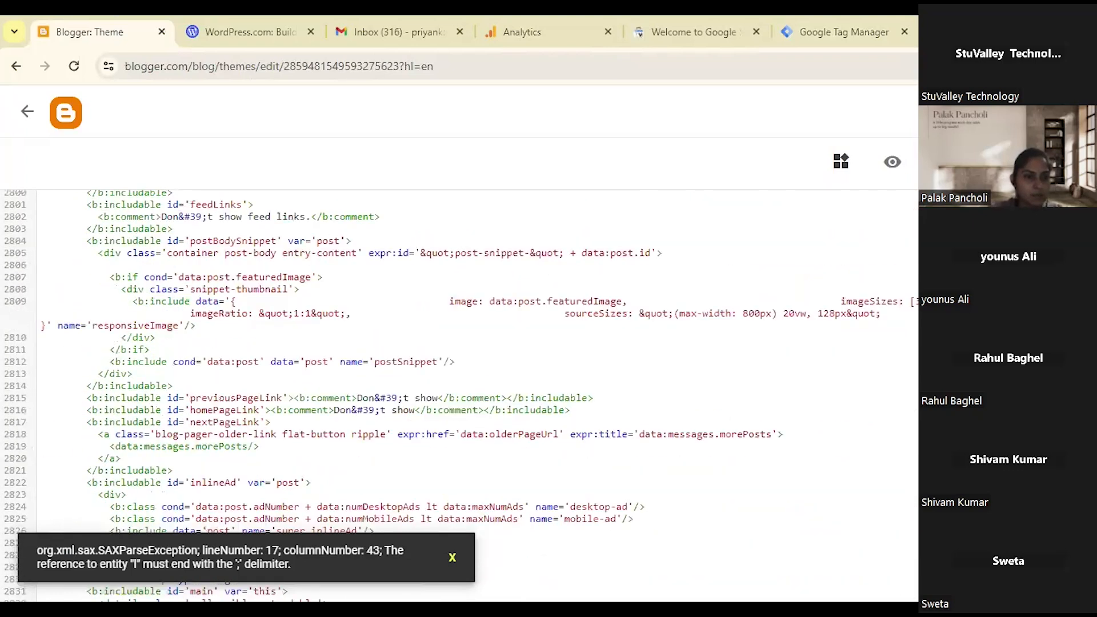
key(ctrl+f)
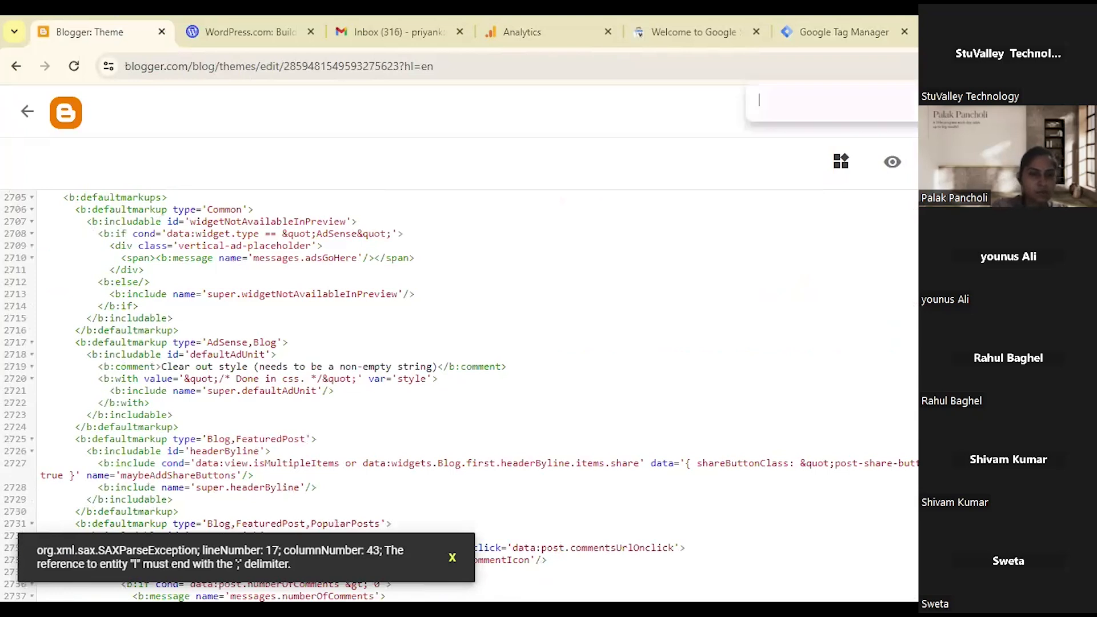
text(h)
key(BackSpace)
text(<head)
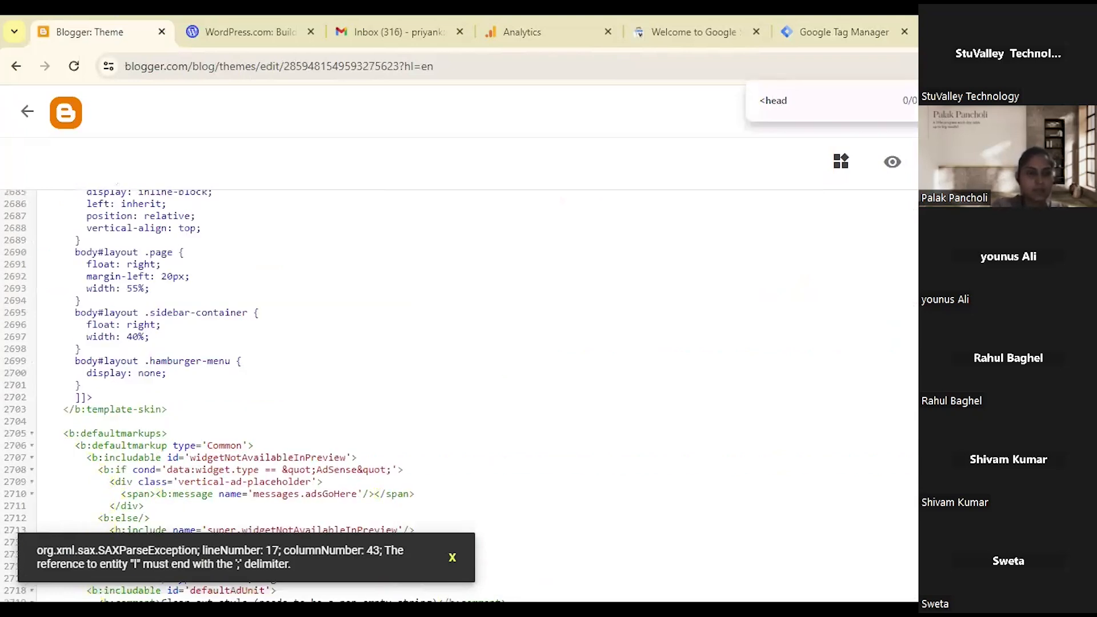
text(>)
key(BackSpace)
key(BackSpace)
key(BackSpace)
key(BackSpace)
key(BackSpace)
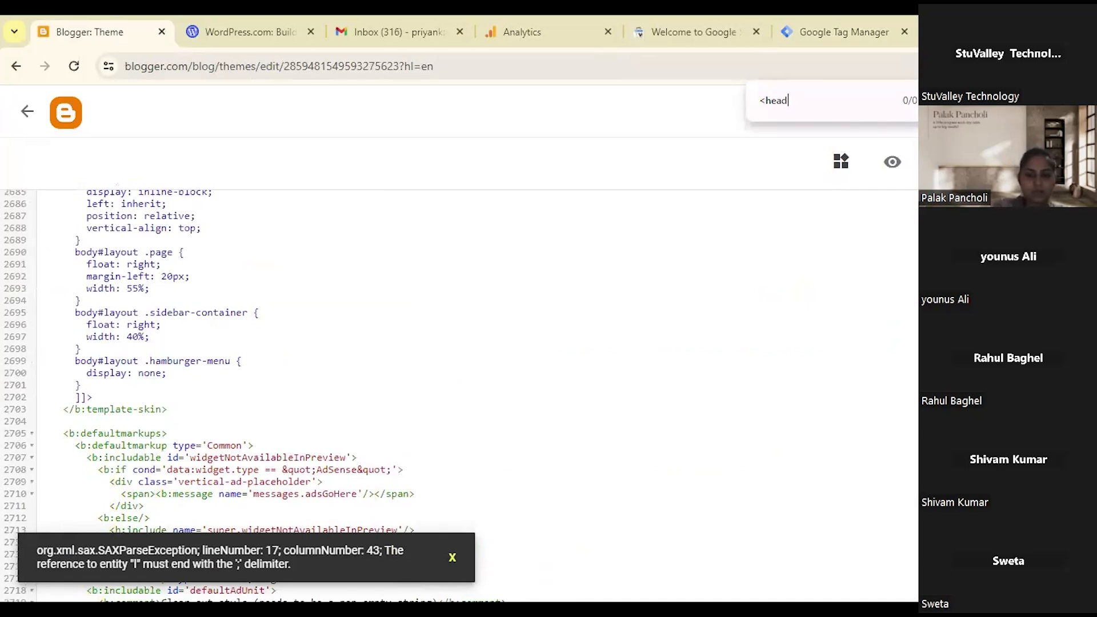
Search the theme HTML for "</head", clear the search text and close the search.
text(/head)
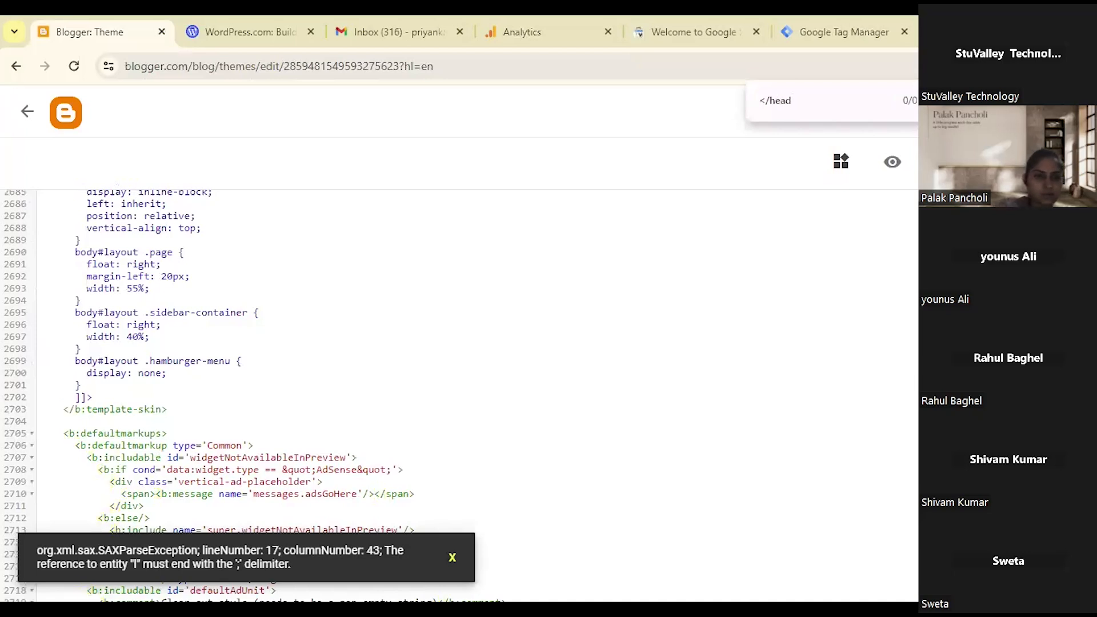
key(BackSpace)
key(BackSpace)
key(BackSpace)
key(BackSpace)
key(BackSpace)
key(BackSpace)
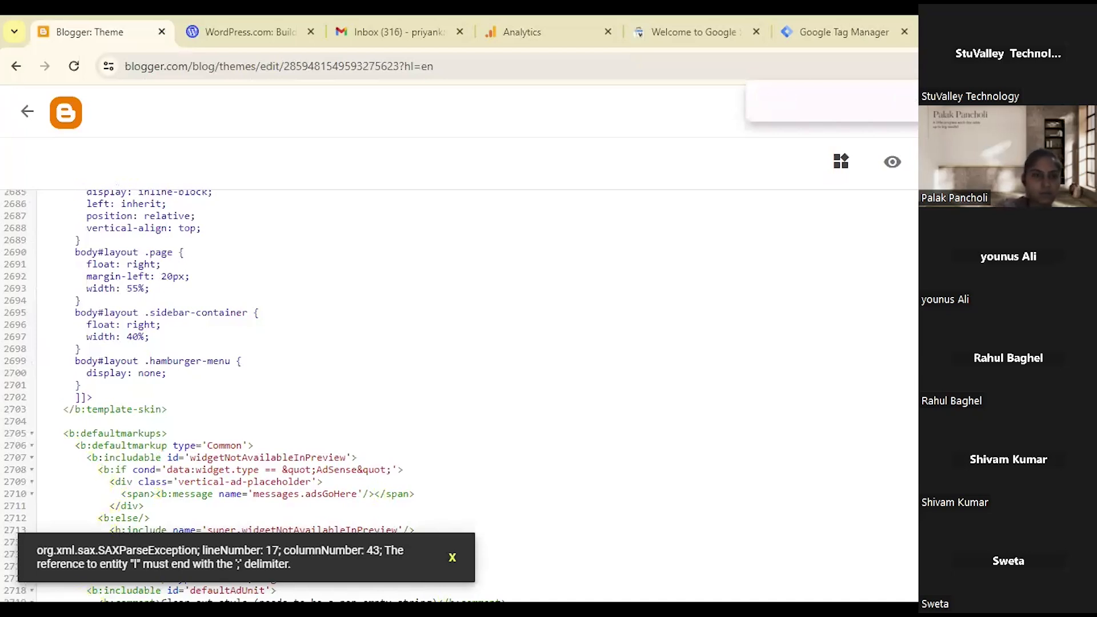
key(Escape)
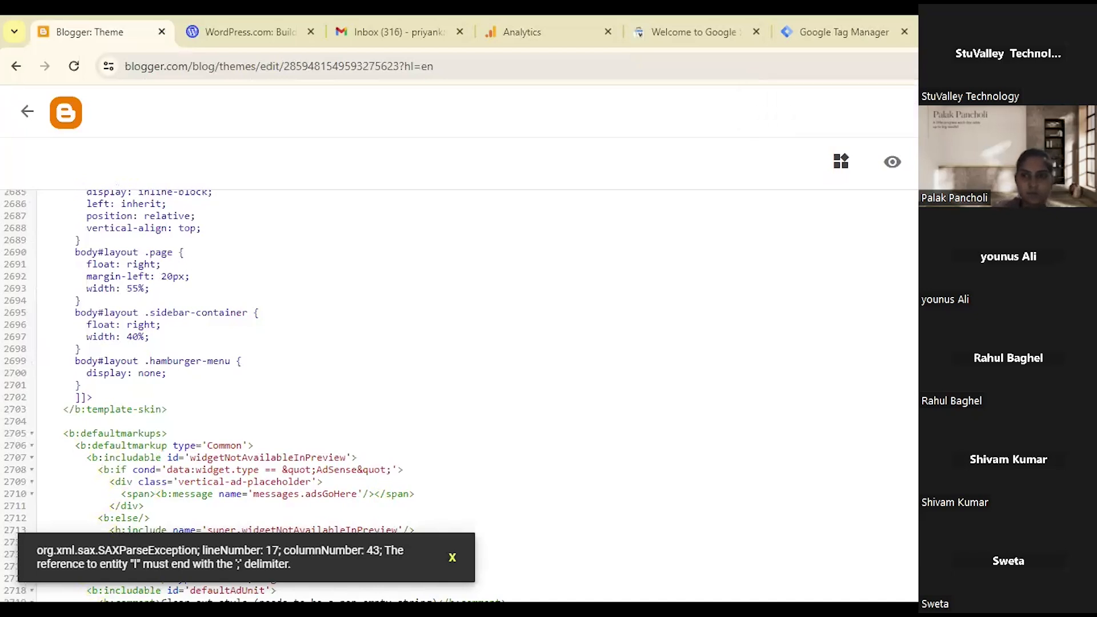
Examine the Google tag and Tag Manager snippets inside the head section at the start of the theme HTML.
scroll(457, 394, up, 20)
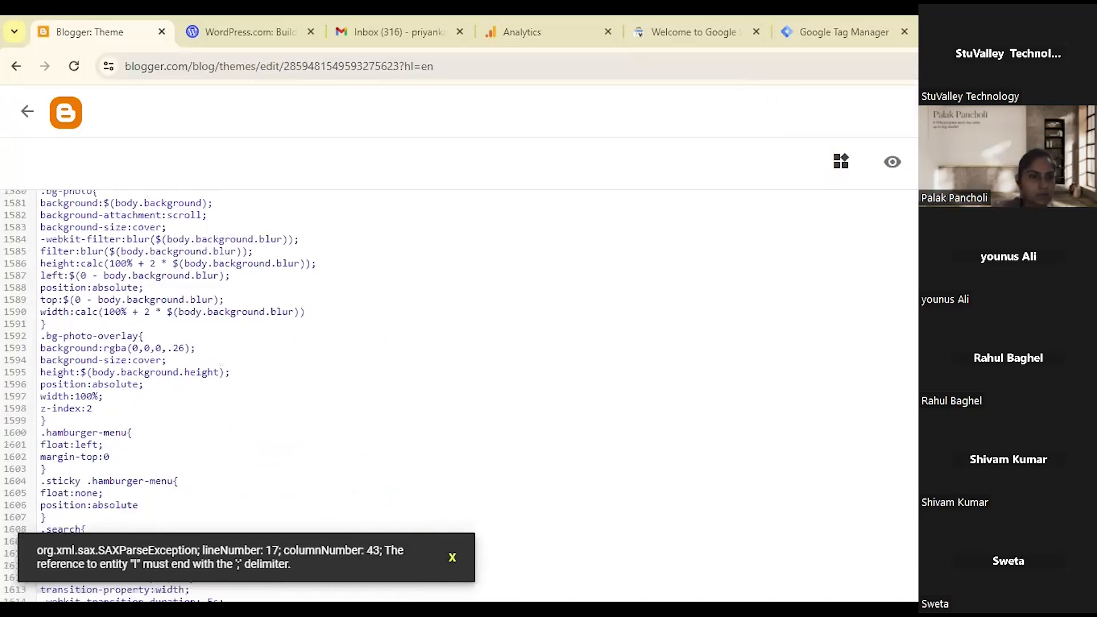
scroll(456, 395, up, 20)
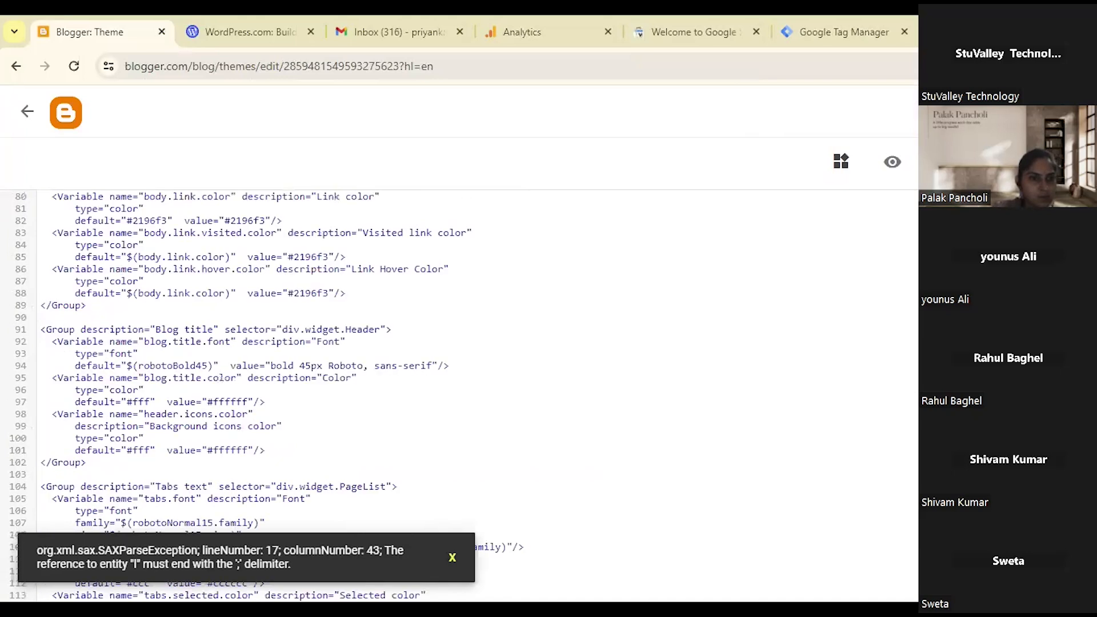
scroll(457, 394, up, 15)
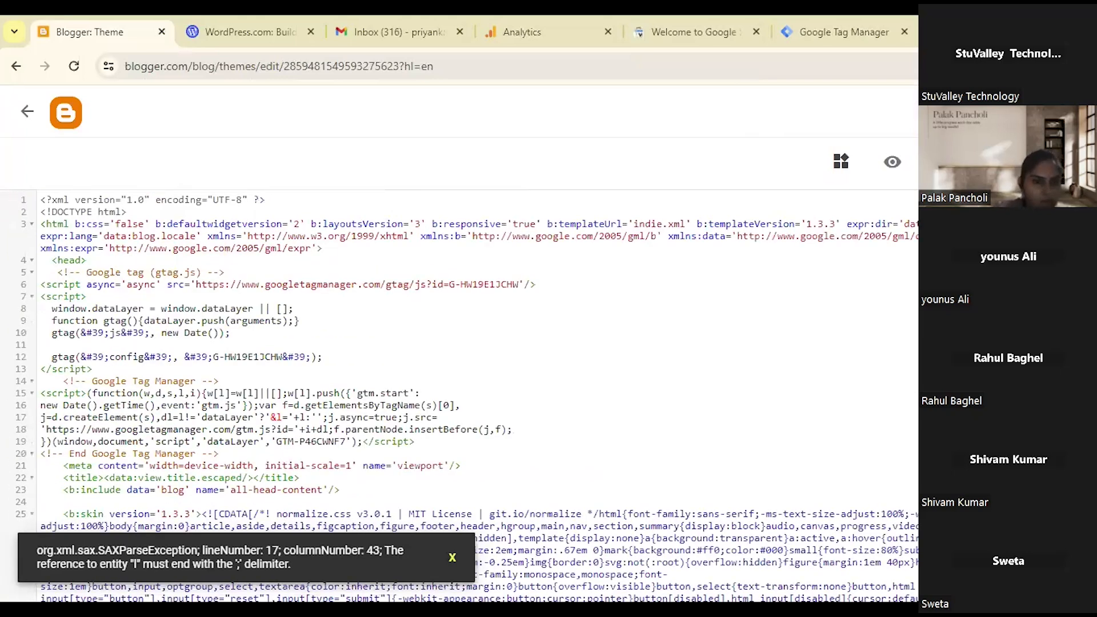
Switch to Google Analytics, reload it, and examine the property's Home overview and its Measurement ID.
click(489, 27)
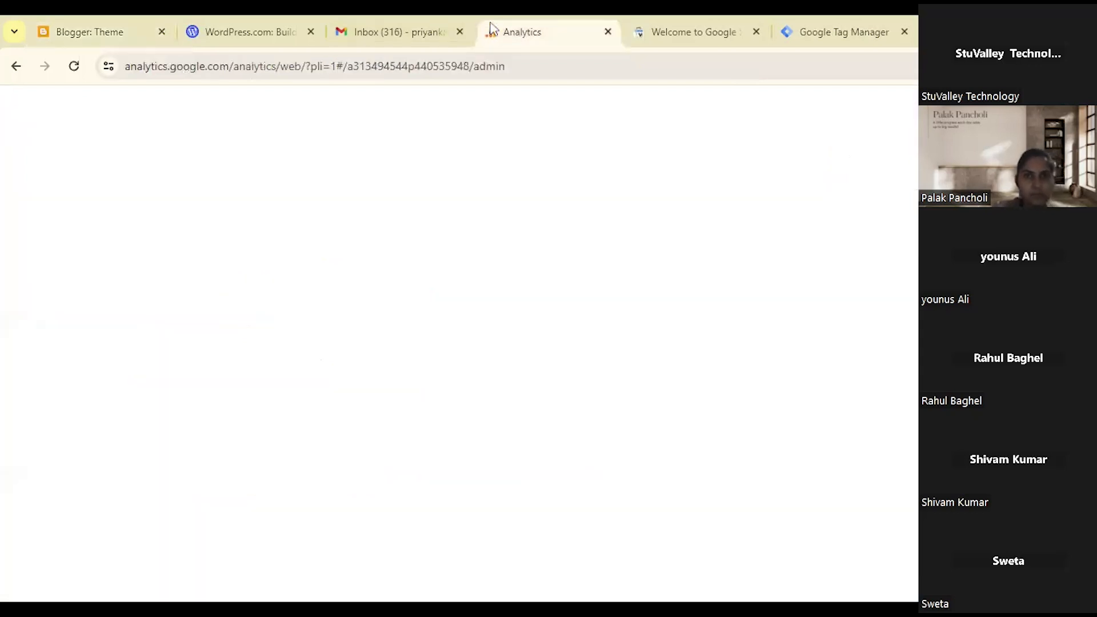
click(73, 66)
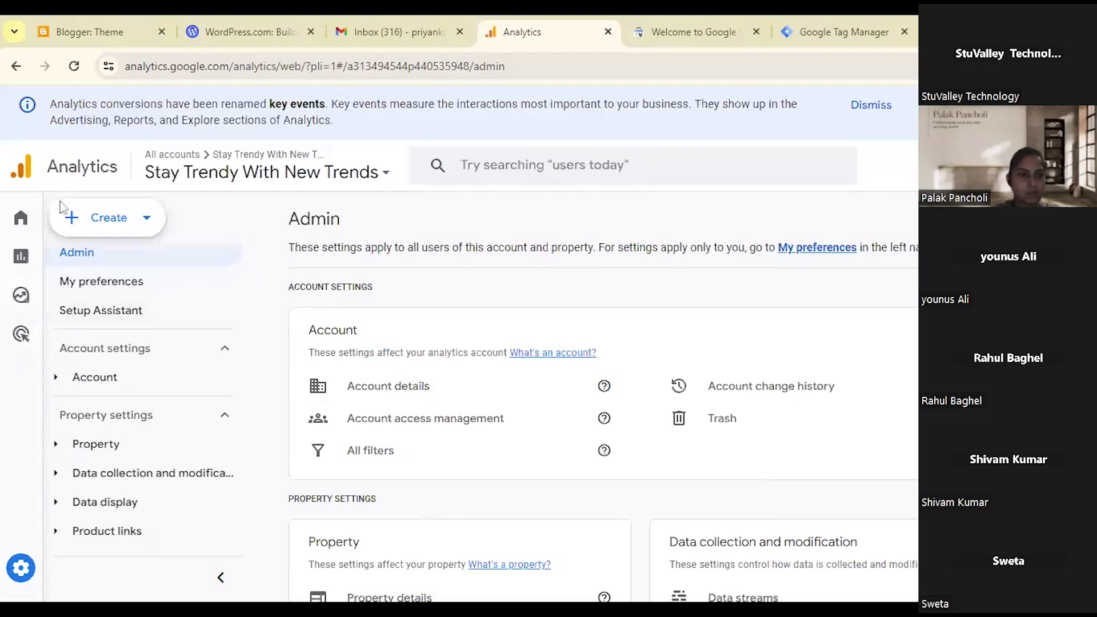
click(23, 222)
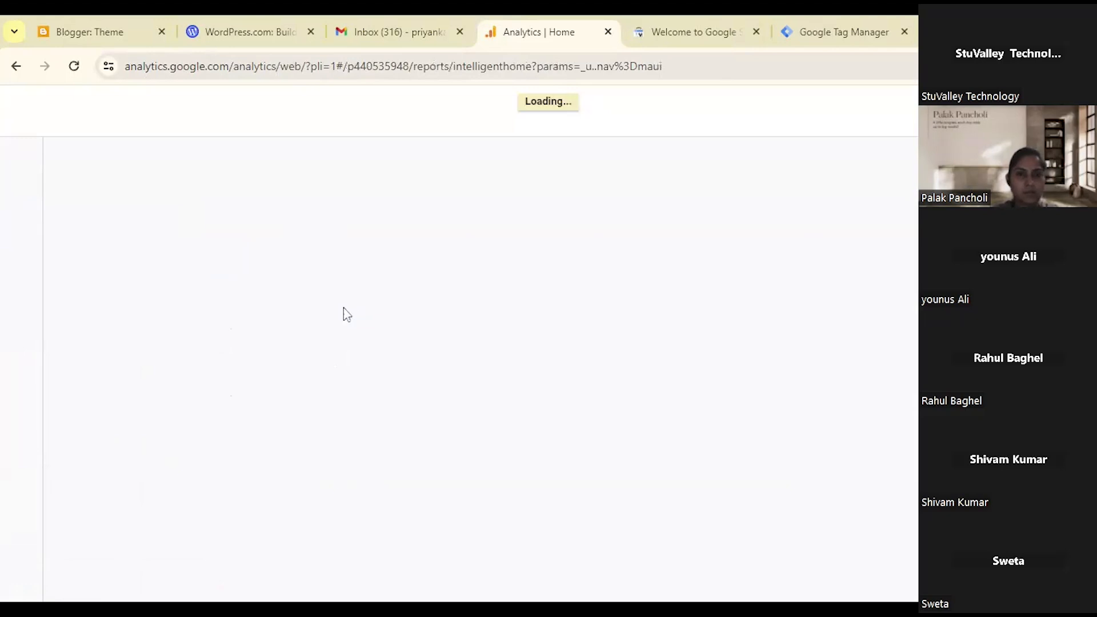
scroll(279, 413, down, 6)
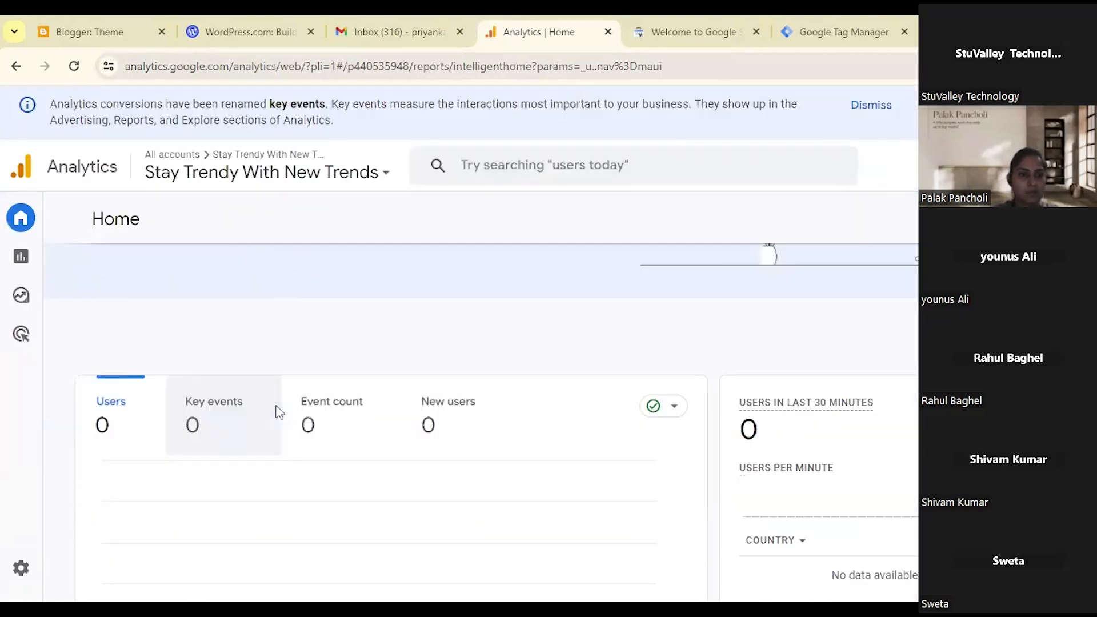
scroll(279, 413, up, 5)
scroll(280, 413, up, 2)
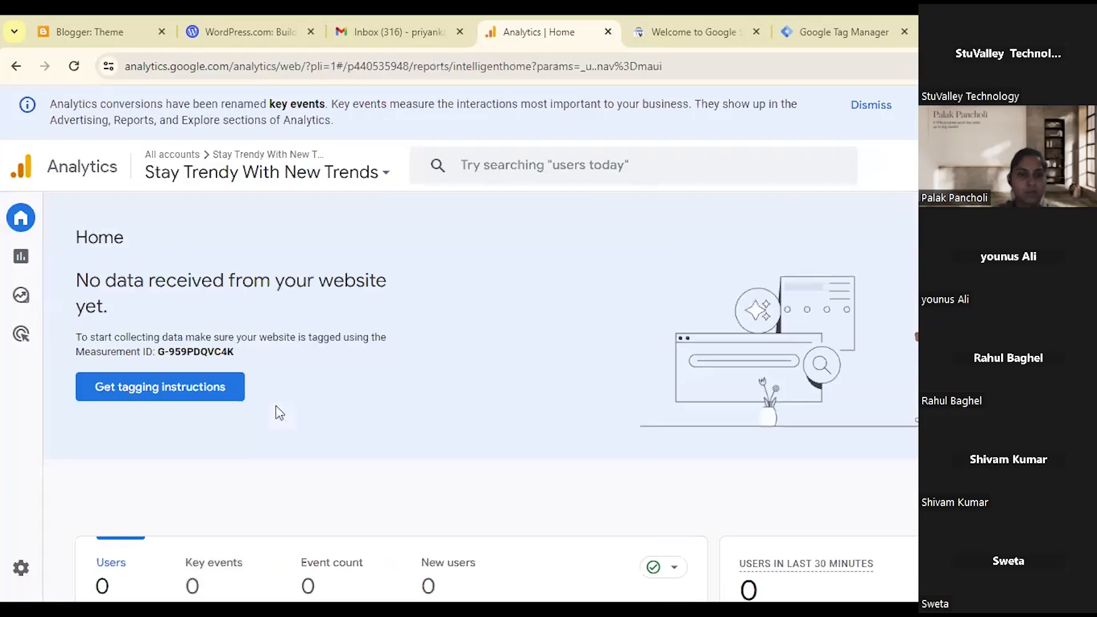
scroll(279, 412, down, 10)
scroll(279, 412, up, 4)
scroll(279, 412, up, 6)
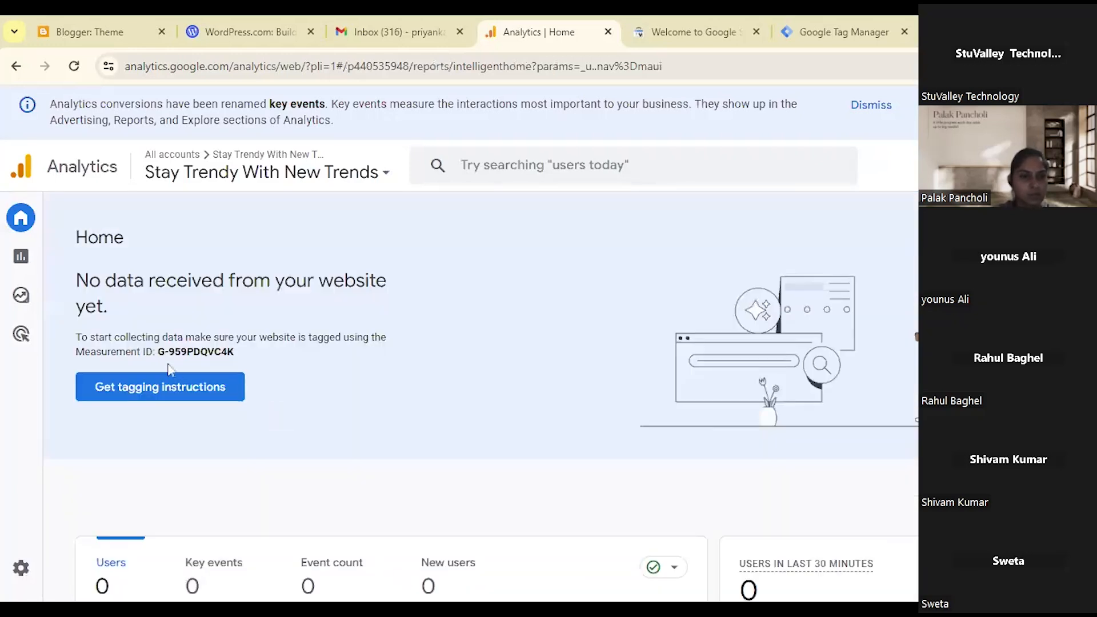
drag(158, 351, 247, 366)
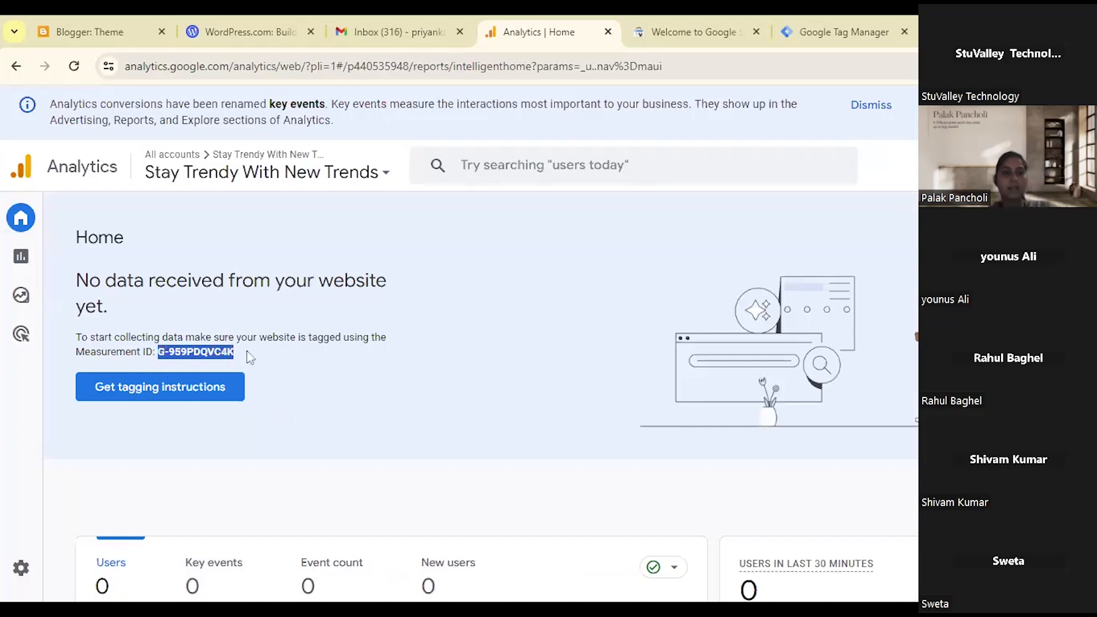
Return to the Blogger theme HTML editor and leave it, discarding the unsaved changes.
click(77, 17)
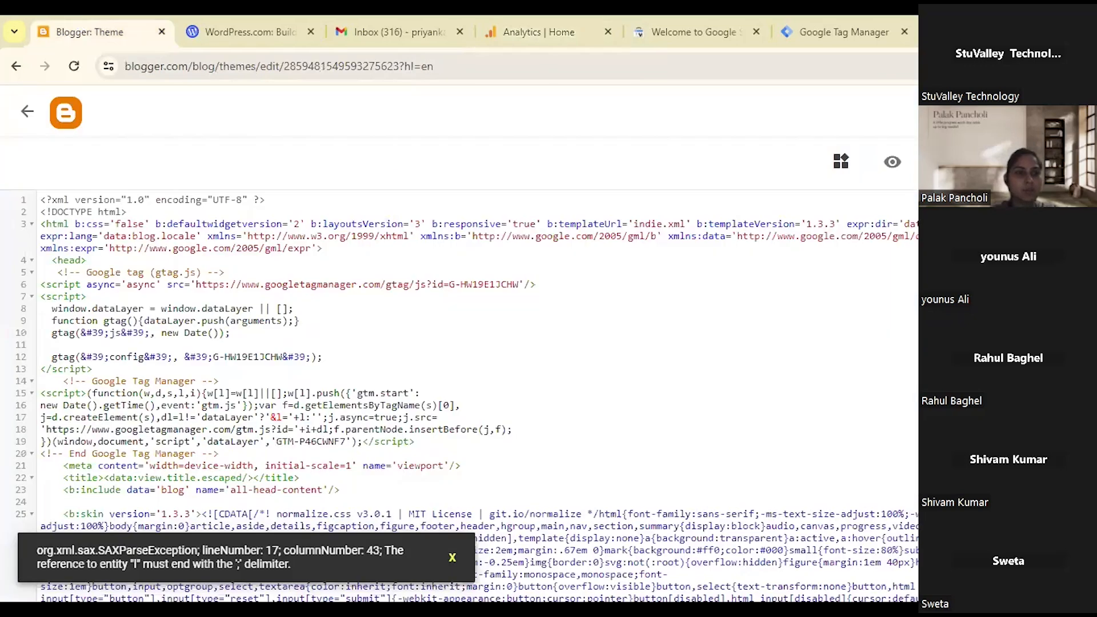
click(33, 116)
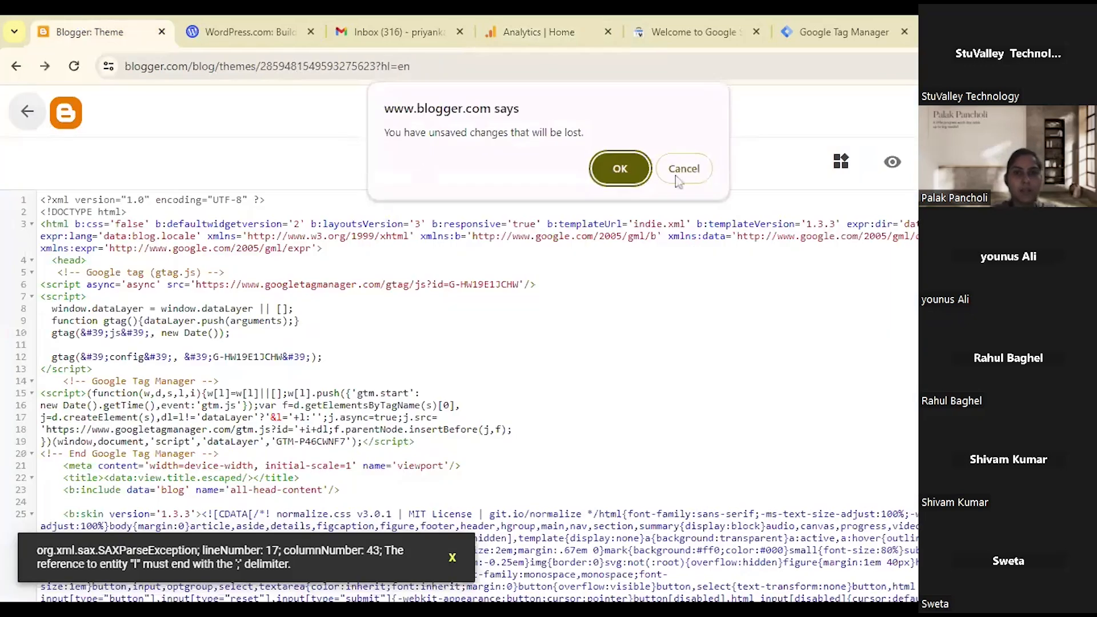
click(631, 178)
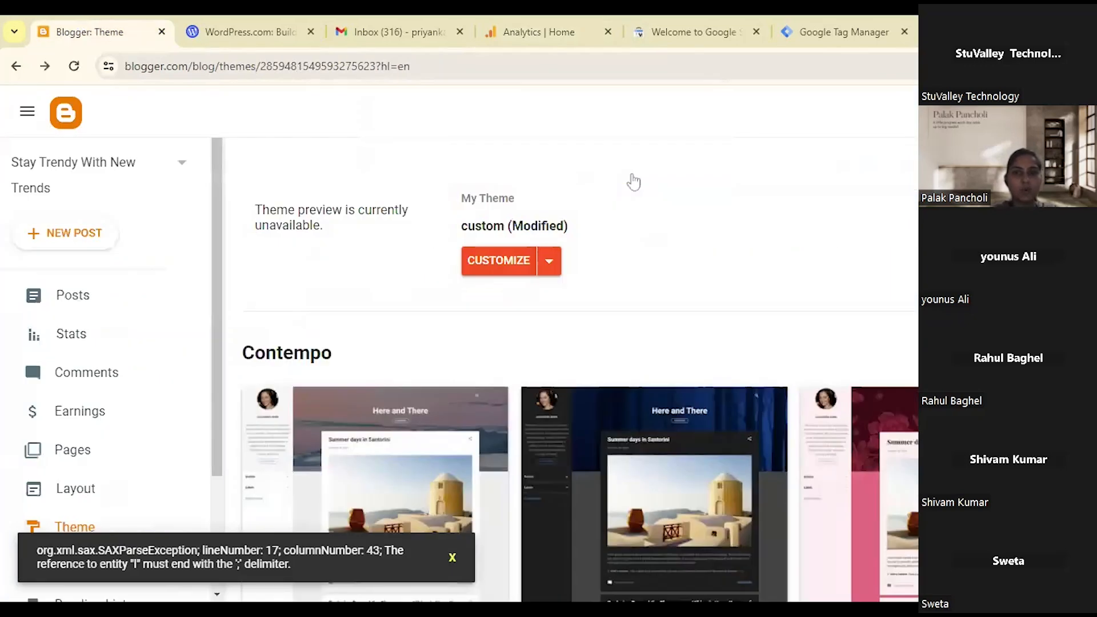
Save the existing Google Analytics Measurement ID in the blog's settings after comparing it with Analytics, and dismiss the theme error message.
scroll(103, 460, down, 3)
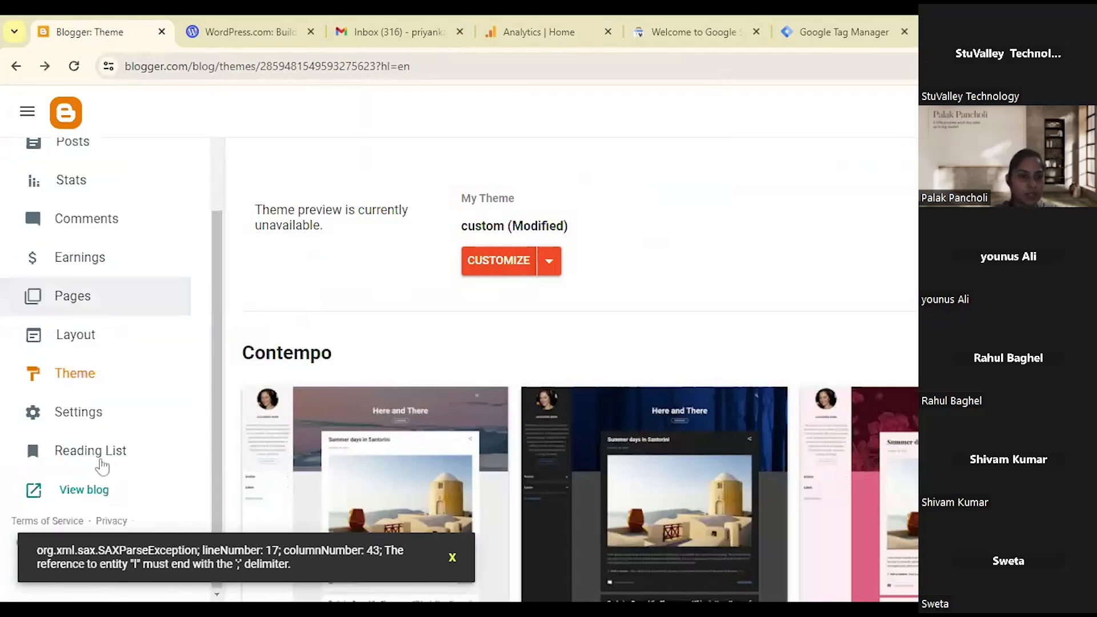
click(86, 412)
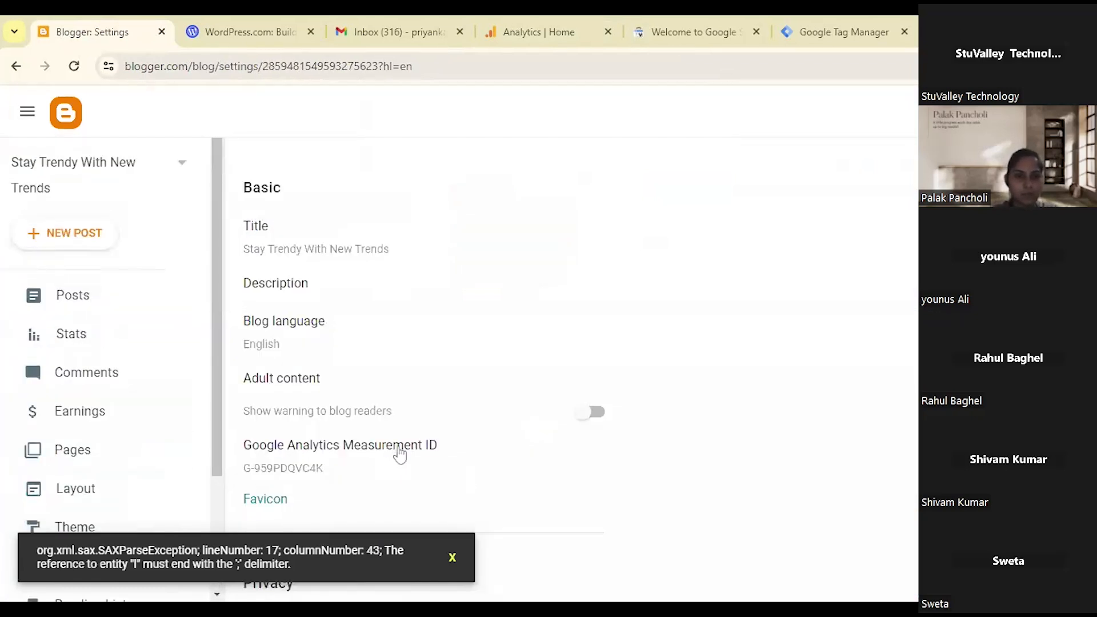
click(399, 455)
click(537, 299)
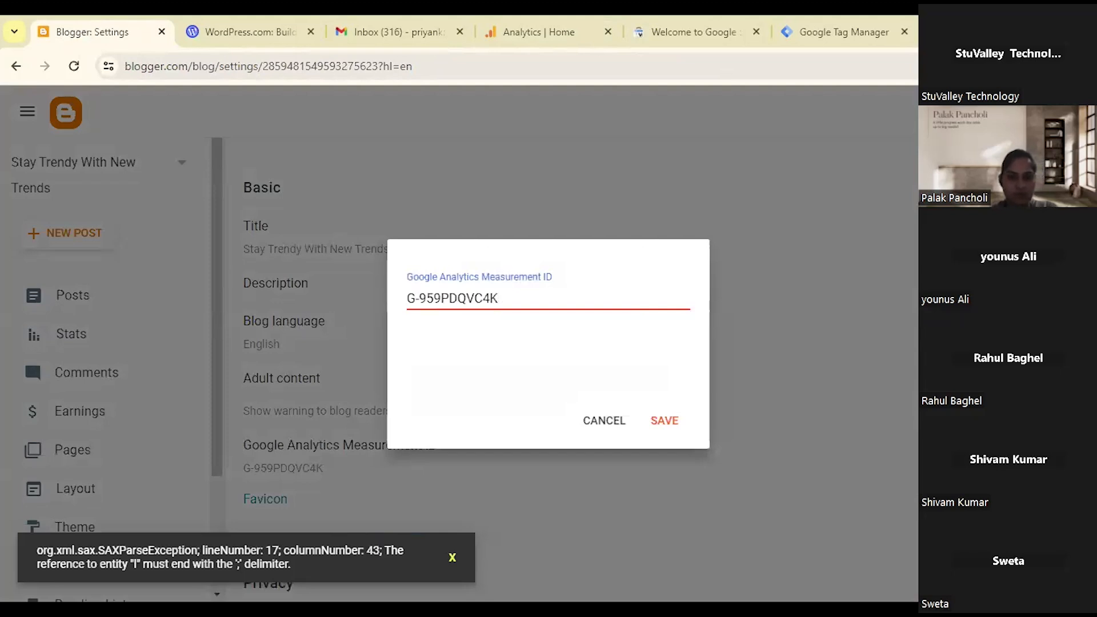
click(549, 32)
click(91, 39)
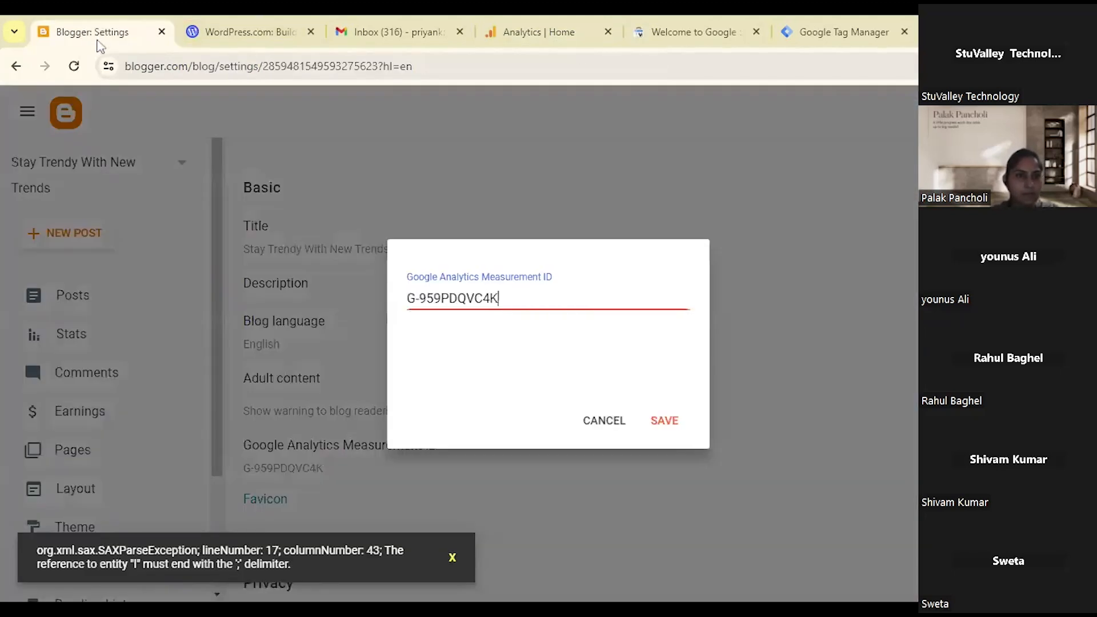
click(665, 423)
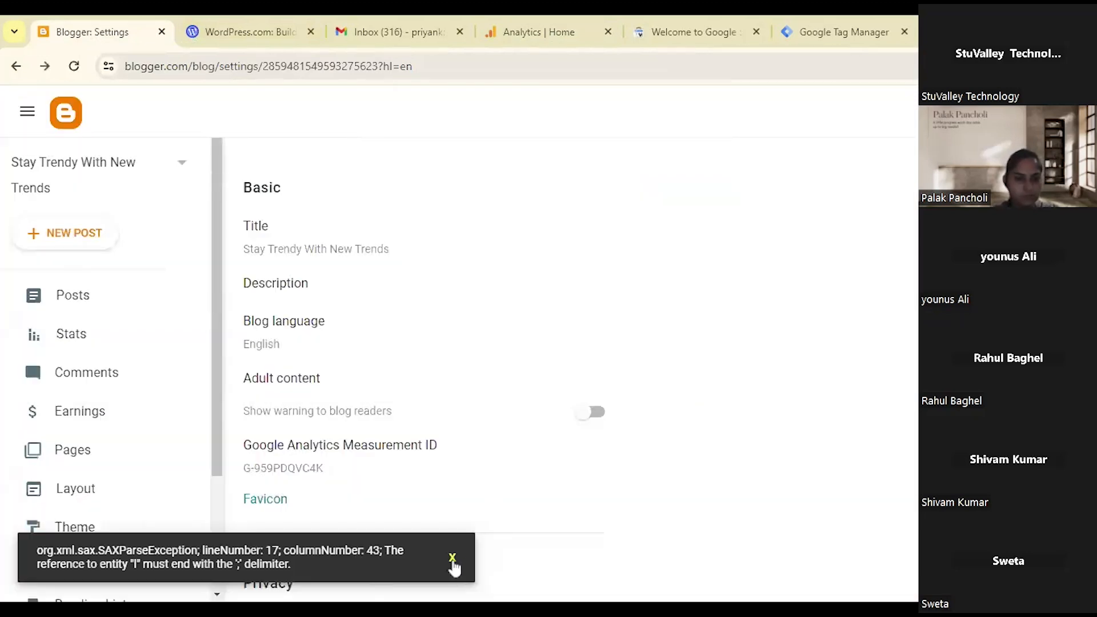
click(452, 559)
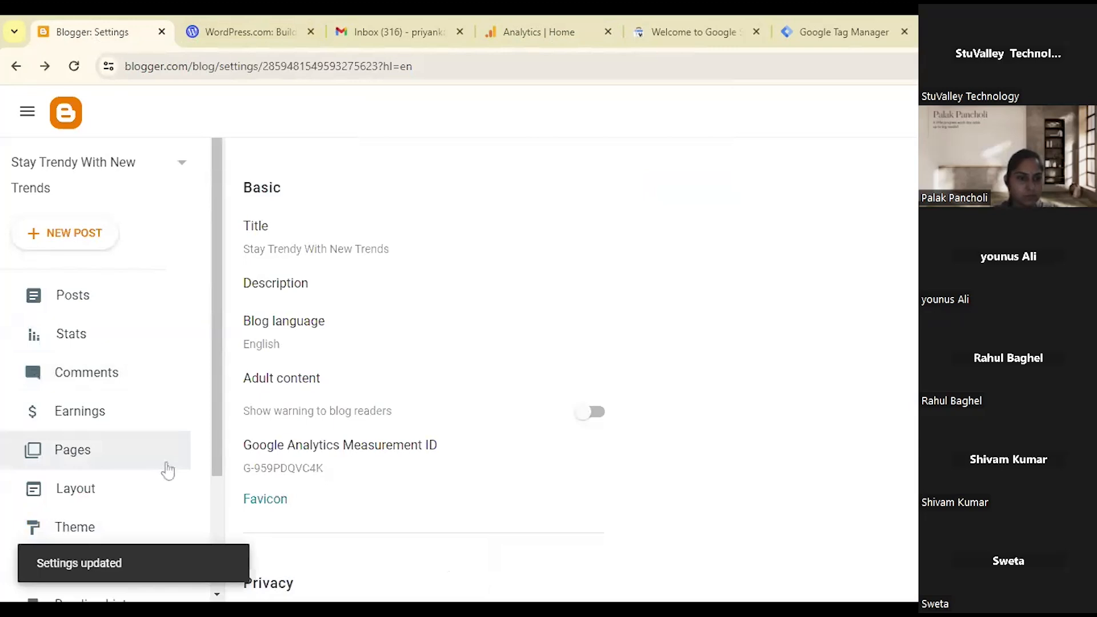
Check the Tag Manager installation snippets, then switch to Google Analytics and review the property's Home overview.
click(828, 32)
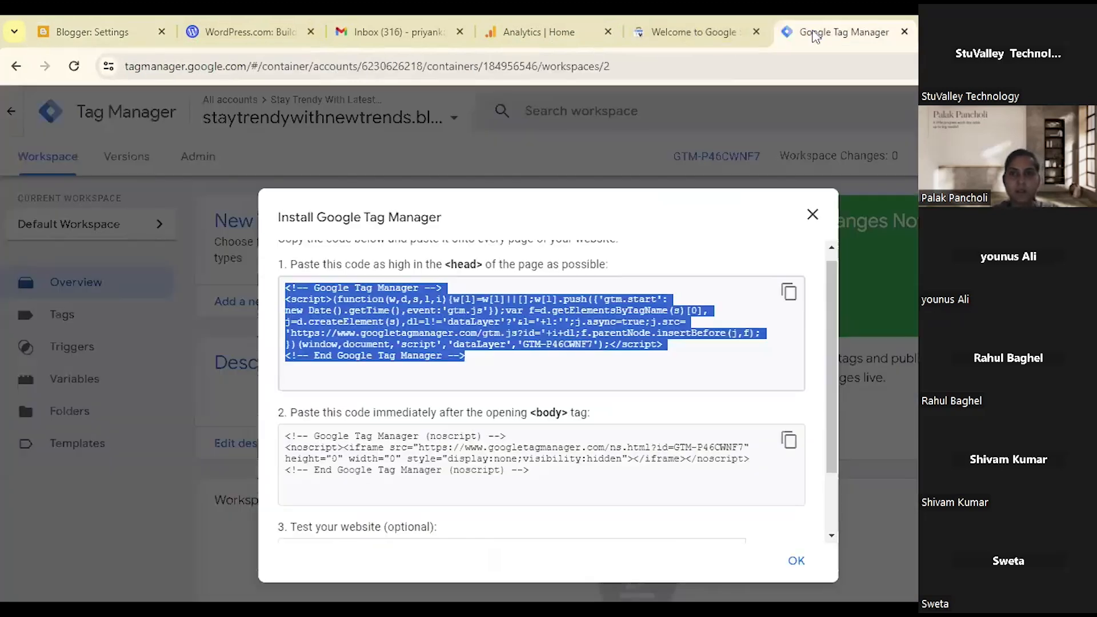
click(518, 34)
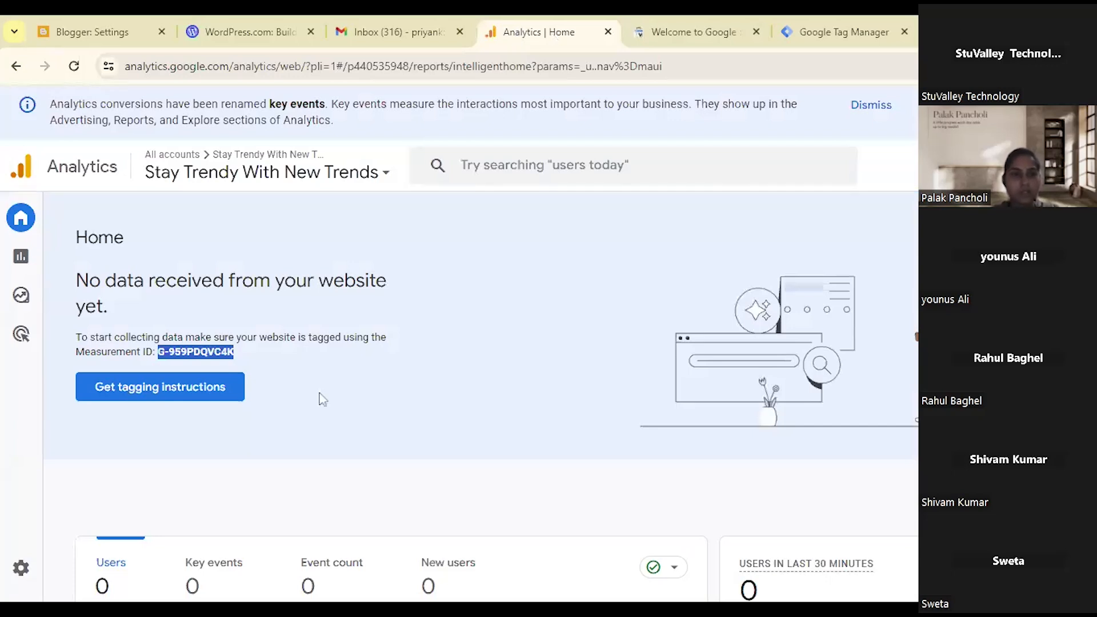
scroll(377, 447, down, 5)
scroll(377, 447, down, 5)
scroll(276, 221, up, 6)
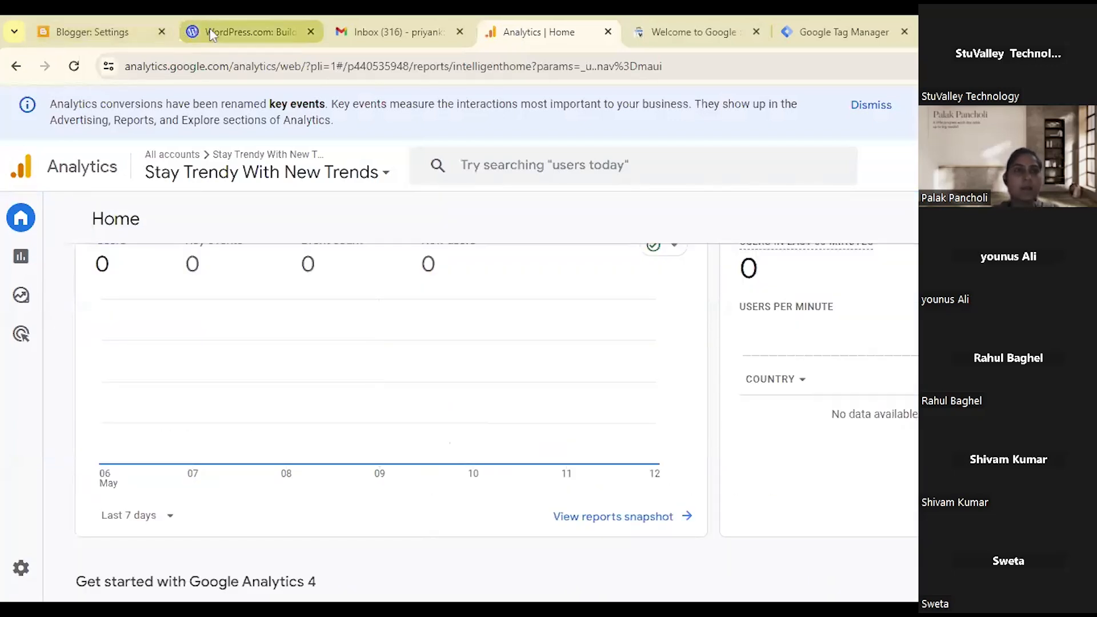
Review the Basic, Privacy and Publishing sections of the Blogger settings and check them against the Tag Manager installation instructions.
click(106, 15)
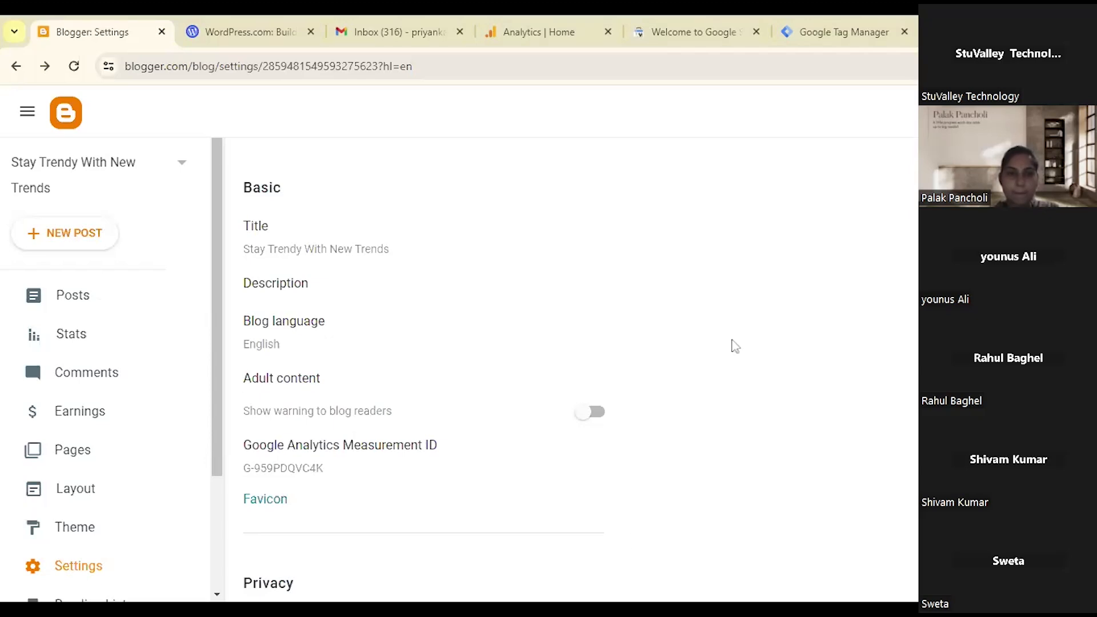
scroll(469, 409, down, 8)
scroll(468, 409, up, 5)
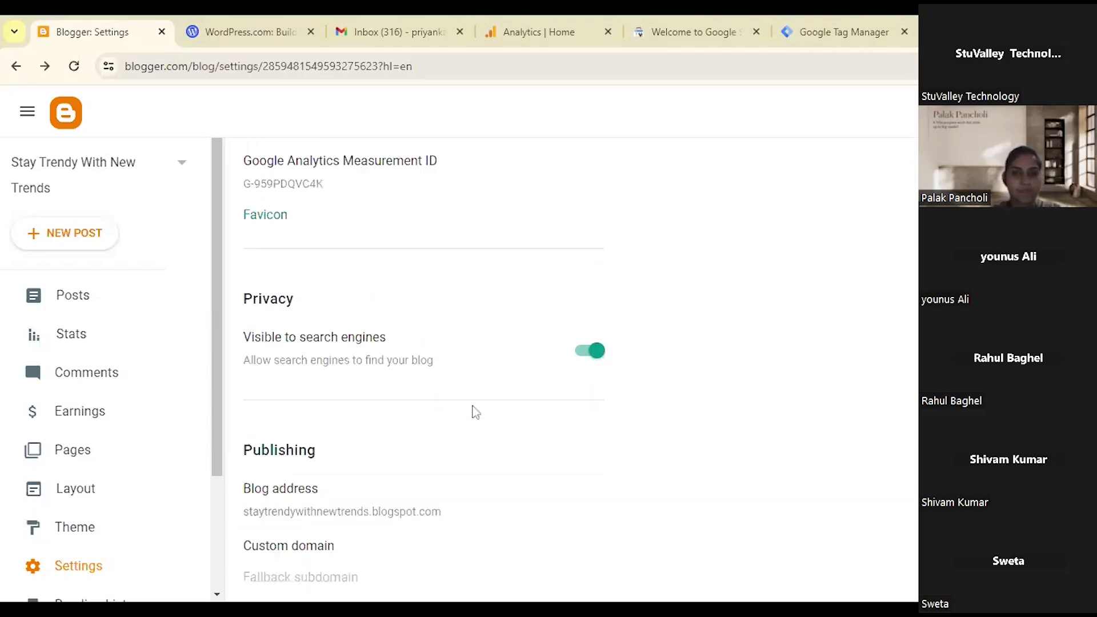
click(858, 17)
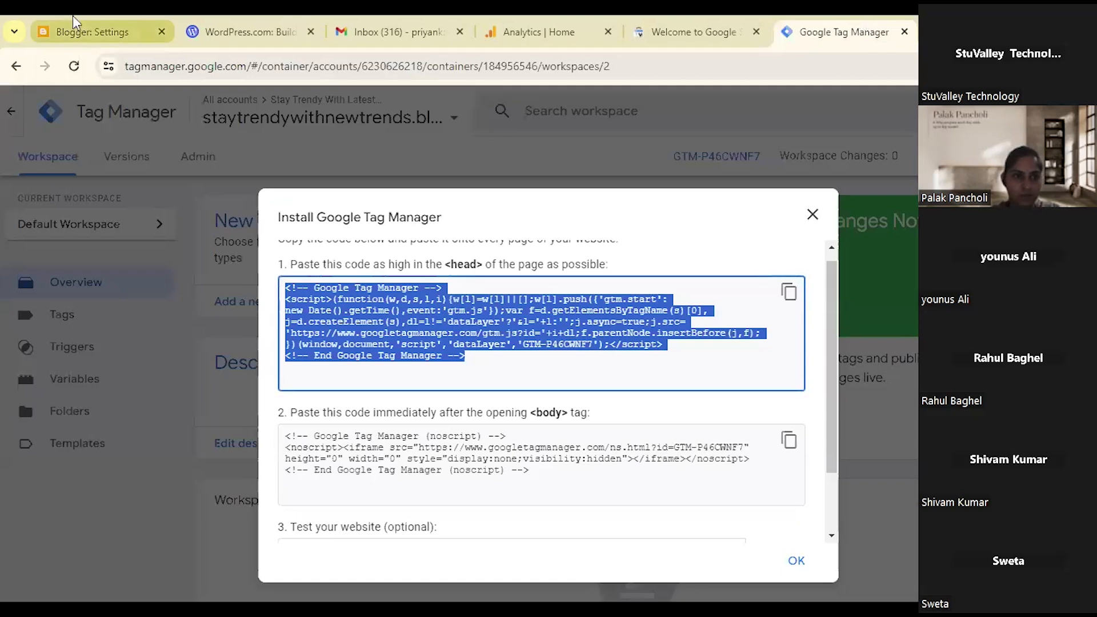
click(73, 28)
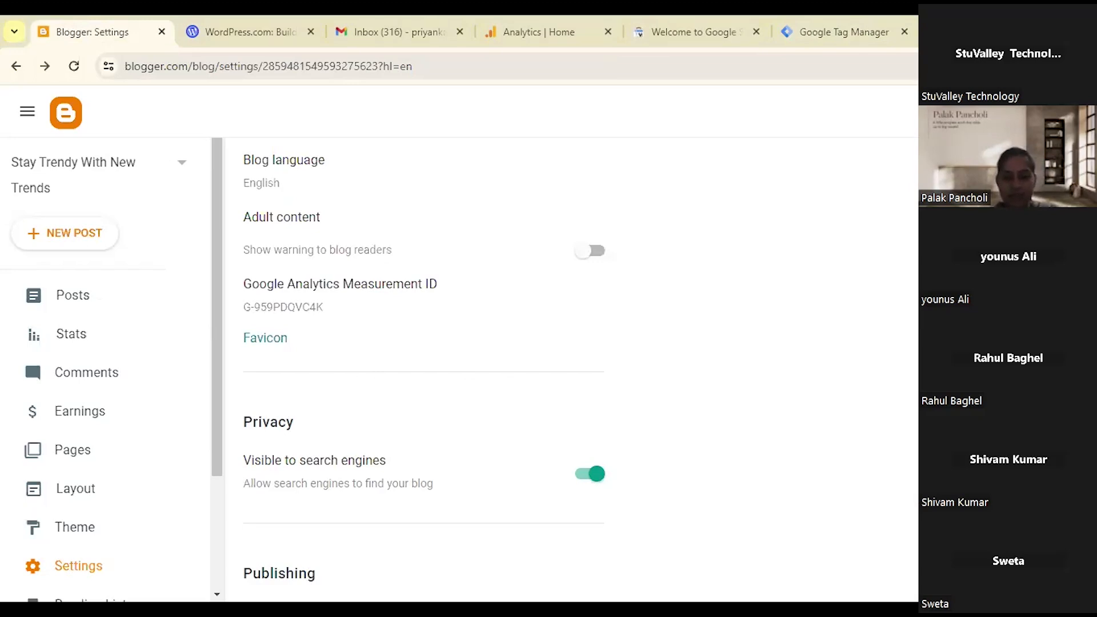
Look at the Tag Manager installation snippets once more, then return to the Google Analytics Home overview.
click(834, 22)
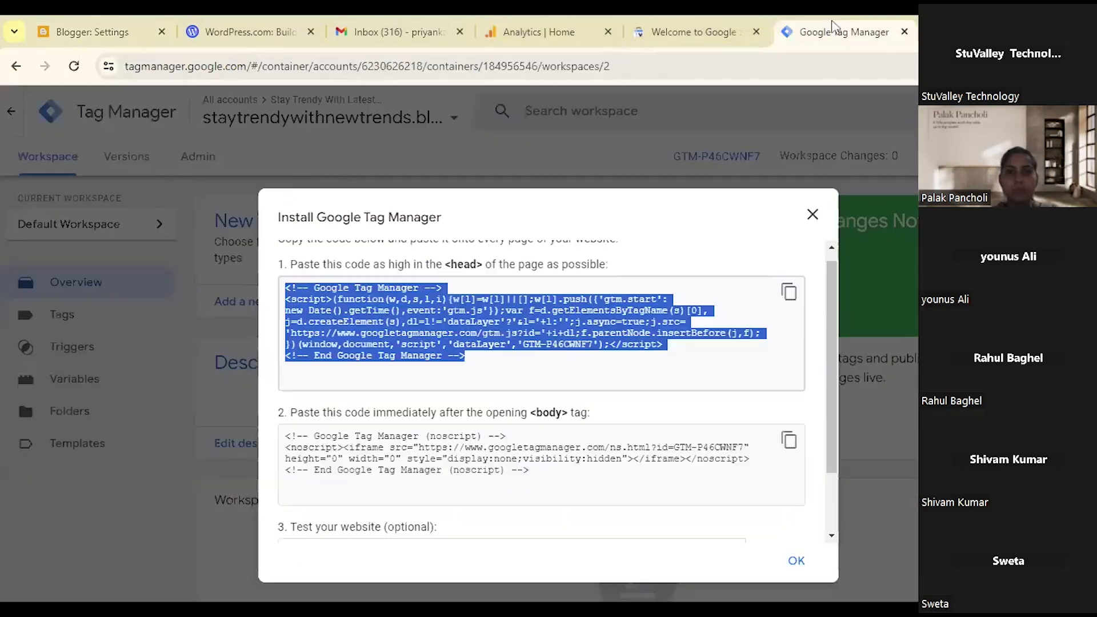
click(536, 36)
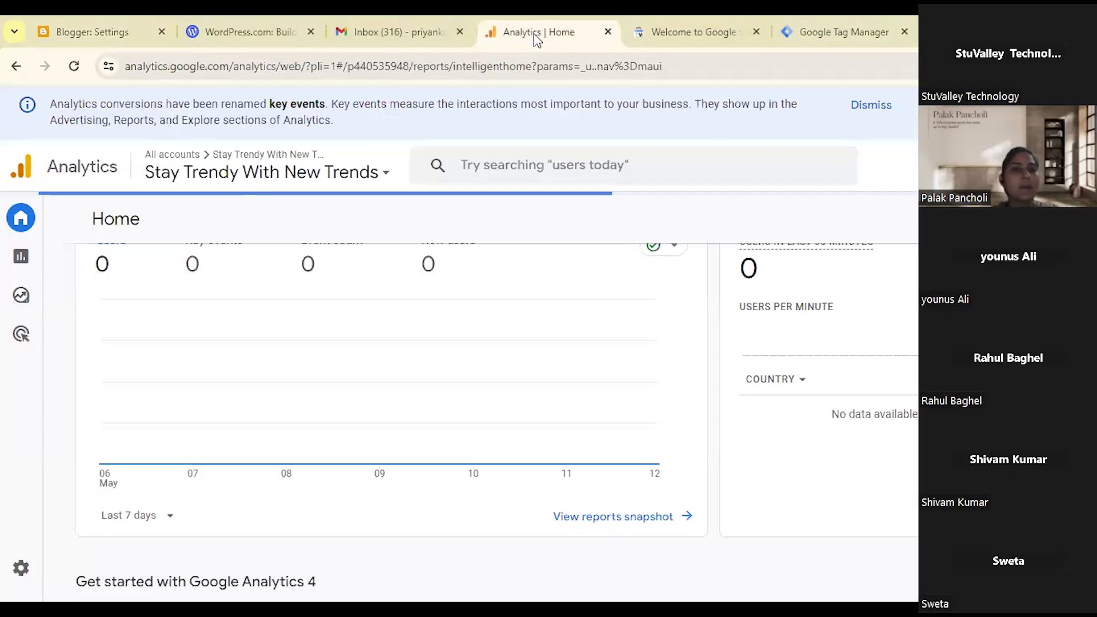
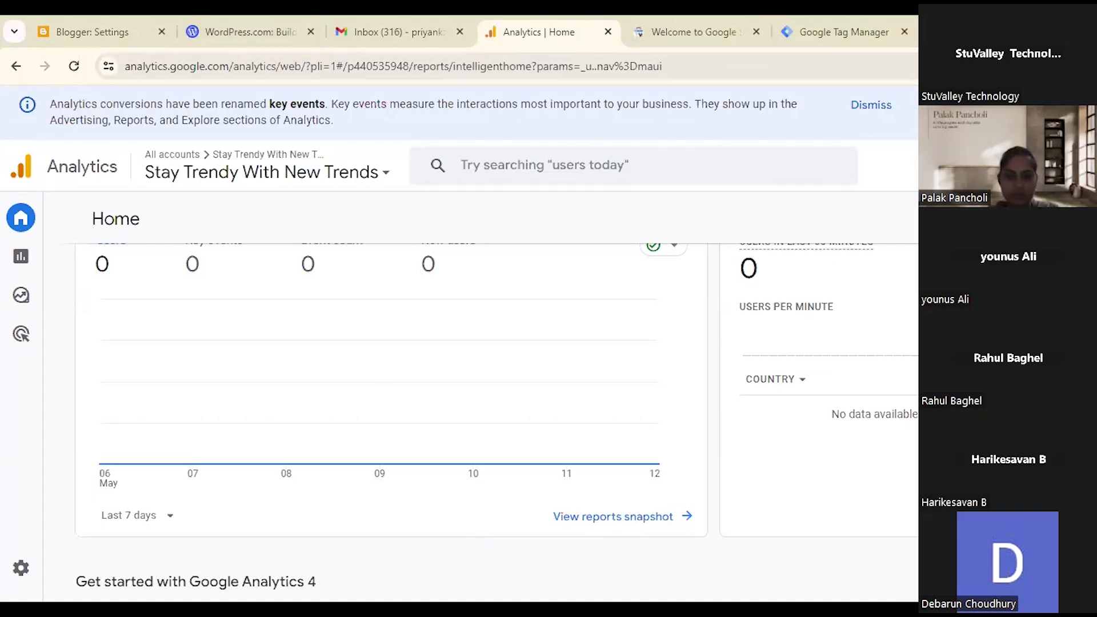
Switch to WordPress.com and create an account by continuing with Google, up to the domain choice.
click(247, 26)
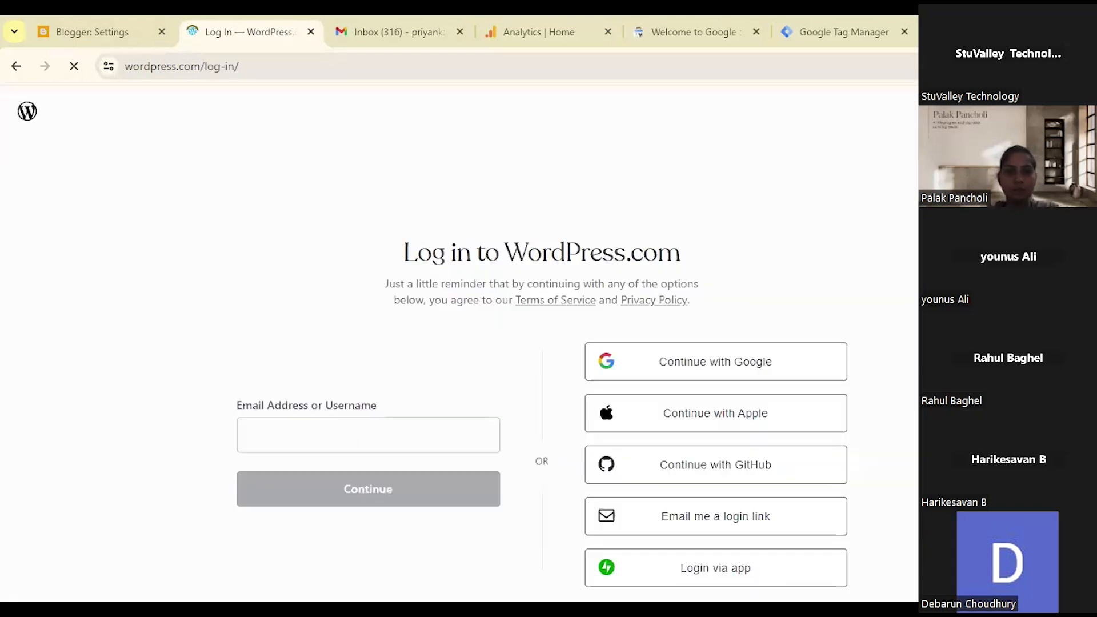
click(318, 450)
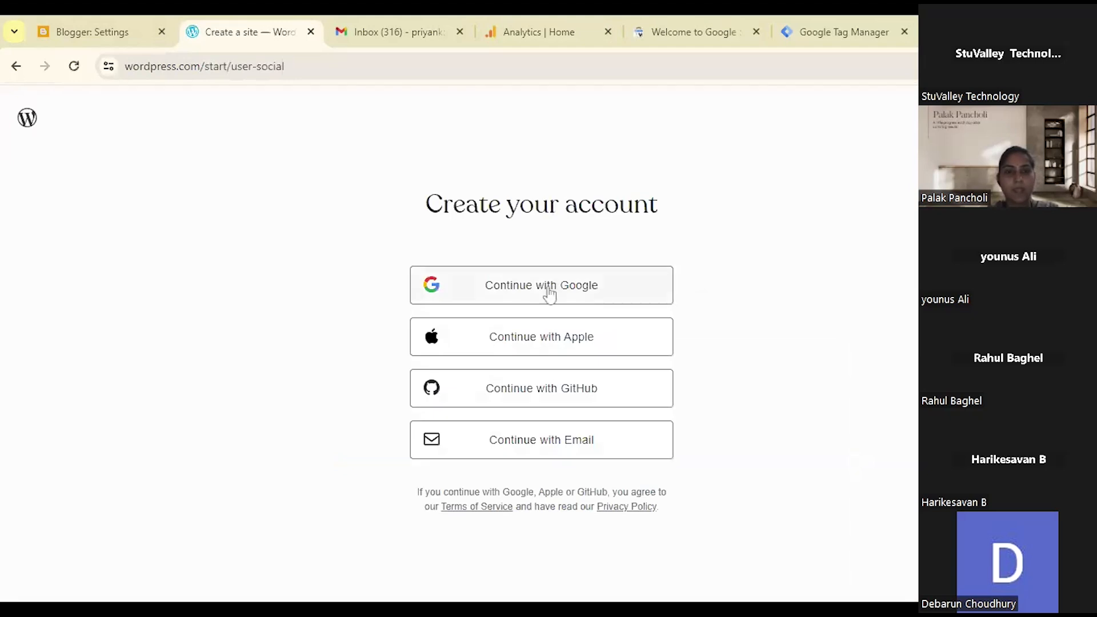
click(548, 289)
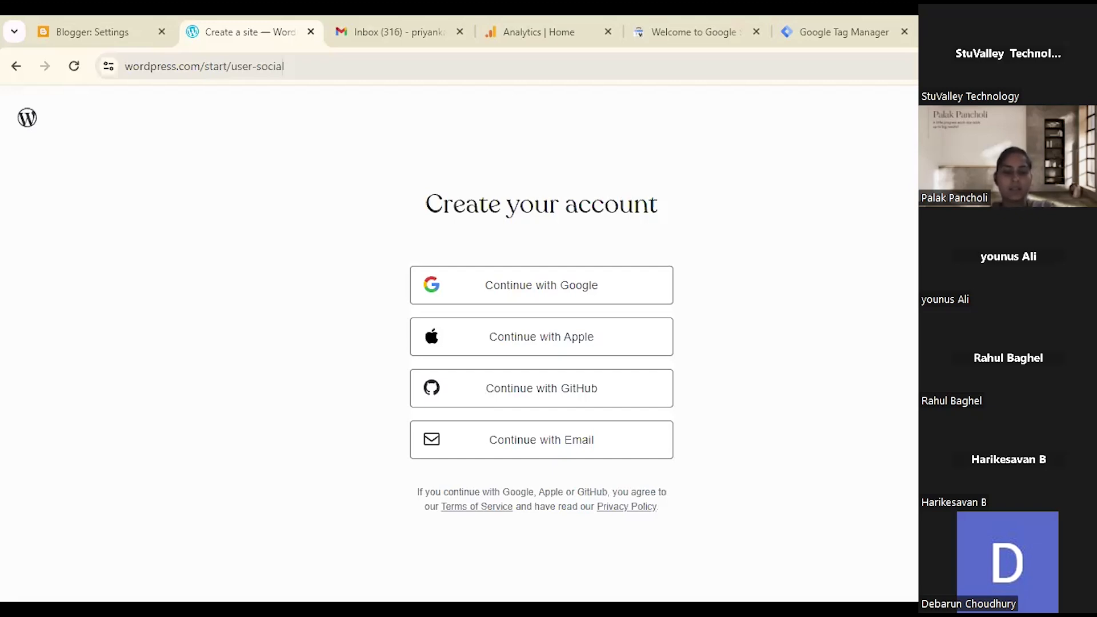
key(Tab)
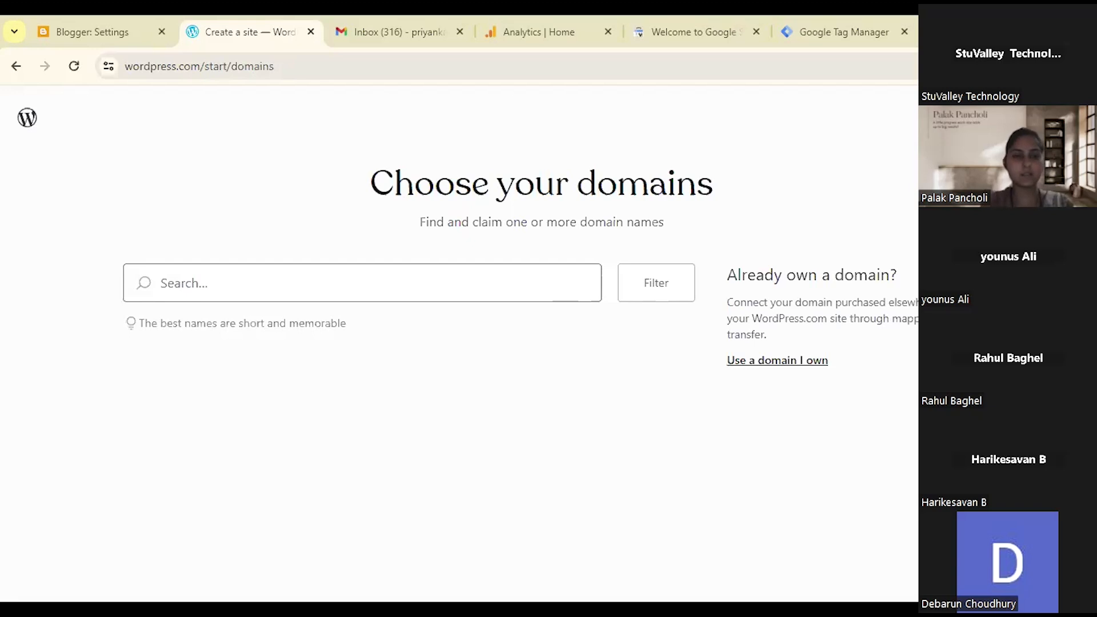
Search the available site domains for WordPressguide.
text(WordP)
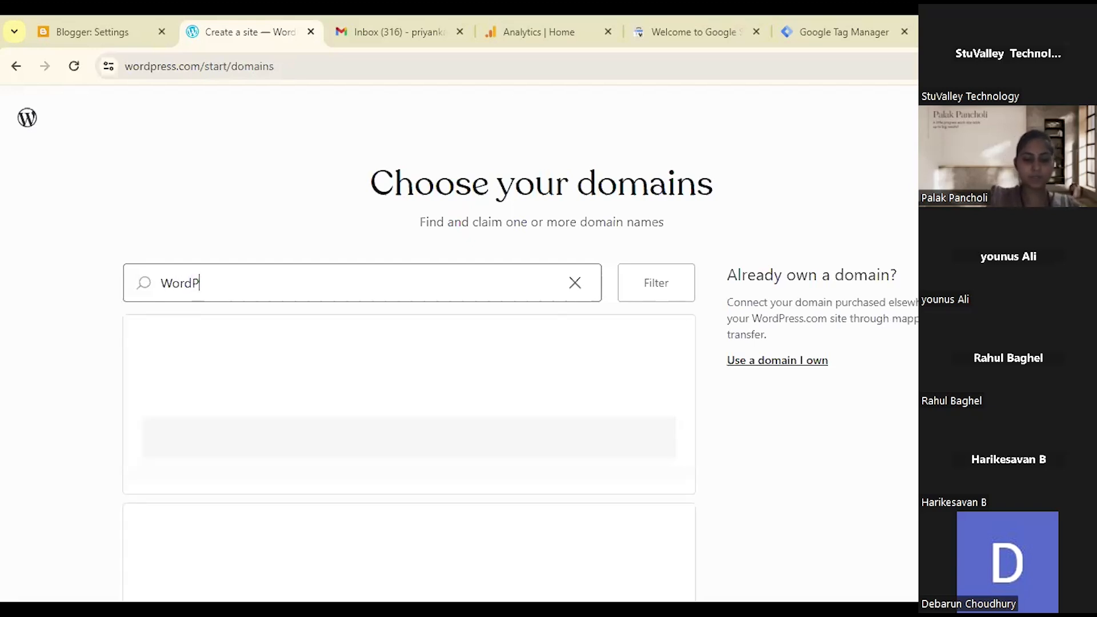
text(ress ?)
key(BackSpace)
key(BackSpace)
key(BackSpace)
text(ss)
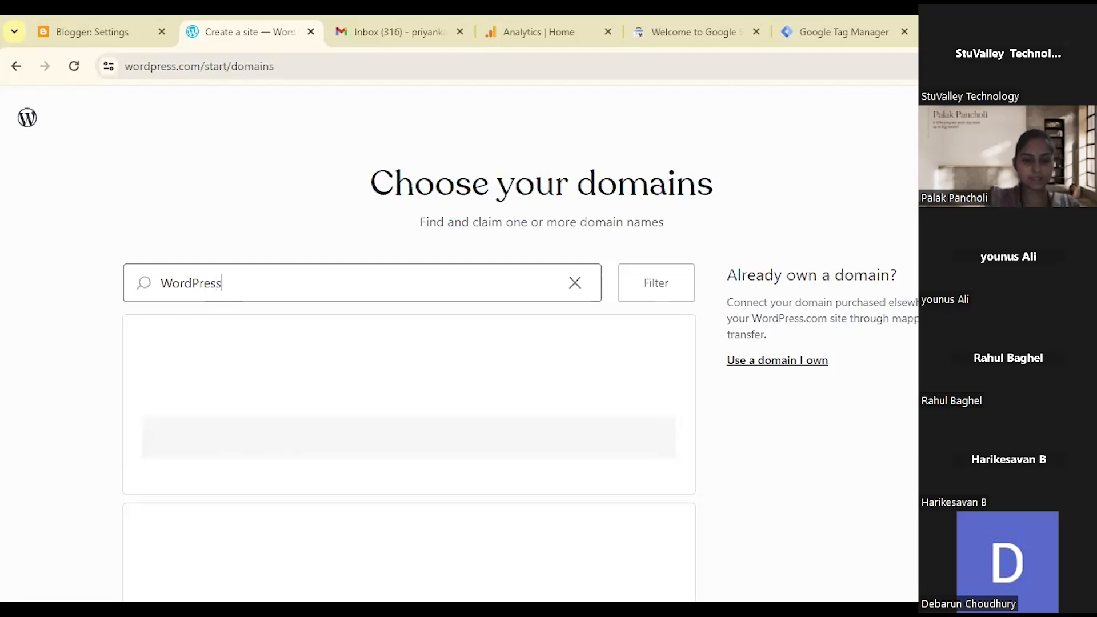
text(guide)
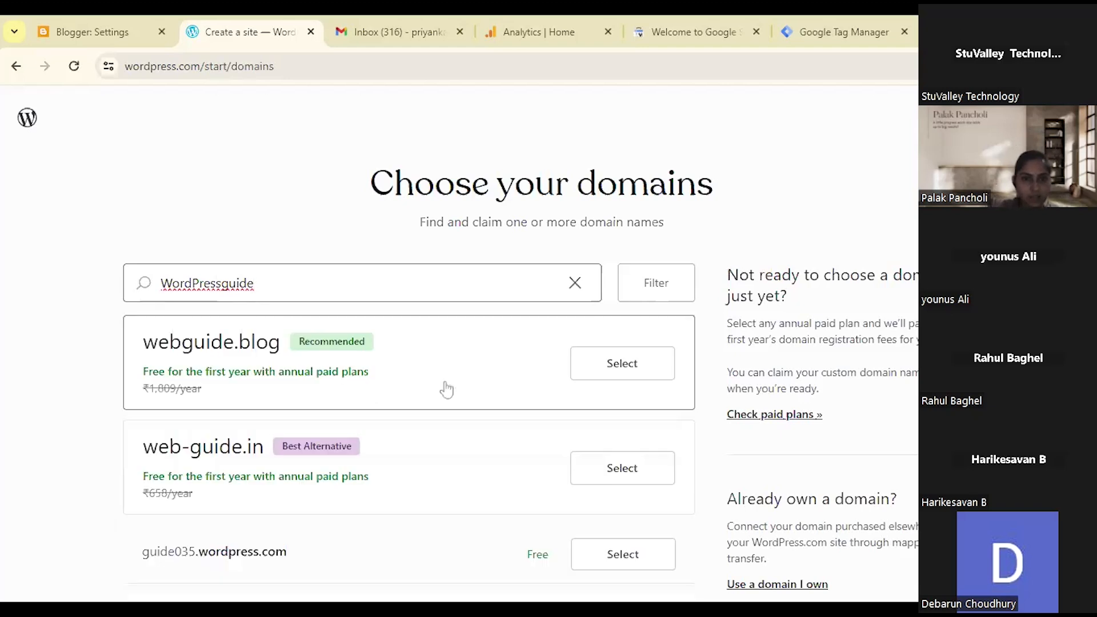
Select the free domain guide035.wordpress.com and continue to the plan choice.
scroll(446, 389, down, 1)
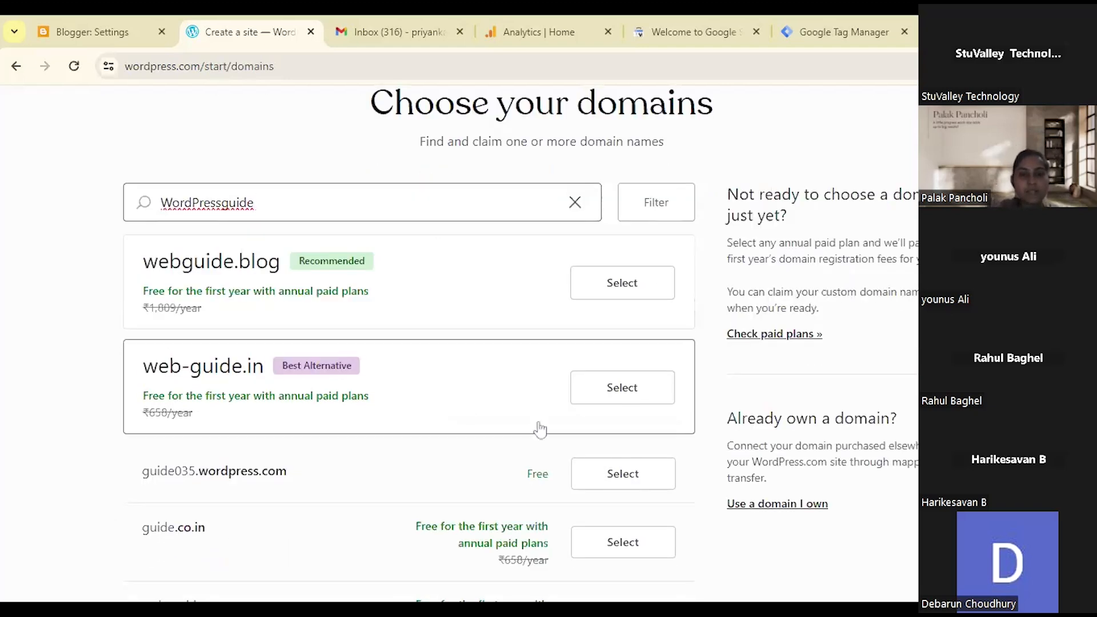
scroll(249, 497, down, 1)
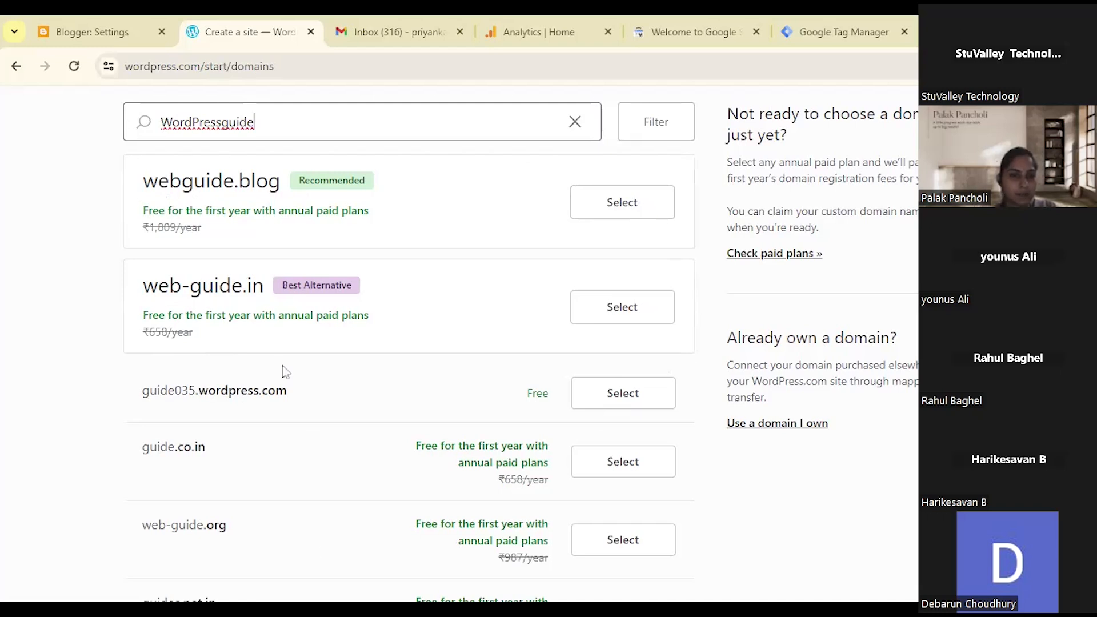
click(639, 397)
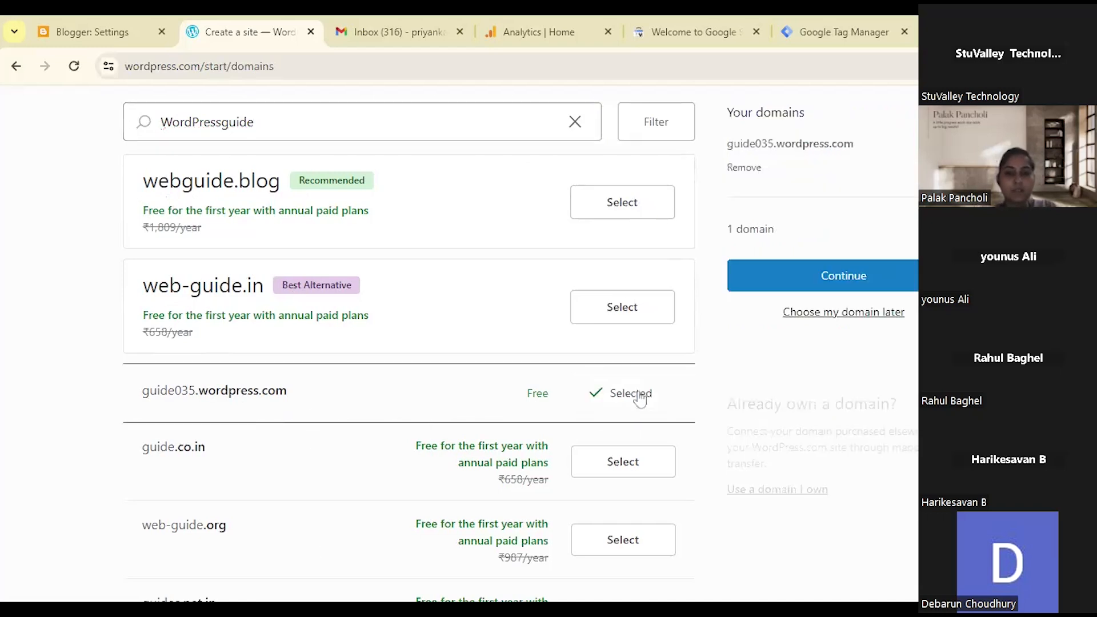
click(844, 278)
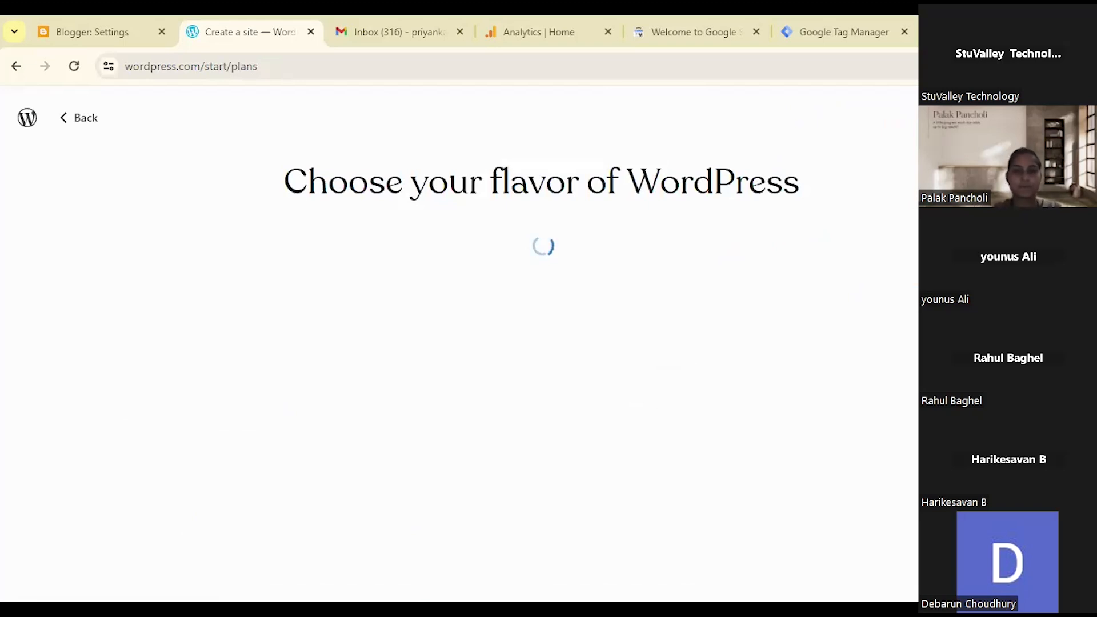
Compare the prices, features and storage of the WordPress.com plans from Free through Enterprise.
scroll(847, 279, down, 2)
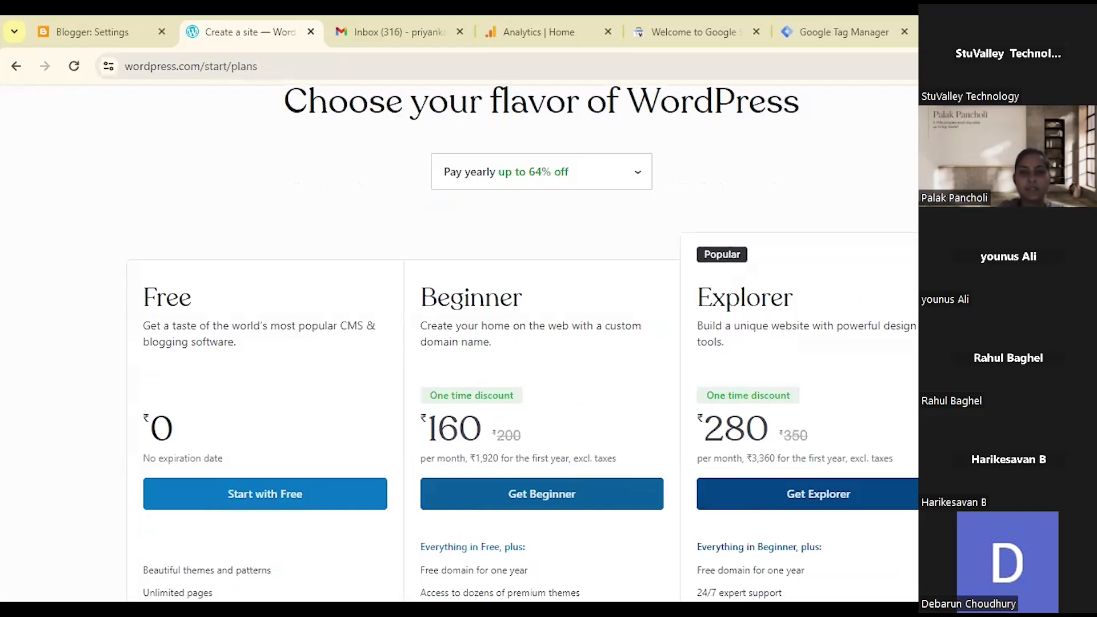
scroll(459, 343, down, 3)
scroll(524, 343, down, 3)
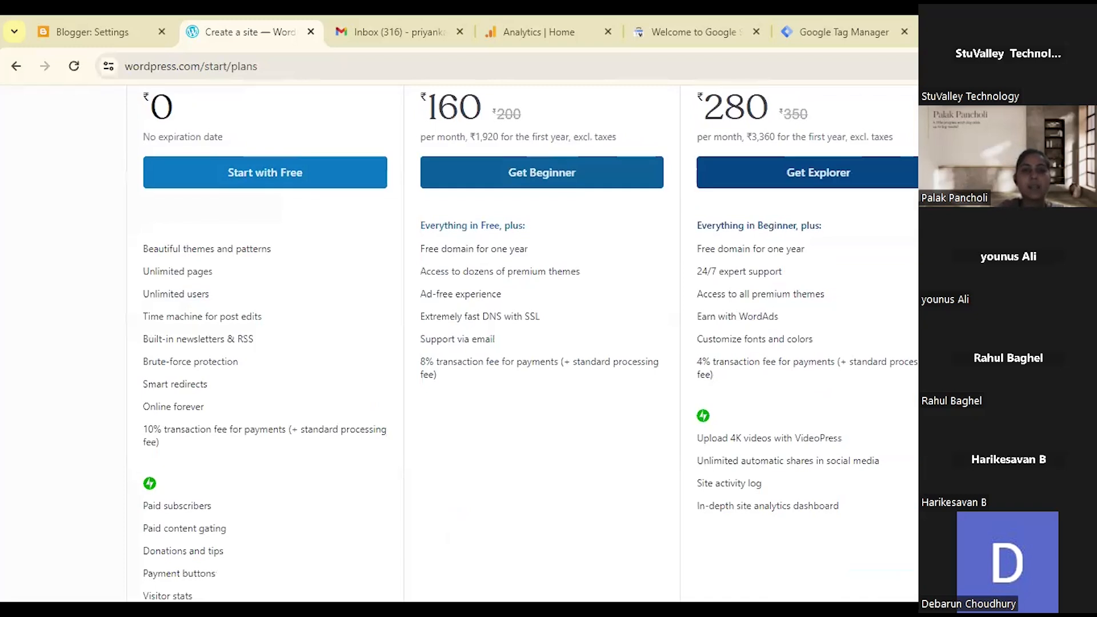
scroll(525, 342, up, 6)
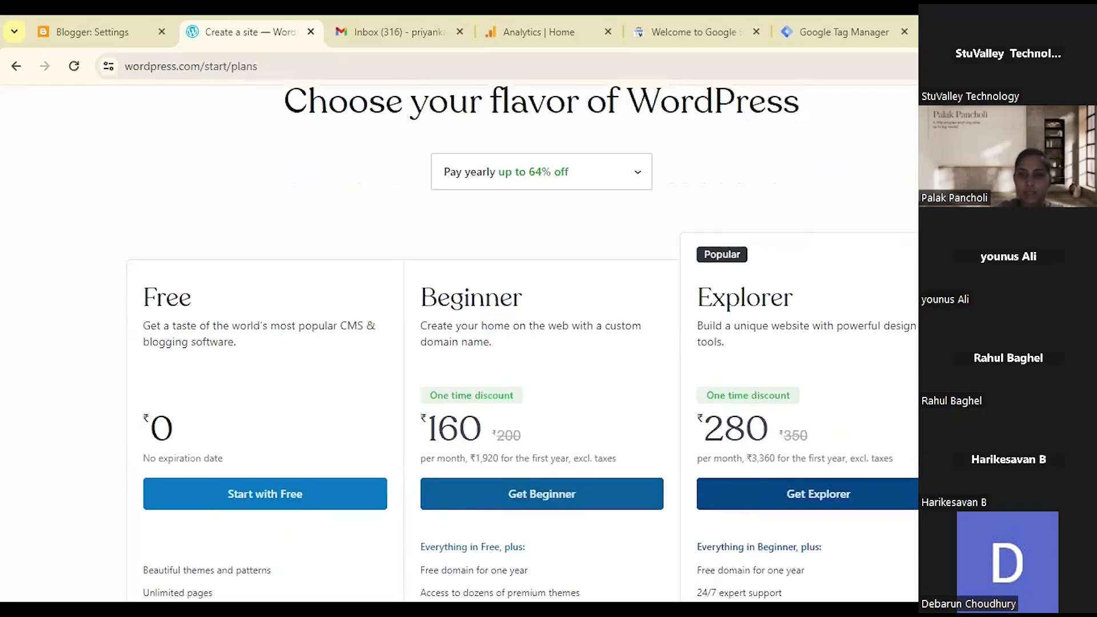
scroll(849, 323, down, 1)
scroll(350, 200, down, 1)
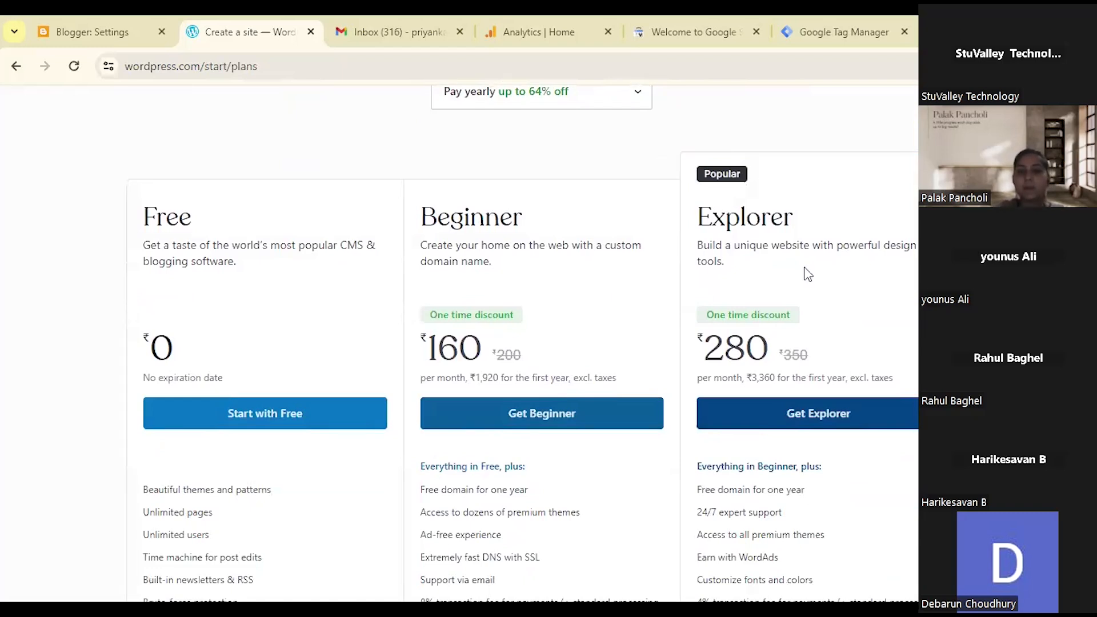
scroll(815, 280, down, 5)
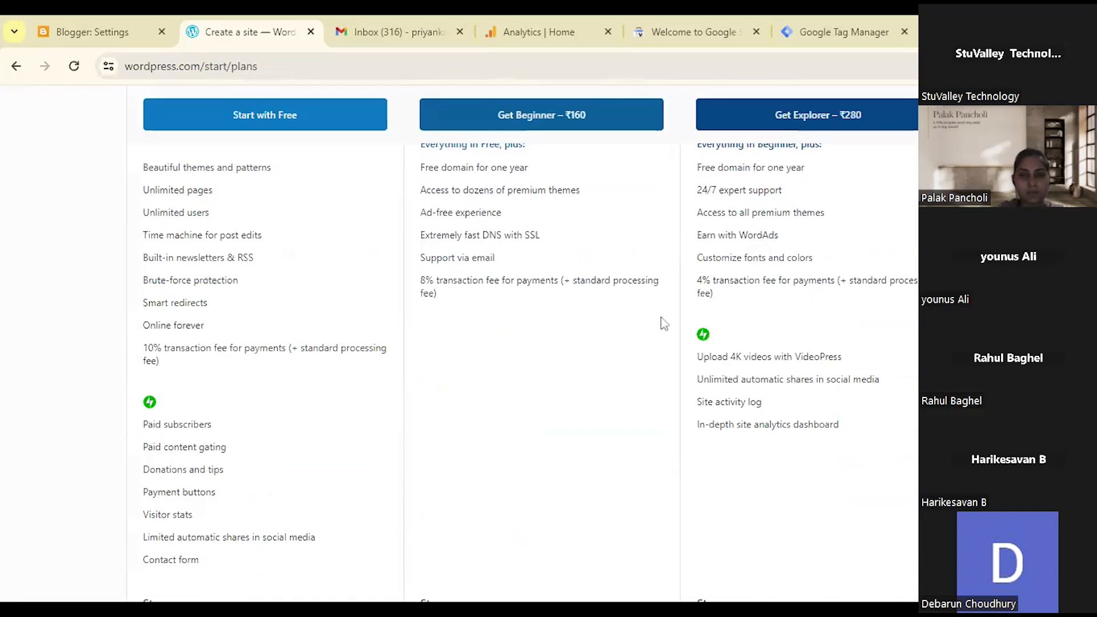
scroll(658, 323, up, 4)
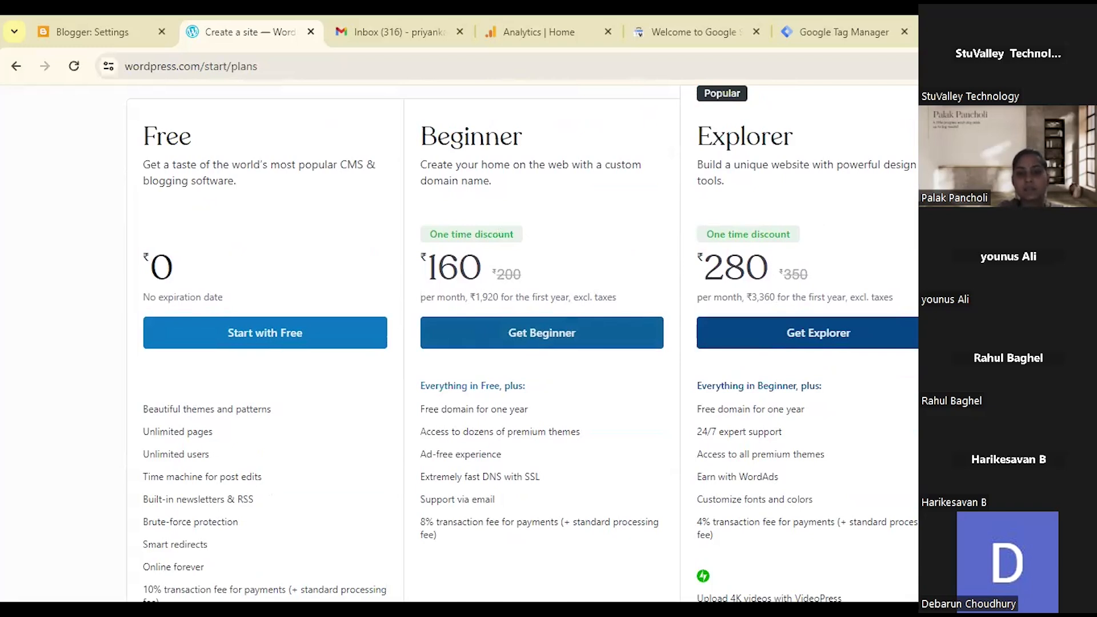
scroll(539, 392, down, 3)
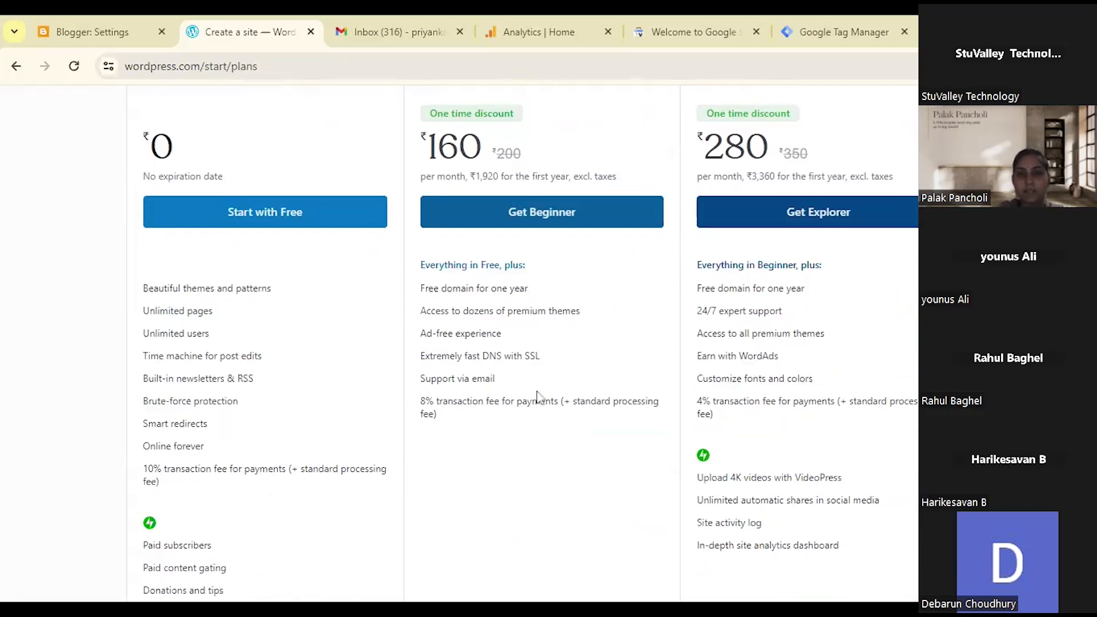
scroll(538, 392, up, 3)
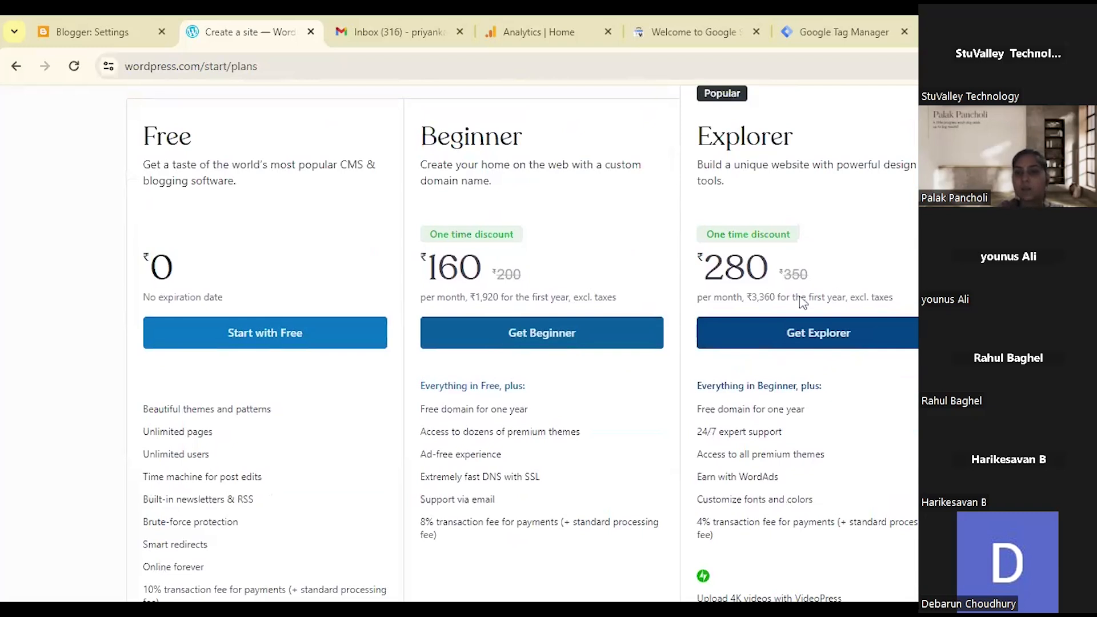
scroll(783, 387, down, 3)
scroll(785, 388, down, 7)
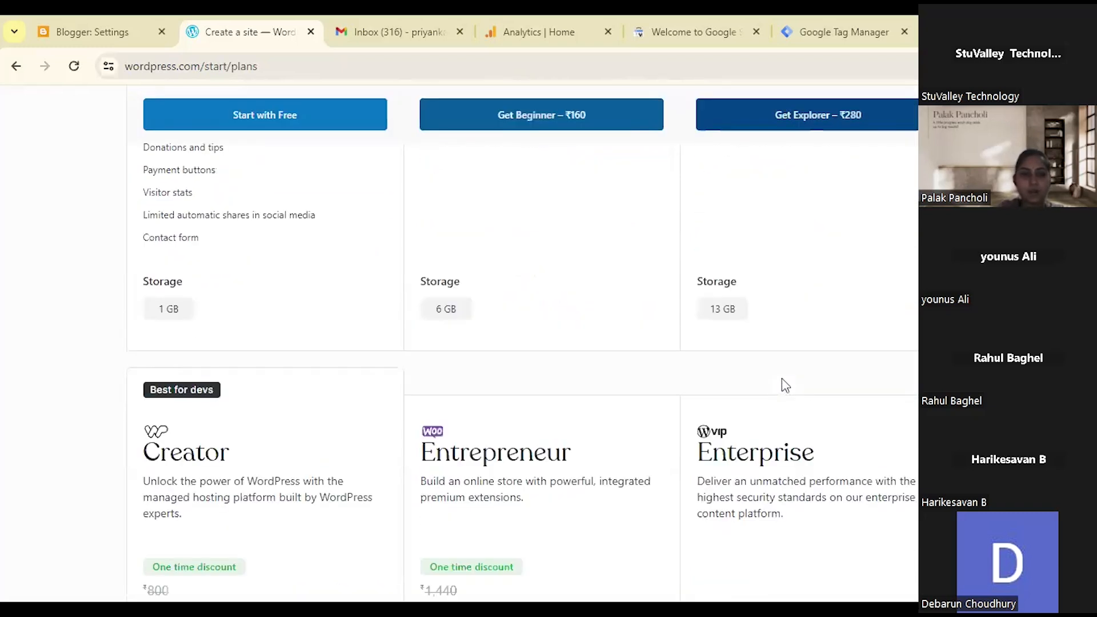
scroll(550, 372, down, 4)
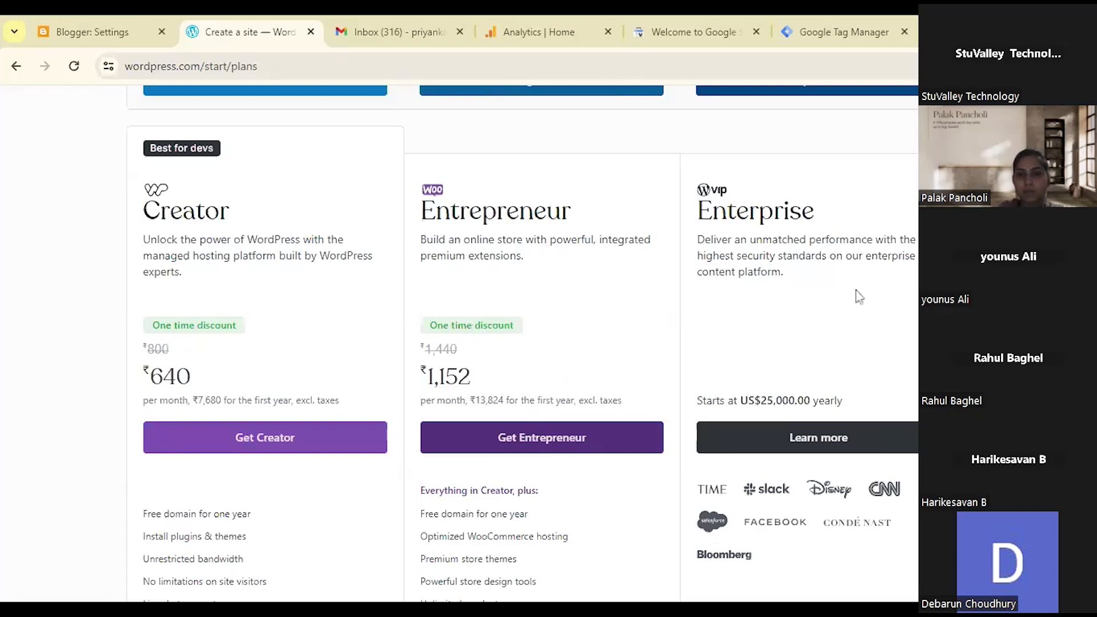
scroll(827, 341, down, 11)
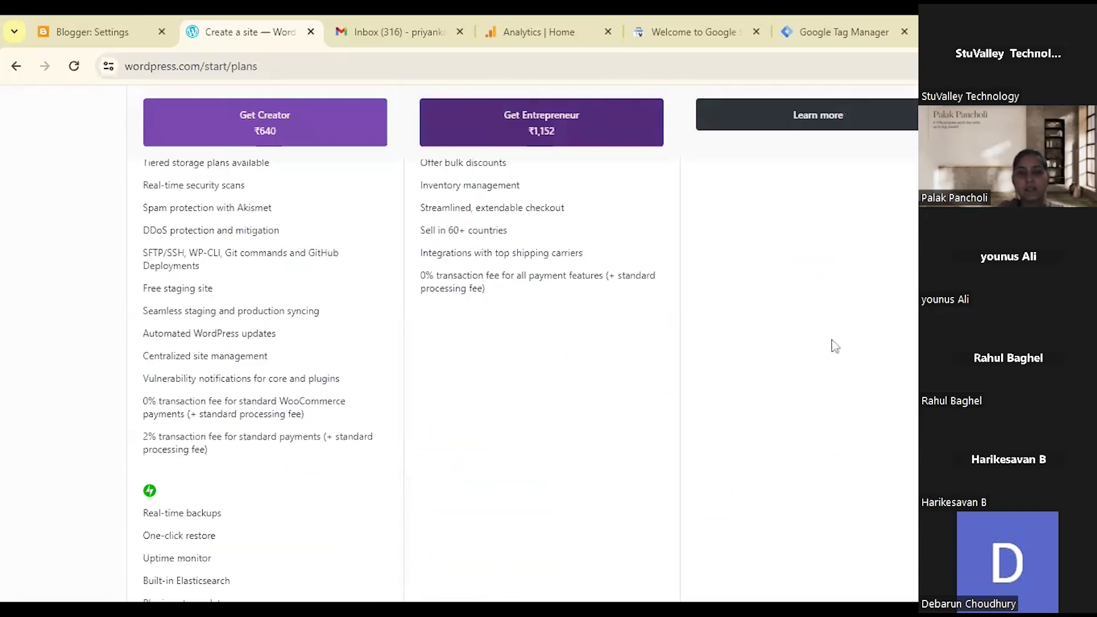
scroll(834, 345, down, 4)
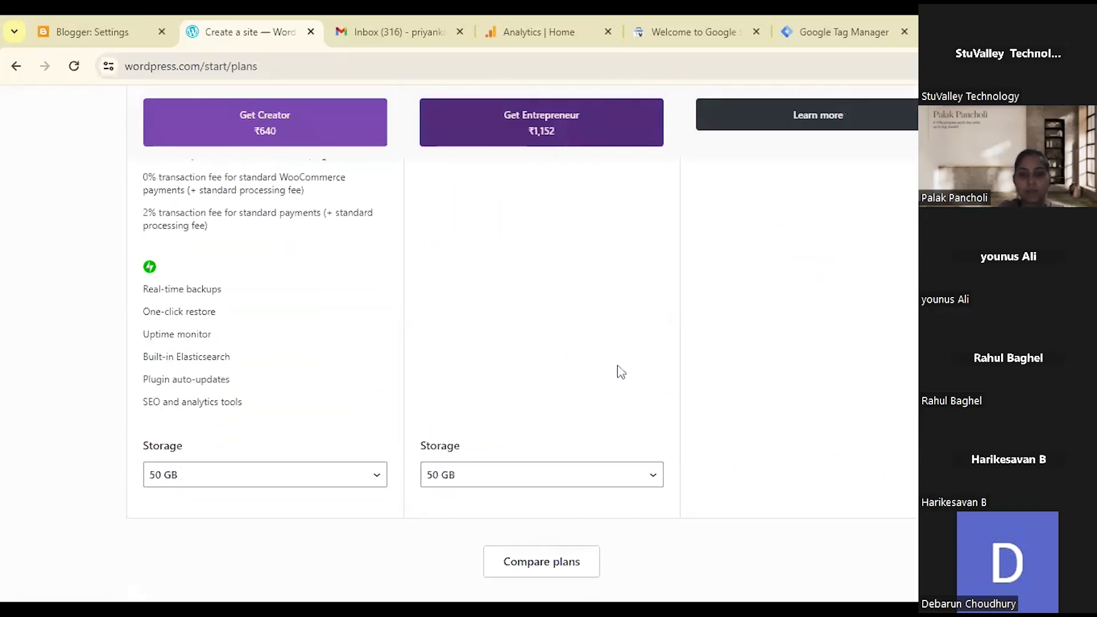
scroll(621, 371, up, 15)
scroll(615, 360, up, 10)
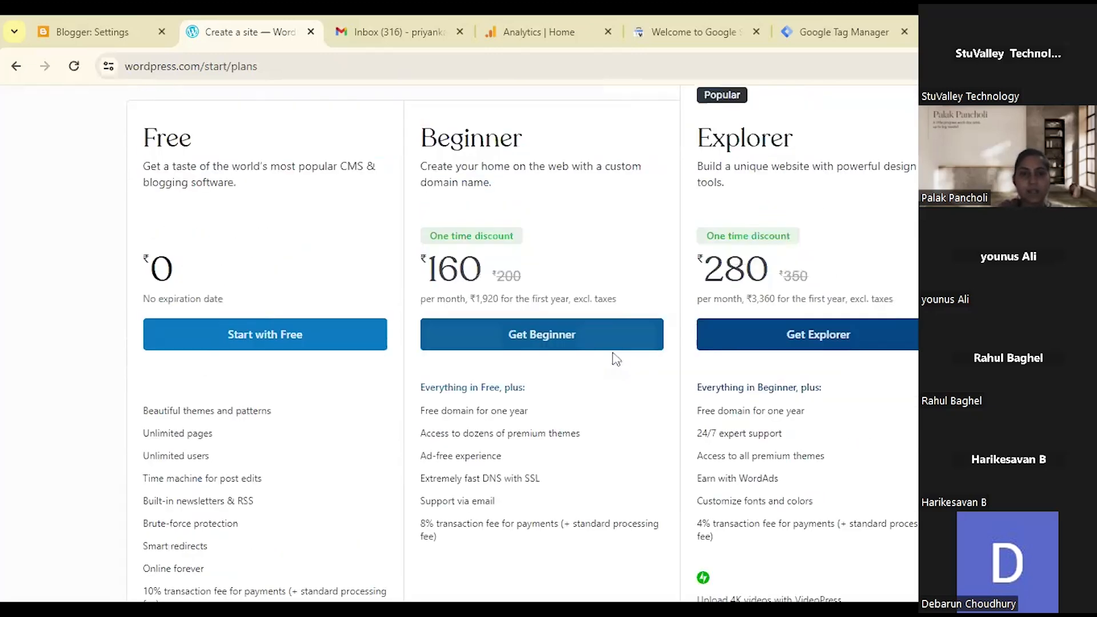
Start the new WordPress.com site with the Free plan.
scroll(616, 359, down, 3)
scroll(615, 359, up, 4)
click(257, 419)
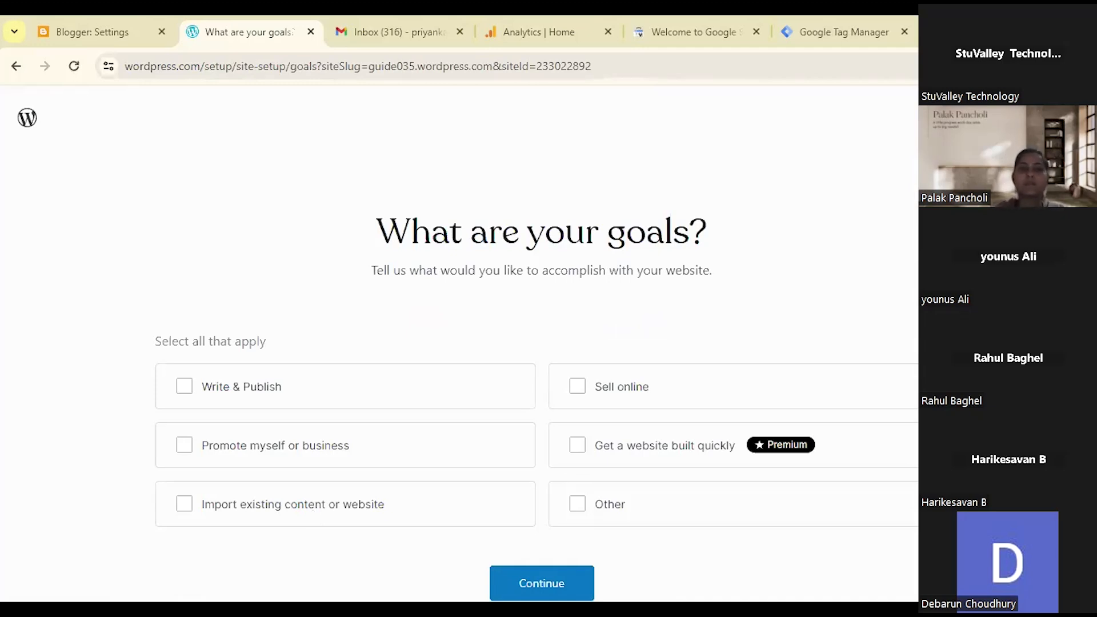
Set the website goal to Other and continue to the design choices.
scroll(698, 380, down, 1)
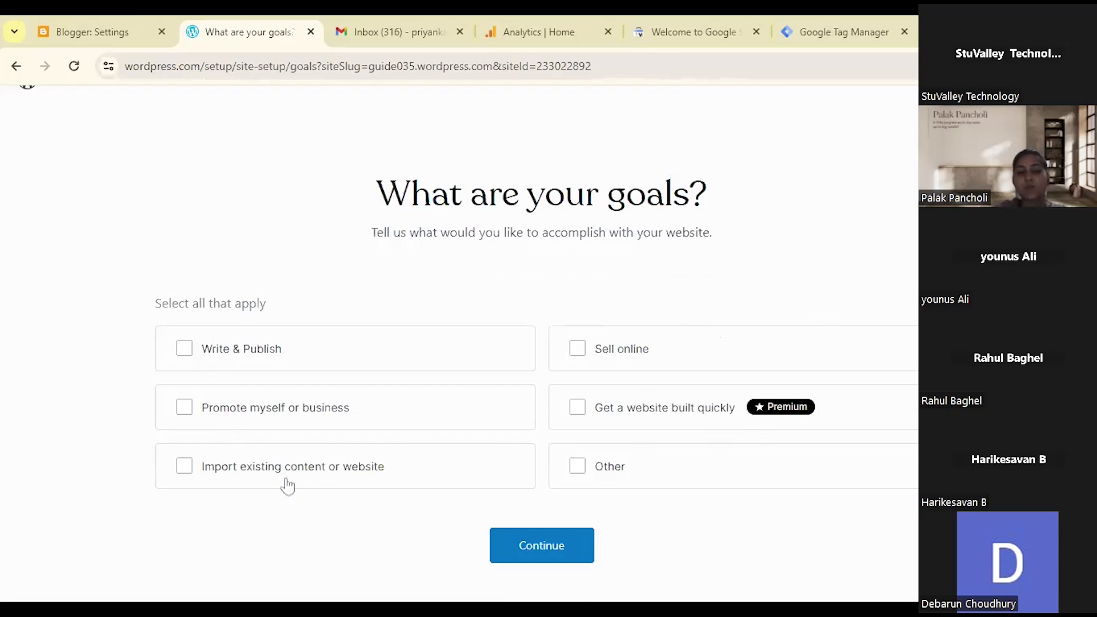
click(579, 468)
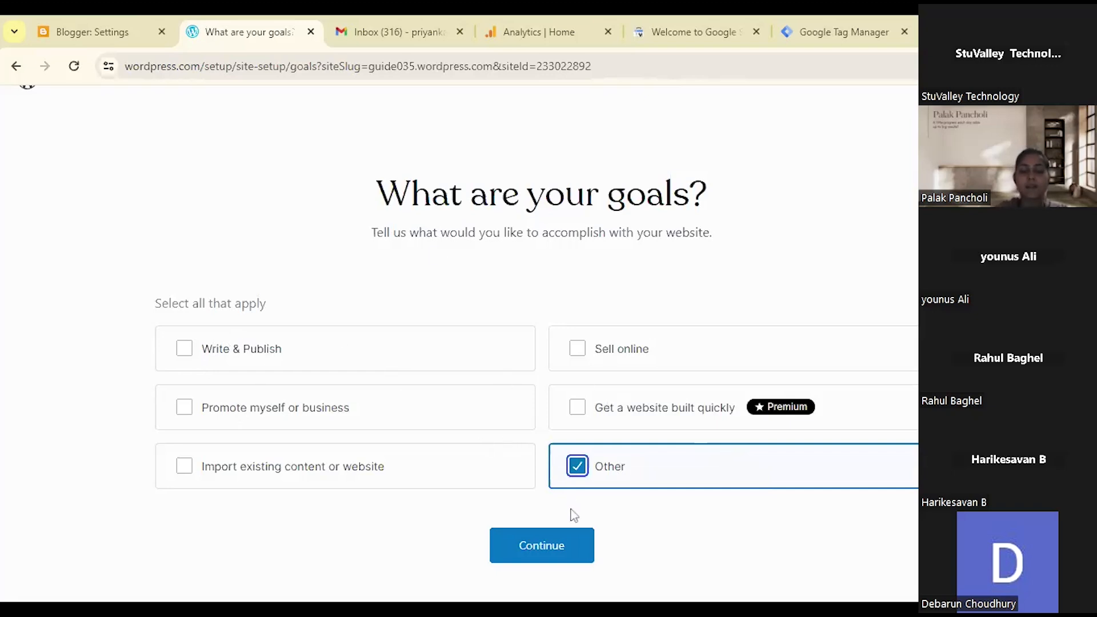
click(543, 548)
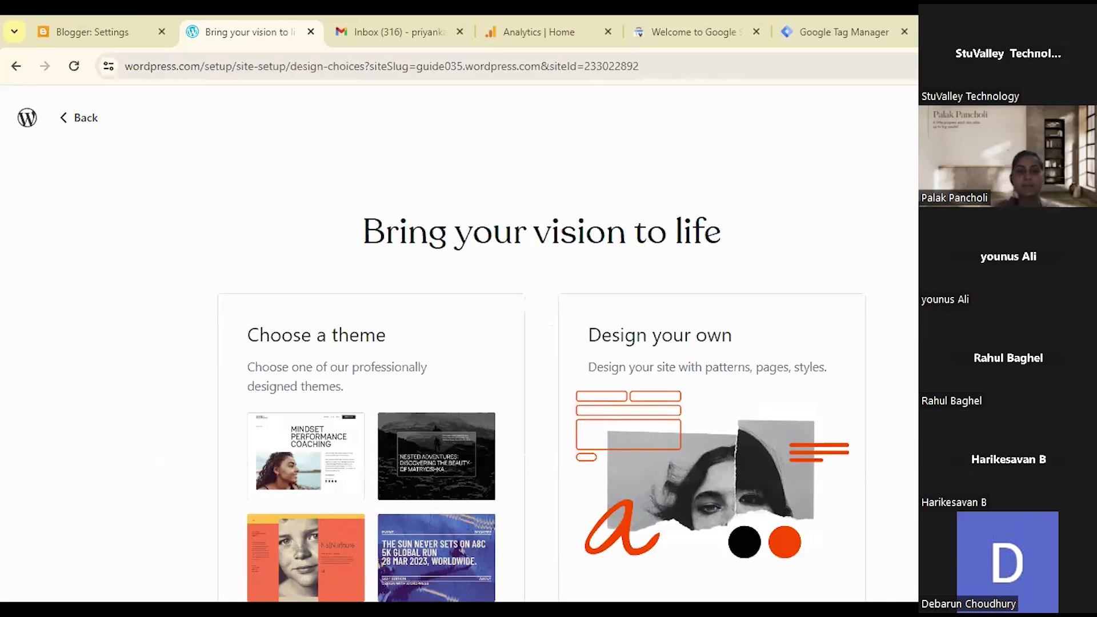
Choose to build the site from a professionally designed theme and check the Business designs, including the upgrade note on Hevor.
scroll(547, 540, down, 1)
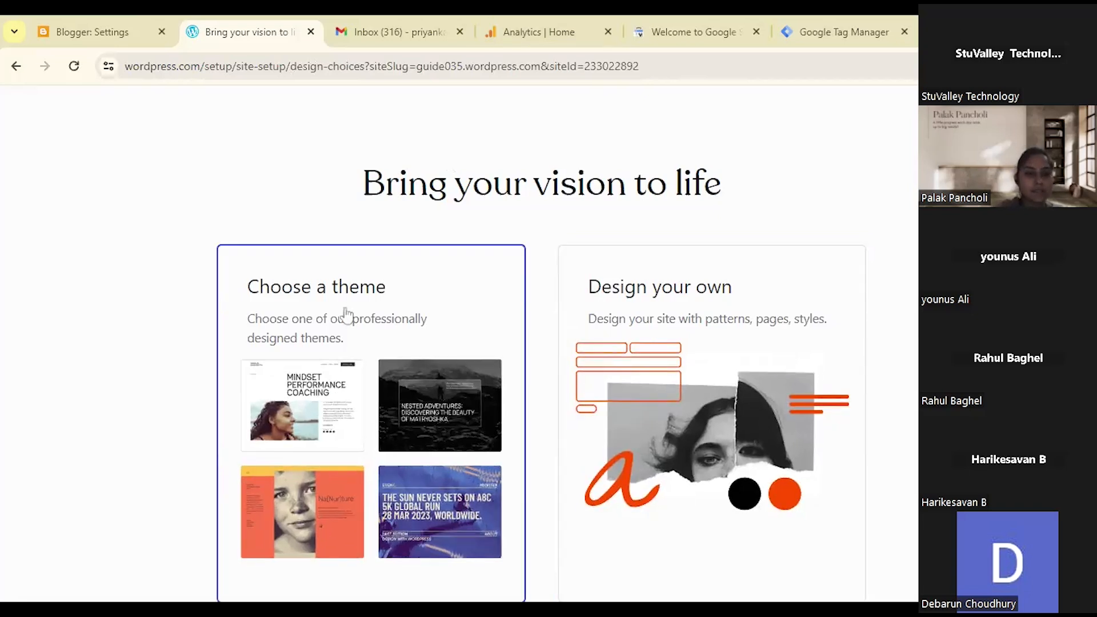
click(365, 370)
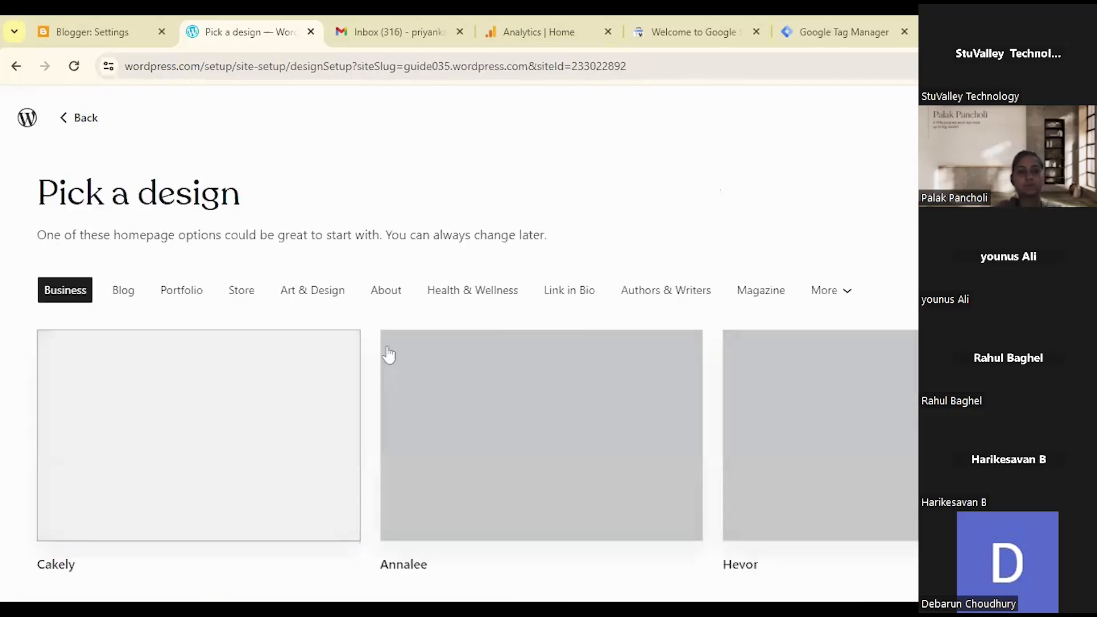
scroll(642, 301, down, 2)
scroll(646, 301, down, 2)
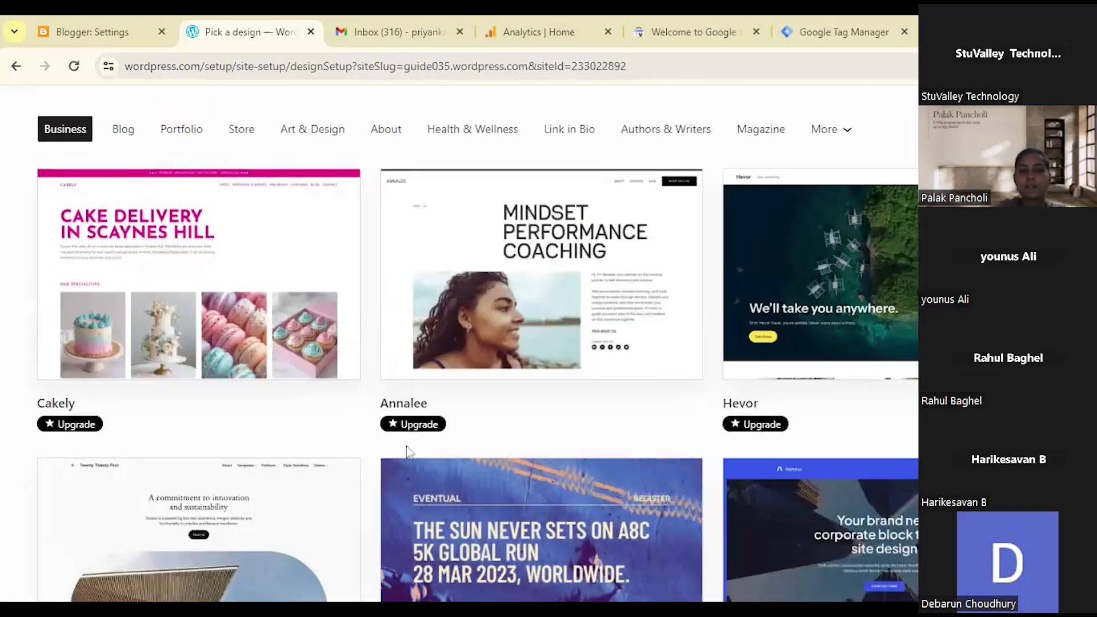
mouse_move(753, 427)
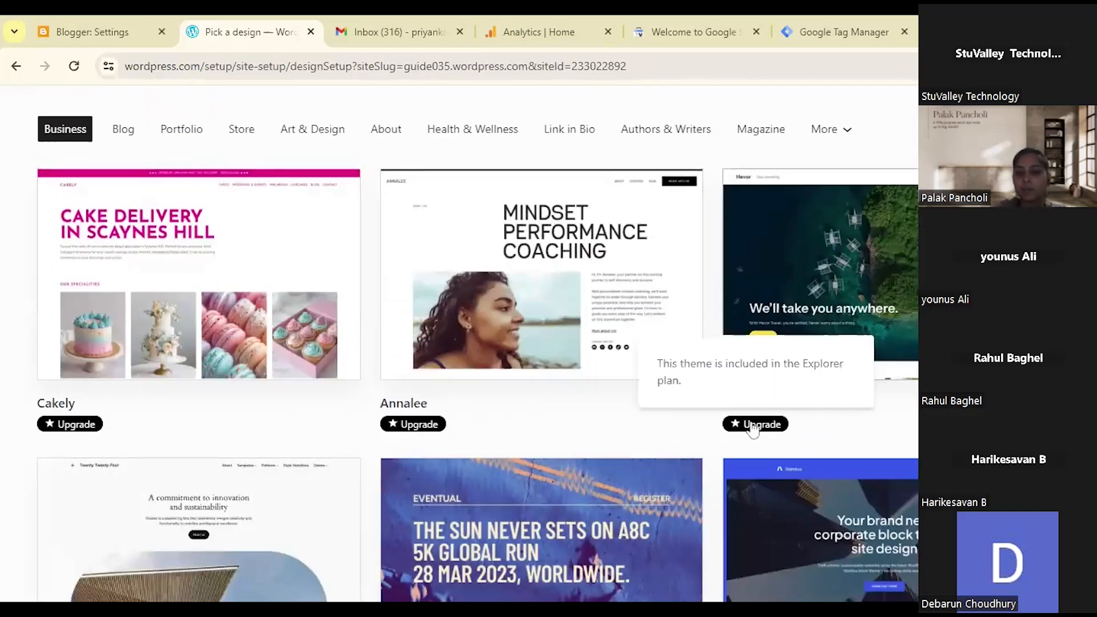
Browse the Business designs down to the Design your own section, comparing the free themes with those marked Upgrade.
scroll(742, 450, down, 1)
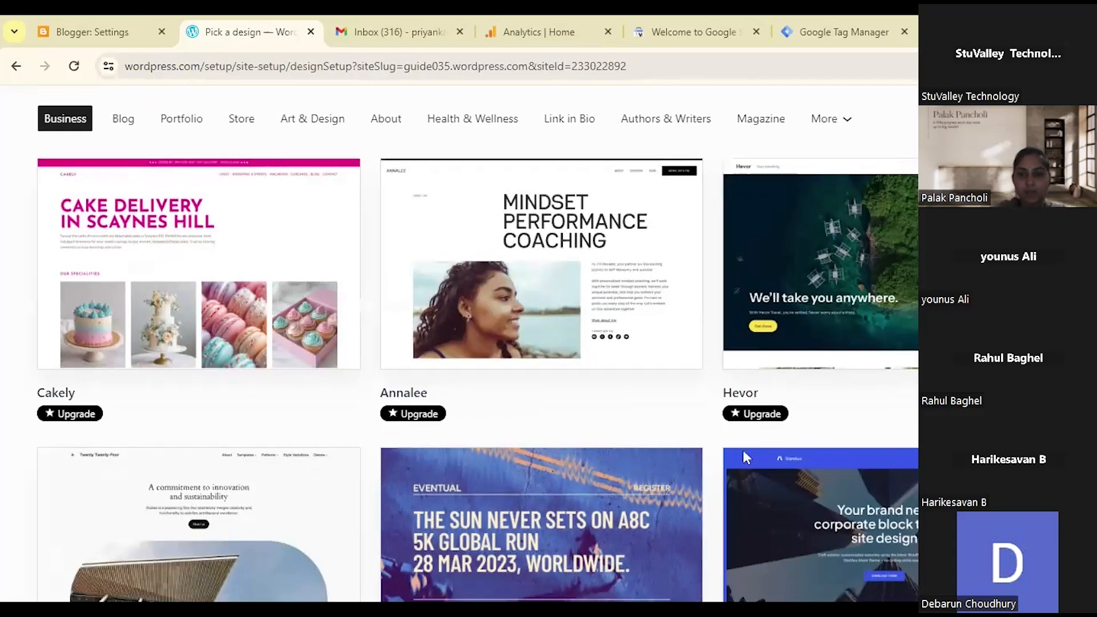
scroll(742, 450, down, 6)
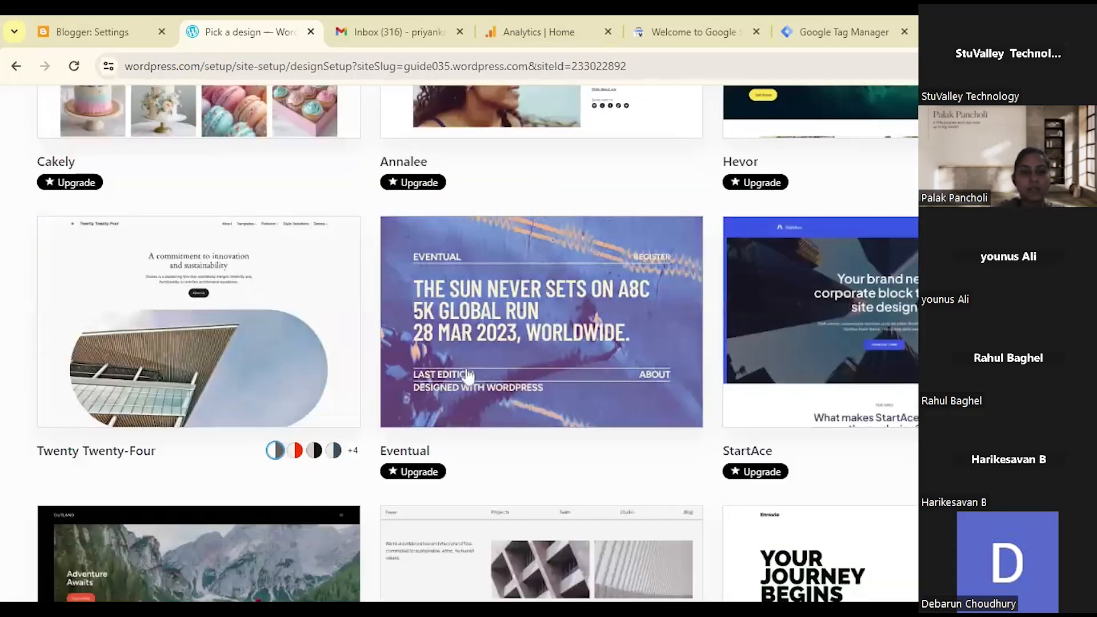
scroll(561, 429, down, 4)
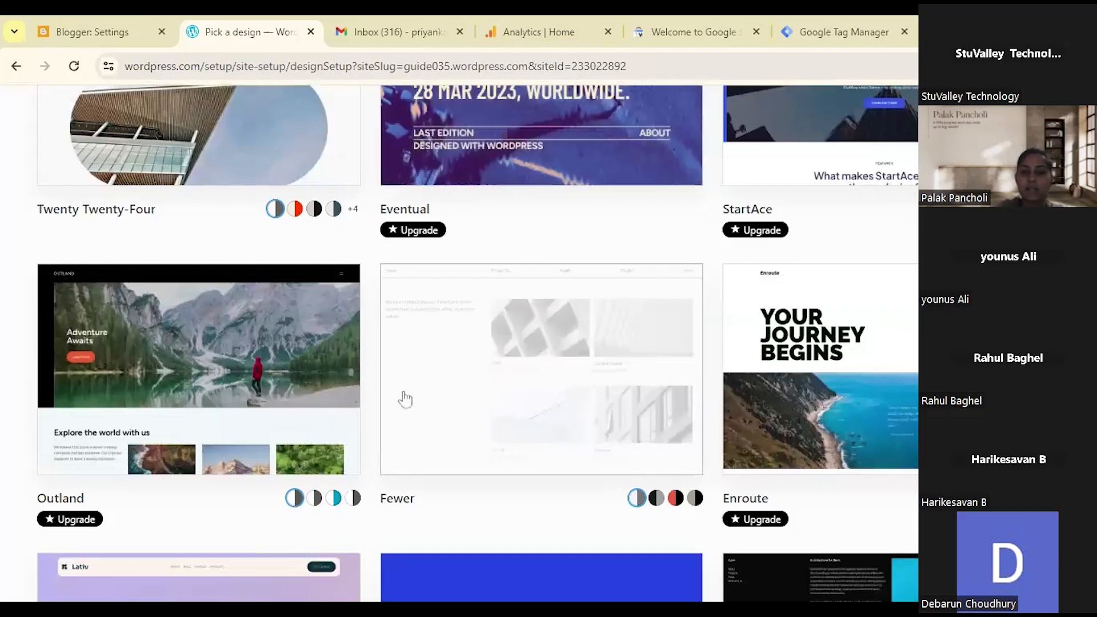
scroll(673, 509, down, 4)
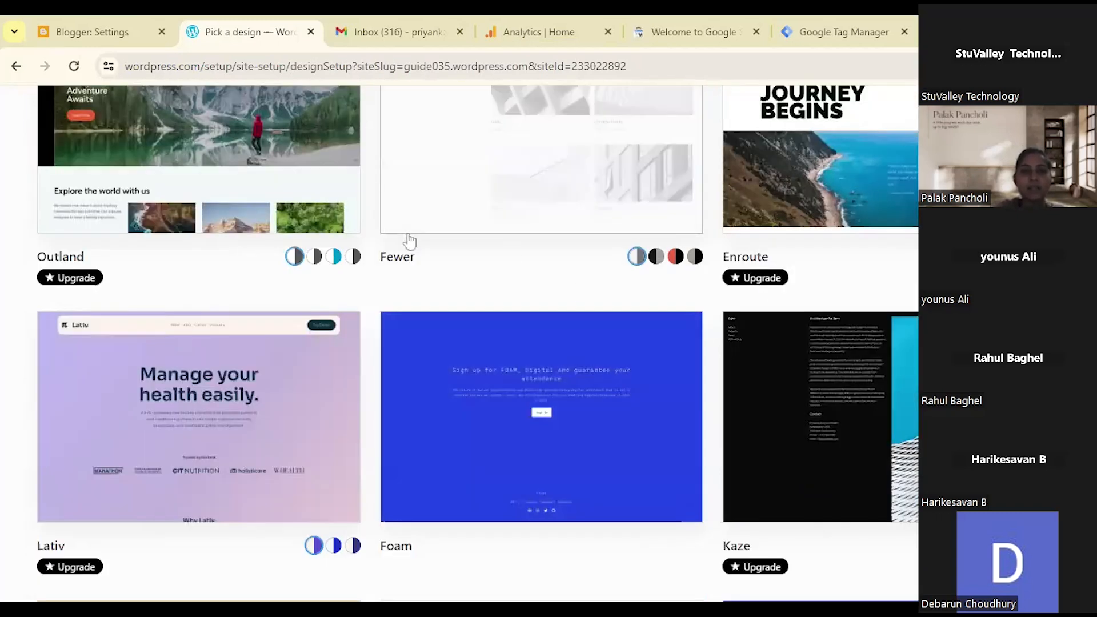
scroll(505, 496, down, 7)
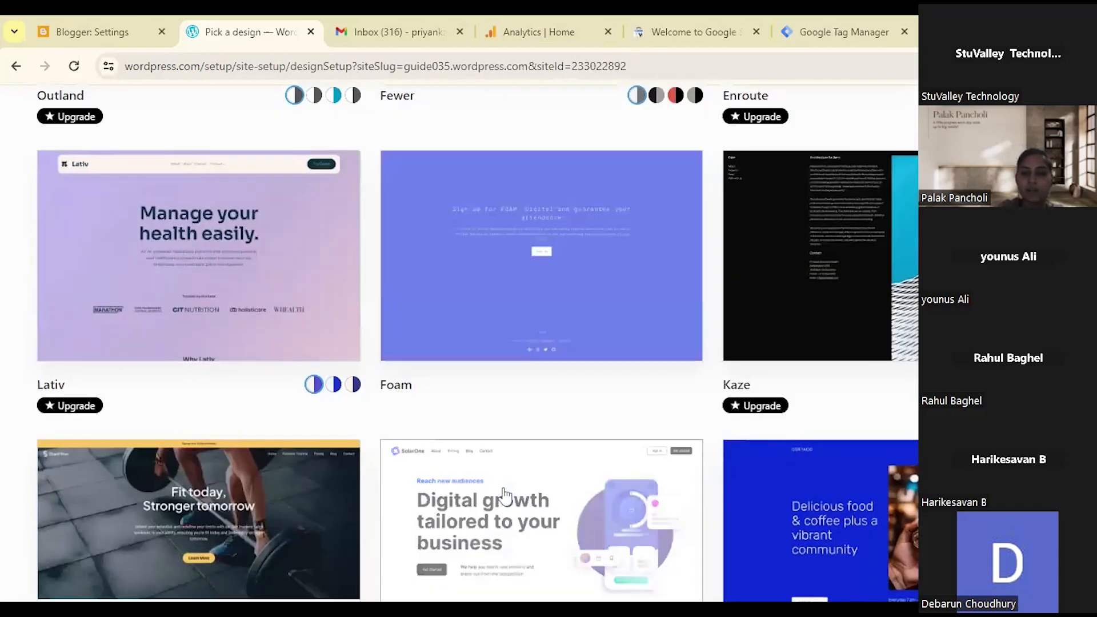
scroll(505, 496, down, 3)
scroll(505, 497, down, 4)
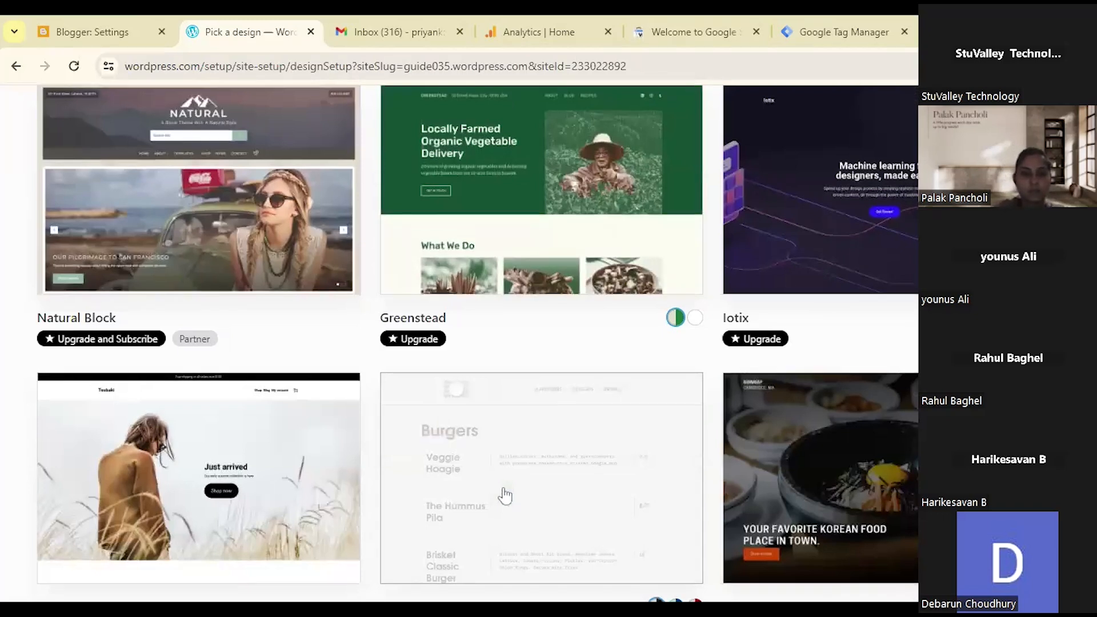
scroll(505, 496, down, 1)
scroll(505, 495, down, 2)
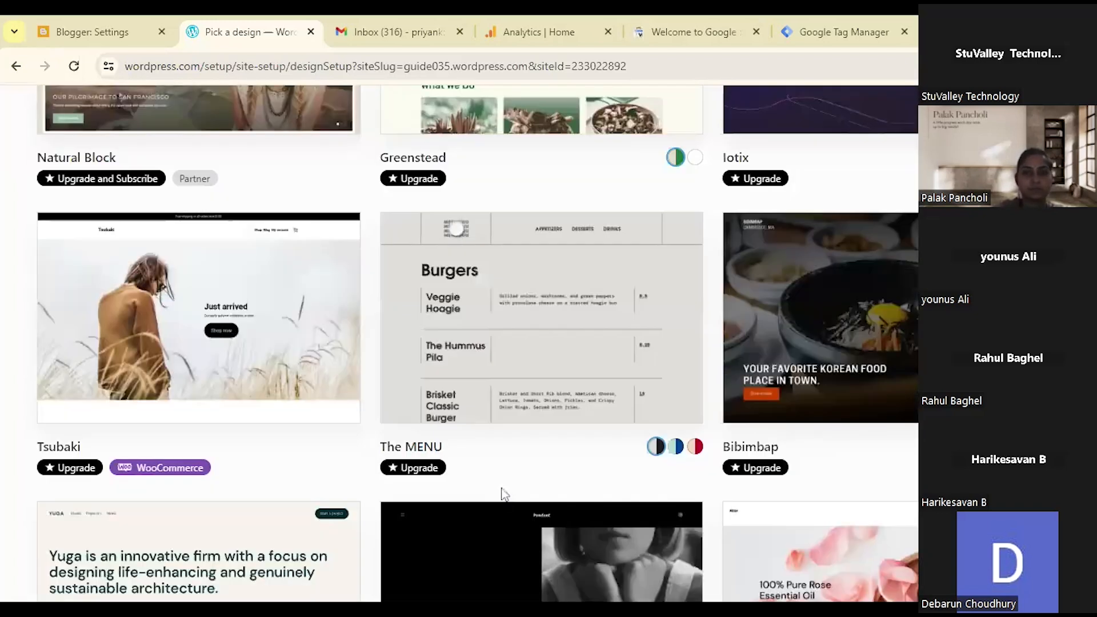
scroll(505, 495, down, 8)
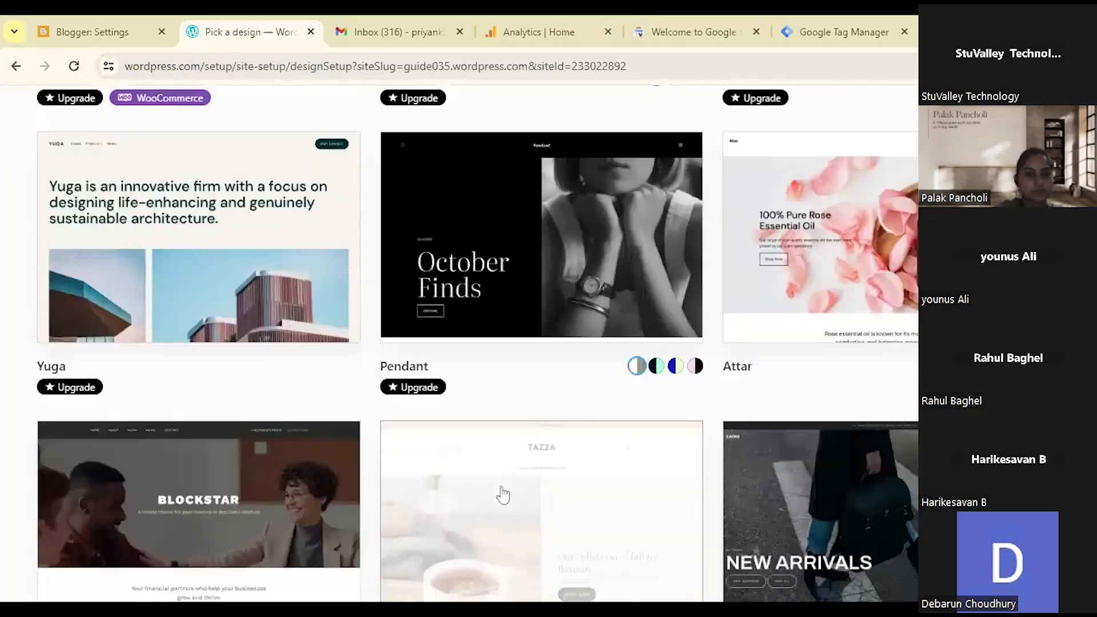
scroll(502, 494, down, 8)
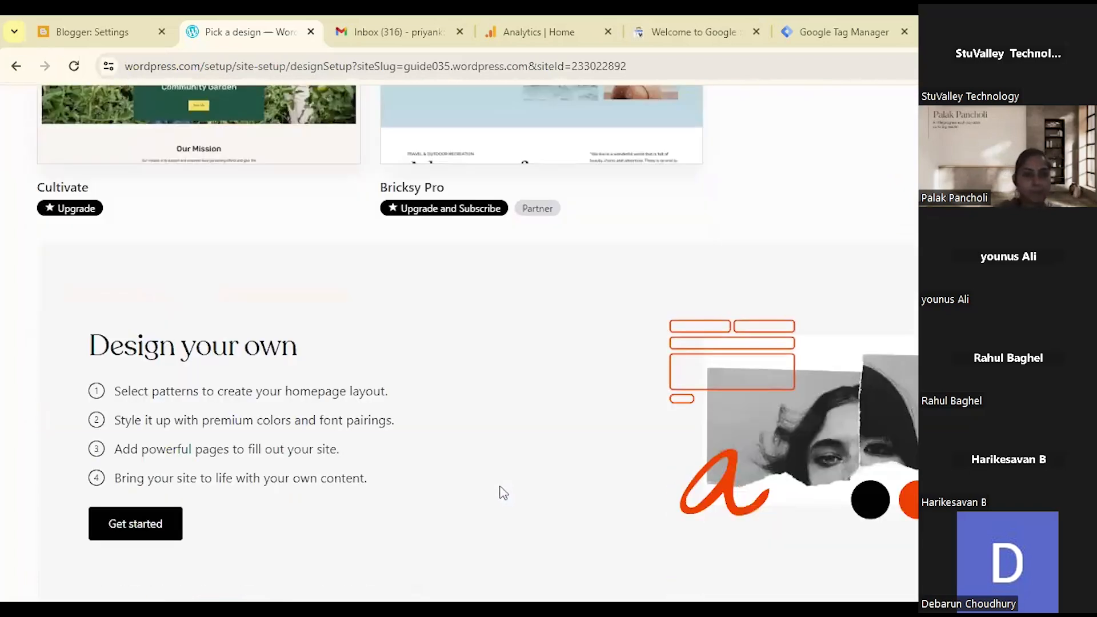
scroll(503, 492, up, 4)
scroll(501, 496, up, 20)
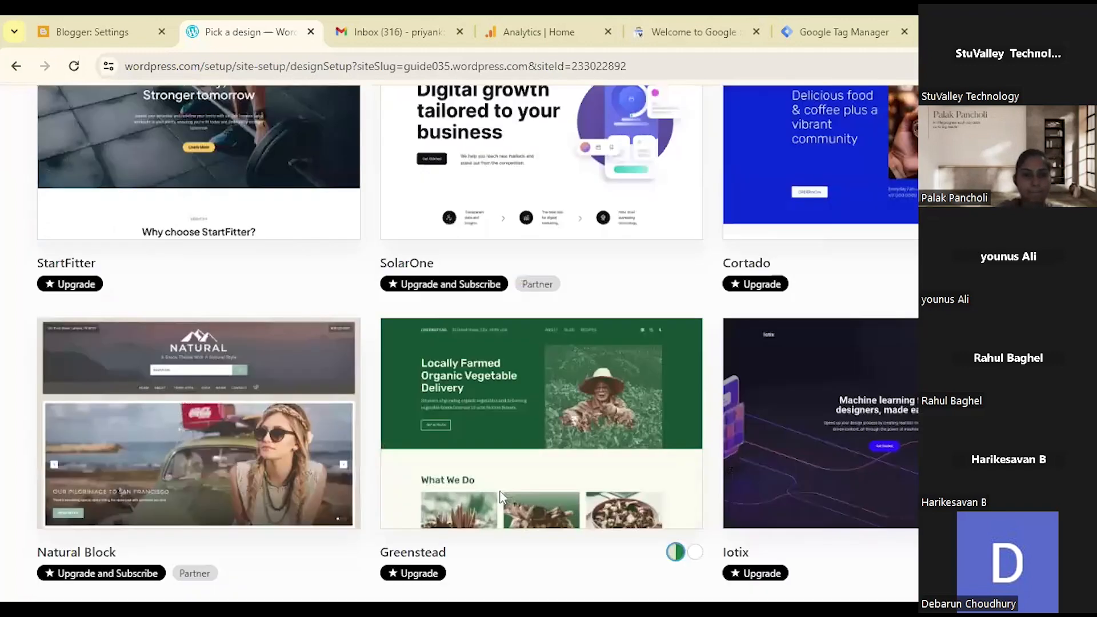
scroll(499, 501, up, 12)
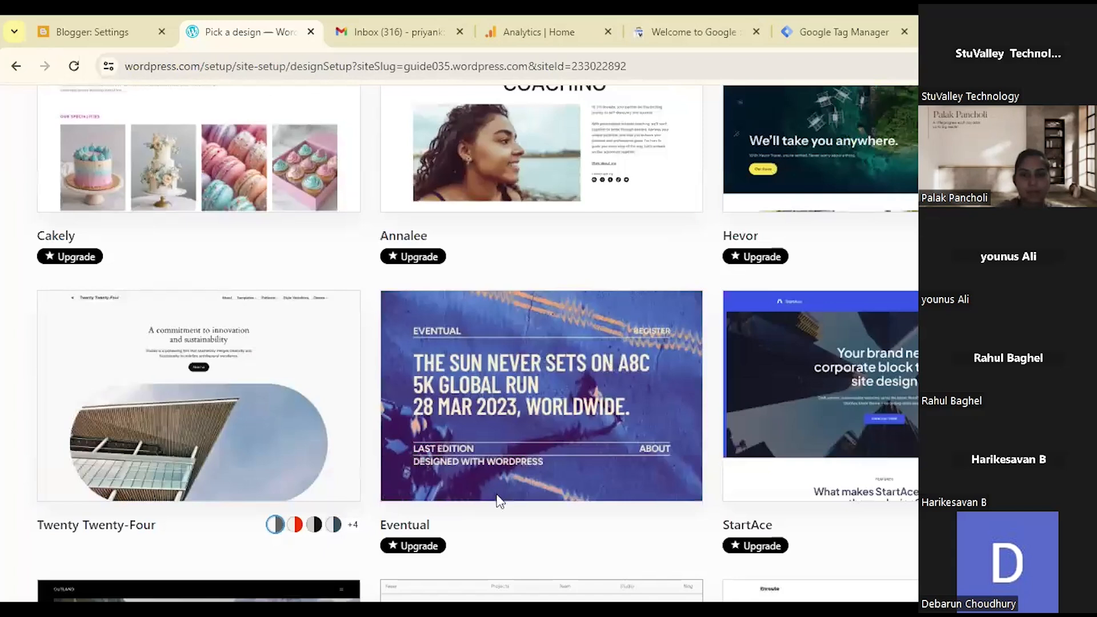
scroll(499, 501, up, 5)
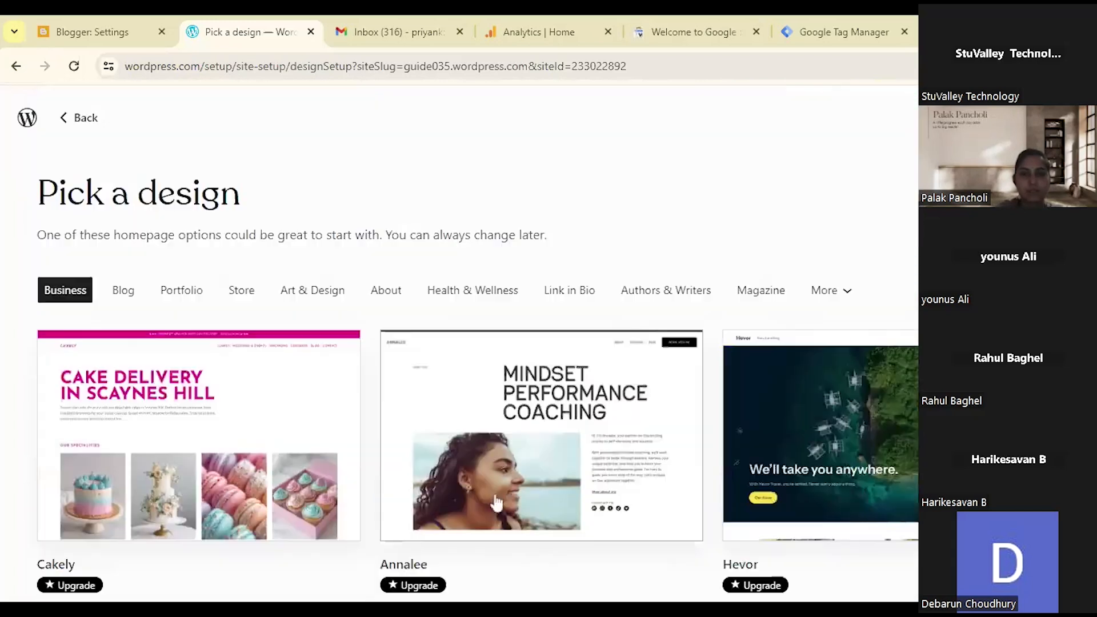
Show the Health & Wellness designs and look through them, including the upgrade note on Lativ.
click(456, 296)
scroll(478, 452, down, 3)
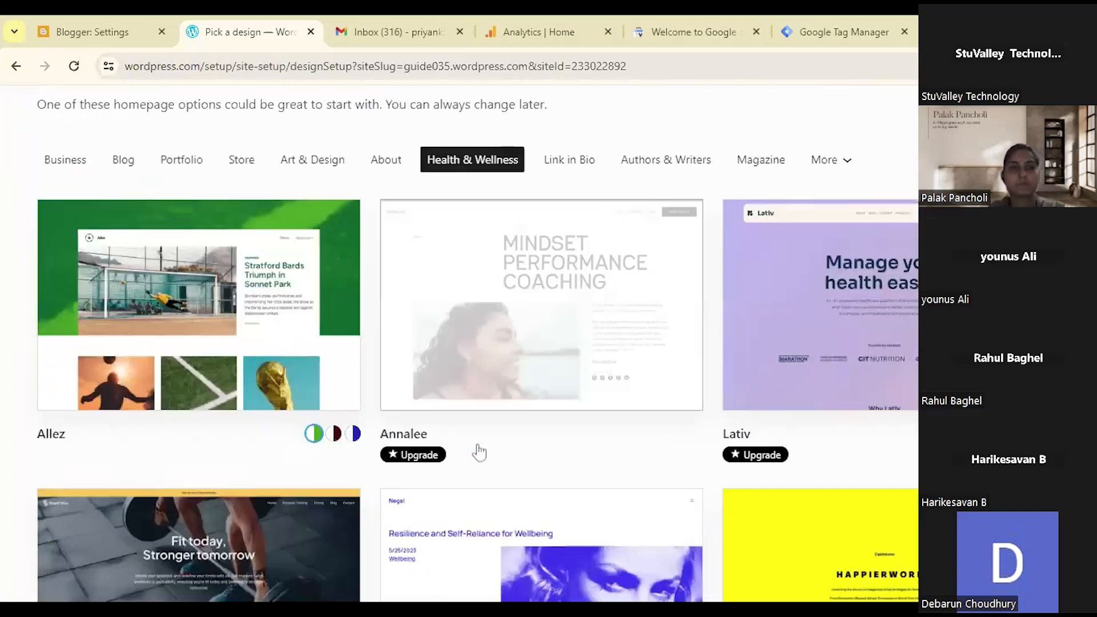
mouse_move(373, 419)
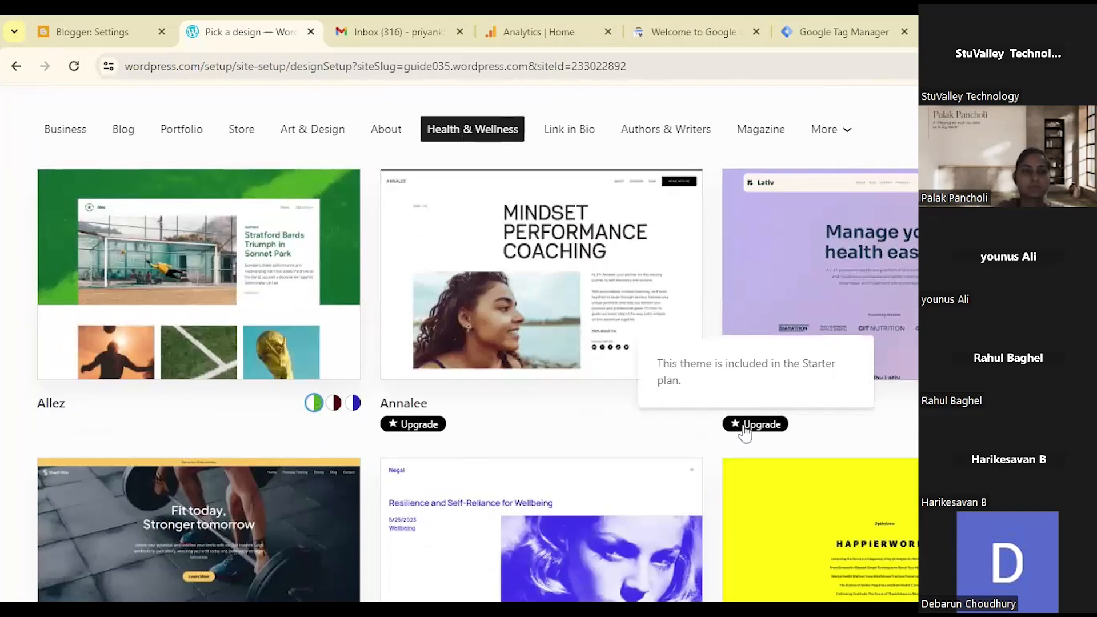
scroll(744, 429, down, 6)
scroll(745, 434, down, 9)
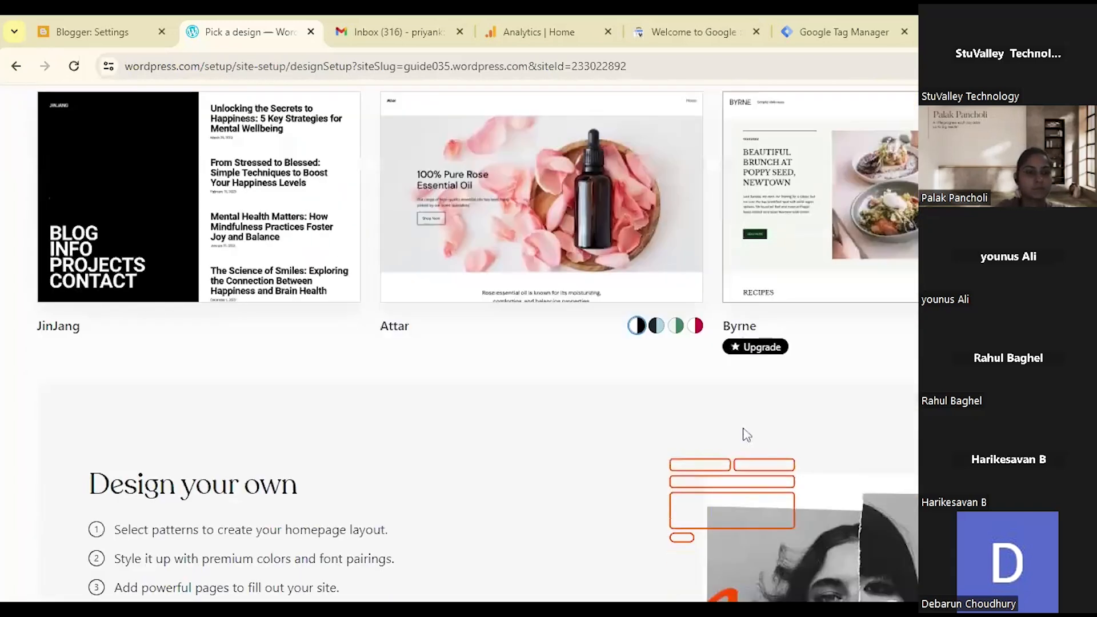
Pick the free Attar theme, review its style variations and continue without changing the style.
scroll(743, 427, up, 4)
click(511, 280)
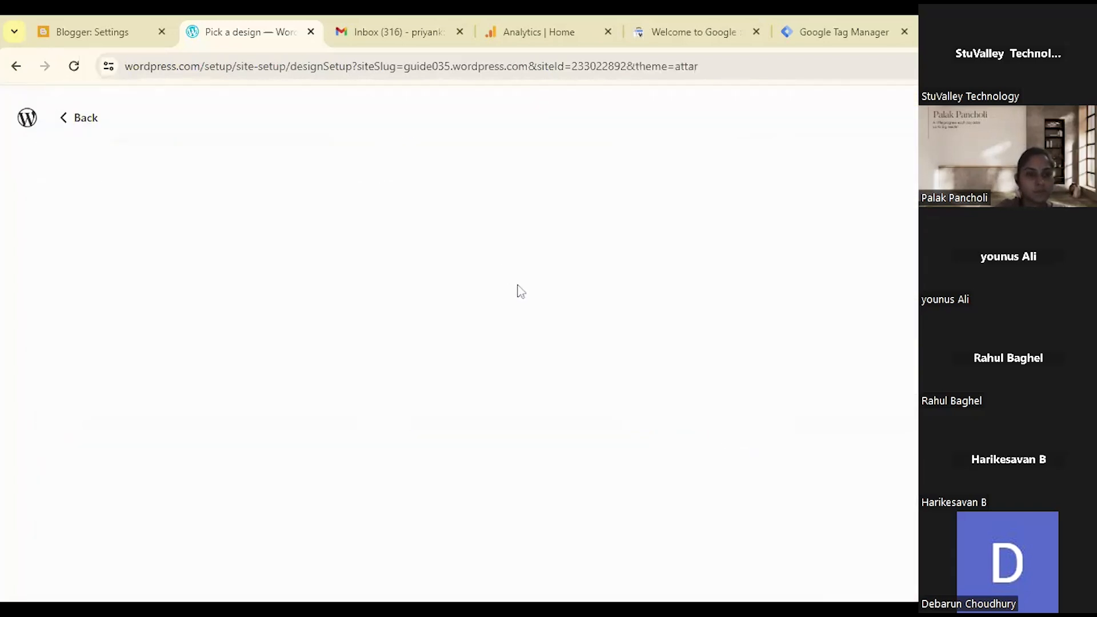
scroll(256, 439, down, 2)
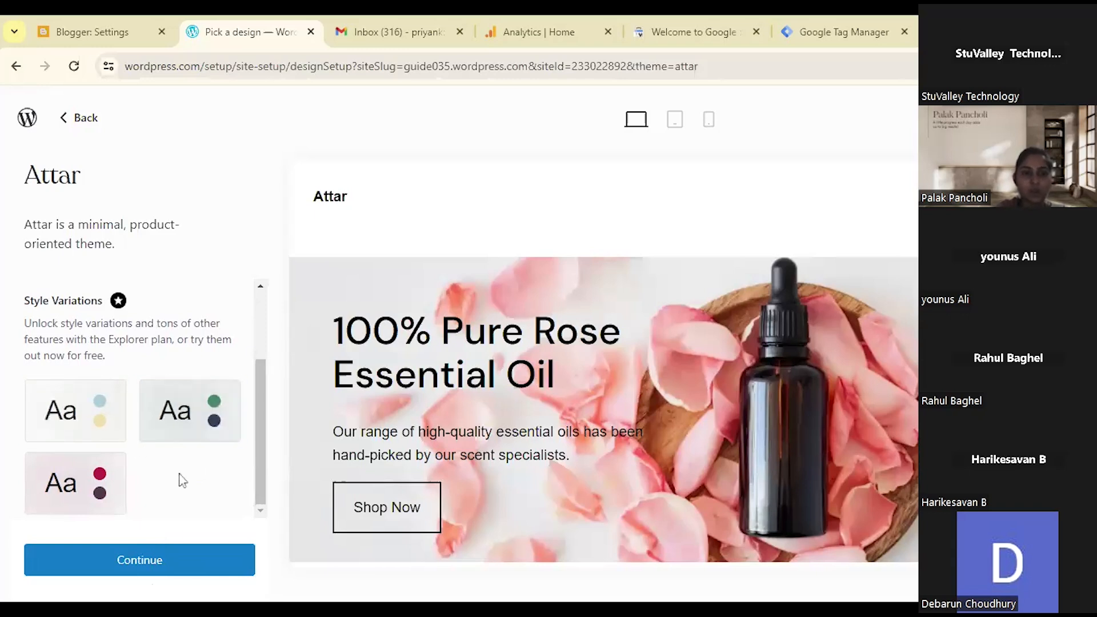
click(162, 565)
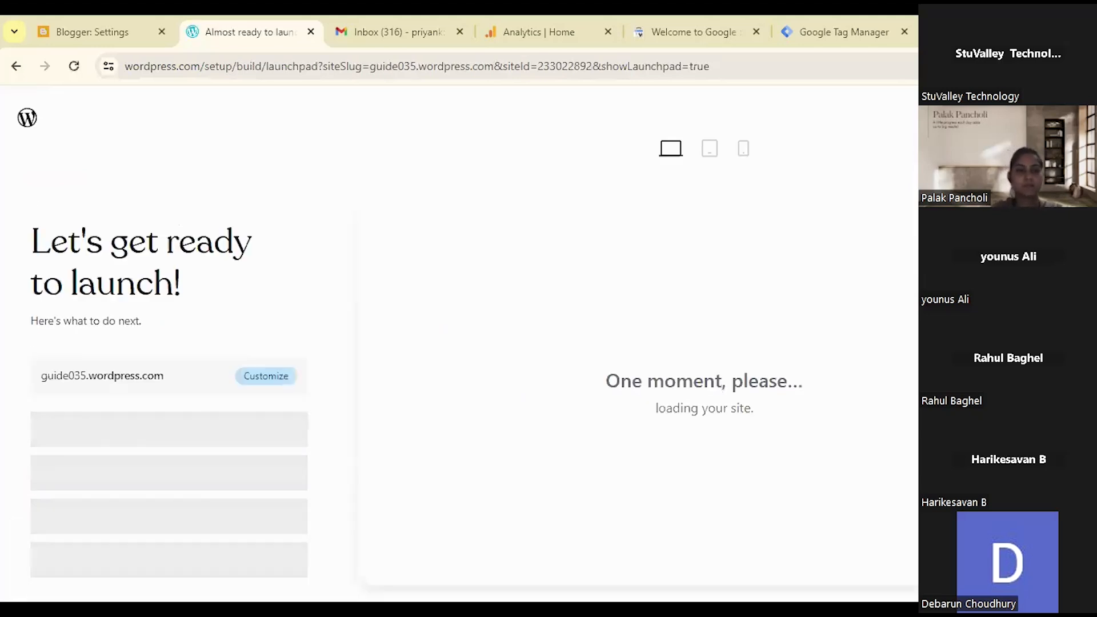
Open the site naming task from the launch checklist and replace the placeholder site name with WordPress Guide.
scroll(205, 505, down, 2)
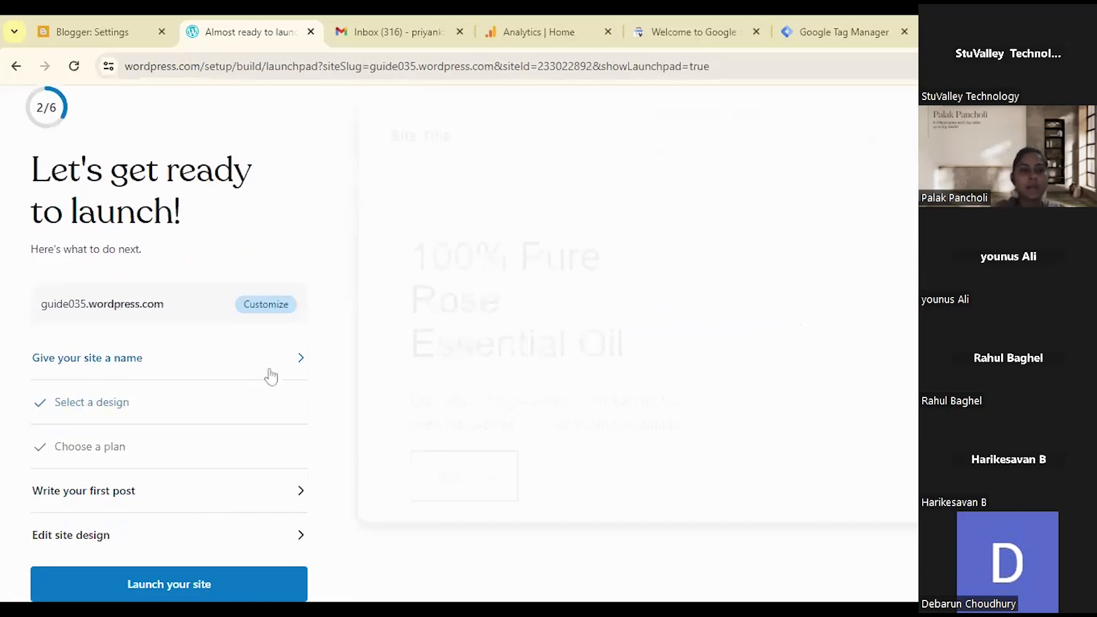
click(298, 366)
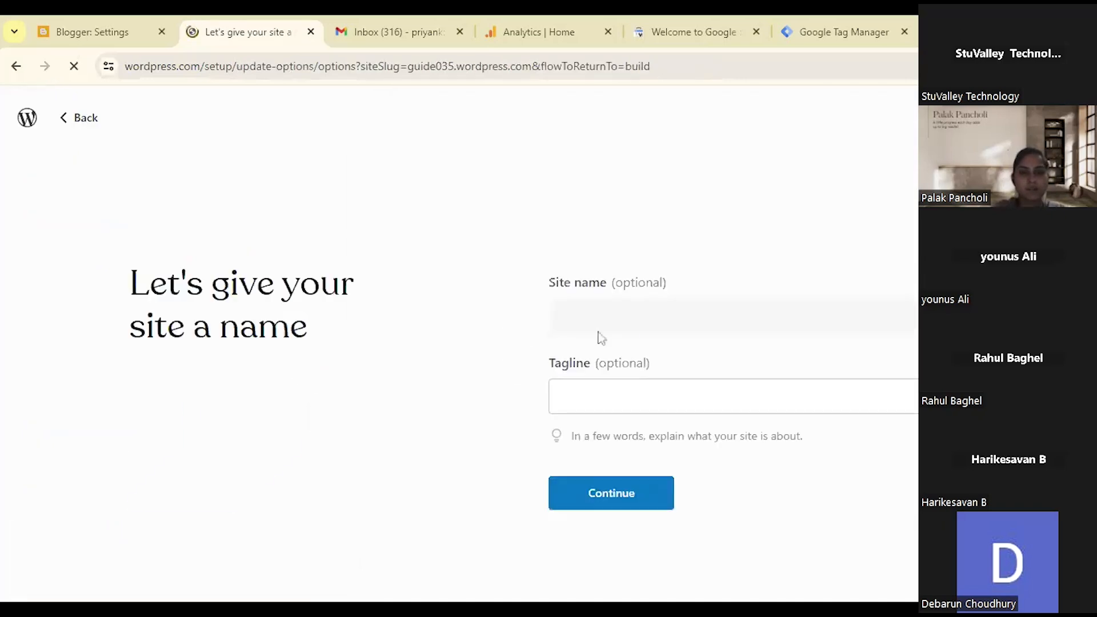
click(584, 316)
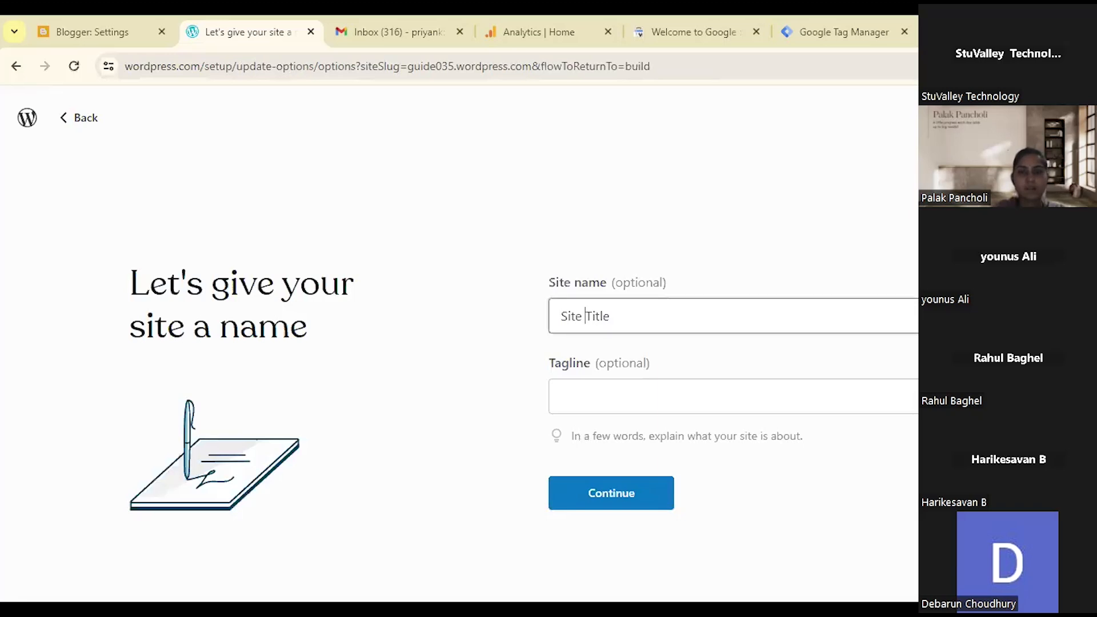
key(Right)
key(Right)
key(Right)
key(Right)
key(Right)
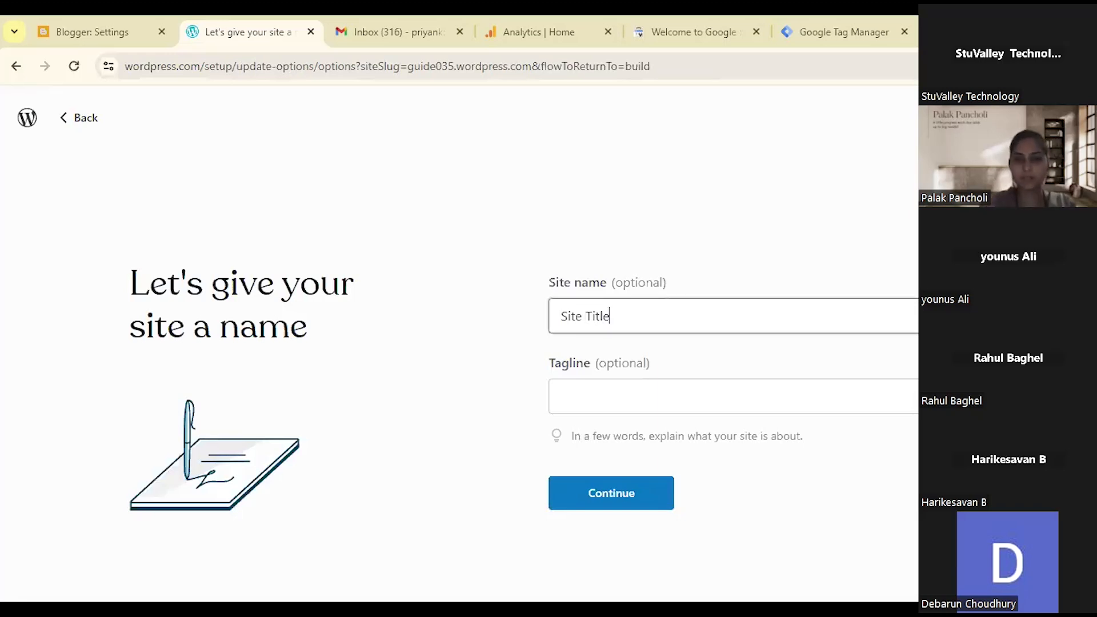
key(BackSpace)
key(BackSpace)
key(BackSpace)
key(BackSpace)
key(BackSpace)
key(BackSpace)
key(BackSpace)
key(BackSpace)
key(BackSpace)
key(BackSpace)
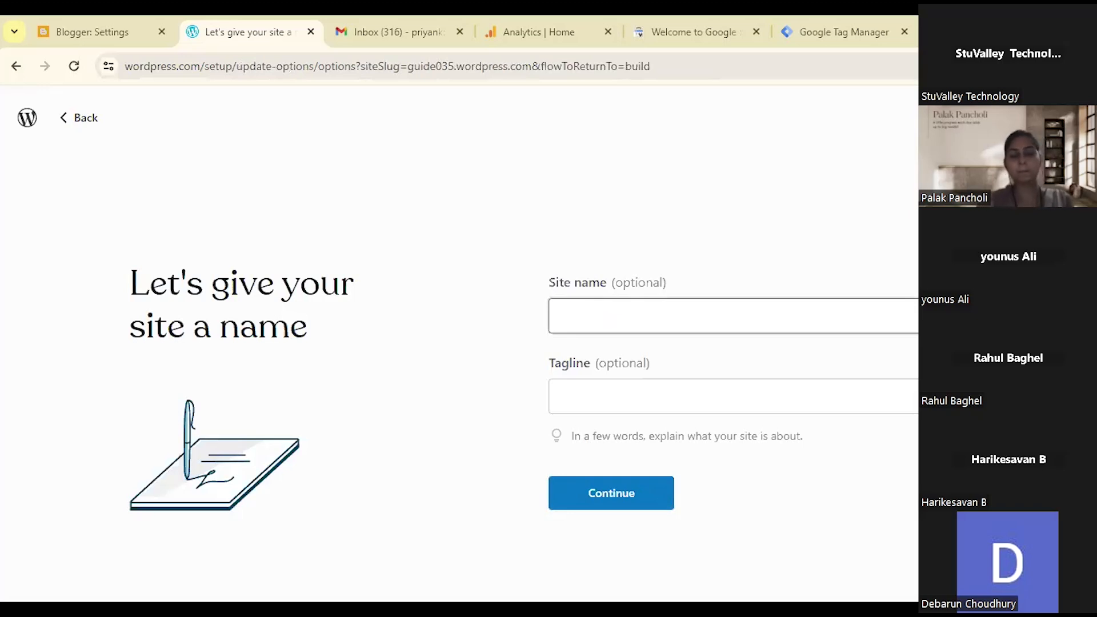
text(Wor)
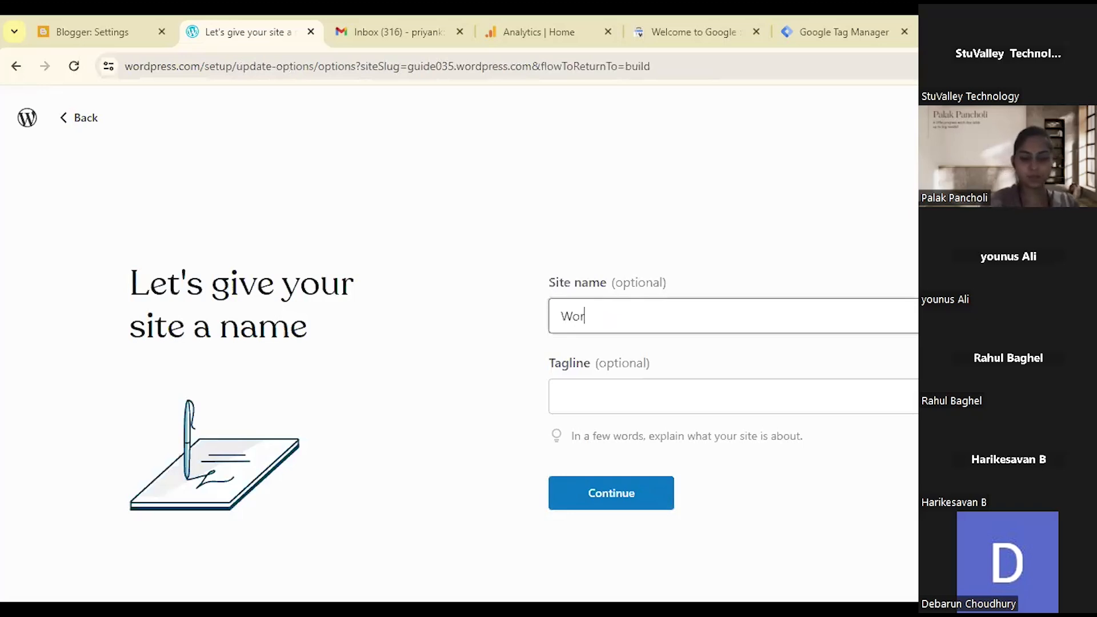
text(dPress )
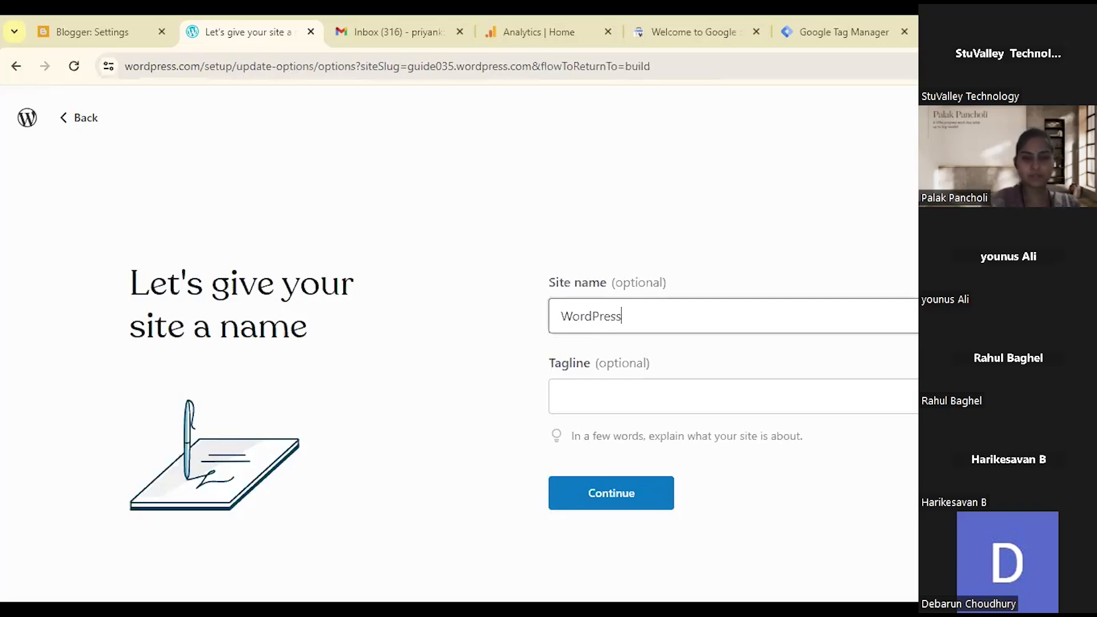
text(Guide)
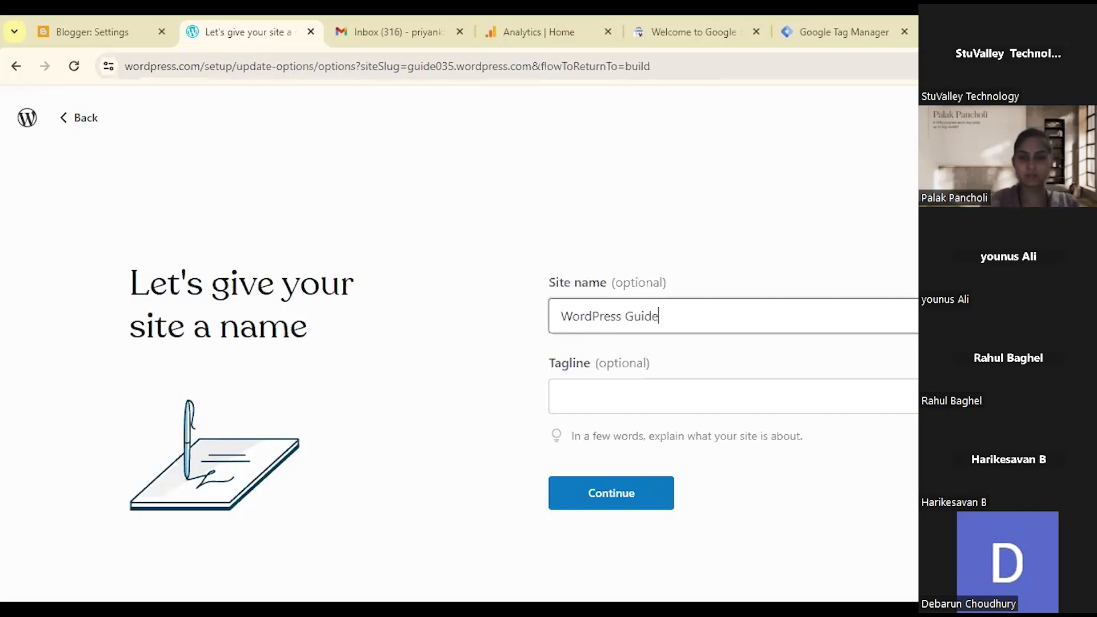
Set the tagline to "Let's Explore The WordPress Platform", save the site details and check the site preview.
click(651, 405)
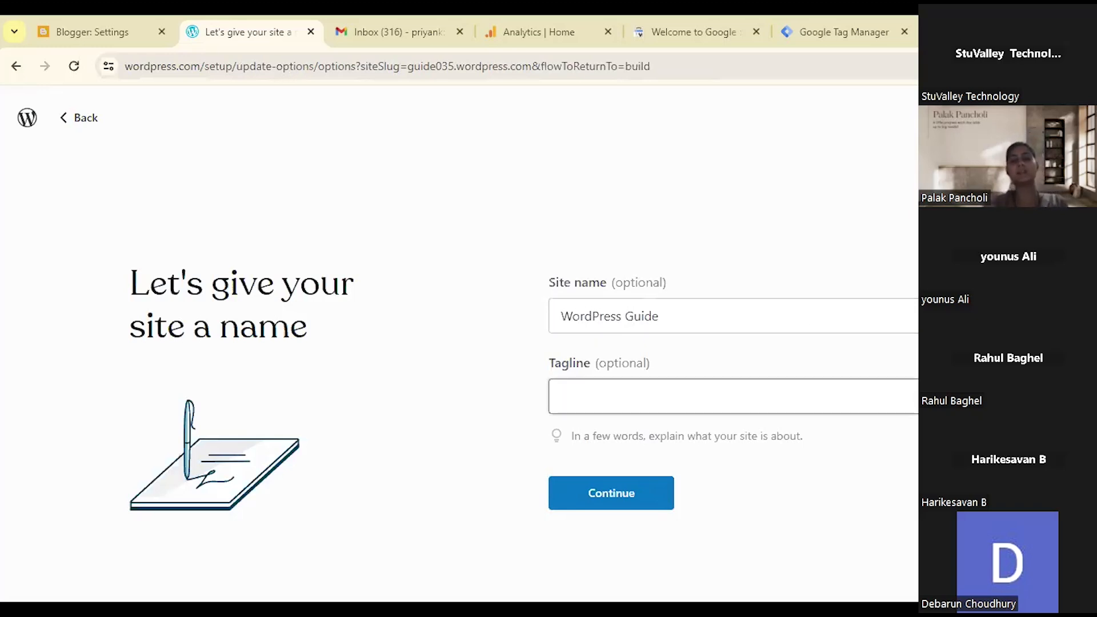
text(Let's )
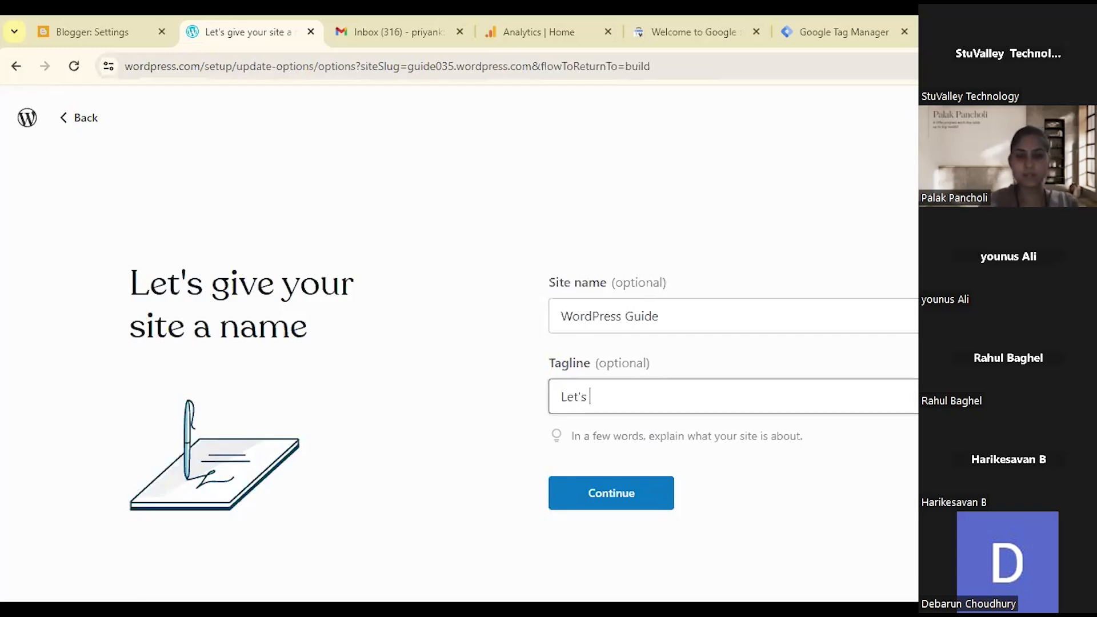
text(Explore )
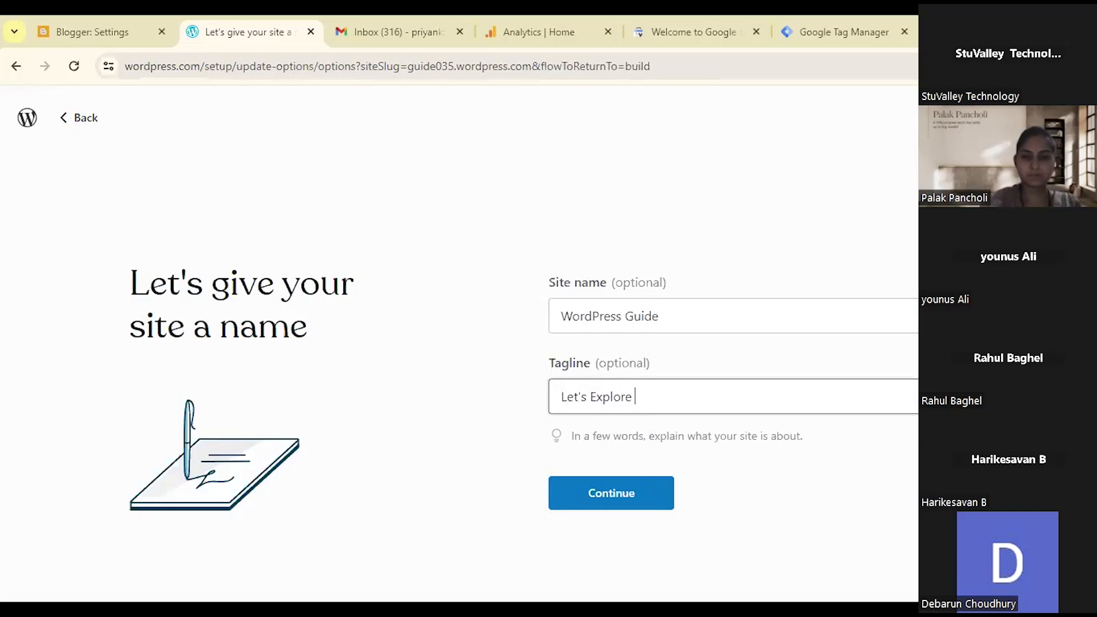
text(Th)
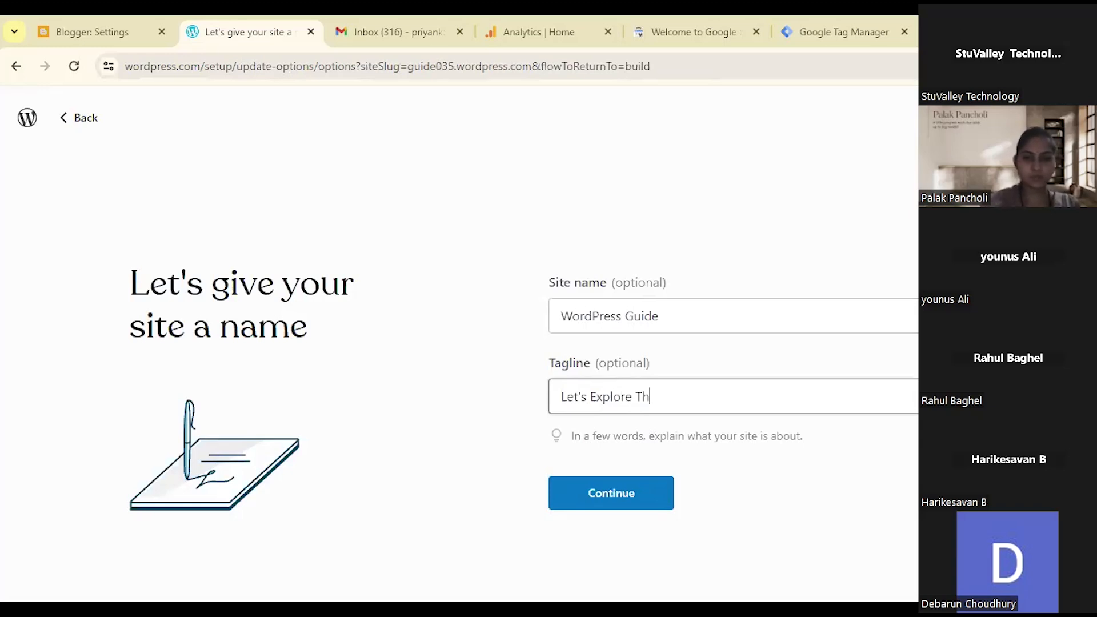
text(e WordPress)
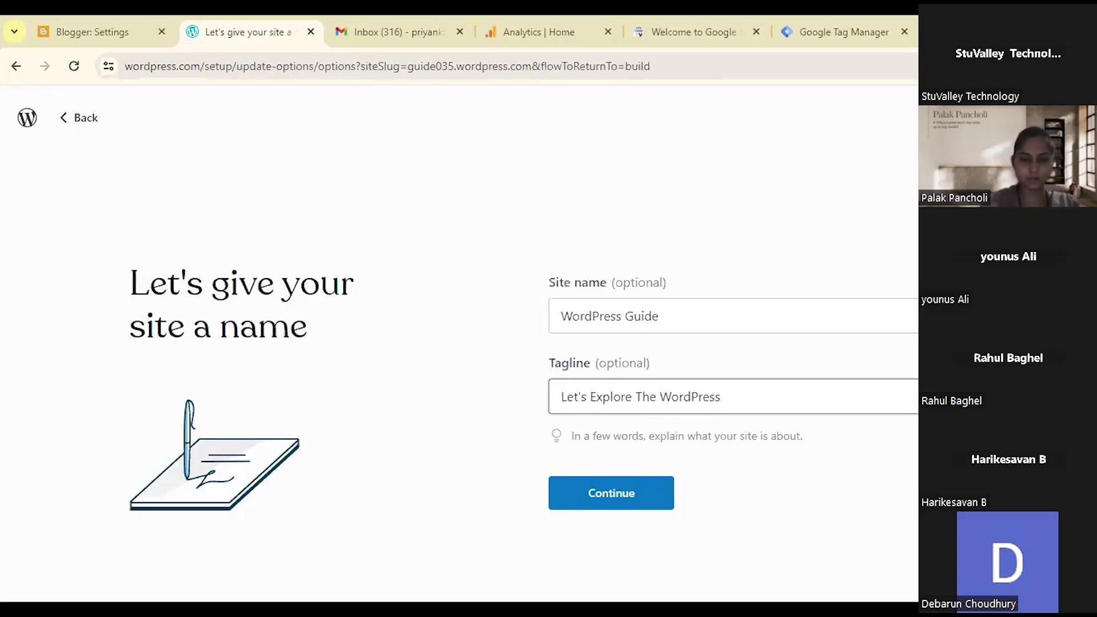
text(Plat)
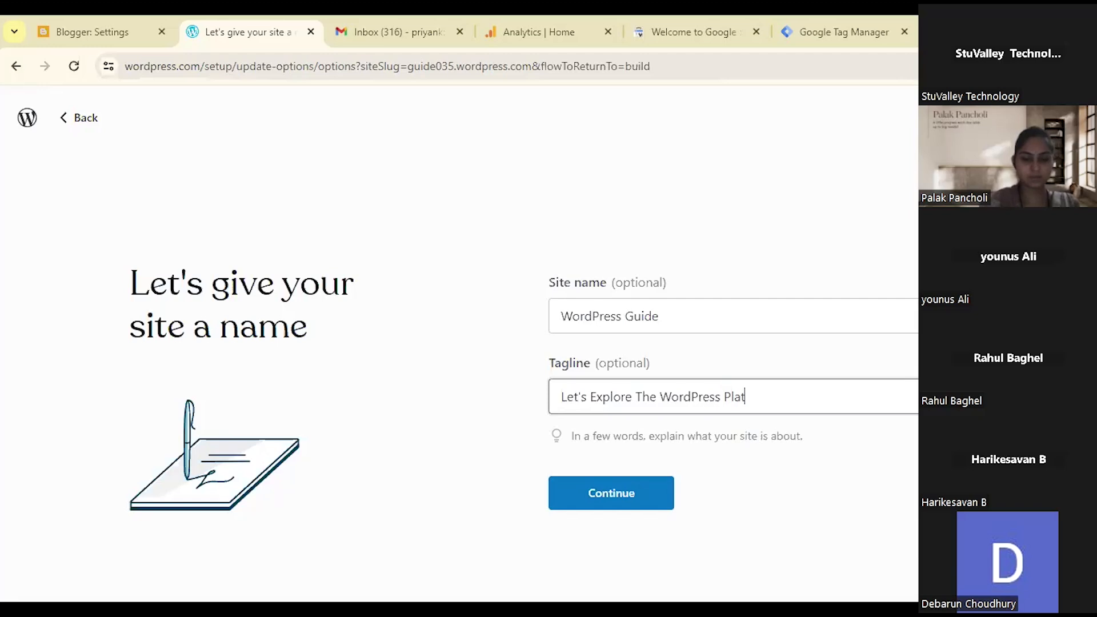
text(form)
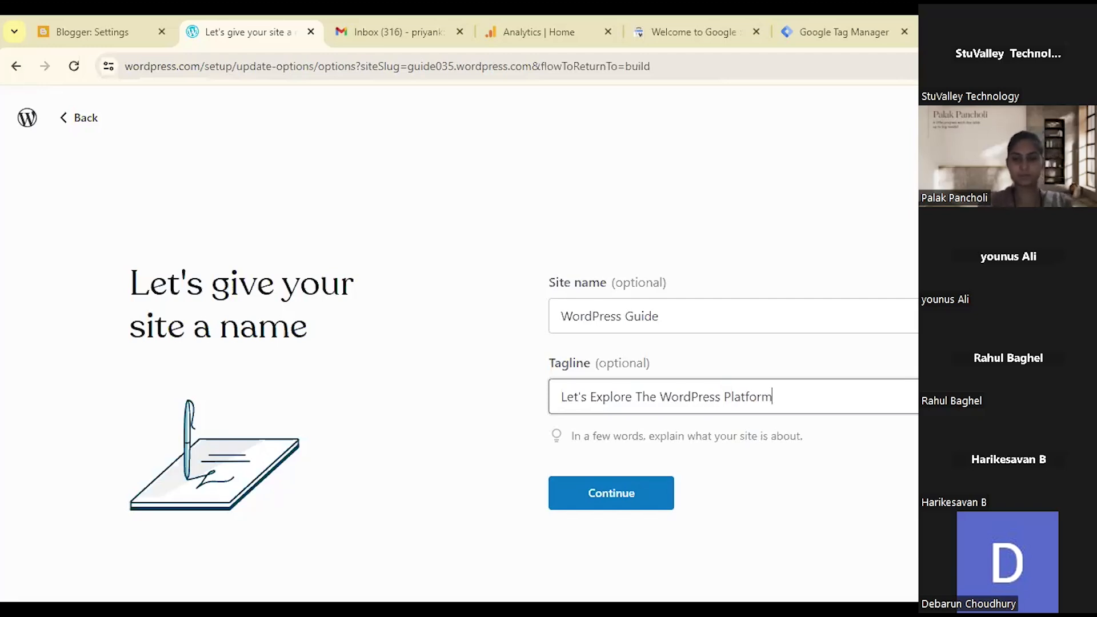
click(622, 503)
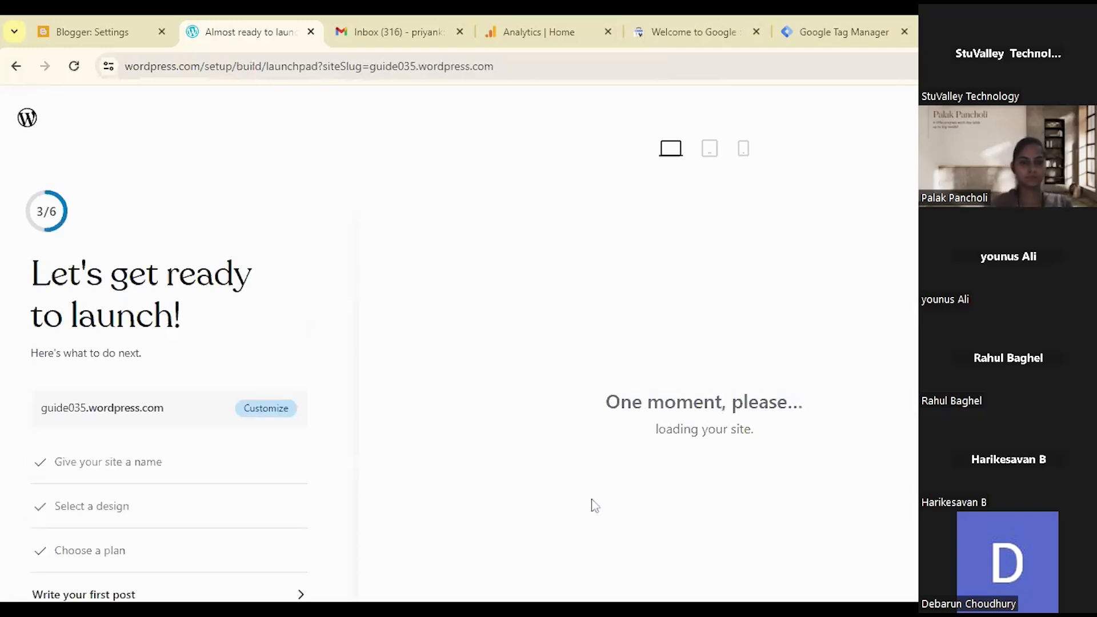
scroll(248, 470, down, 2)
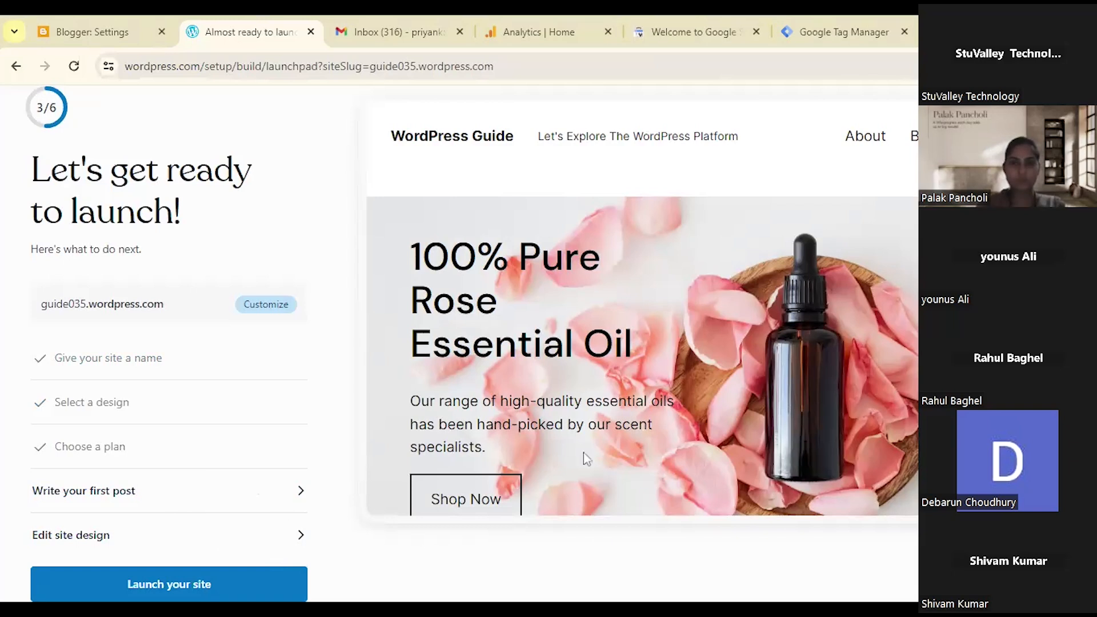
Open the site design for editing, dismiss the page-editing introduction and cut the hero heading back to "100% Pur".
click(294, 545)
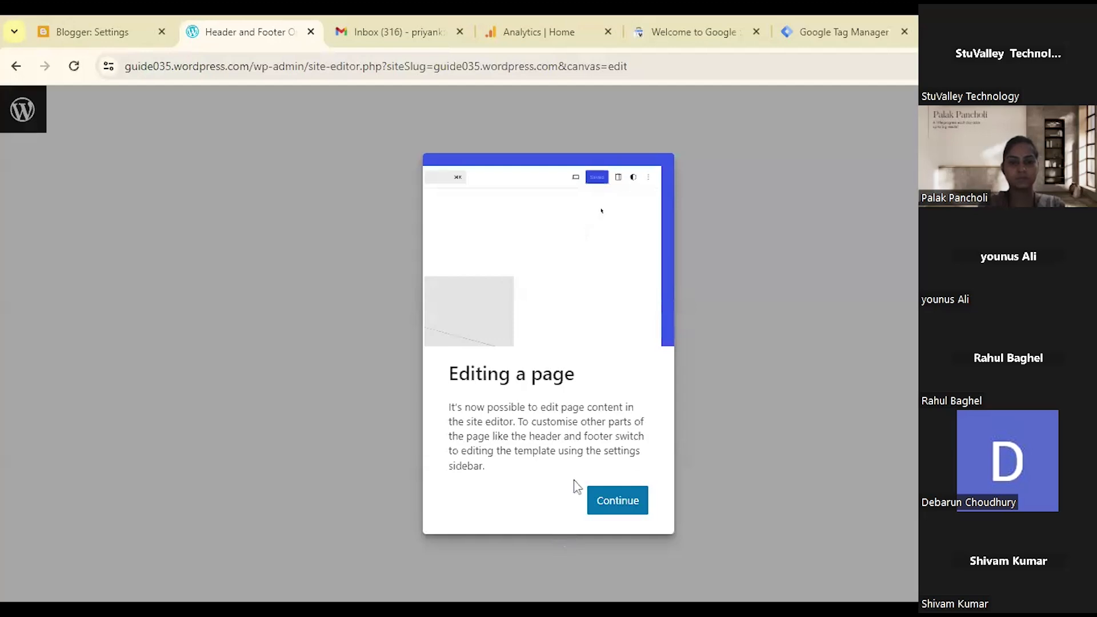
click(617, 501)
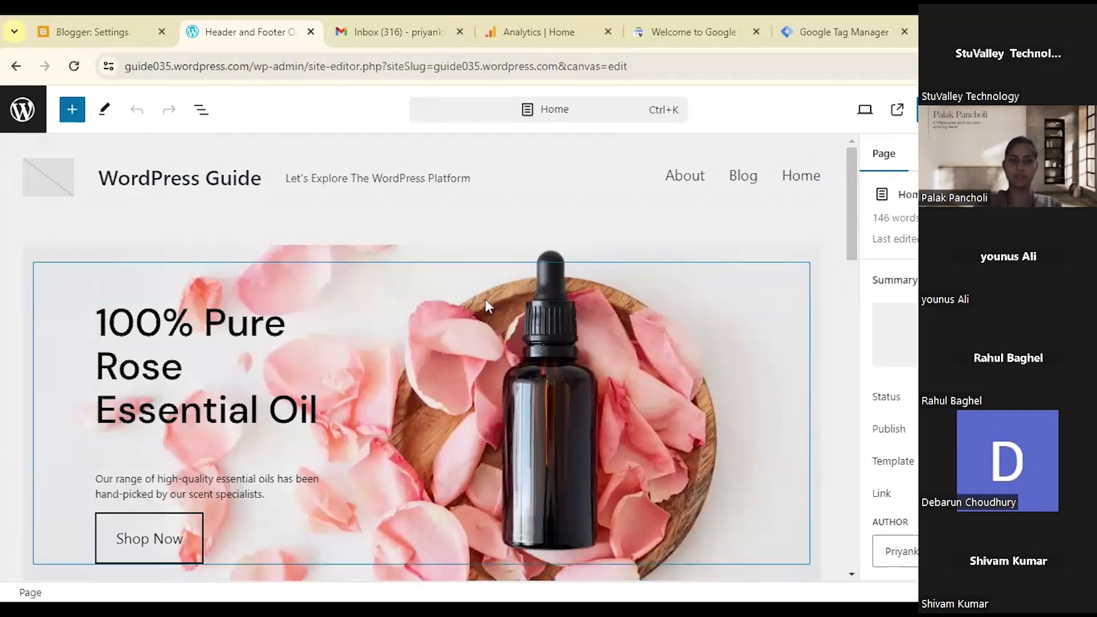
double_click(231, 345)
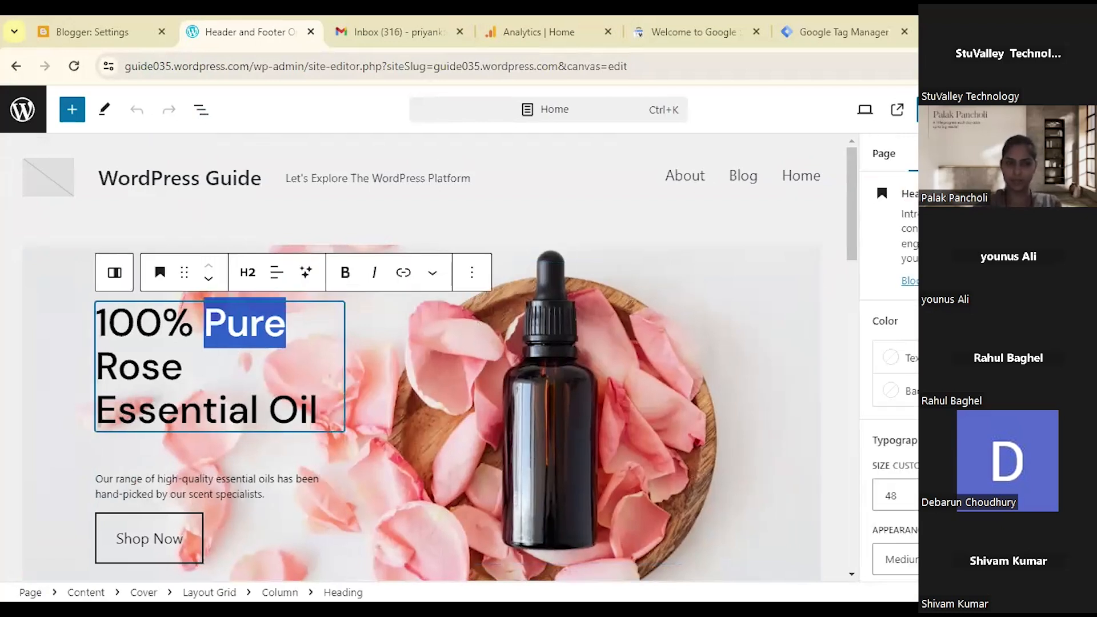
triple_click(231, 341)
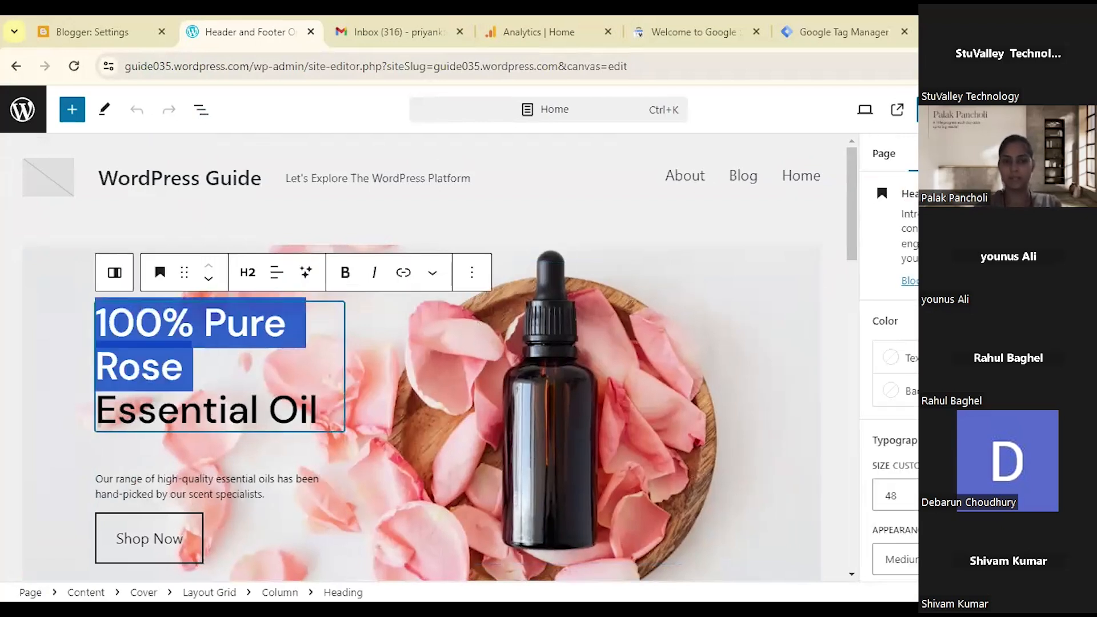
triple_click(249, 410)
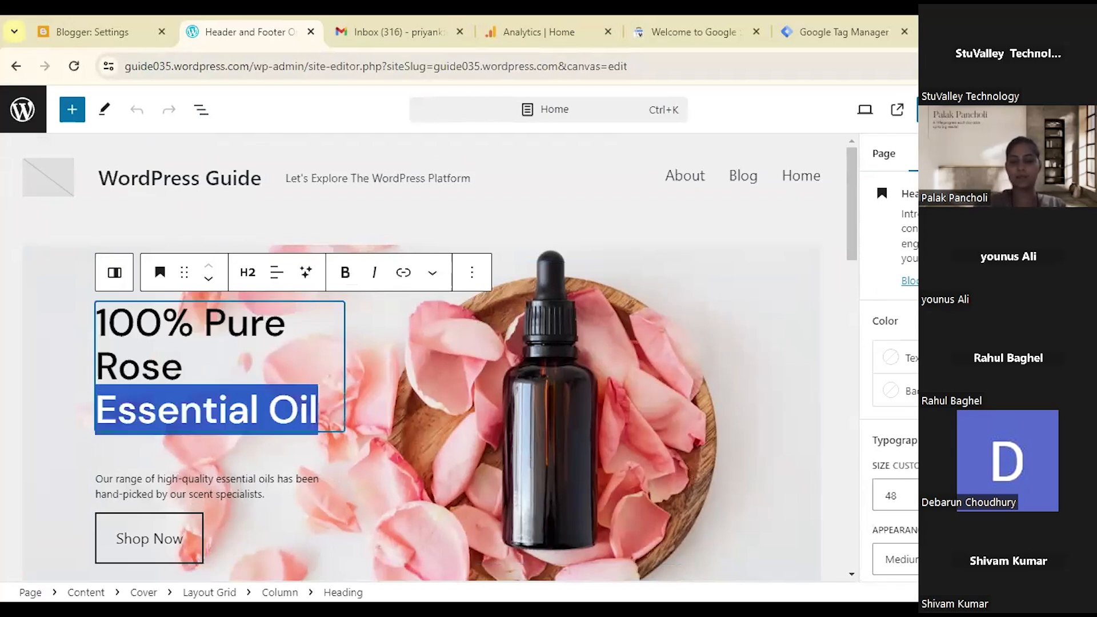
key(BackSpace)
key(BackSpace)
key(BackSpace)
key(BackSpace)
key(BackSpace)
key(BackSpace)
key(BackSpace)
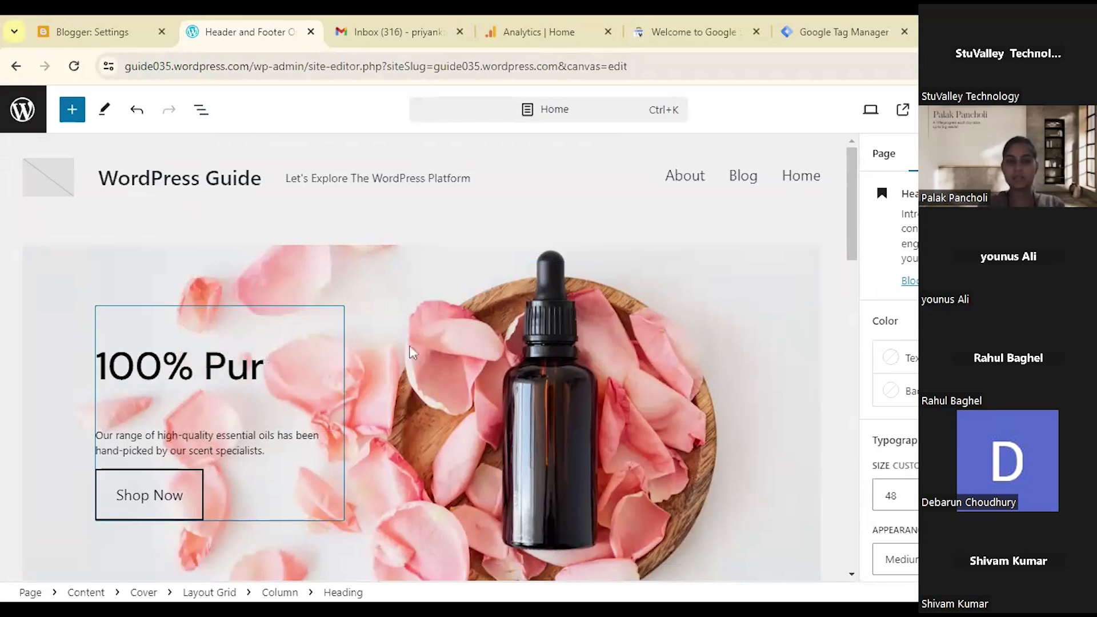
Select the hero cover block below the header and open the options for replacing its image.
click(473, 316)
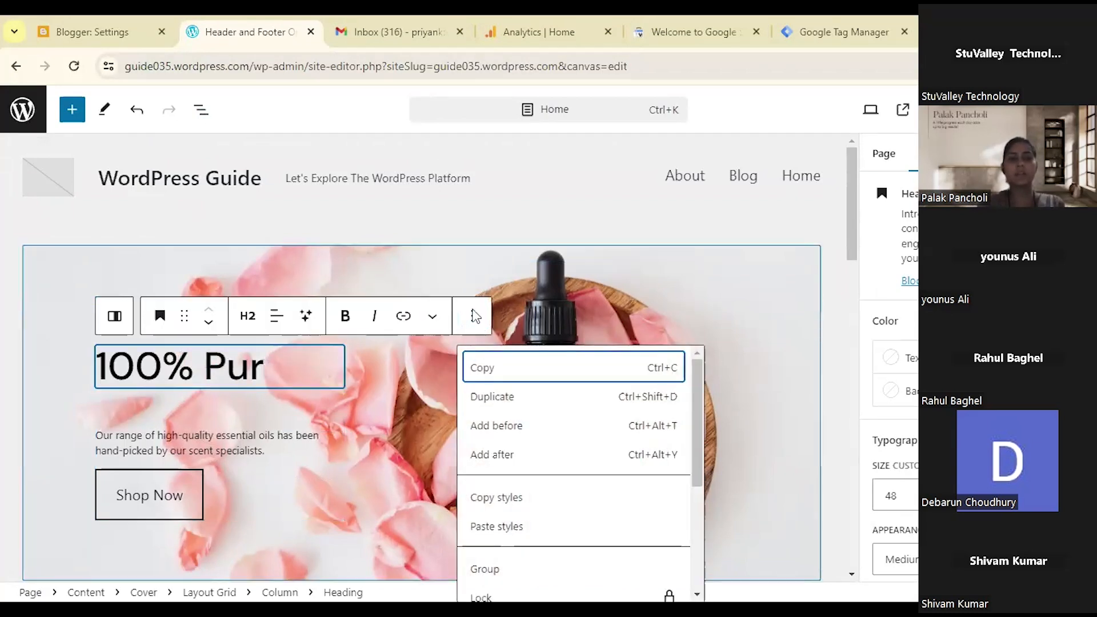
click(799, 320)
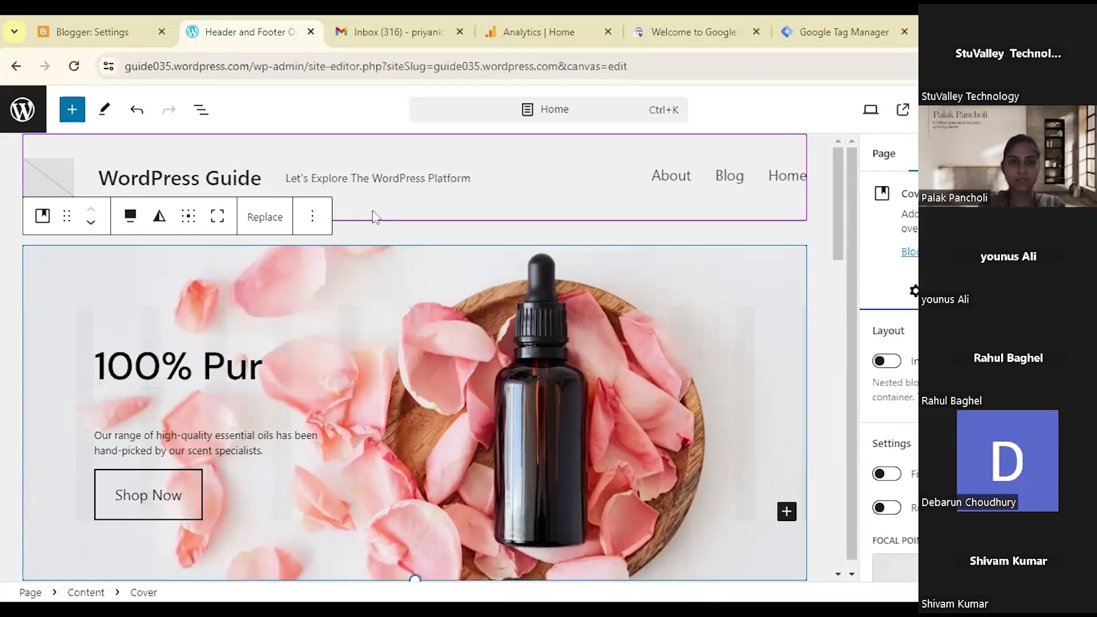
click(500, 184)
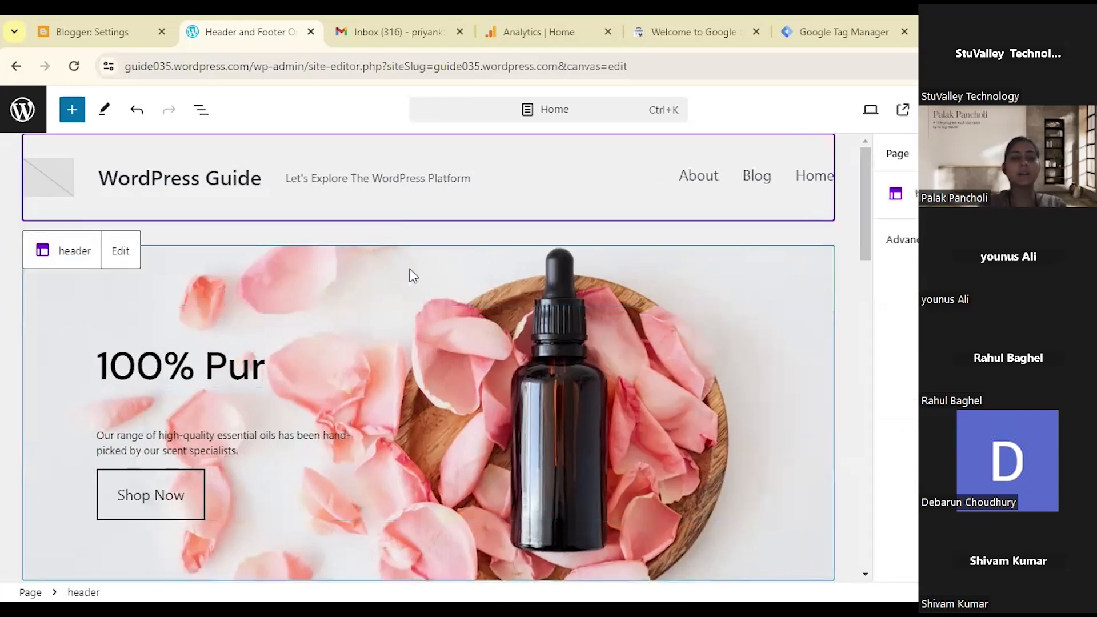
click(368, 277)
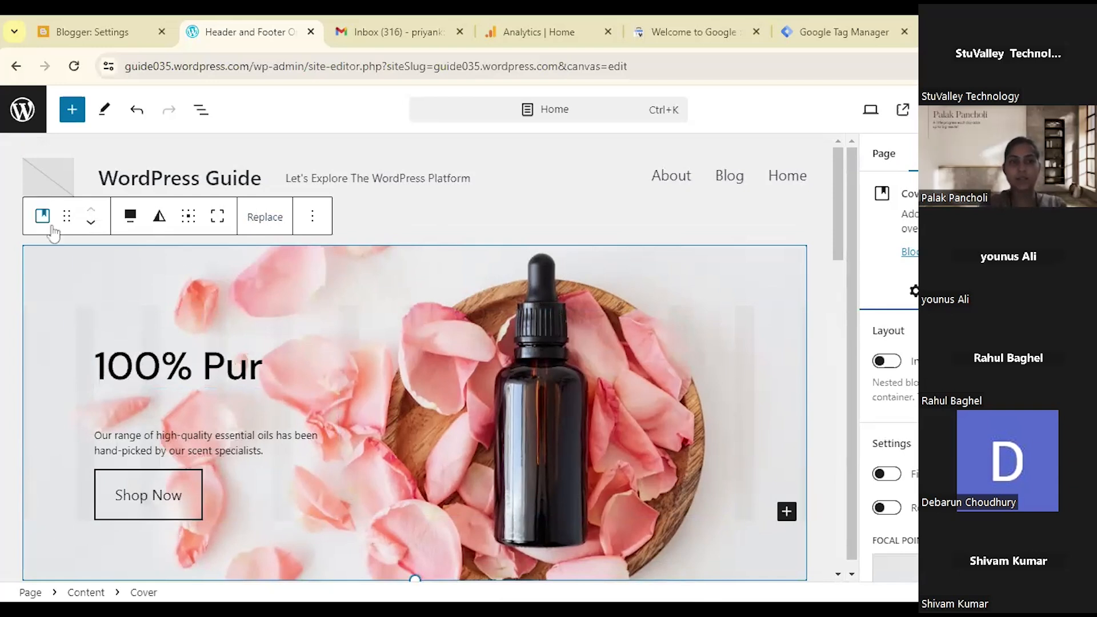
click(271, 221)
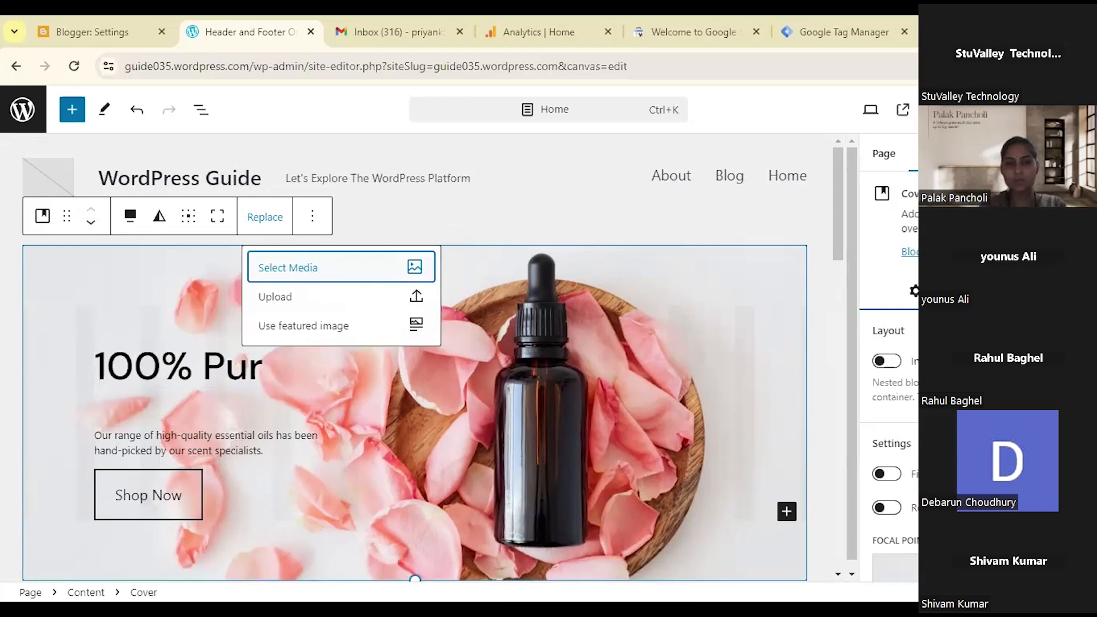
Search Google for Wordpress in a new browser tab and show the image results.
key(ctrl+t)
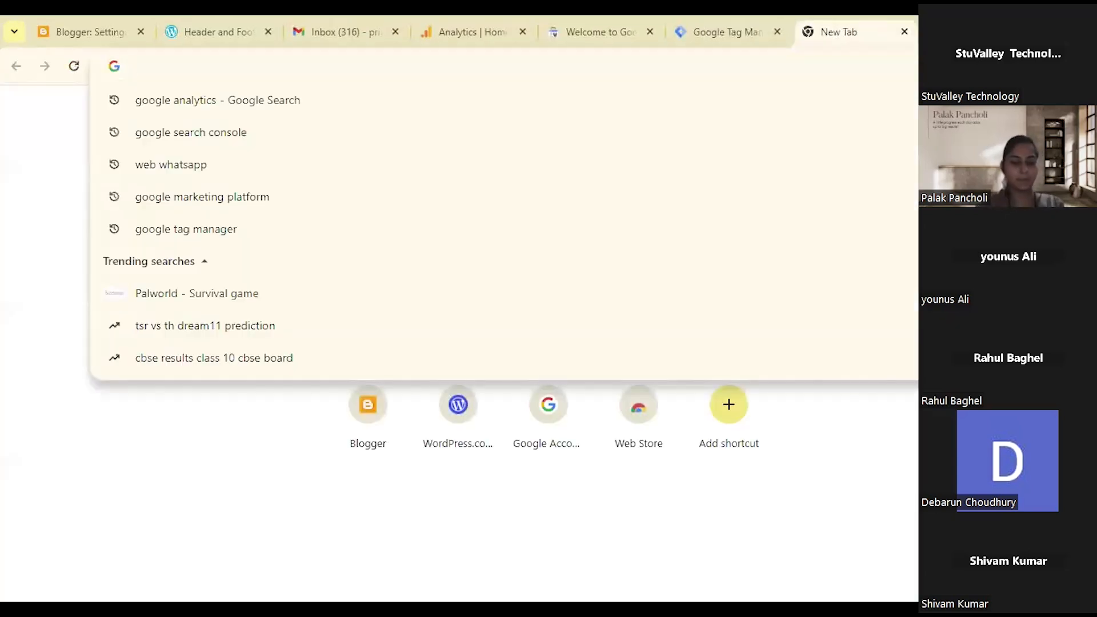
text(Wordpress)
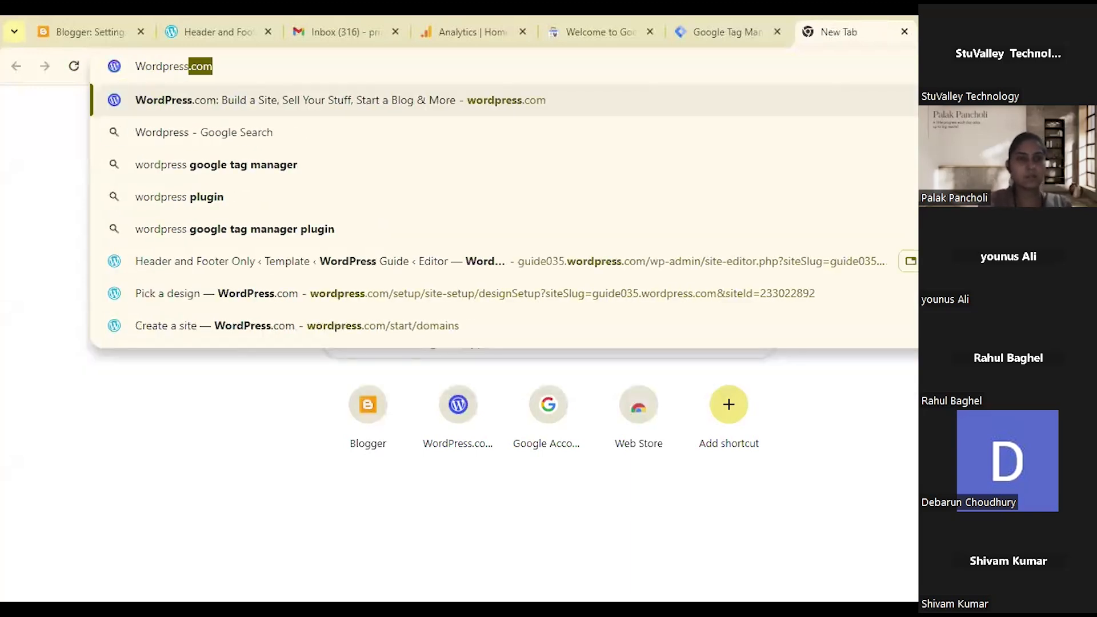
text( se)
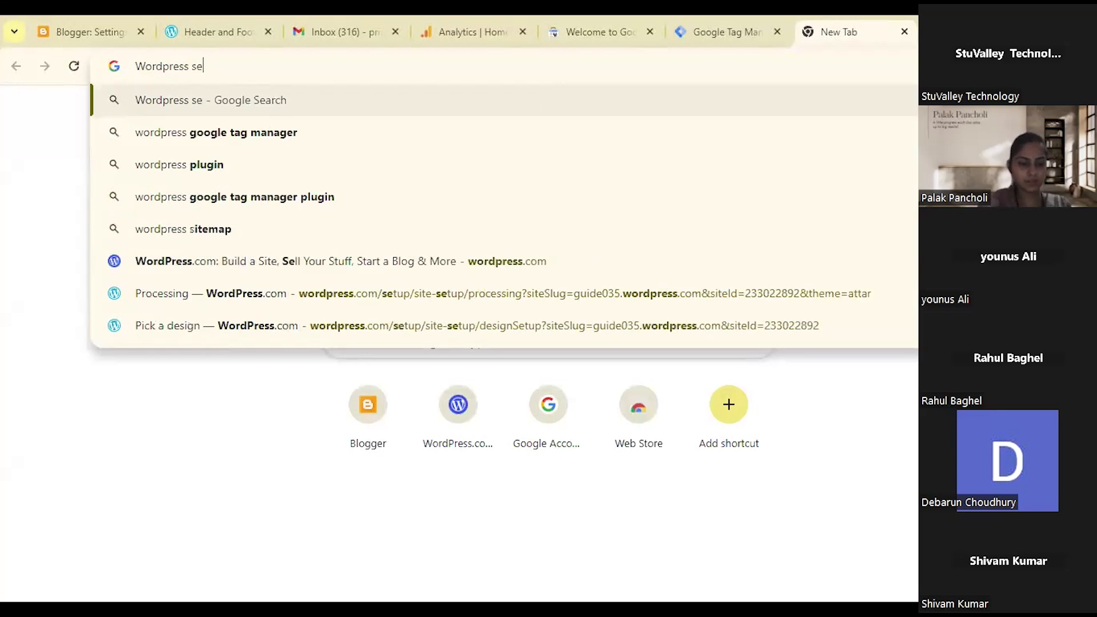
text(arc)
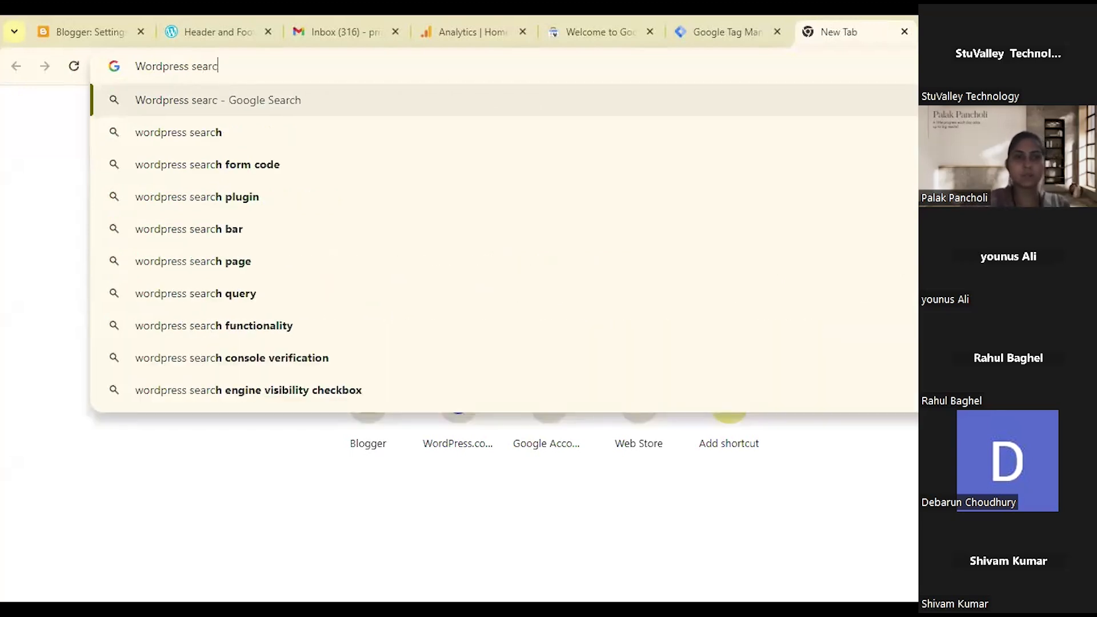
key(BackSpace)
key(BackSpace)
key(BackSpace)
key(BackSpace)
key(BackSpace)
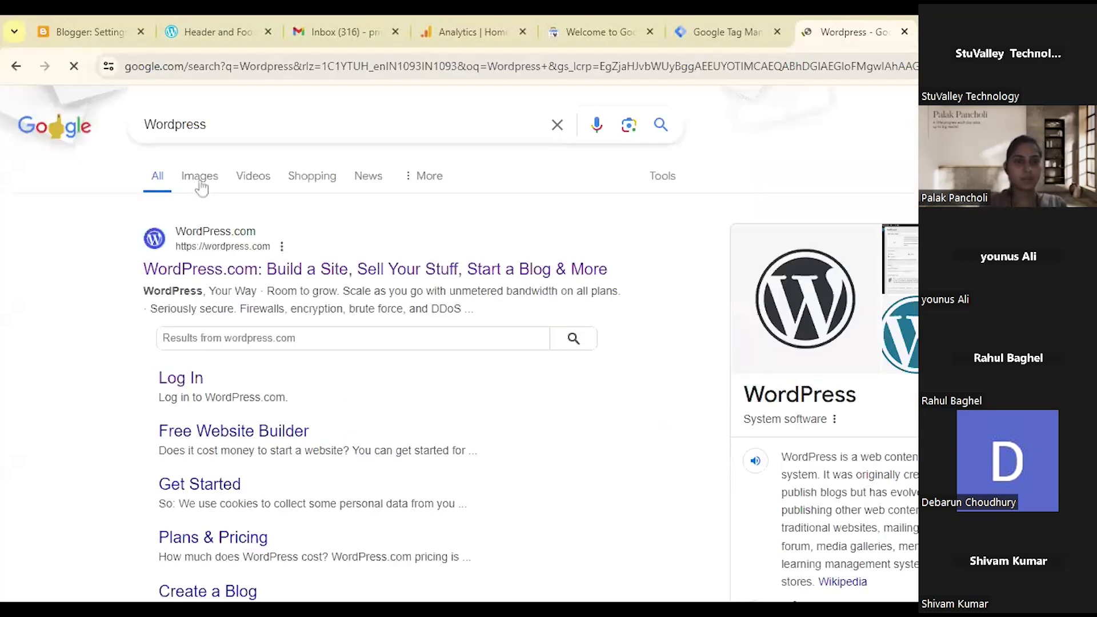
click(200, 181)
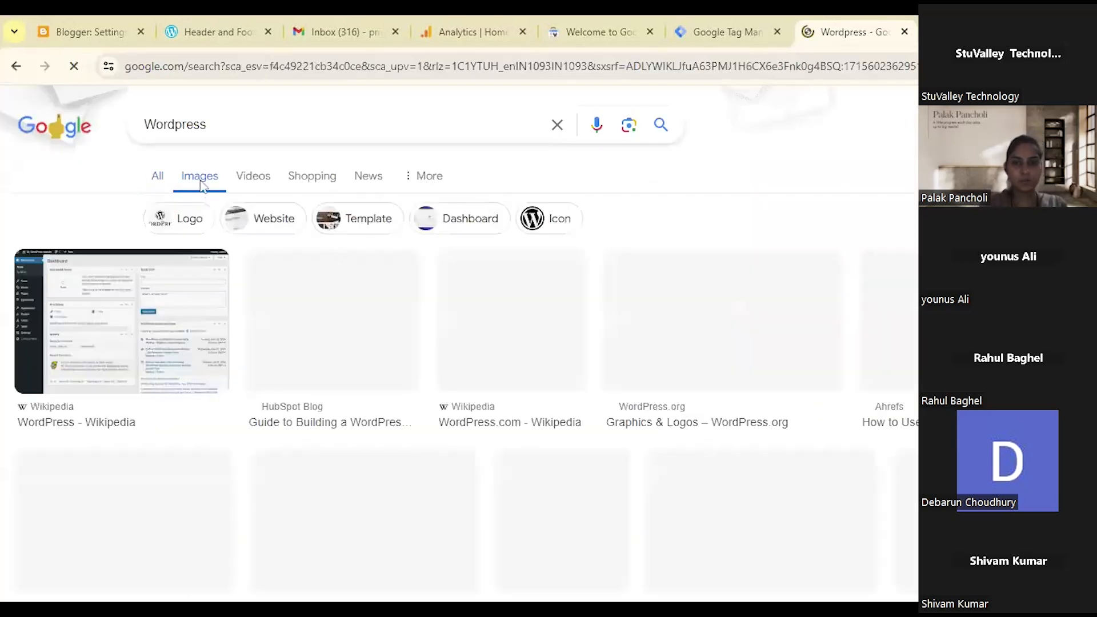
Pick Kinsta's purple "What Is WordPress?" logo picture from the image results and open the full-size file what-is-wordpress.png.
scroll(634, 420, down, 2)
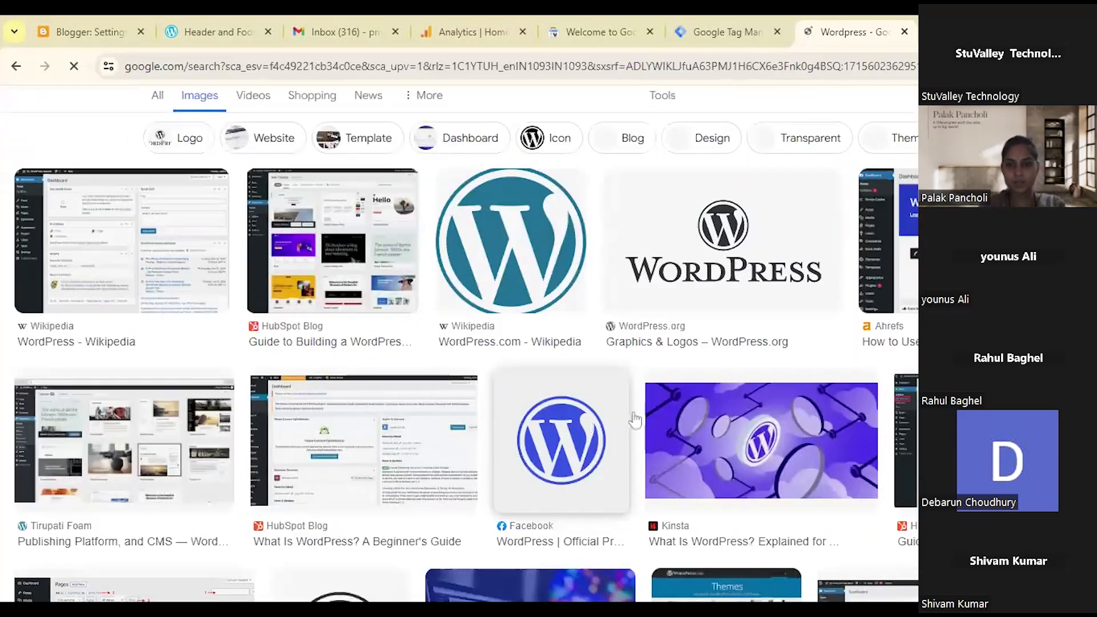
scroll(634, 420, down, 2)
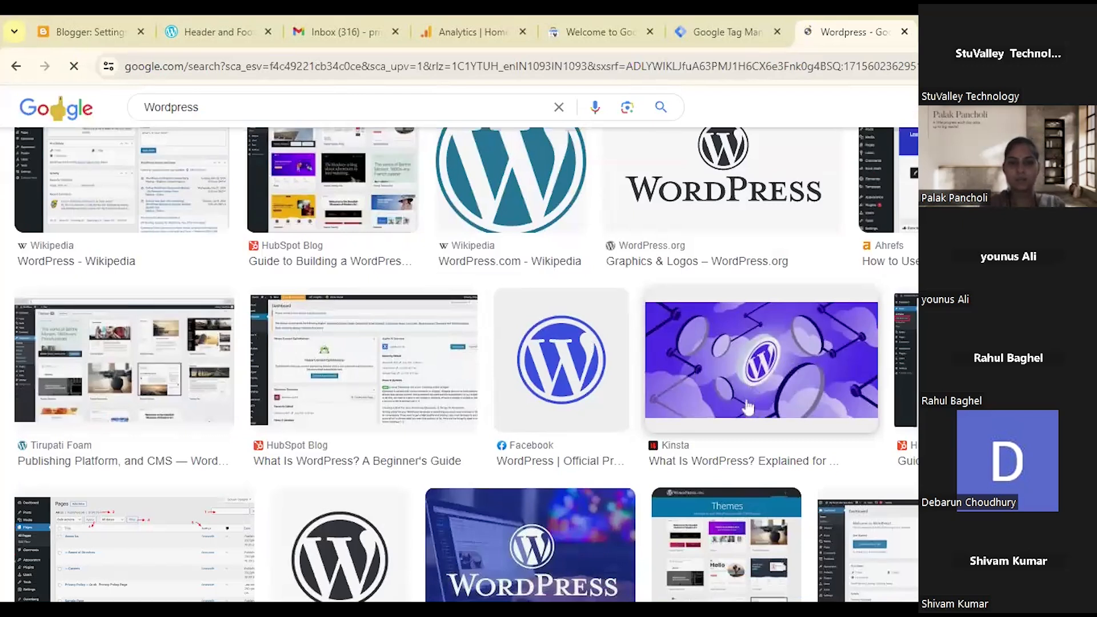
click(764, 388)
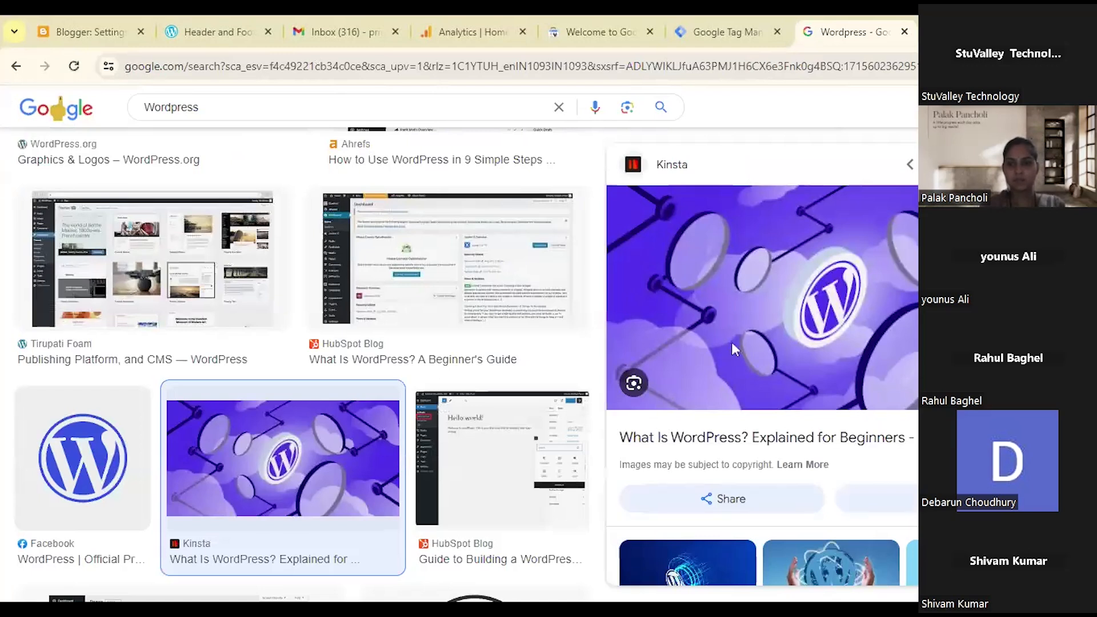
click(731, 342)
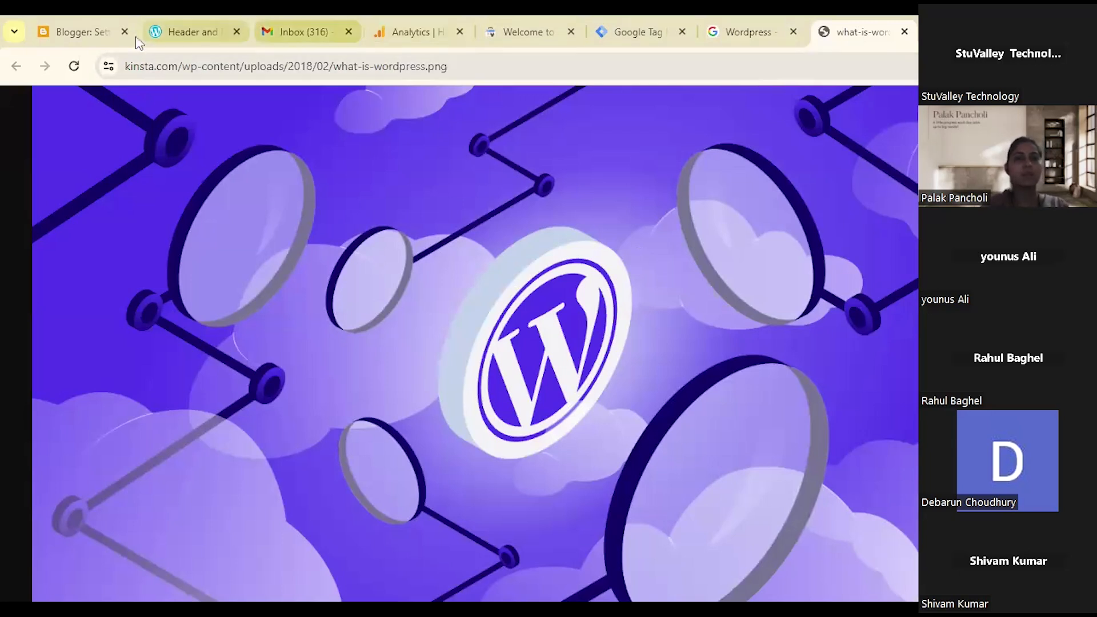
Return to the site editor, replace the hero cover image with the purple WordPress logo picture and check the page.
click(182, 34)
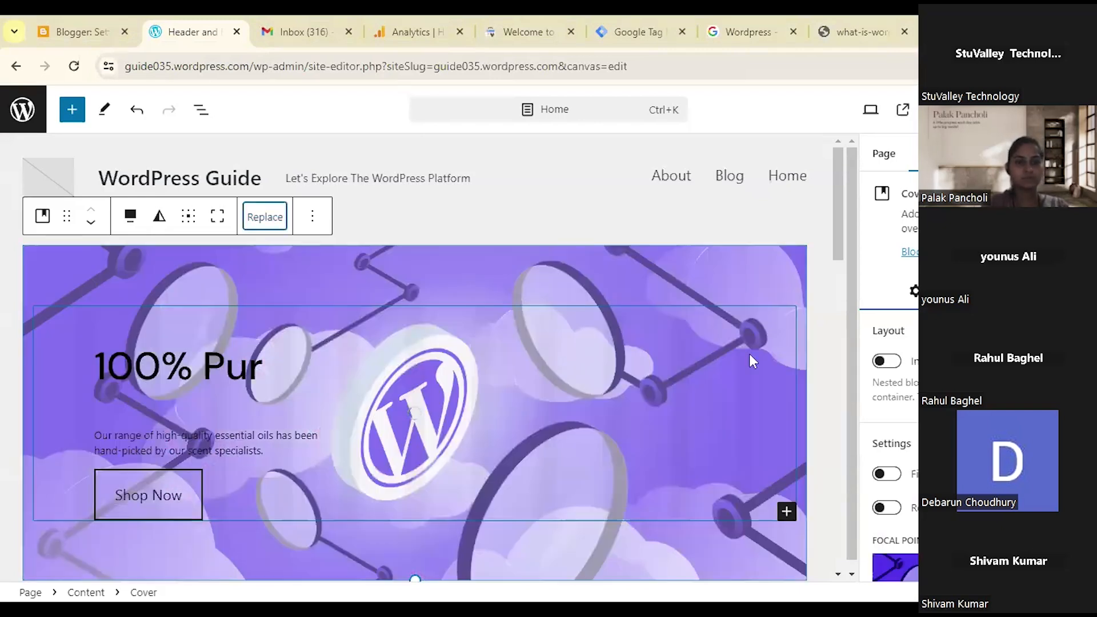
scroll(754, 391, down, 5)
scroll(754, 420, up, 3)
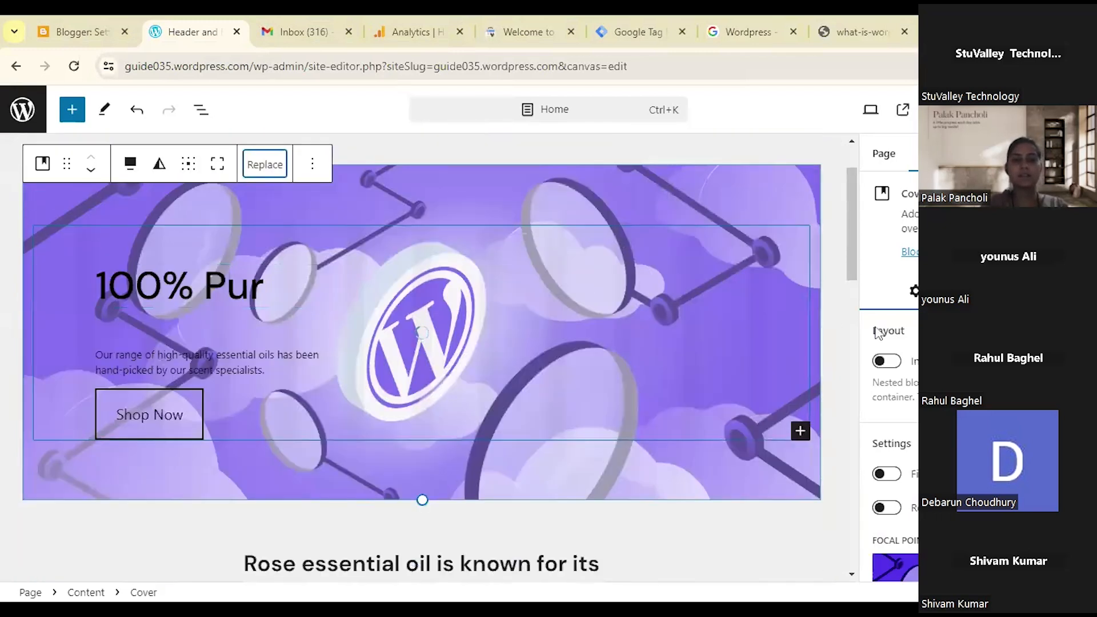
drag(855, 251, 322, 204)
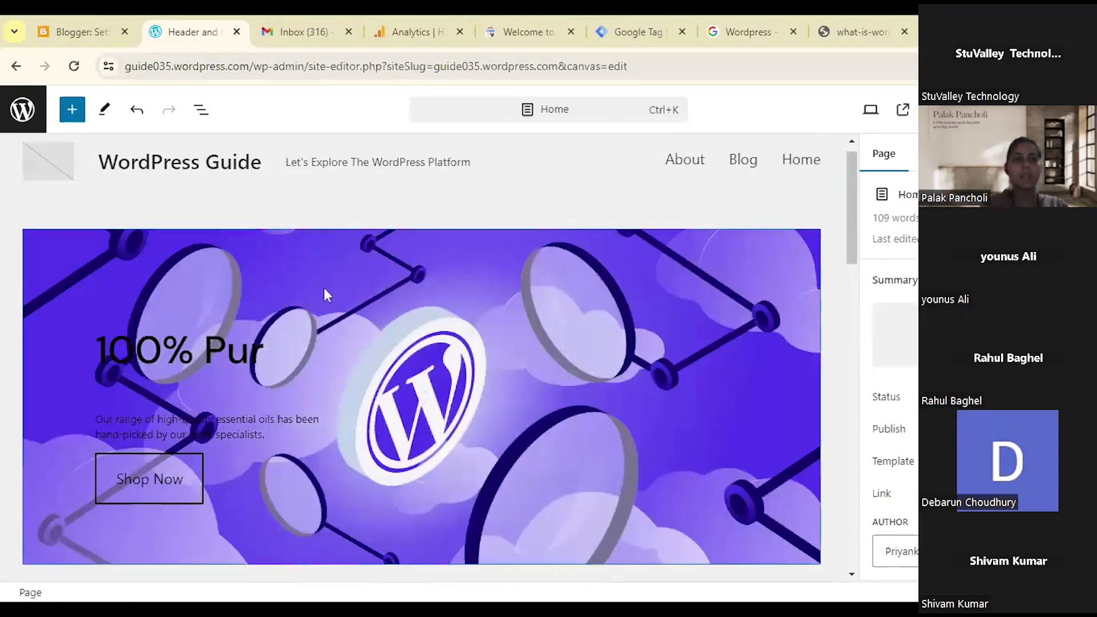
scroll(326, 294, up, 1)
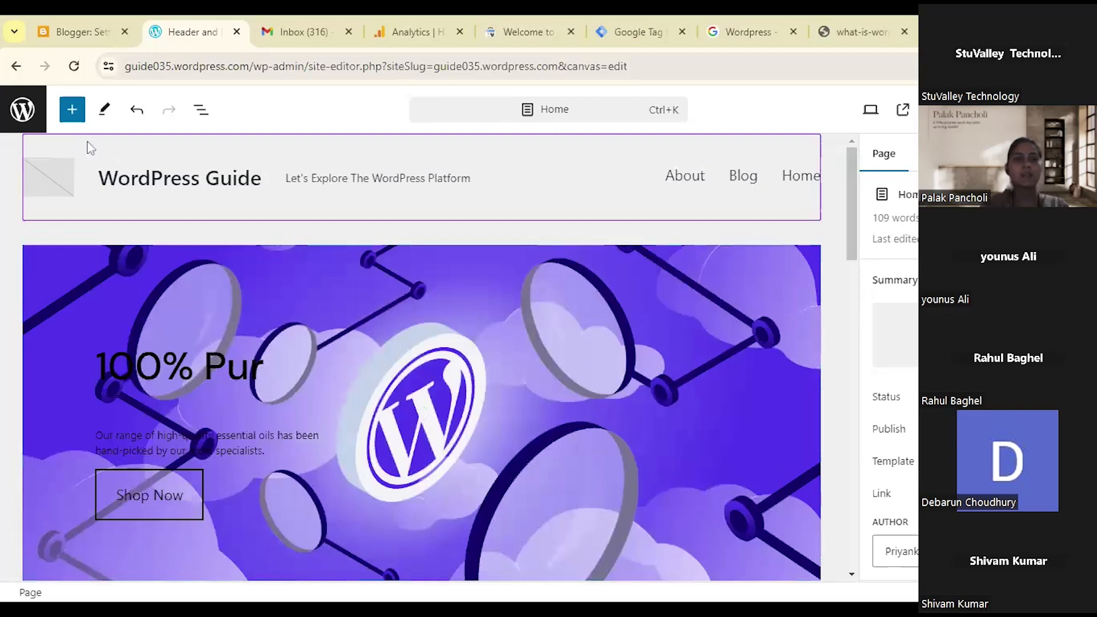
Open the block library and look through its text, media, design, widget, theme and embed blocks.
click(76, 112)
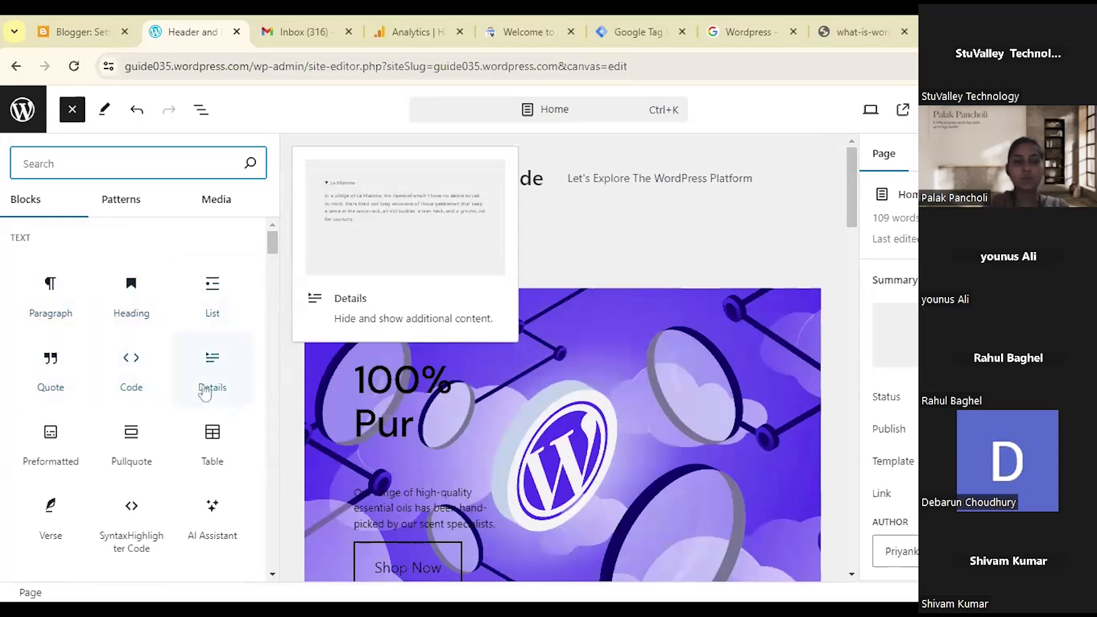
scroll(277, 253, down, 5)
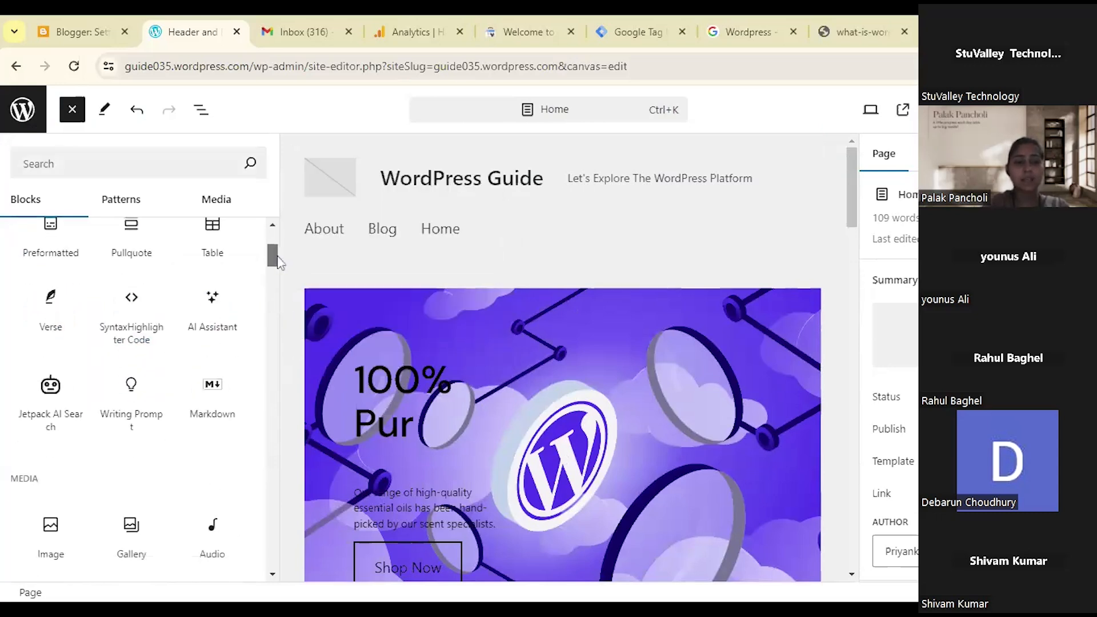
scroll(224, 375, down, 10)
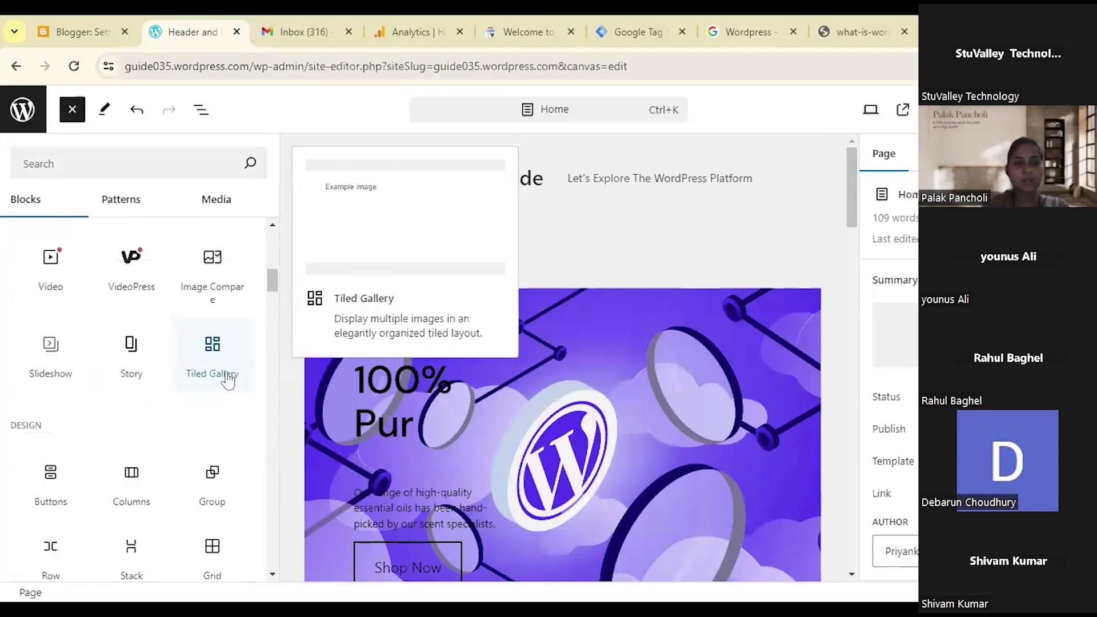
scroll(230, 379, down, 10)
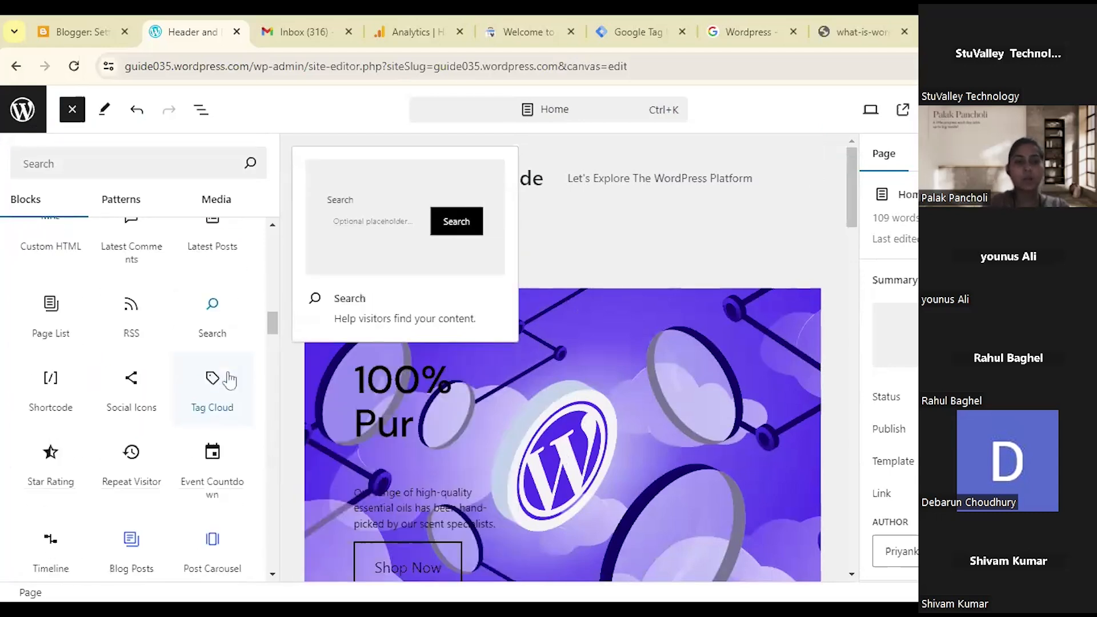
scroll(229, 379, down, 10)
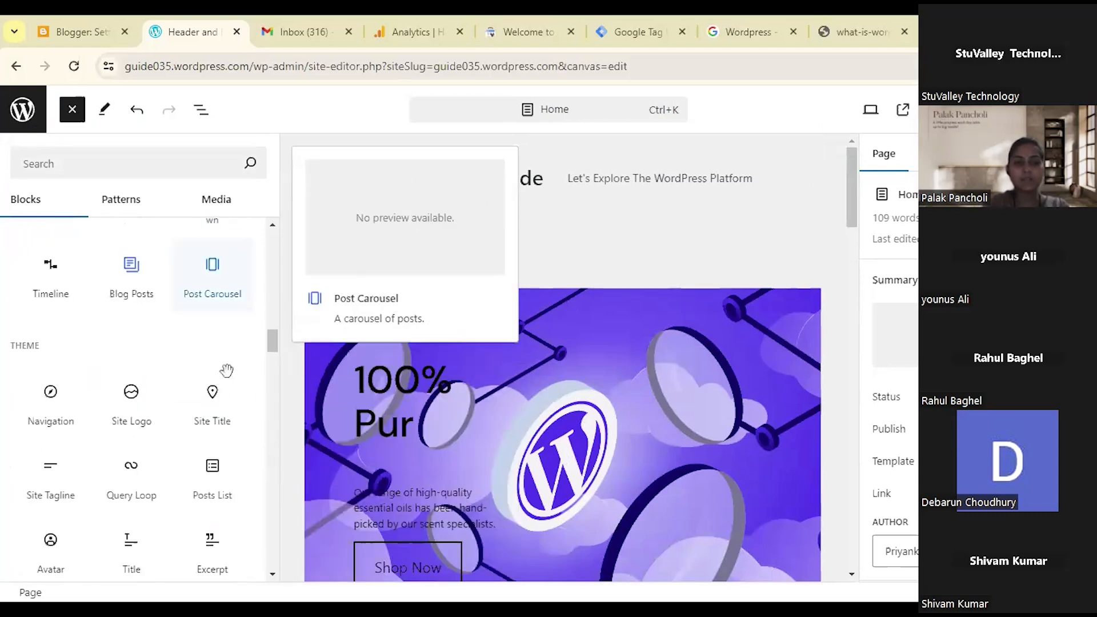
scroll(229, 380, down, 10)
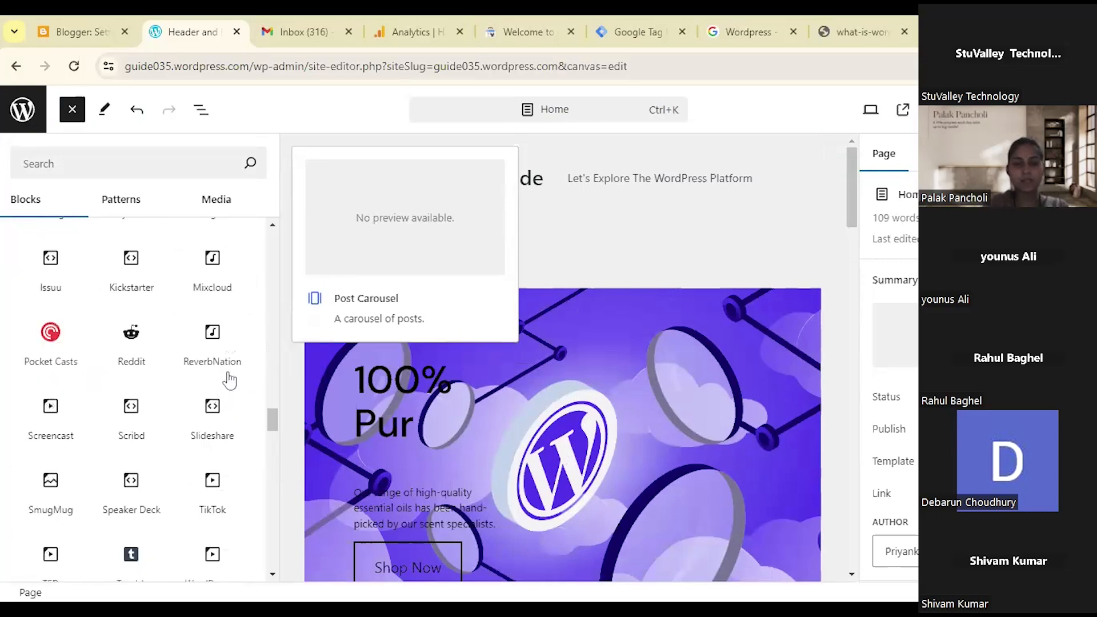
scroll(229, 380, up, 10)
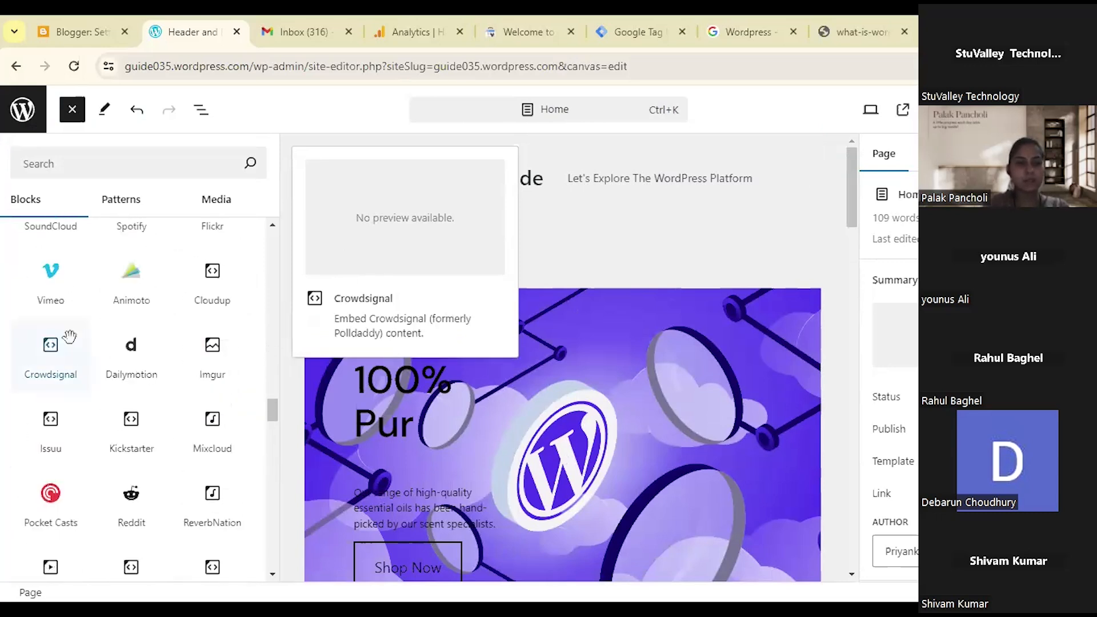
scroll(131, 472, down, 7)
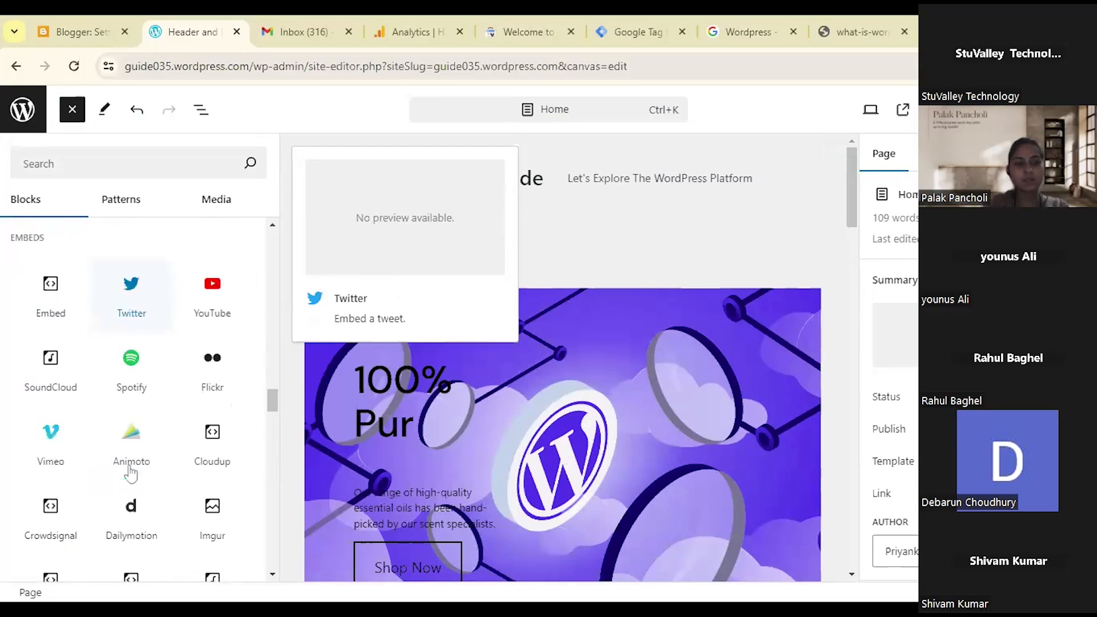
scroll(130, 472, down, 10)
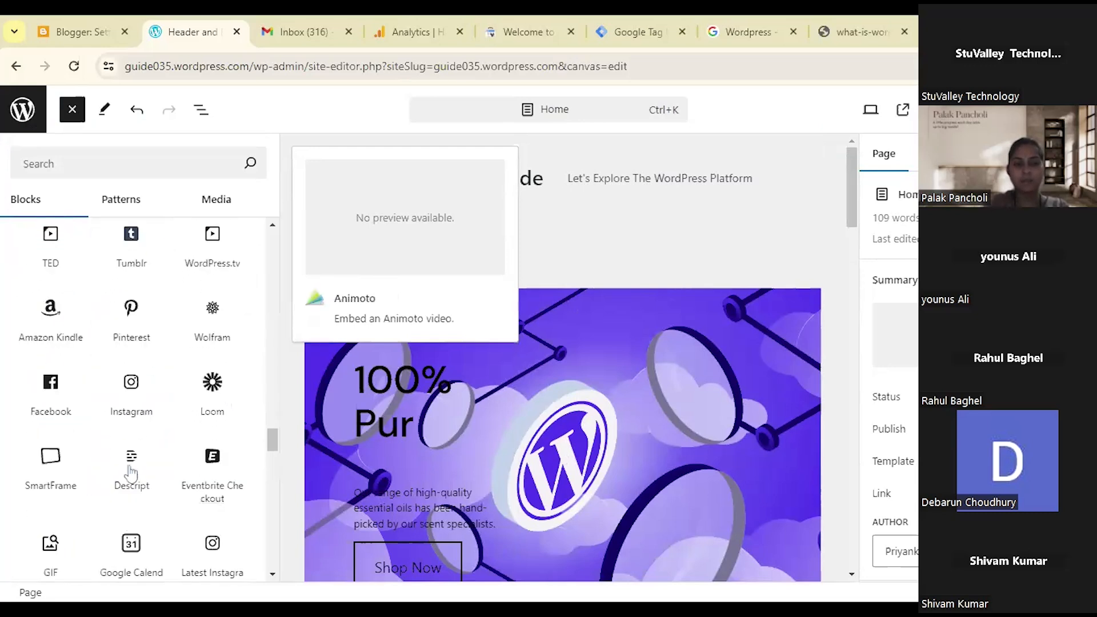
scroll(130, 474, up, 10)
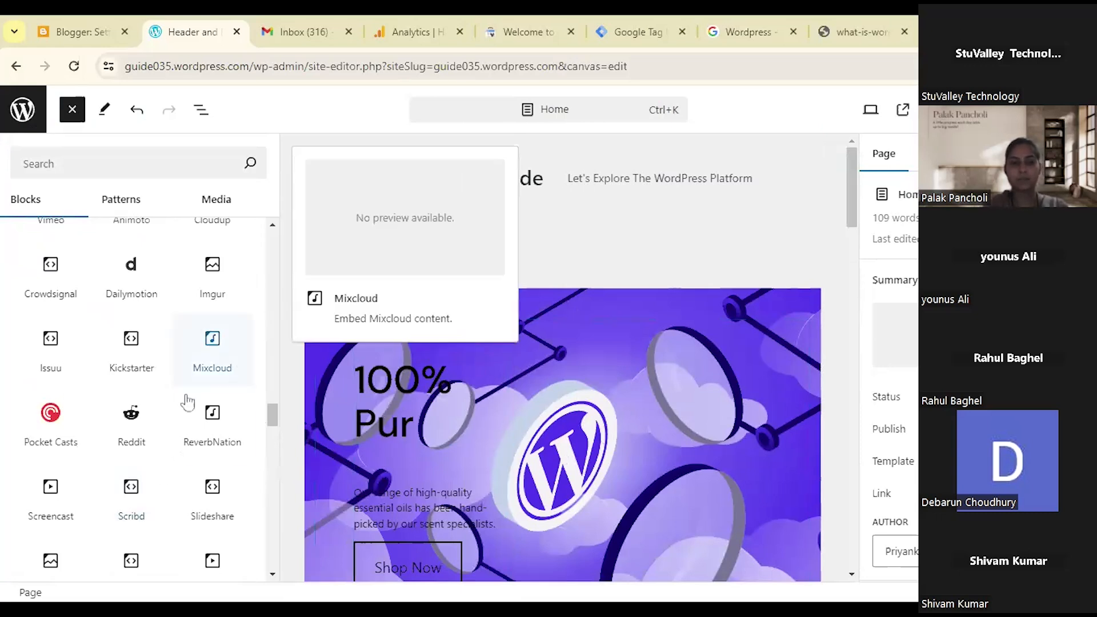
Examine the remaining embed, Crowdsignal and form blocks in the block library, including their previews, and return to the text blocks.
scroll(229, 343, up, 3)
scroll(239, 372, down, 10)
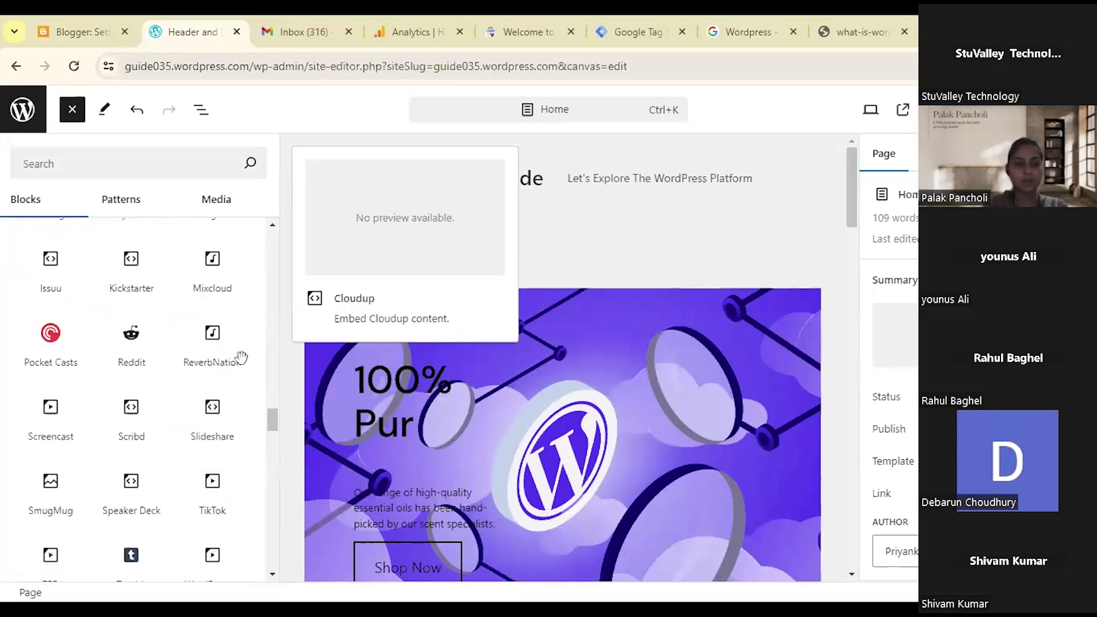
scroll(243, 347, down, 8)
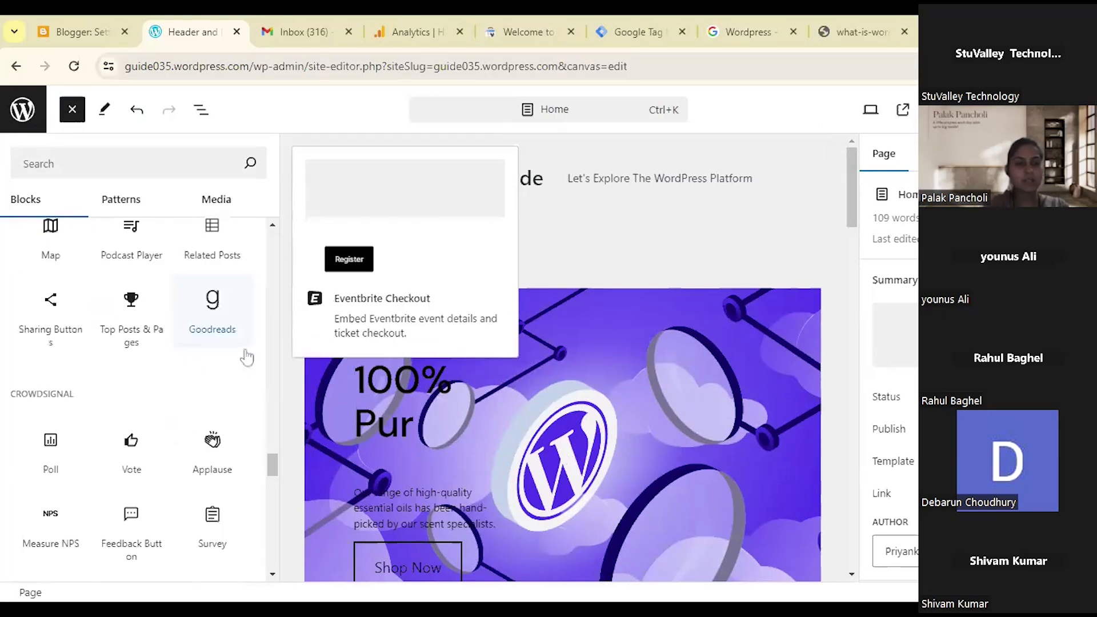
mouse_move(59, 291)
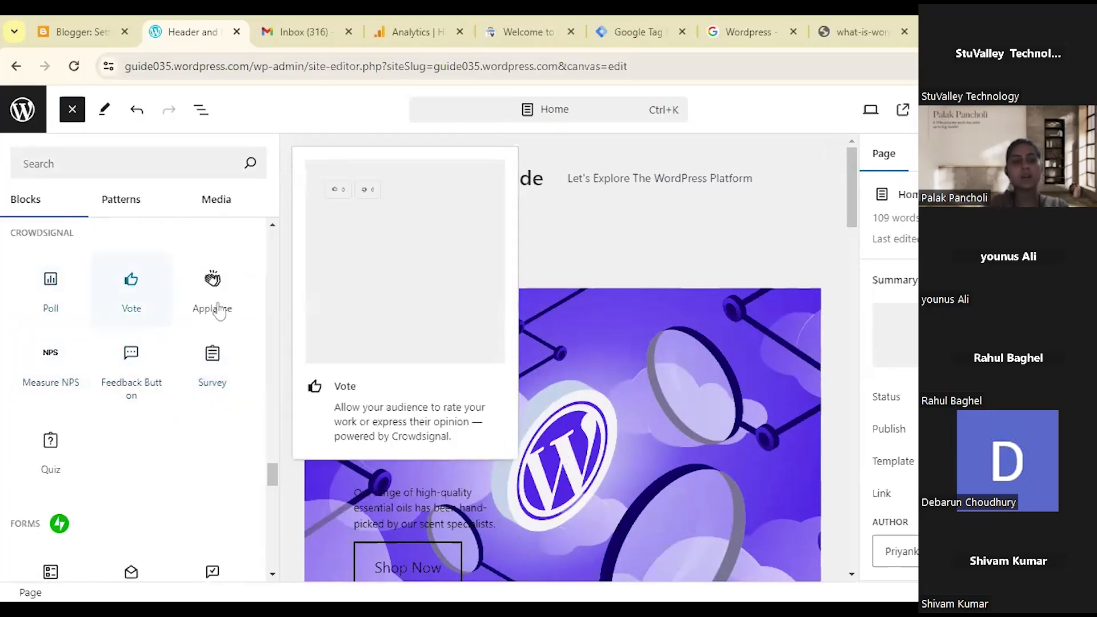
mouse_move(208, 392)
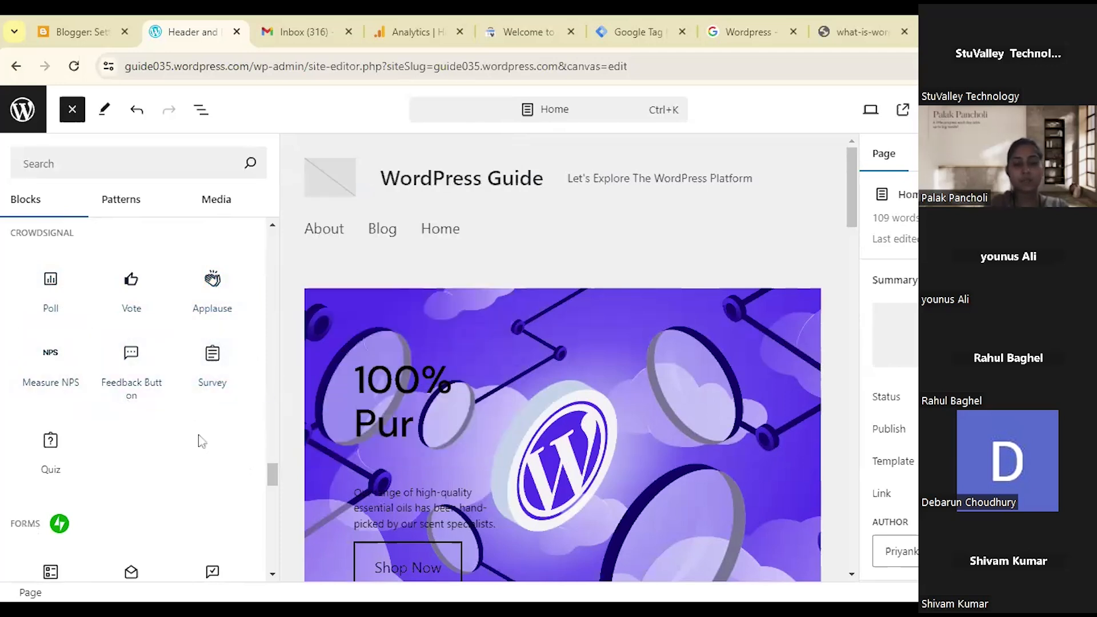
scroll(240, 462, down, 2)
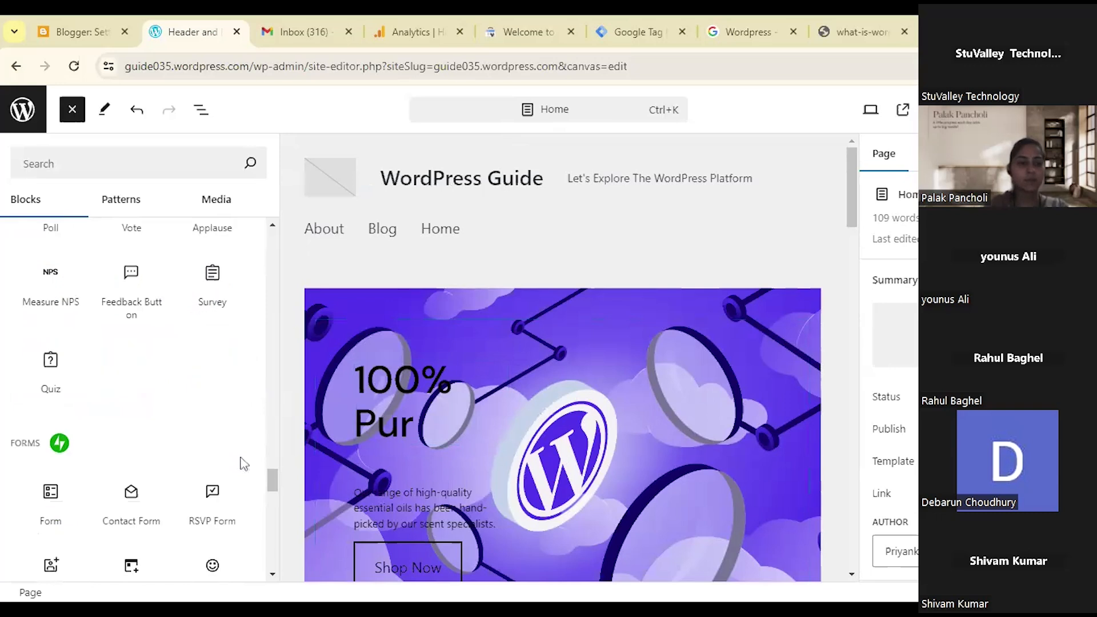
scroll(249, 411, down, 4)
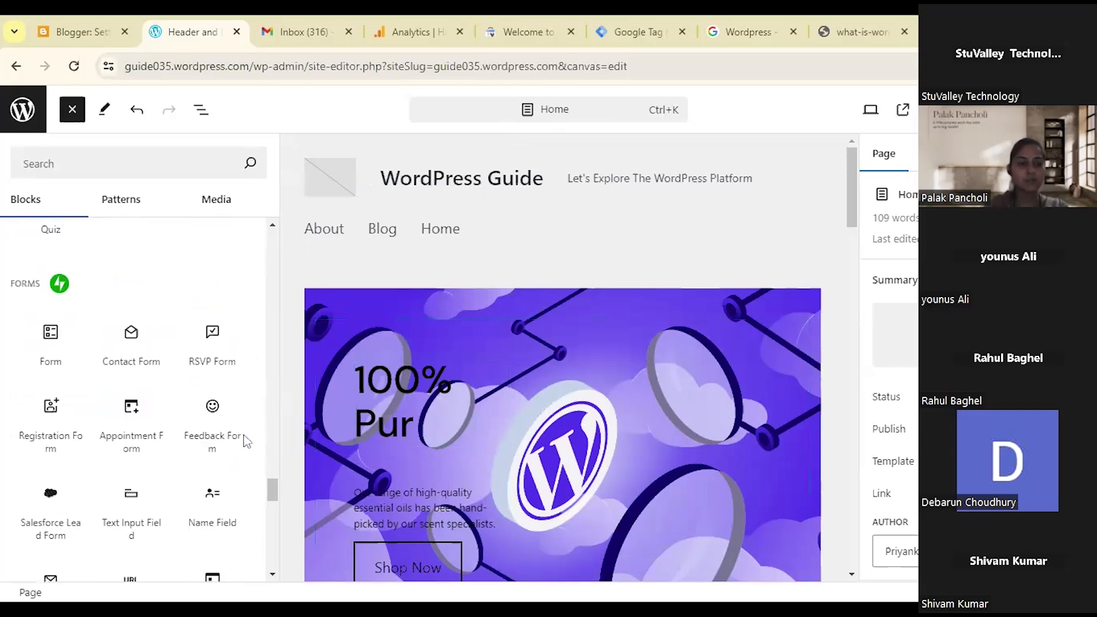
mouse_move(221, 447)
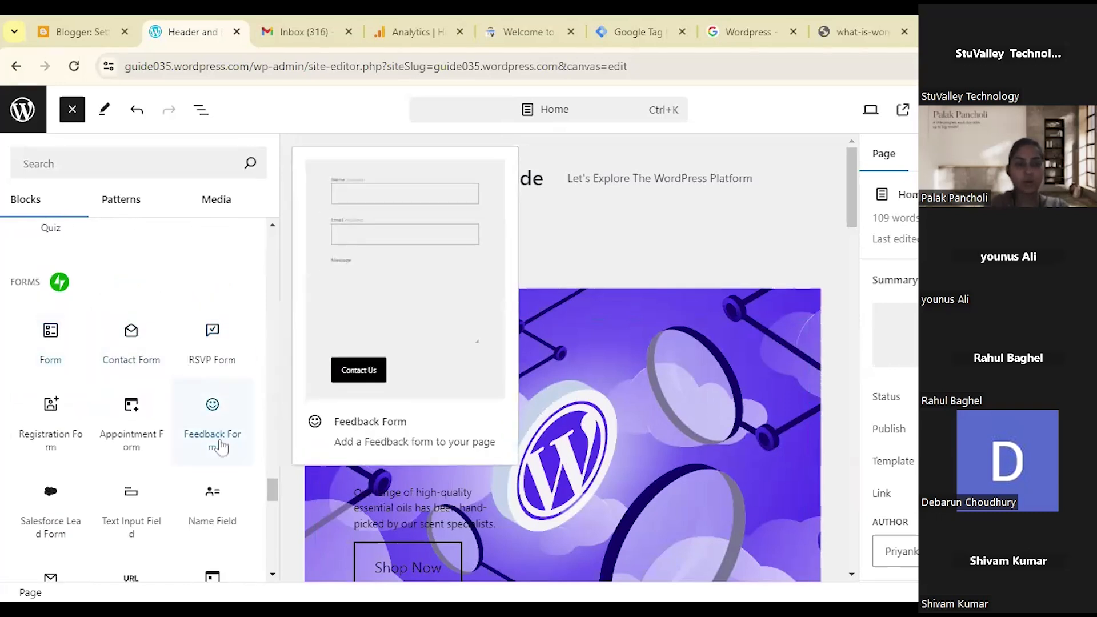
scroll(220, 448, down, 4)
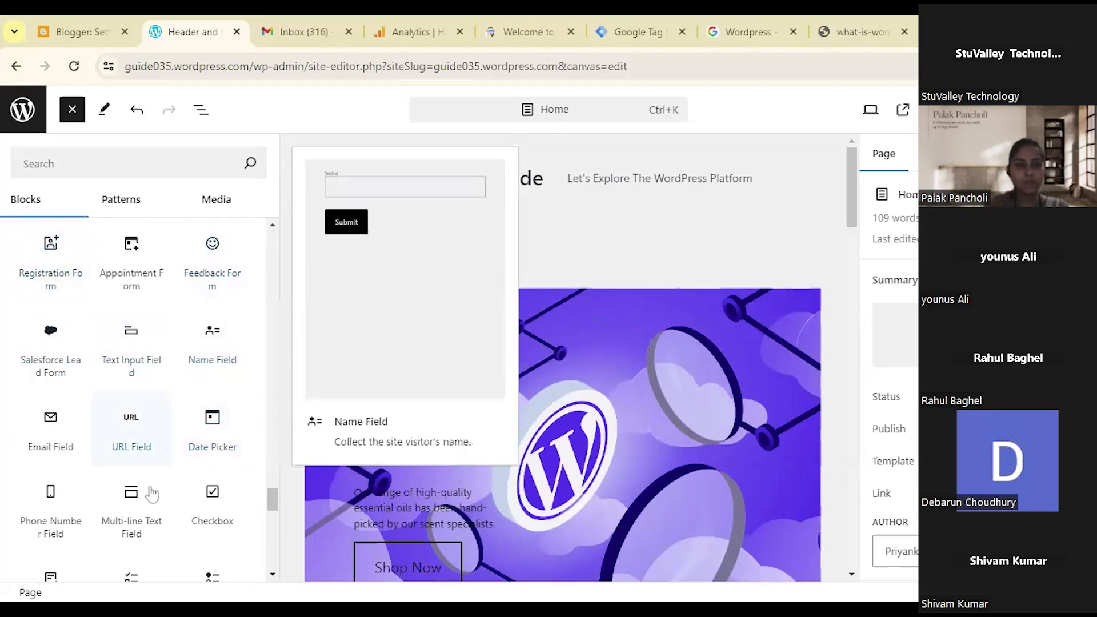
scroll(221, 514, down, 6)
scroll(220, 510, up, 5)
scroll(221, 503, down, 20)
scroll(223, 490, up, 20)
scroll(238, 466, up, 15)
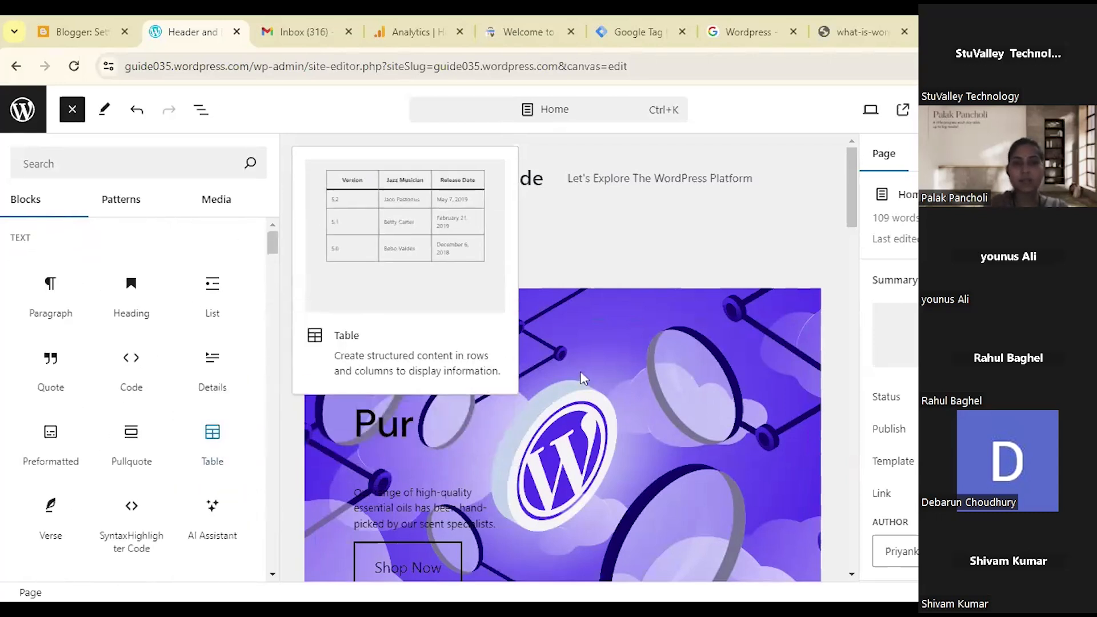
View the library's pattern categories and its media sources, looking at the site's own images and the Openverse pictures.
click(137, 199)
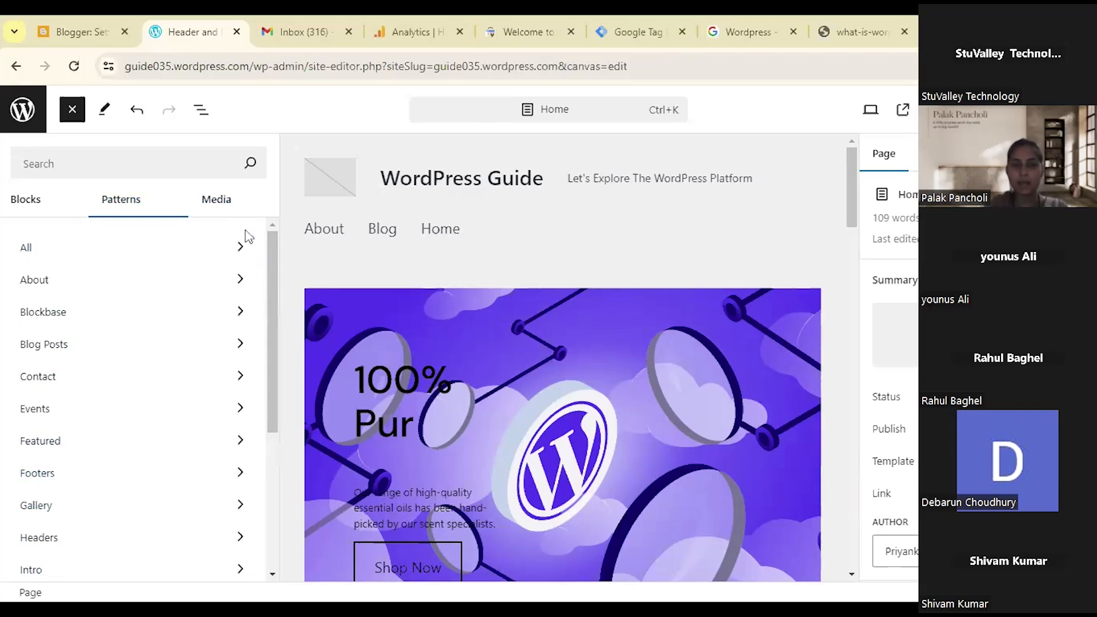
click(207, 213)
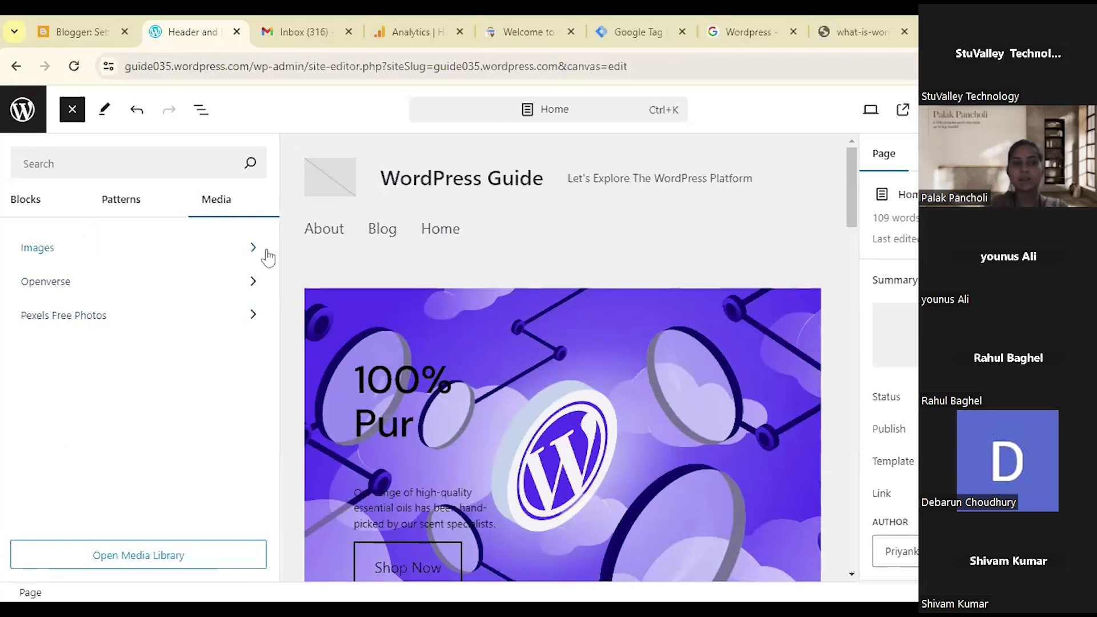
click(253, 249)
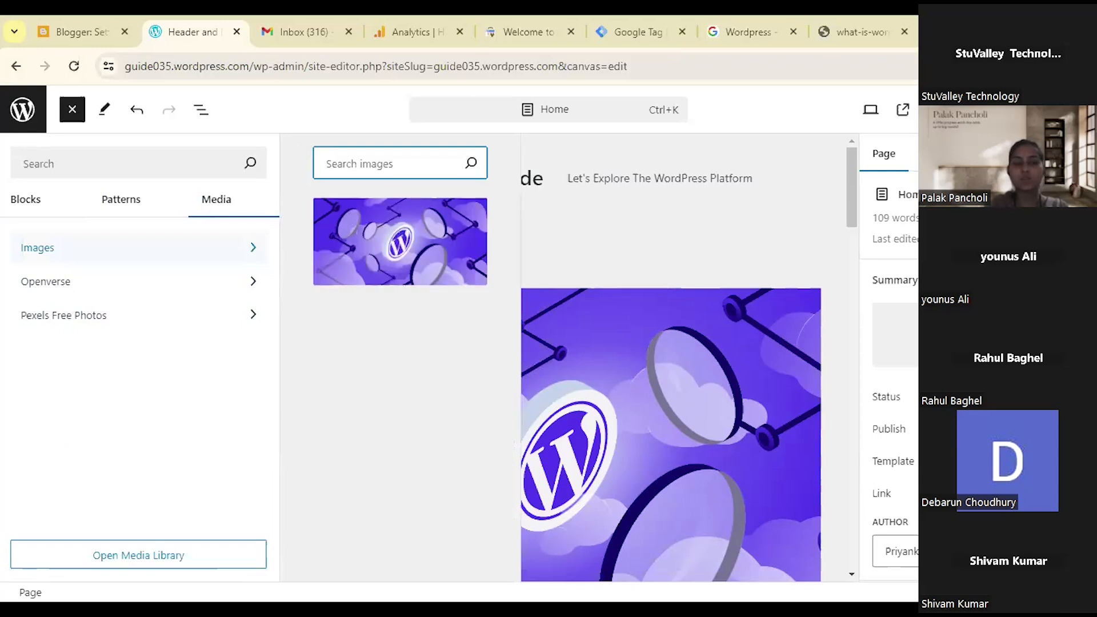
click(251, 283)
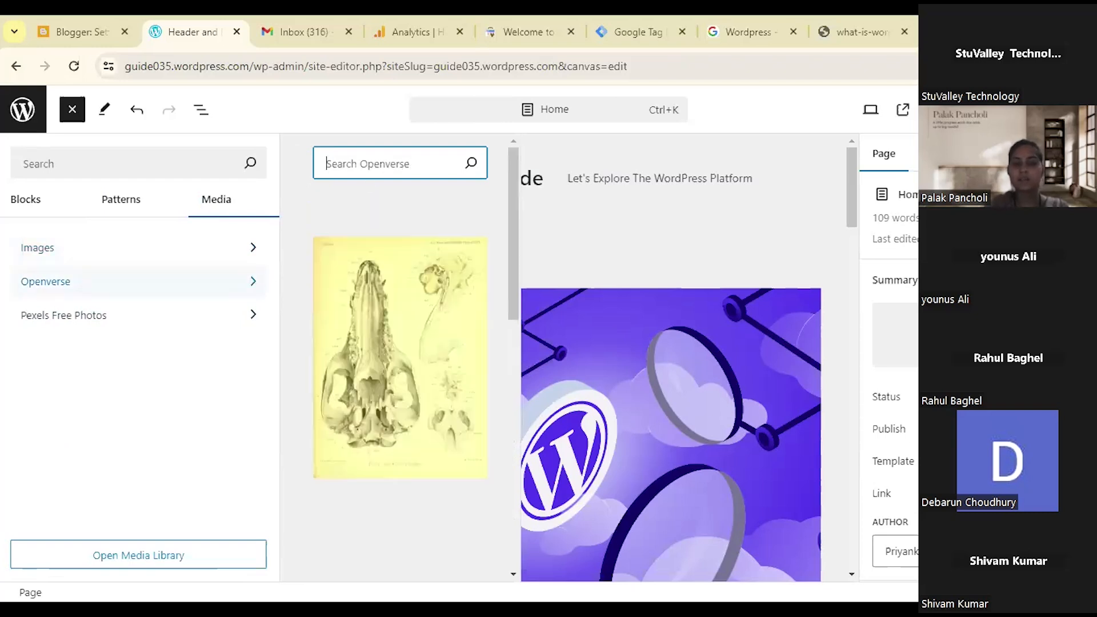
drag(518, 212, 560, 207)
Search Pexels Free Photos for wordpress and look through the photos offered.
click(75, 317)
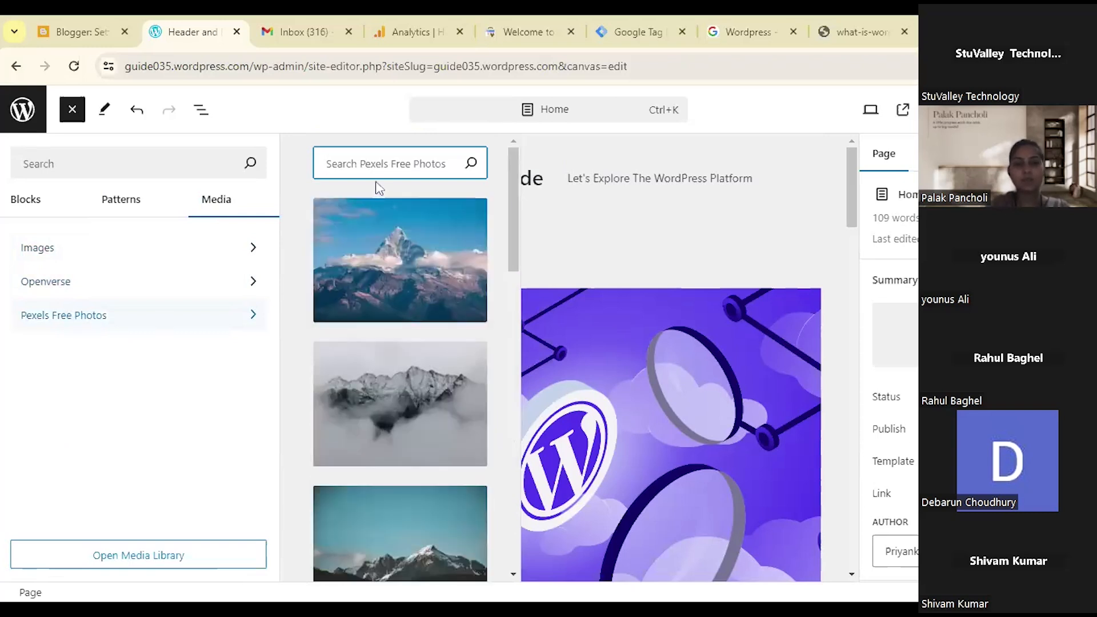
text(wo)
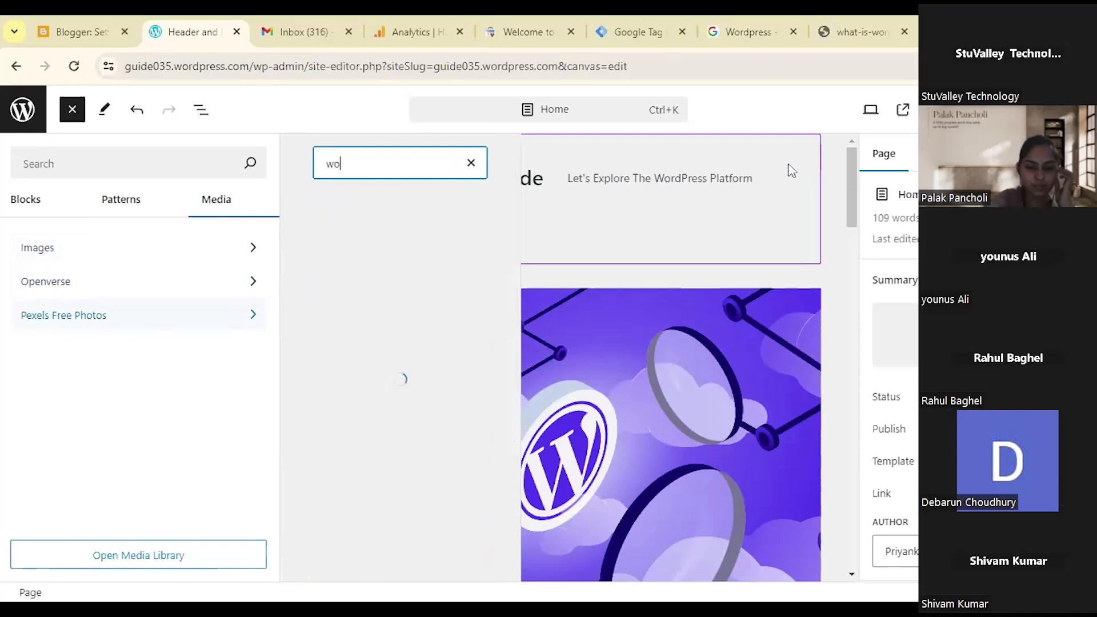
text(rdpress)
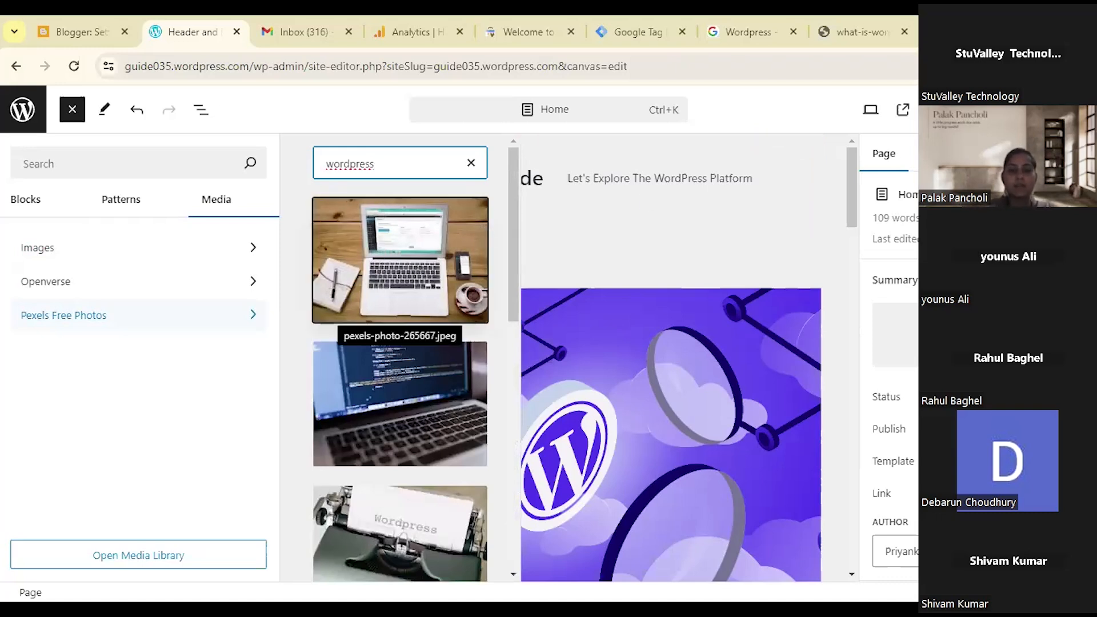
scroll(464, 314, down, 5)
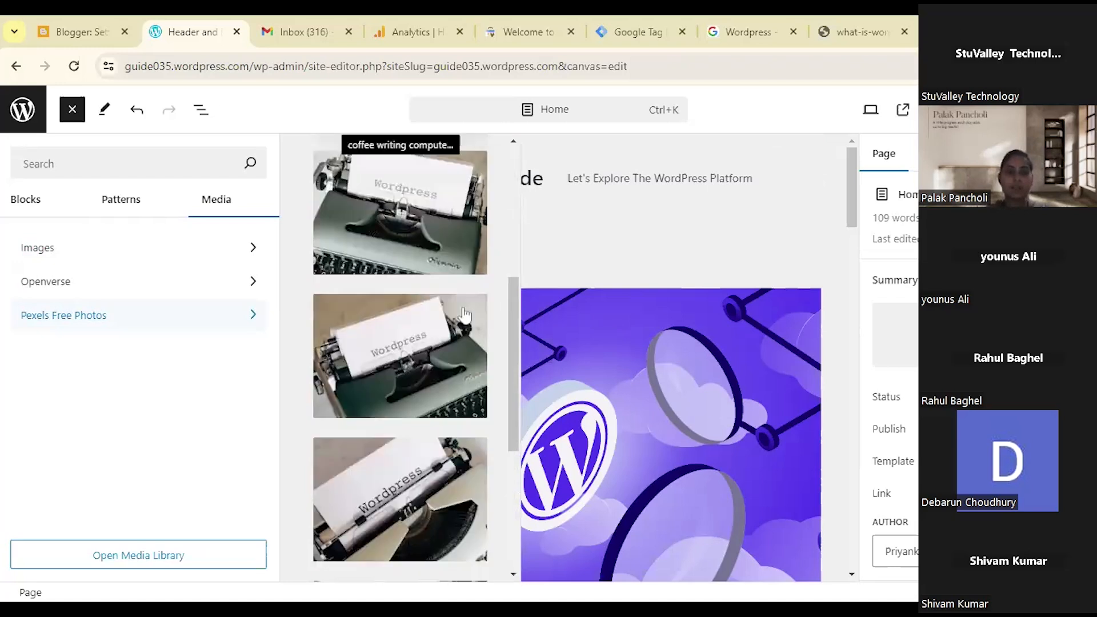
scroll(464, 314, down, 4)
scroll(464, 314, up, 9)
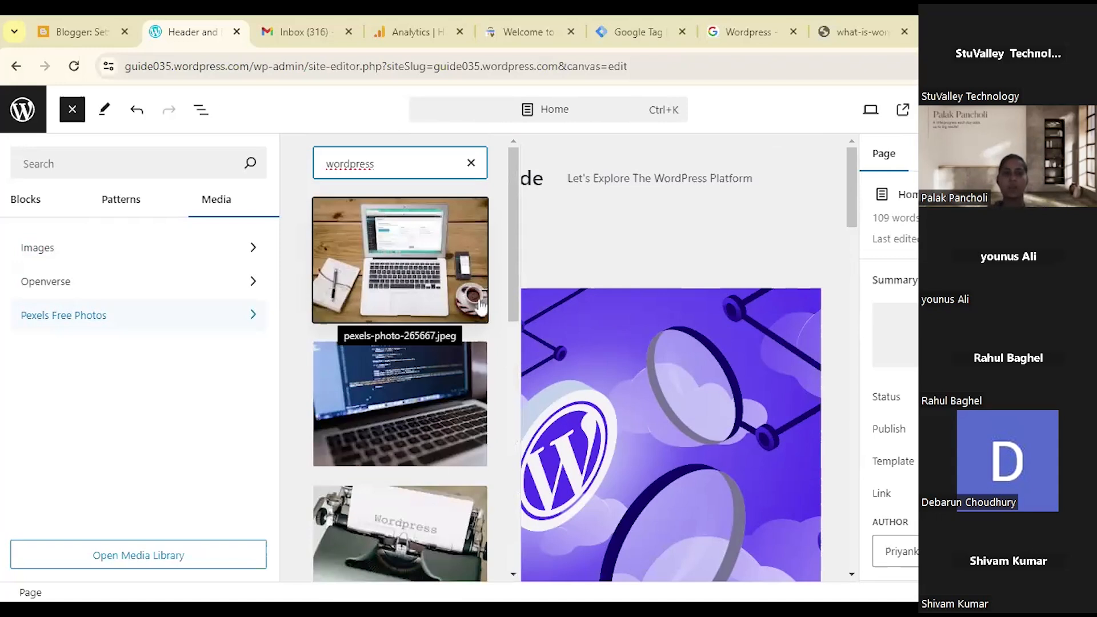
Open the media library's upload dialog, highlight the allowed file types and the maximum upload file size, and close it.
click(139, 565)
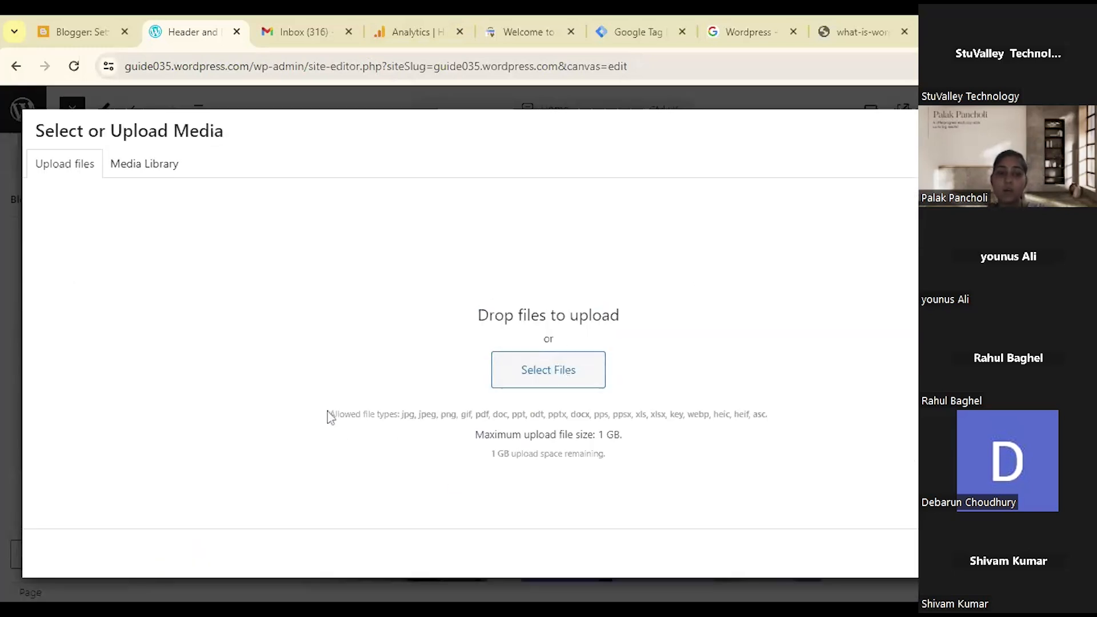
drag(329, 415, 812, 417)
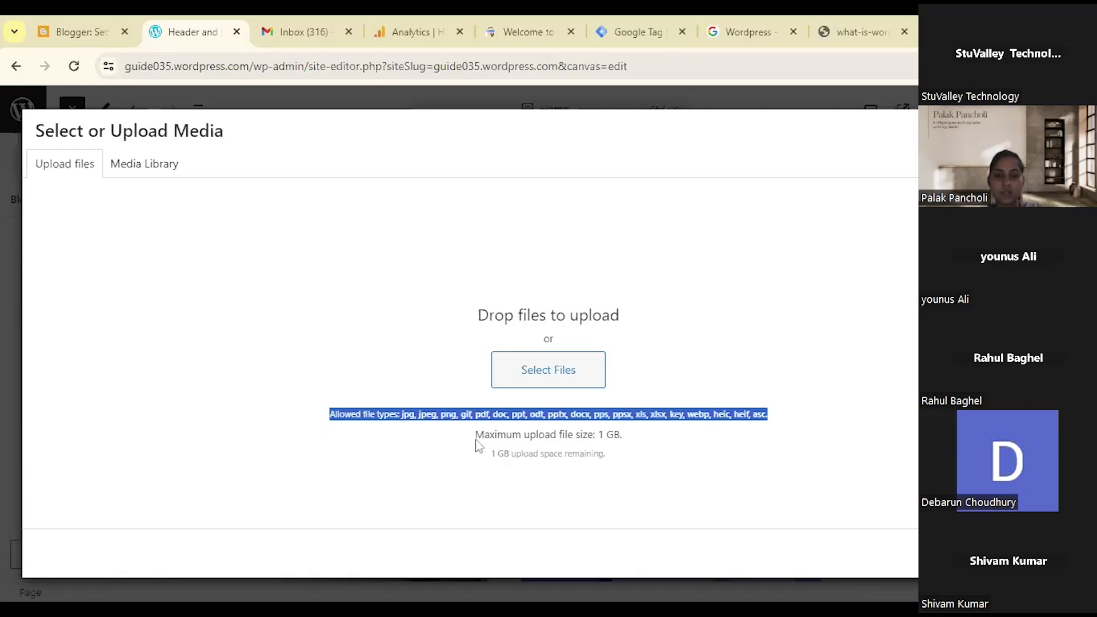
drag(476, 440, 638, 436)
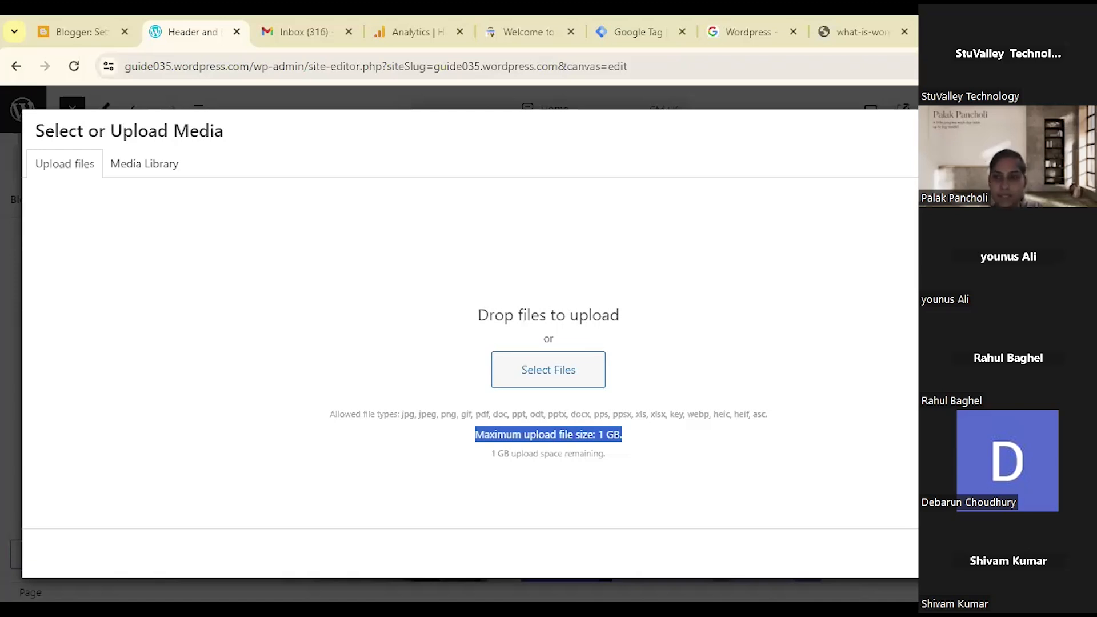
key(Escape)
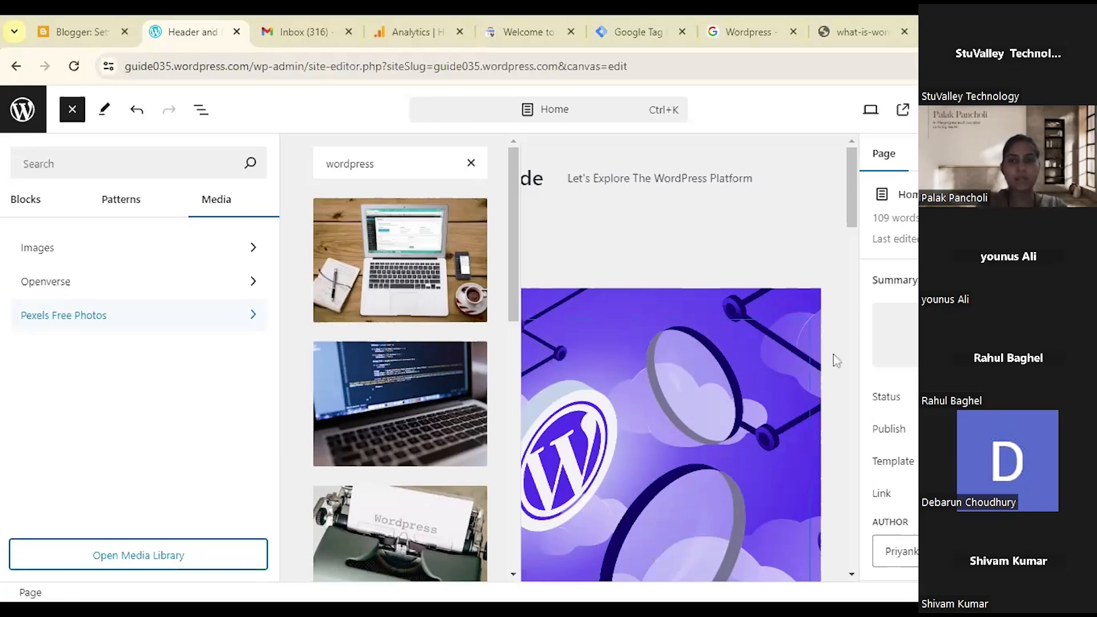
Close the block library, save the Home page changes and view the site down to the rose oil product section.
key(Escape)
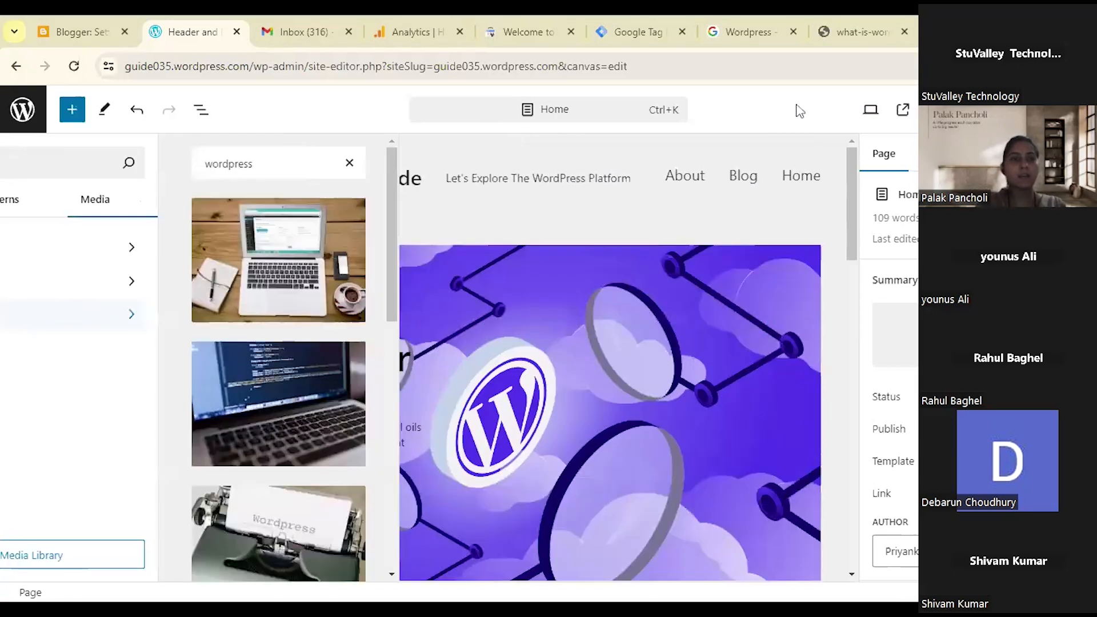
key(ctrl+s)
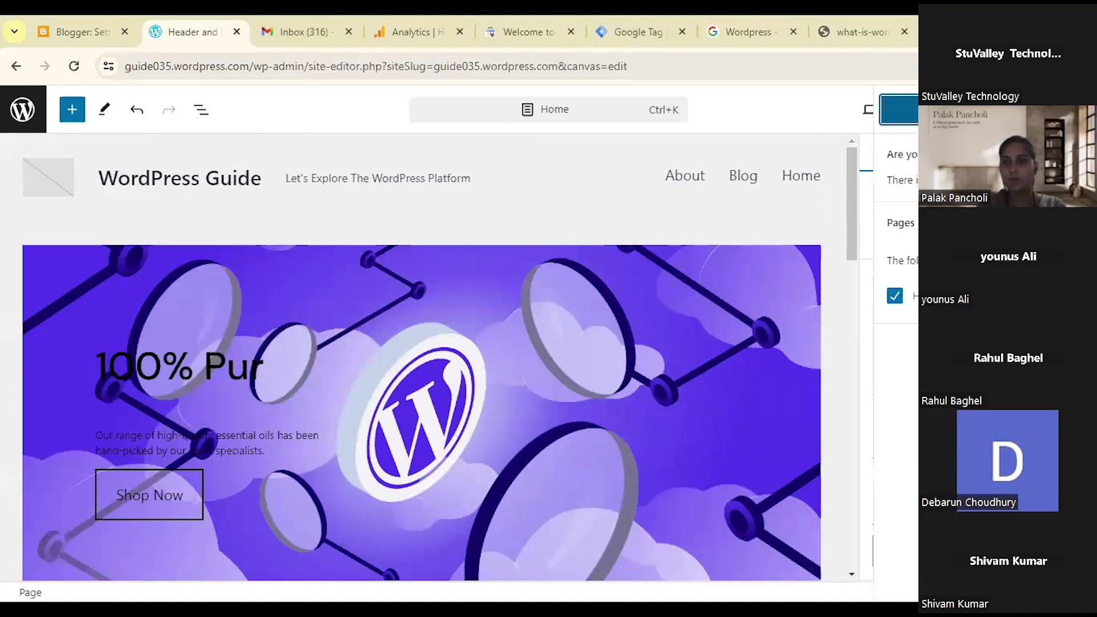
key(Return)
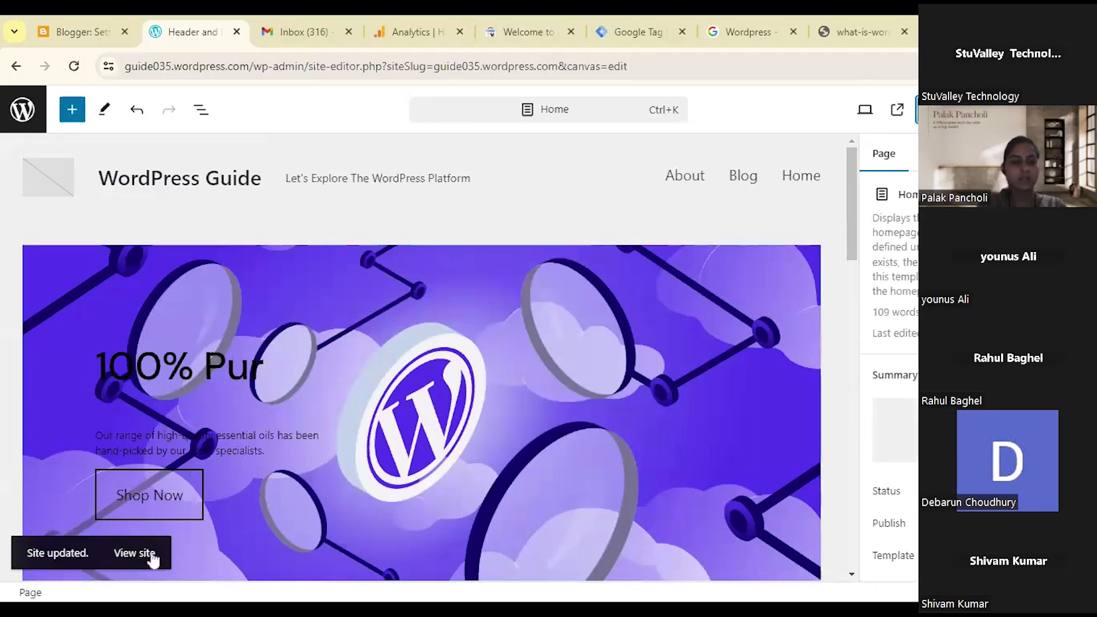
click(137, 553)
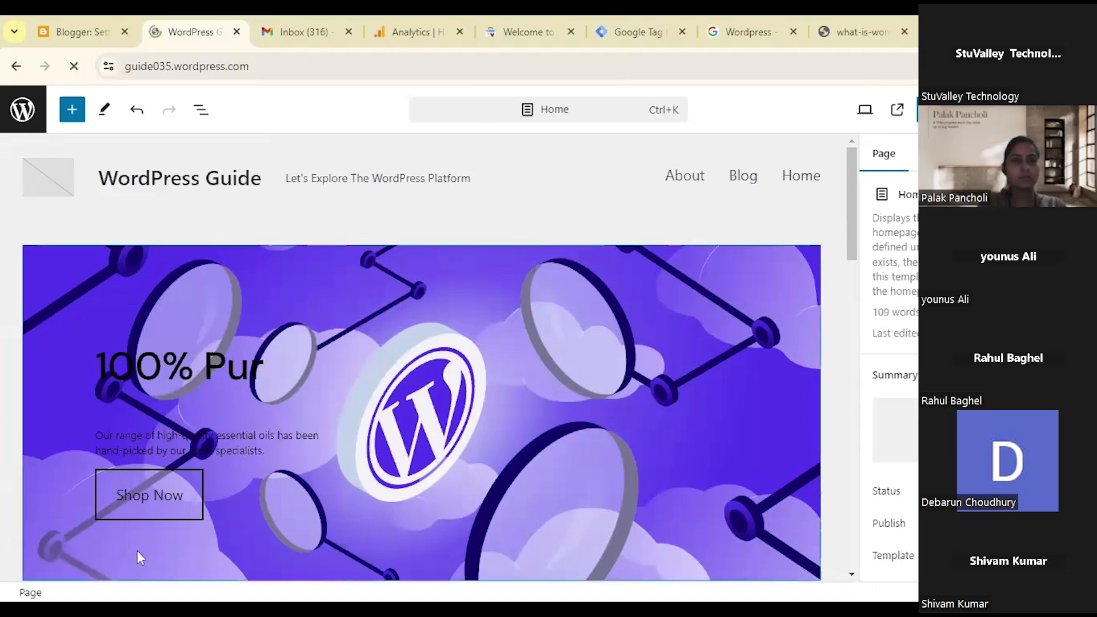
scroll(361, 417, down, 13)
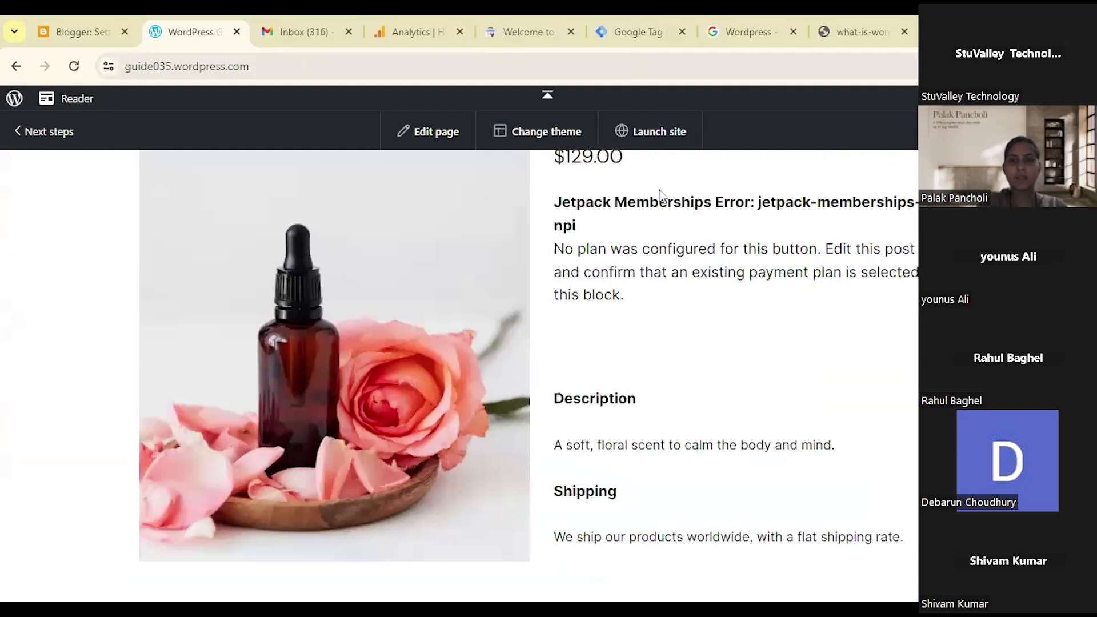
Start the site launch, look over the domain selection page and return to the site without choosing a domain.
click(660, 141)
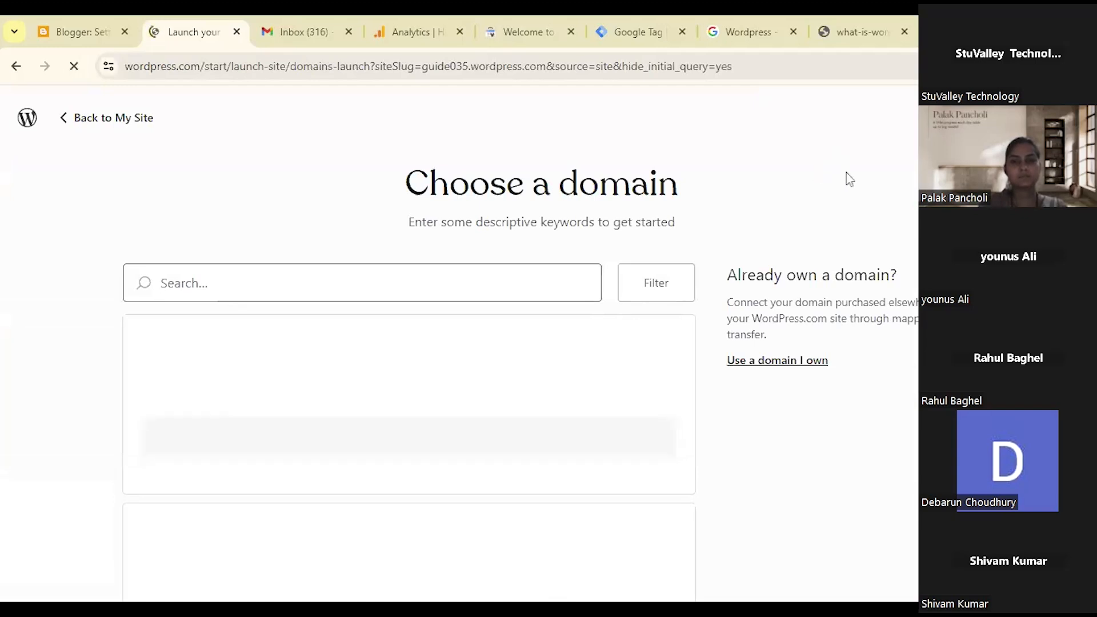
scroll(790, 406, down, 3)
scroll(788, 404, up, 3)
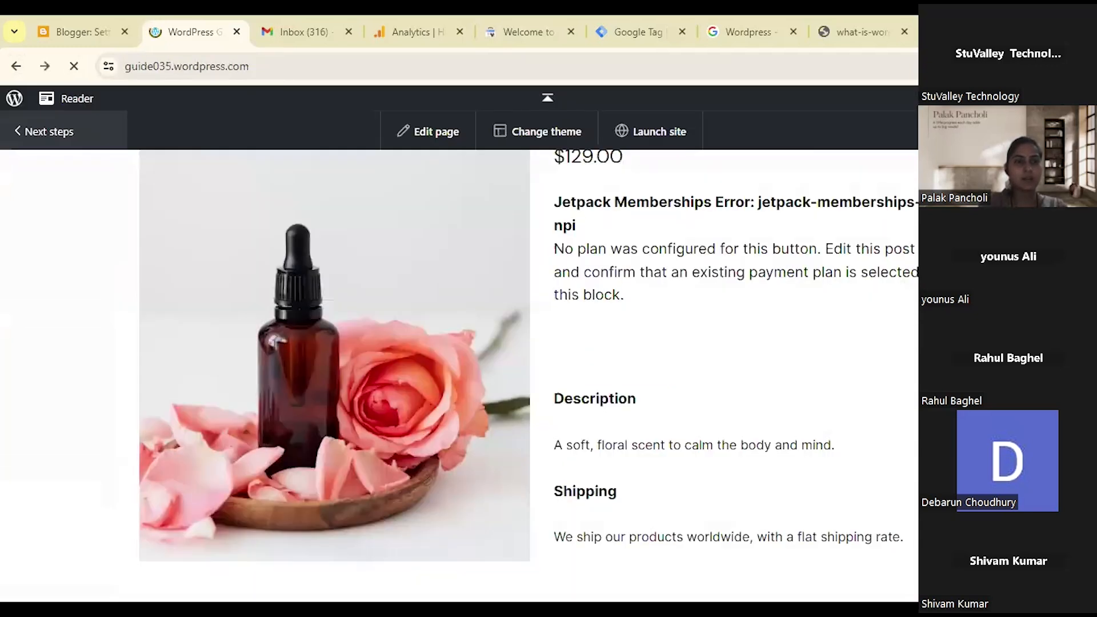
Review the site's home page from the product section up to its header and highlight the site address.
scroll(683, 218, up, 7)
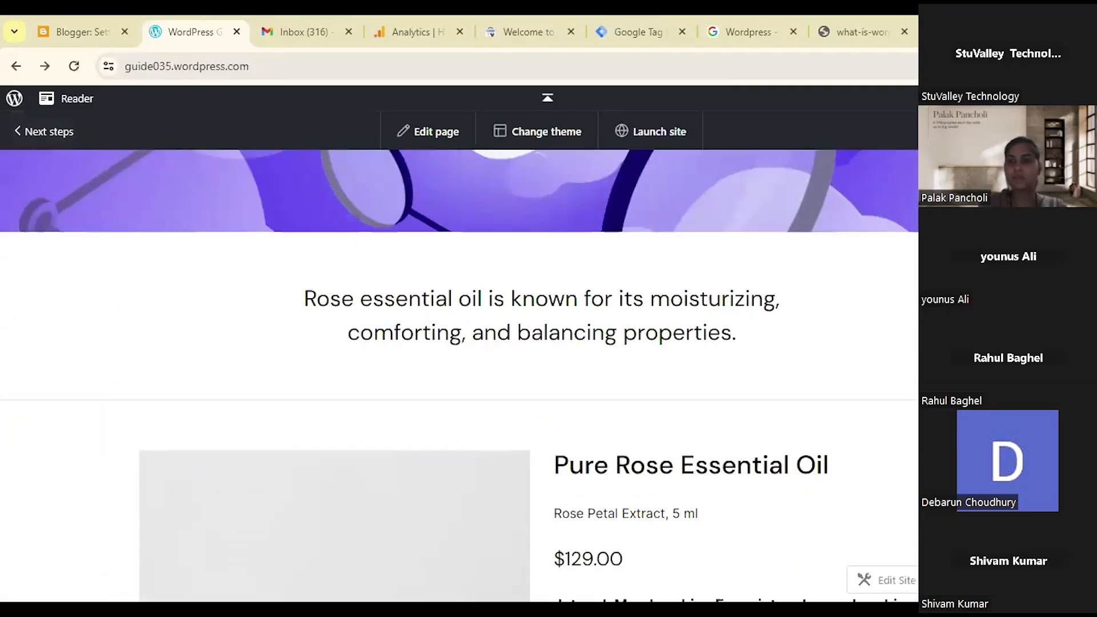
scroll(342, 229, up, 5)
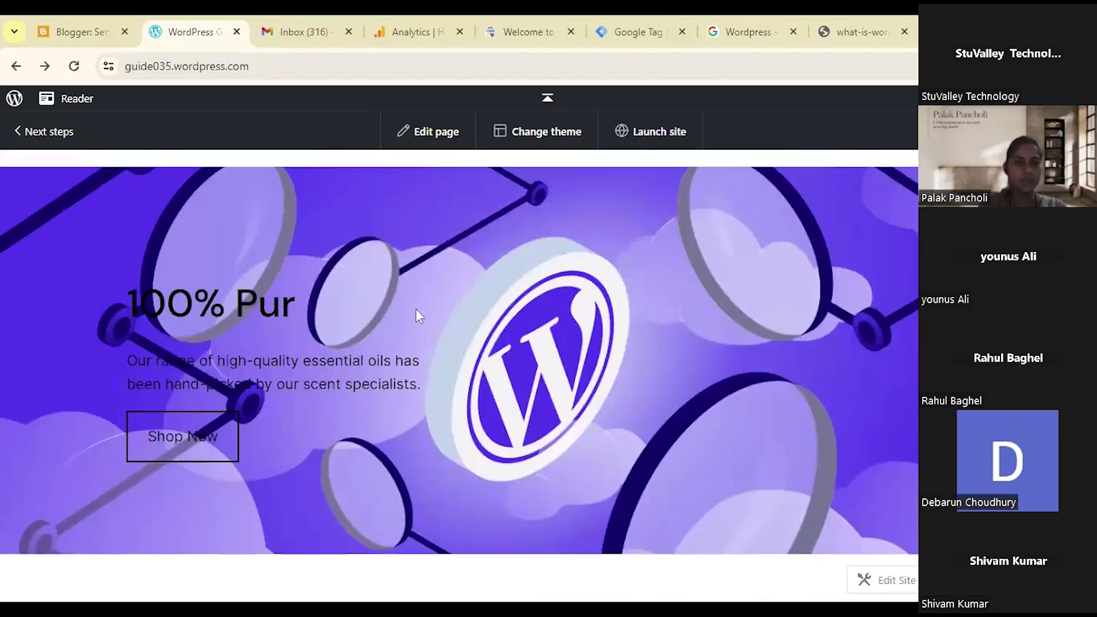
scroll(416, 309, up, 2)
key(ctrl+l)
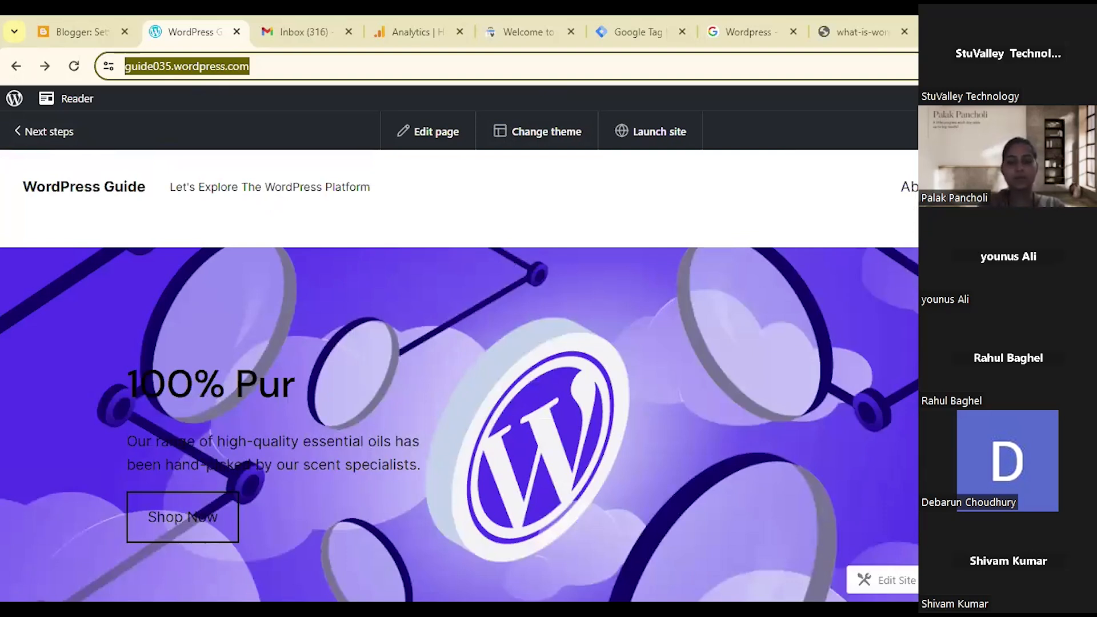
Return to the site's launch checklist and start its "Write your first post" task in the post editor.
click(15, 100)
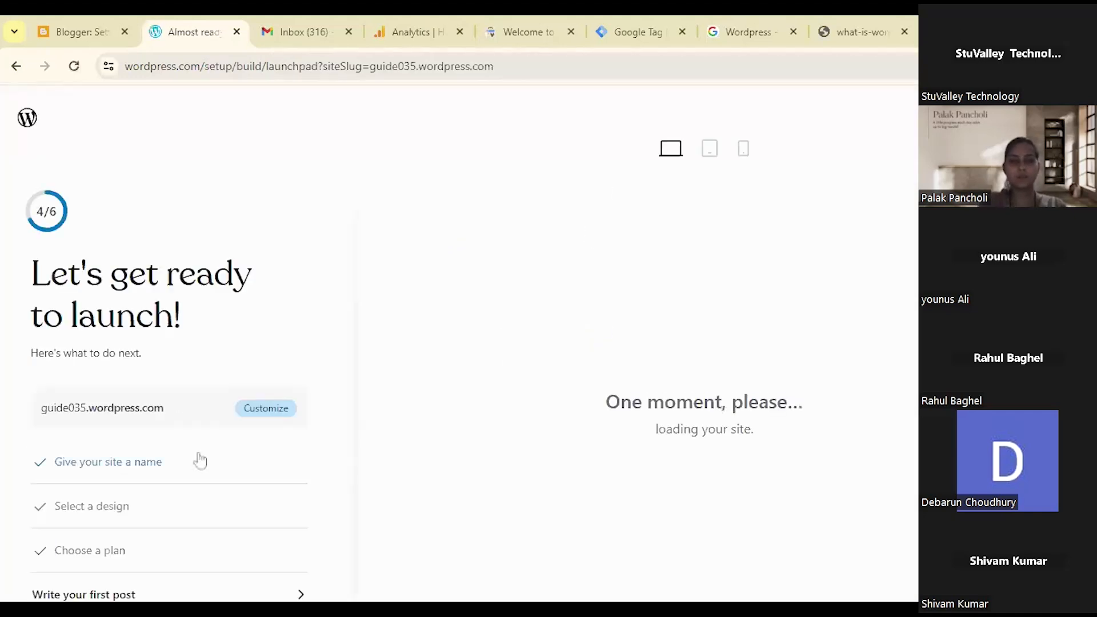
scroll(203, 455, down, 2)
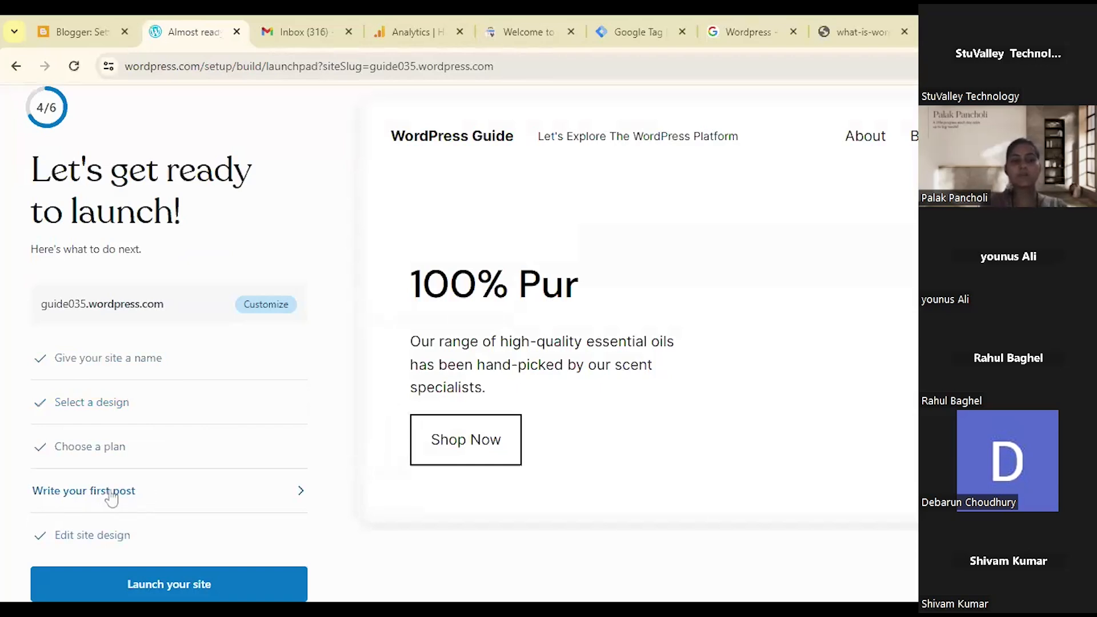
click(294, 496)
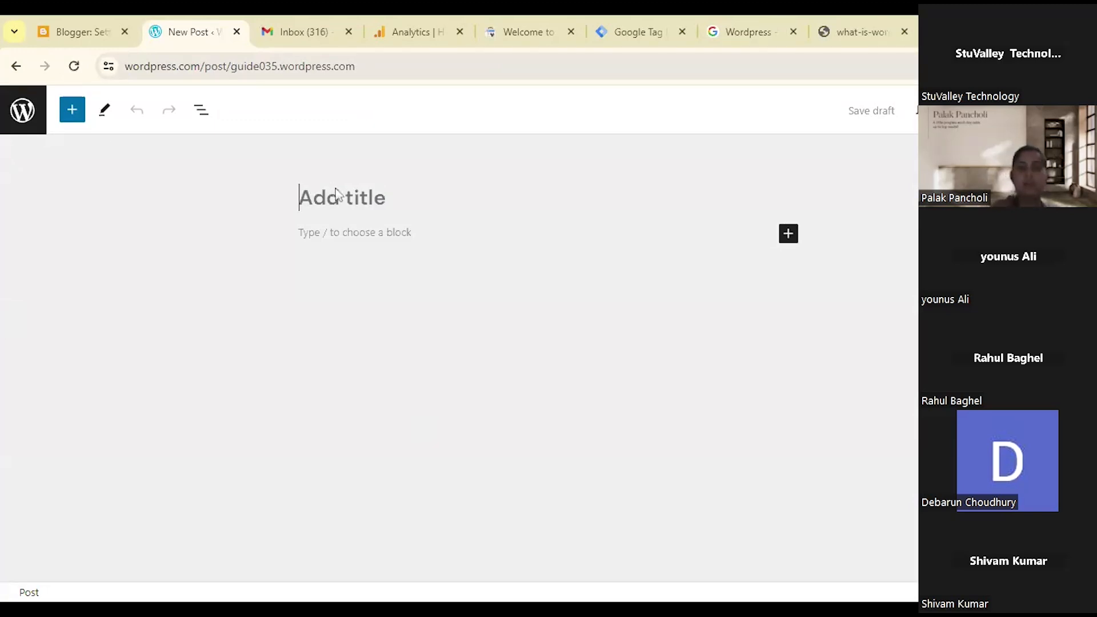
Enter "What Is WorPress?" as the title of the new post.
text(Pos)
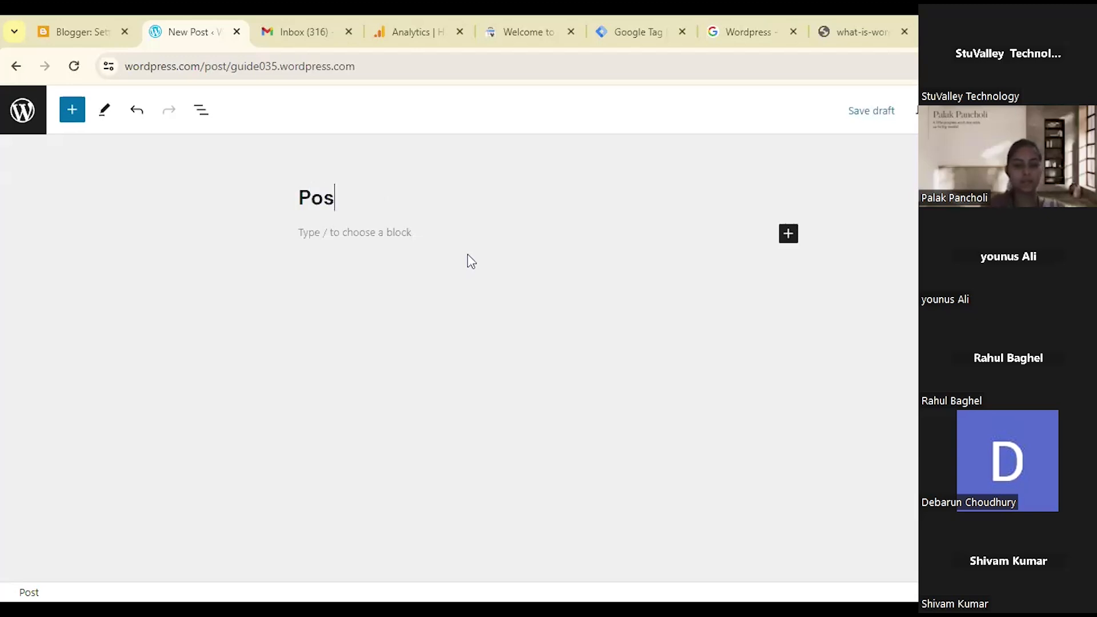
key(BackSpace)
key(BackSpace)
key(BackSpace)
text(What Is)
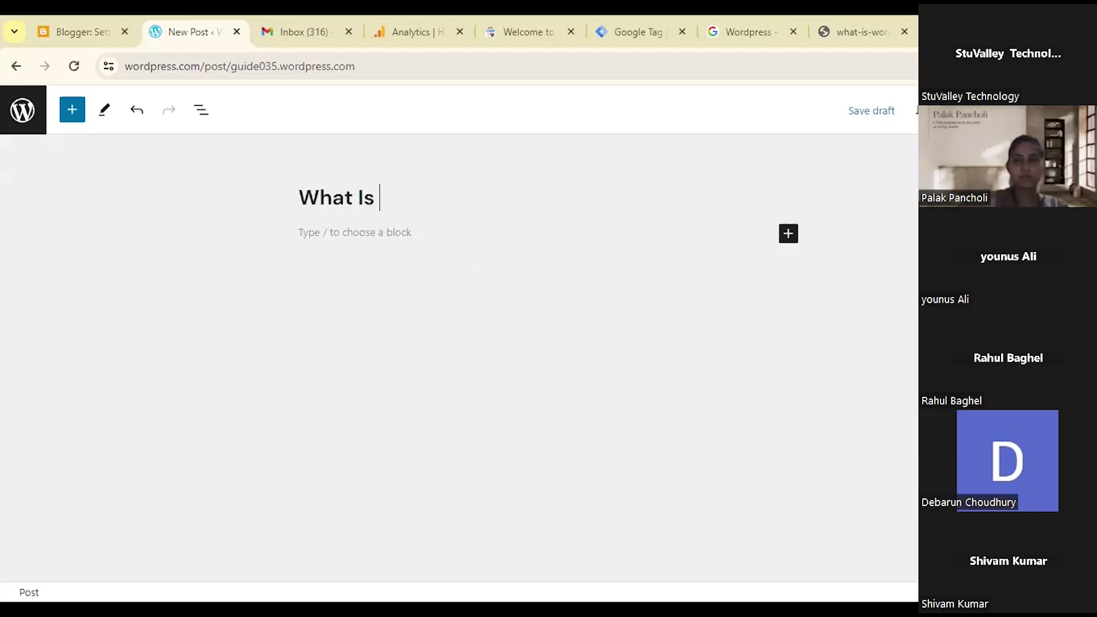
text( Wor)
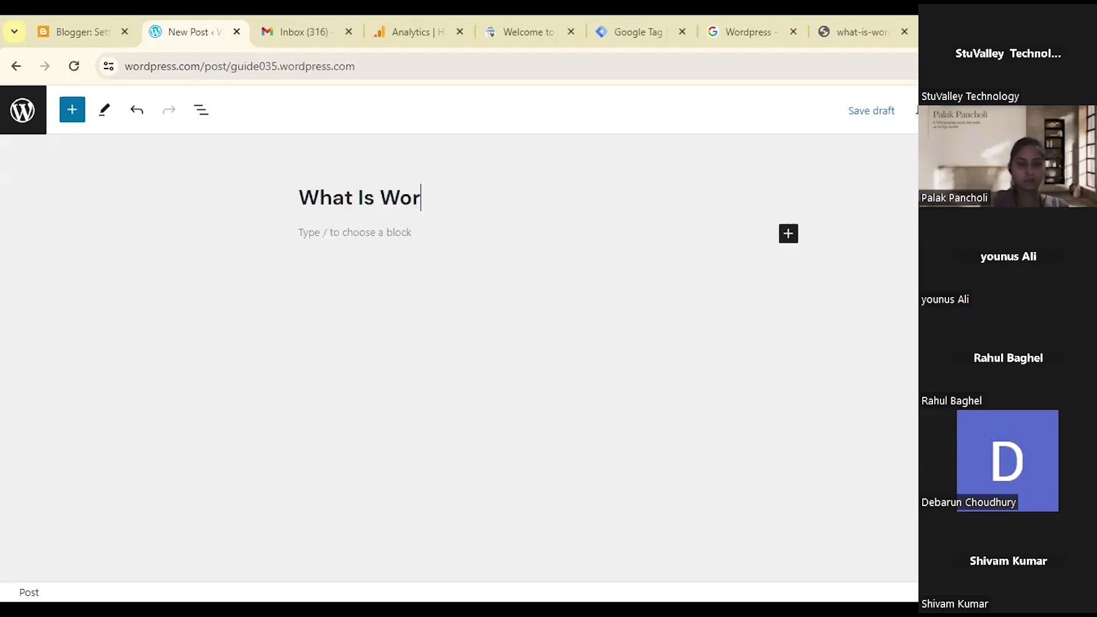
text(Press?)
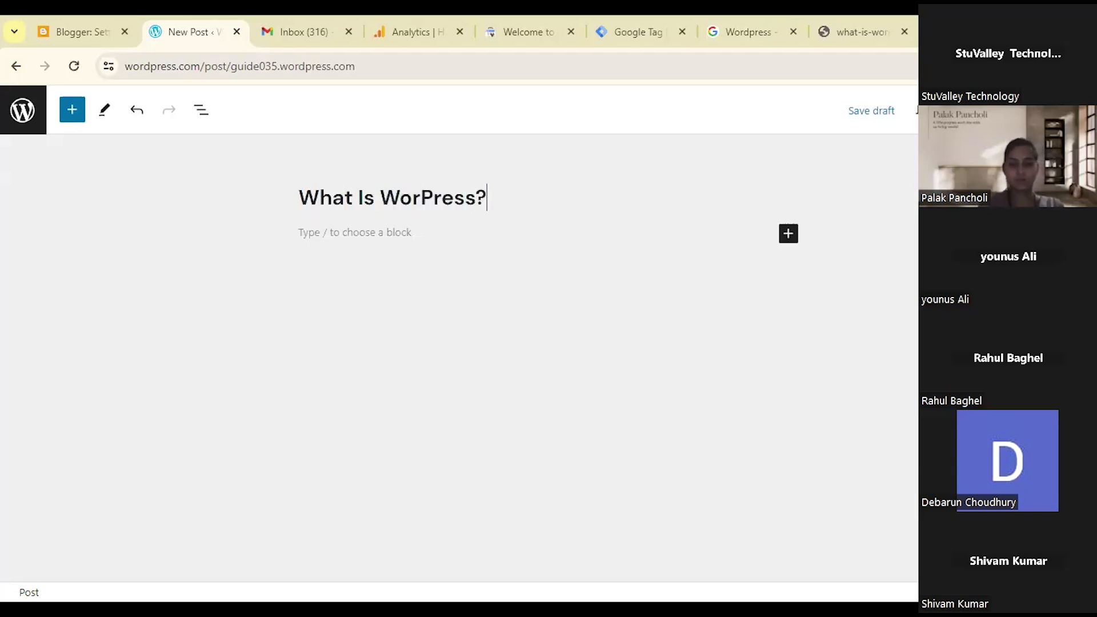
key(Return)
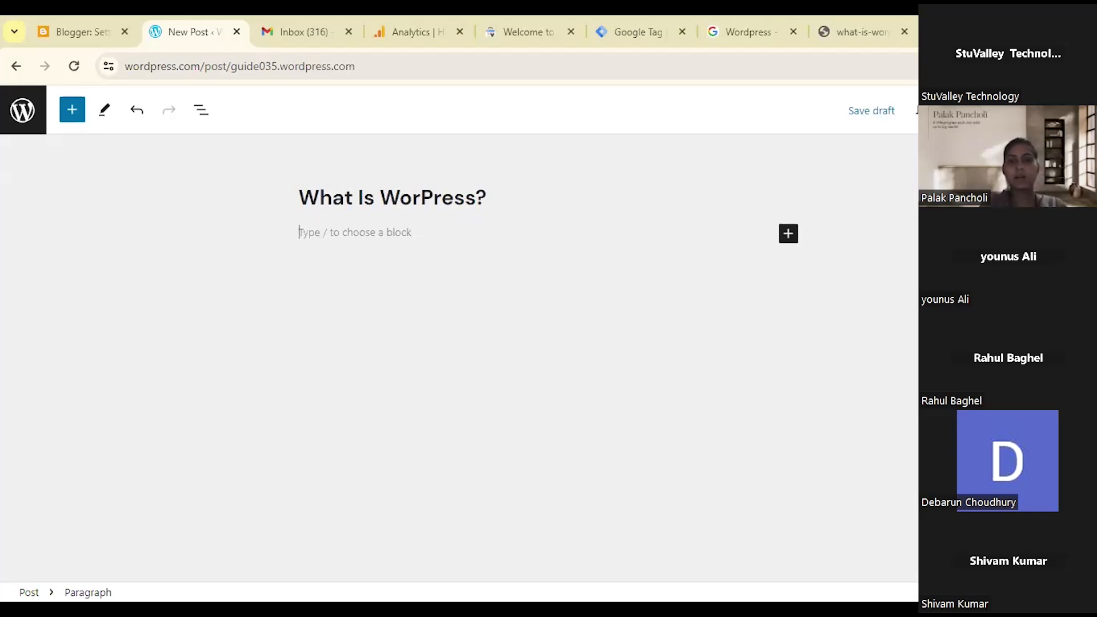
Add a paragraph block below the title with the text "WordPress Is CMS.".
click(793, 240)
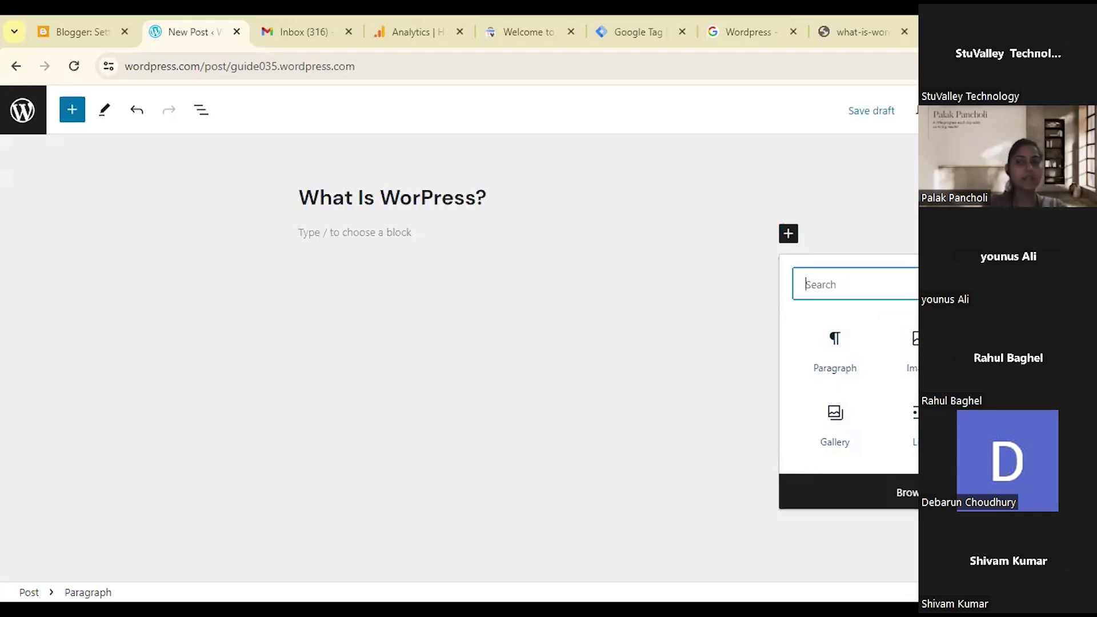
click(832, 347)
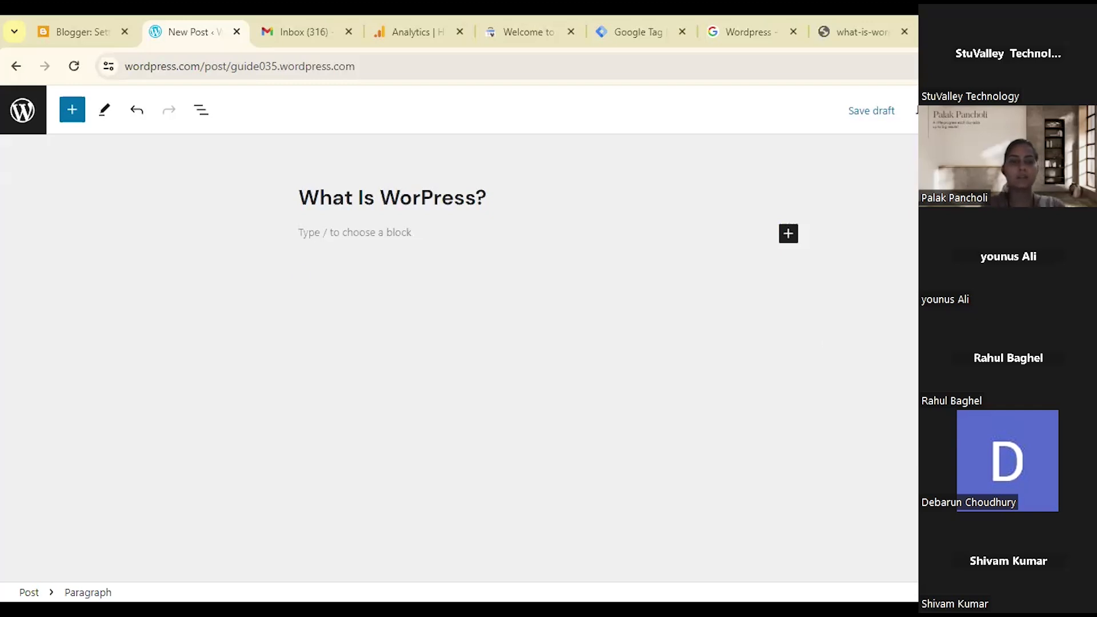
text(Wo)
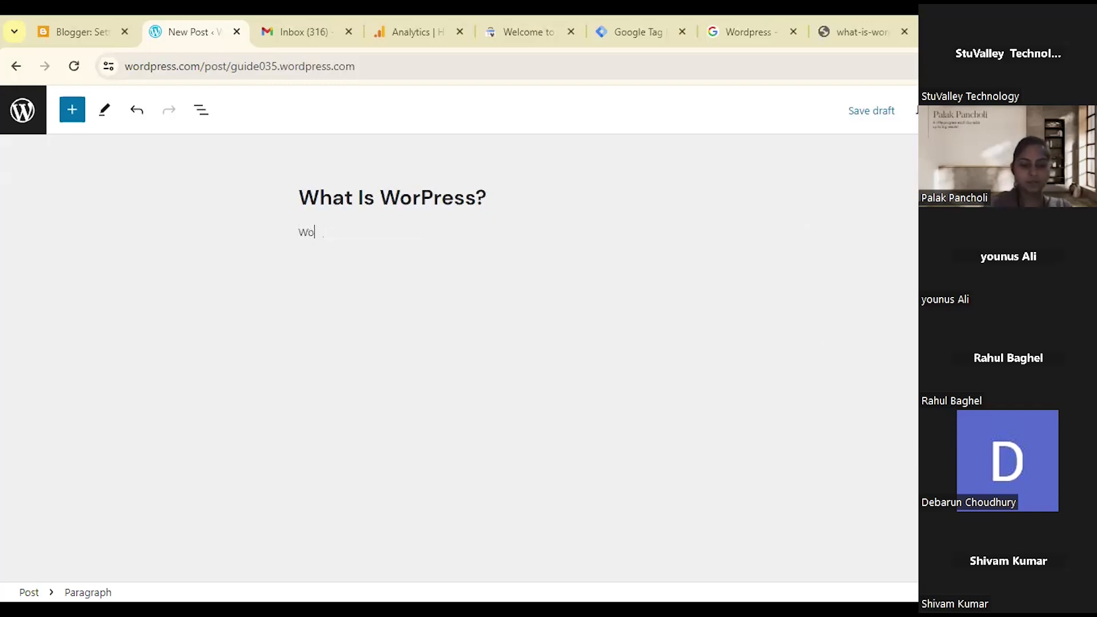
text(rdPress Is CMS.)
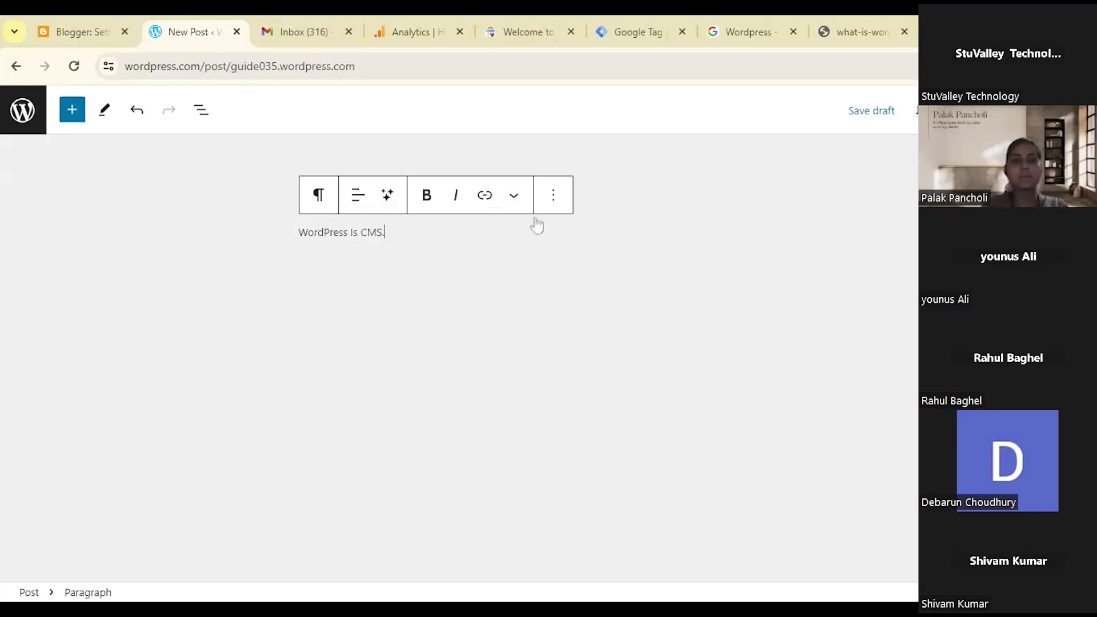
key(Return)
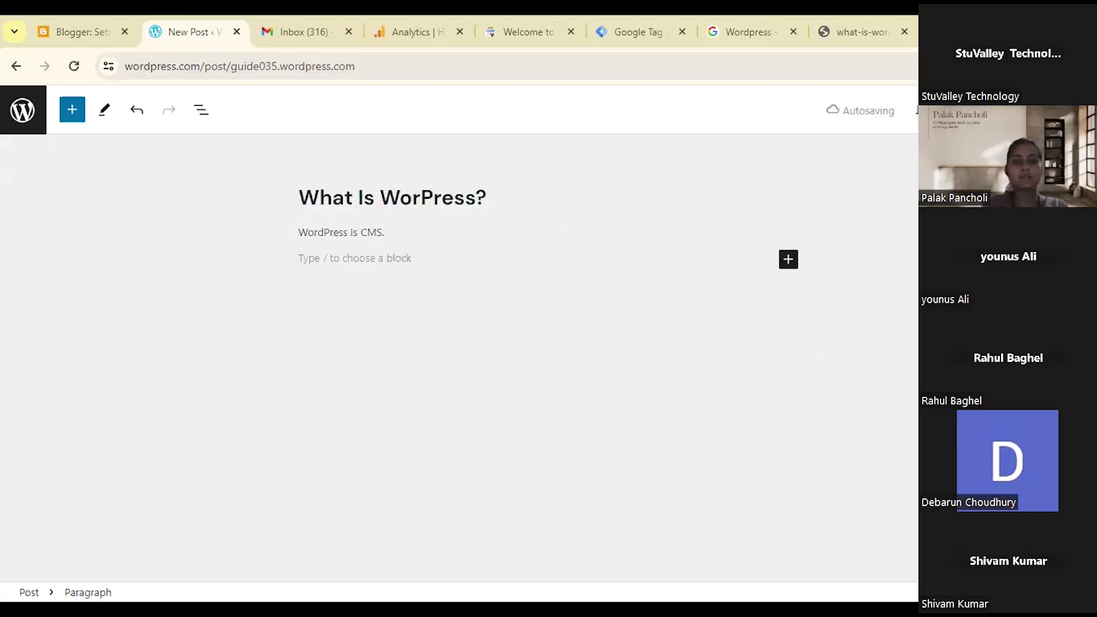
Insert an empty Image block below the paragraph without uploading a picture.
click(789, 259)
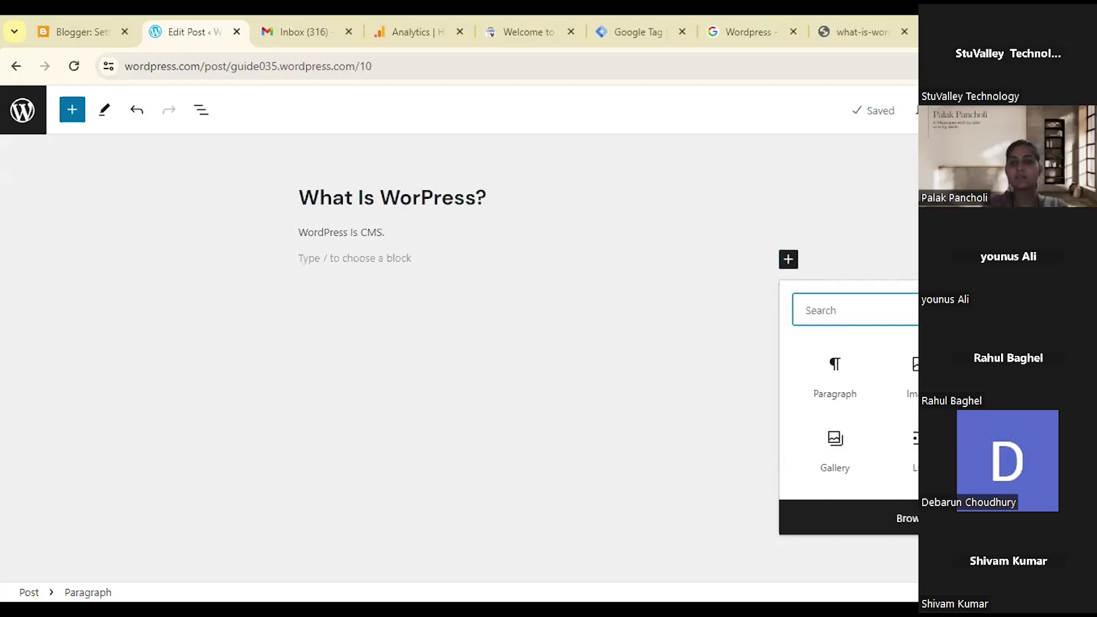
click(912, 380)
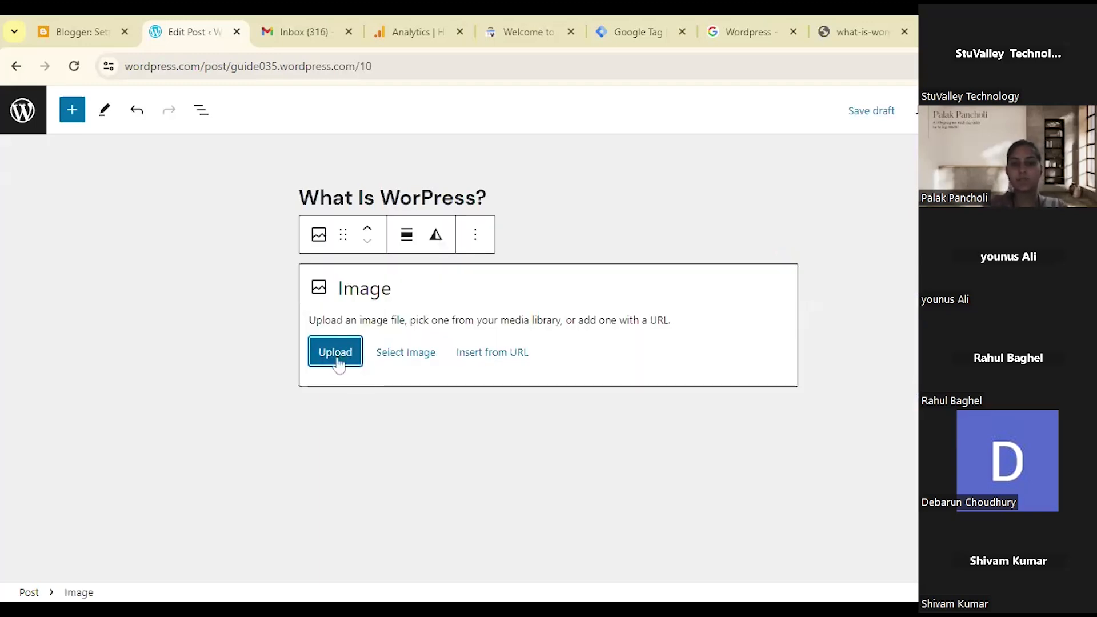
click(416, 413)
Insert a Heading block below the image placeholder, set it to level H2 and enter the text "Heading 2".
click(781, 410)
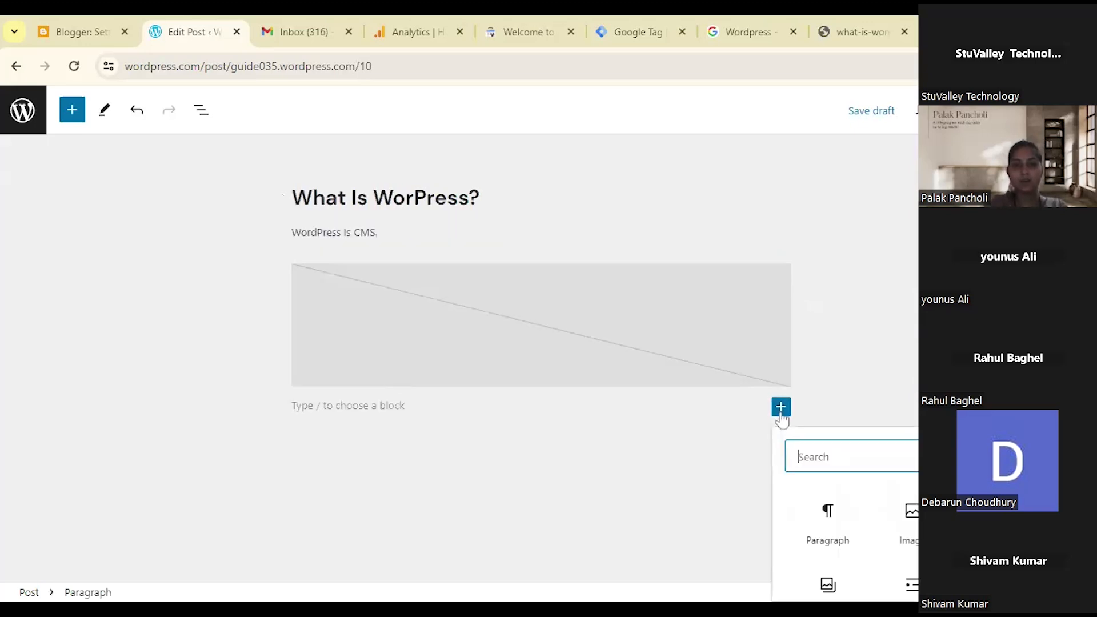
scroll(846, 513, down, 2)
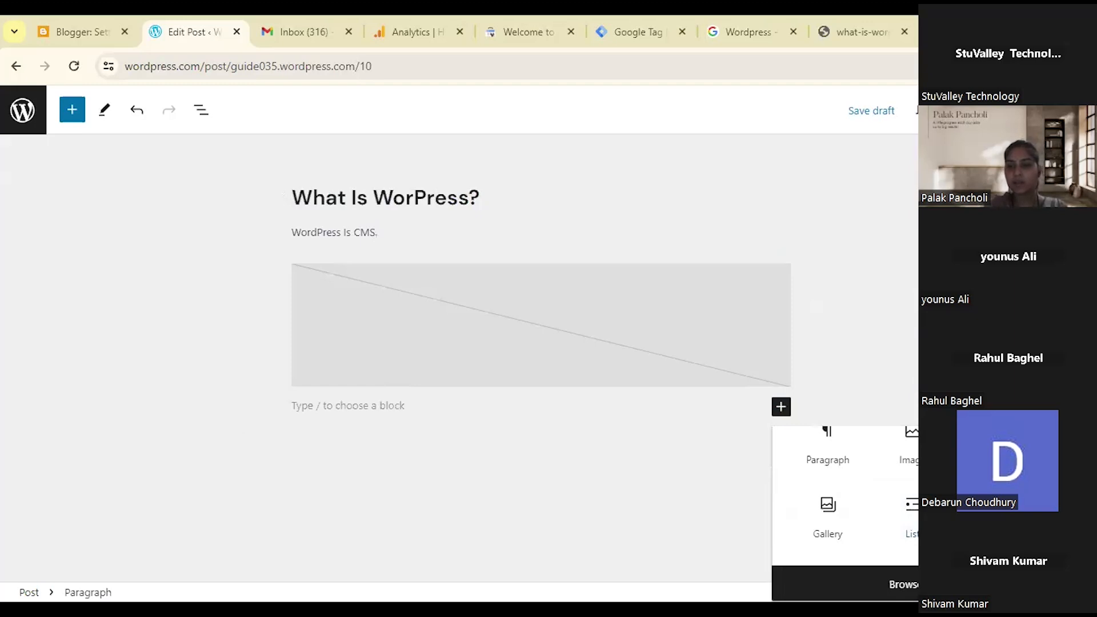
click(904, 584)
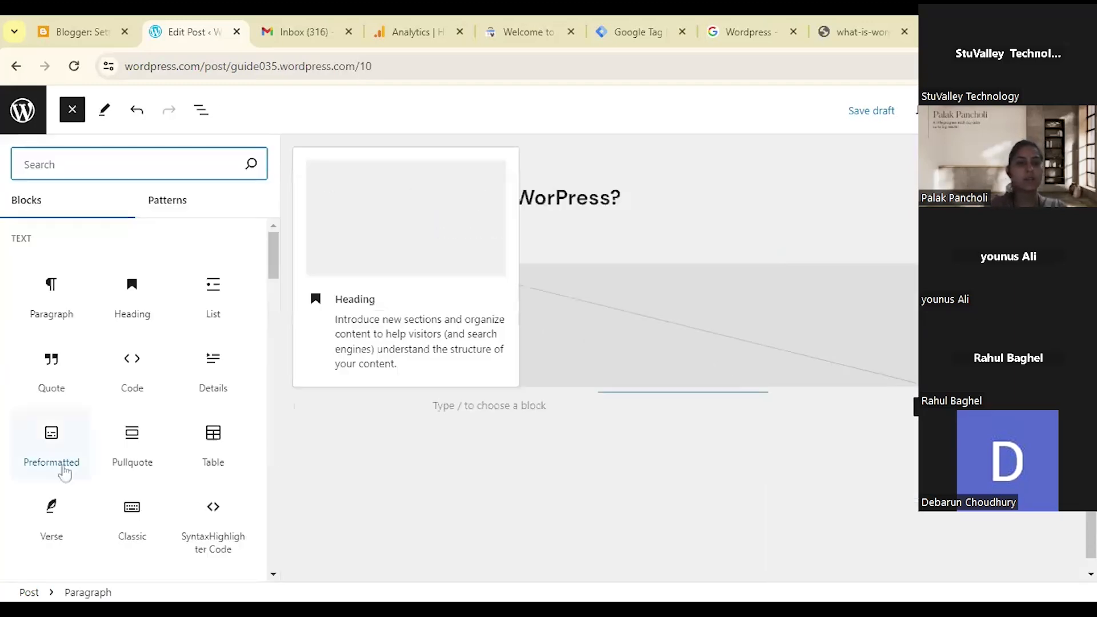
click(134, 285)
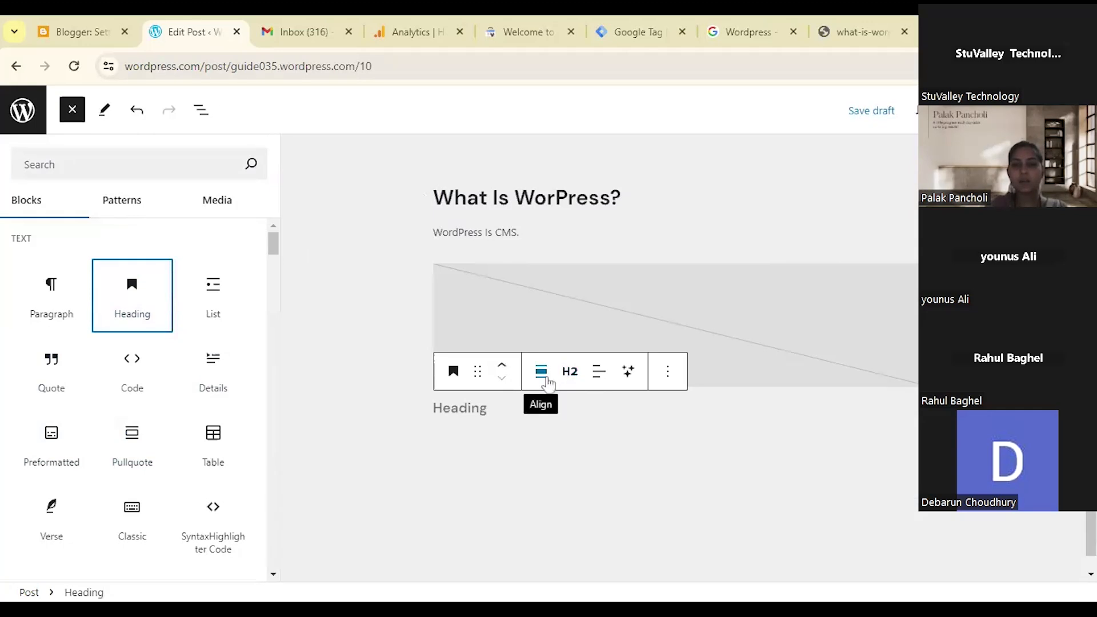
click(569, 371)
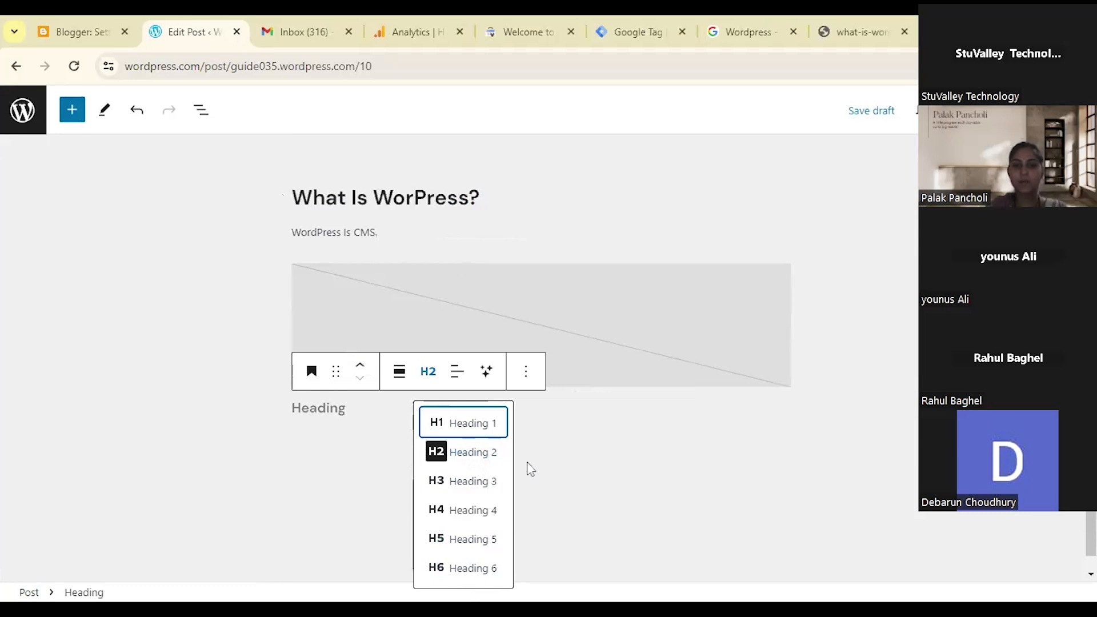
click(470, 463)
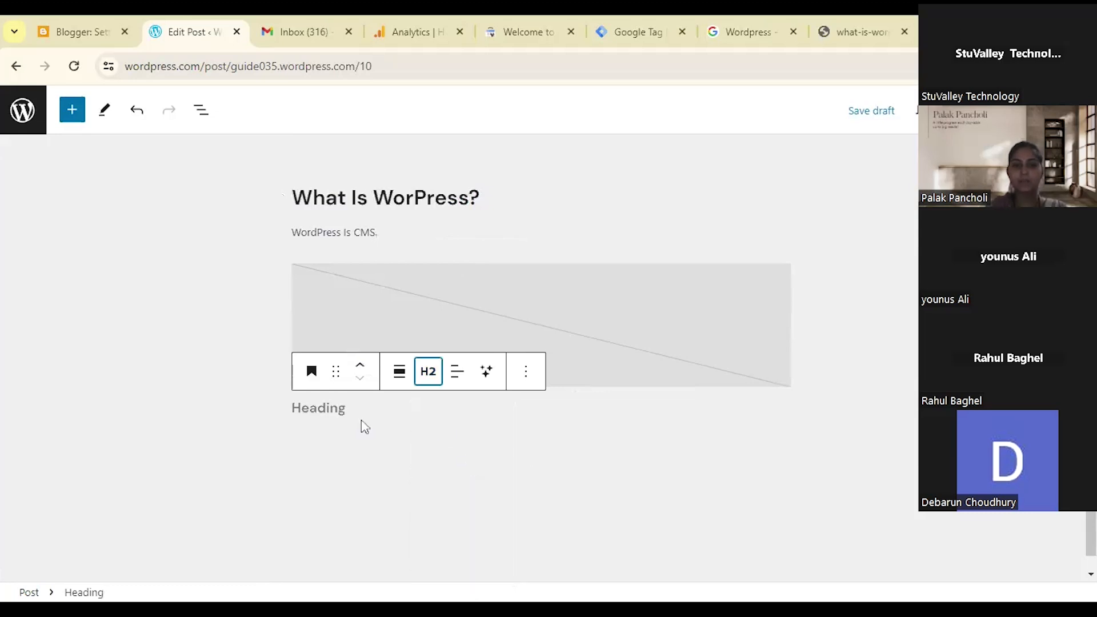
click(318, 408)
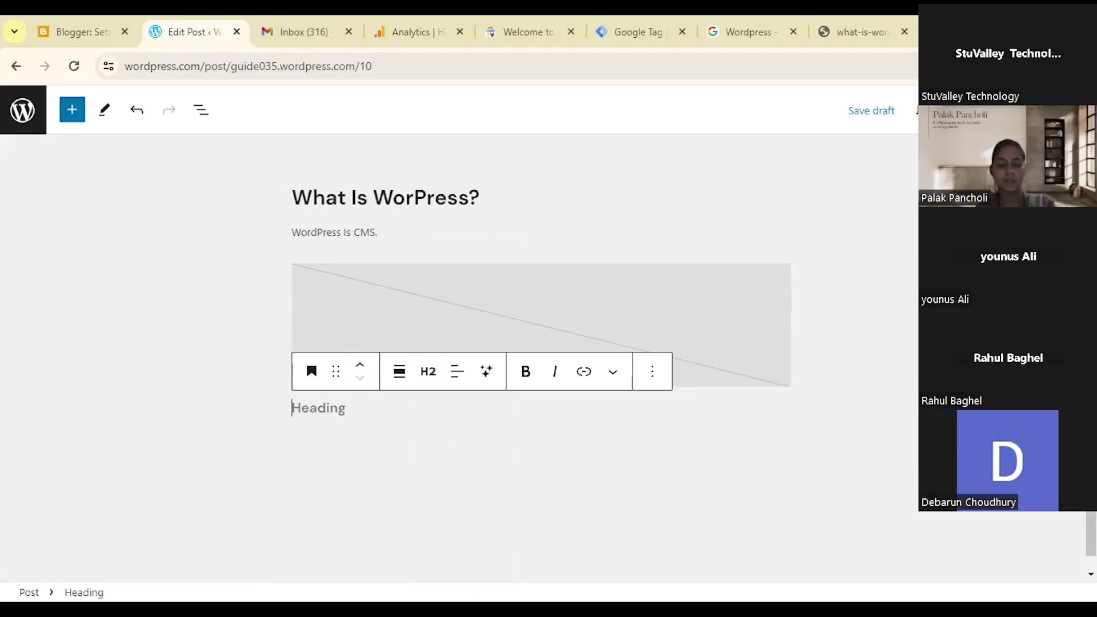
text(Heading 2)
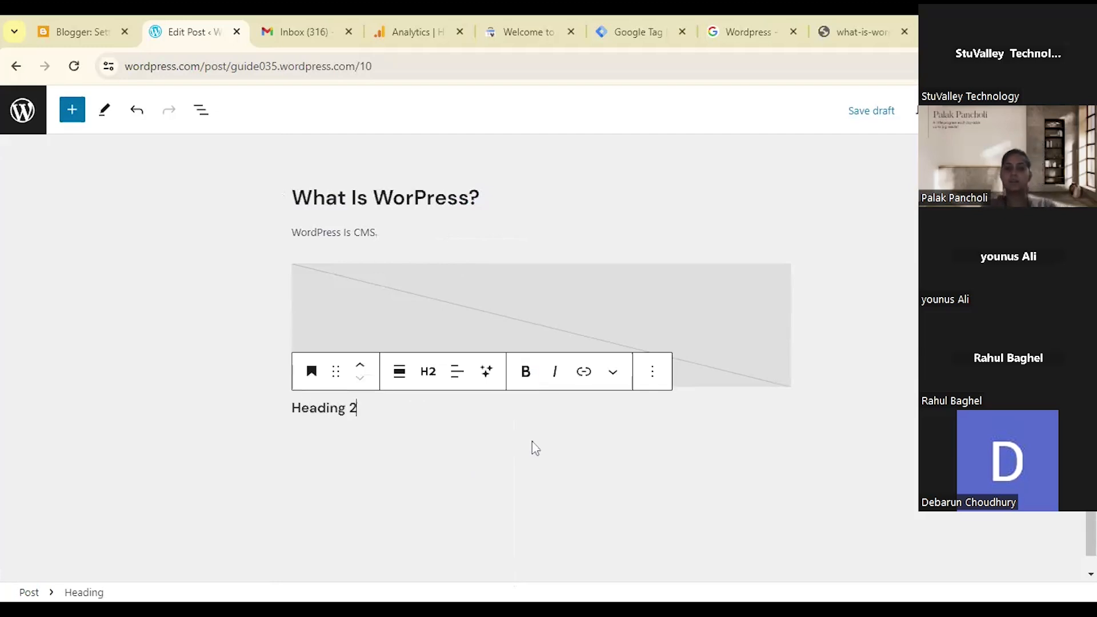
key(Return)
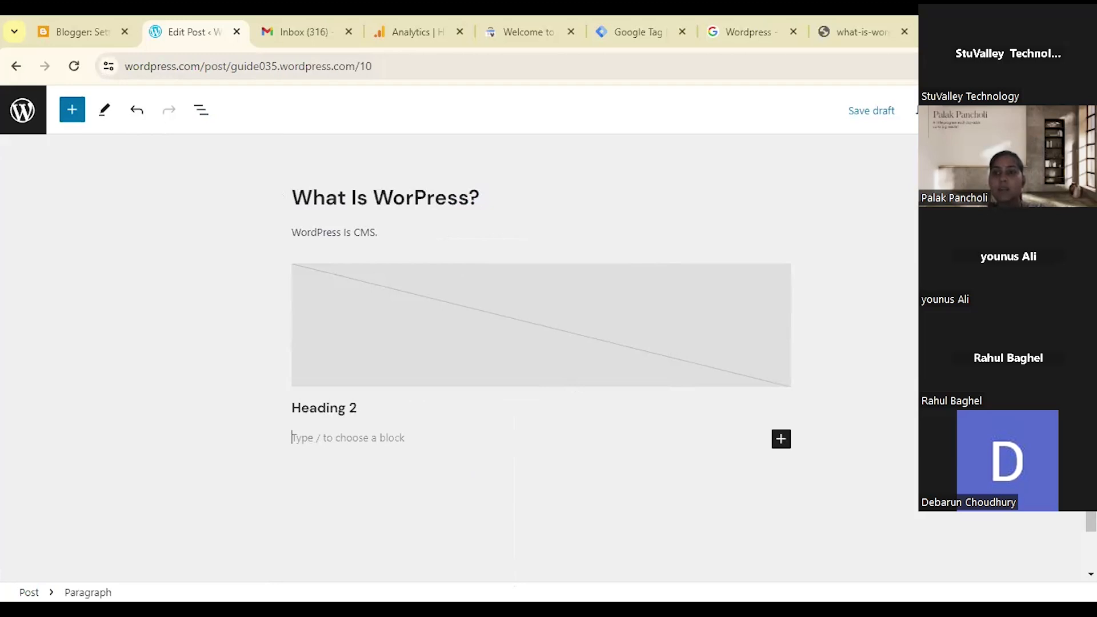
Display the editor's settings sidebar and switch it from the paragraph block's settings to the whole post's.
scroll(660, 377, down, 1)
scroll(662, 377, up, 1)
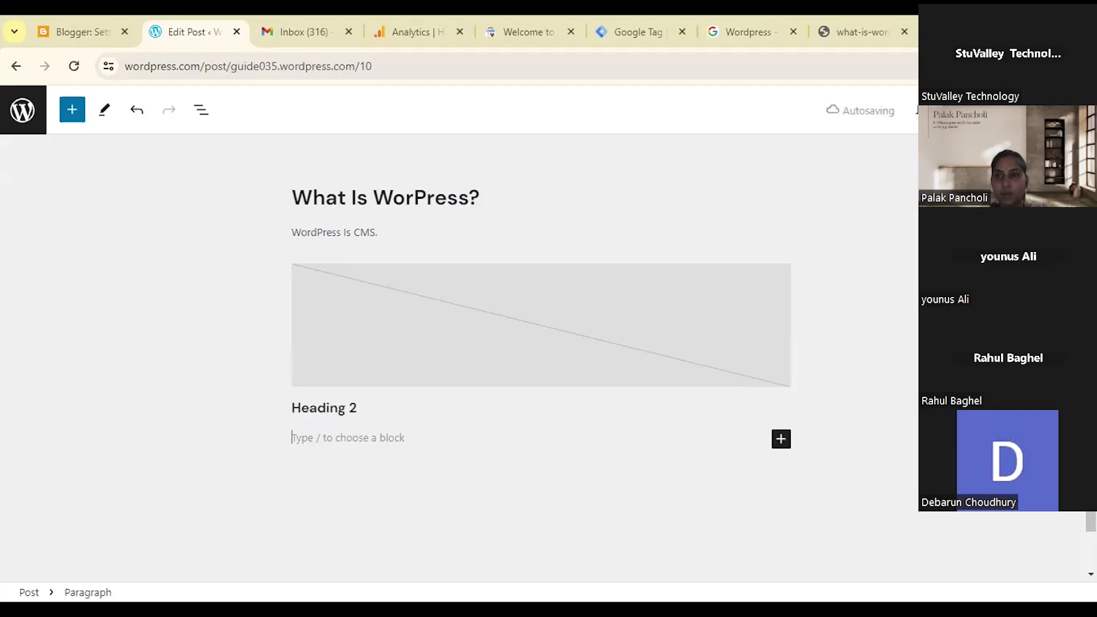
key(ctrl+shift+comma)
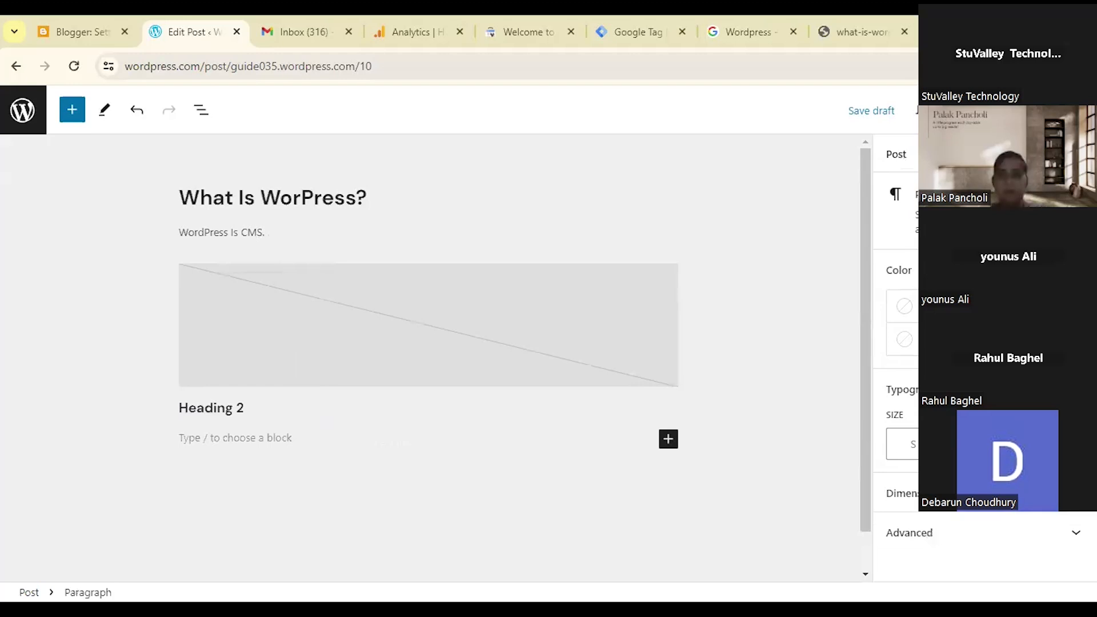
click(725, 254)
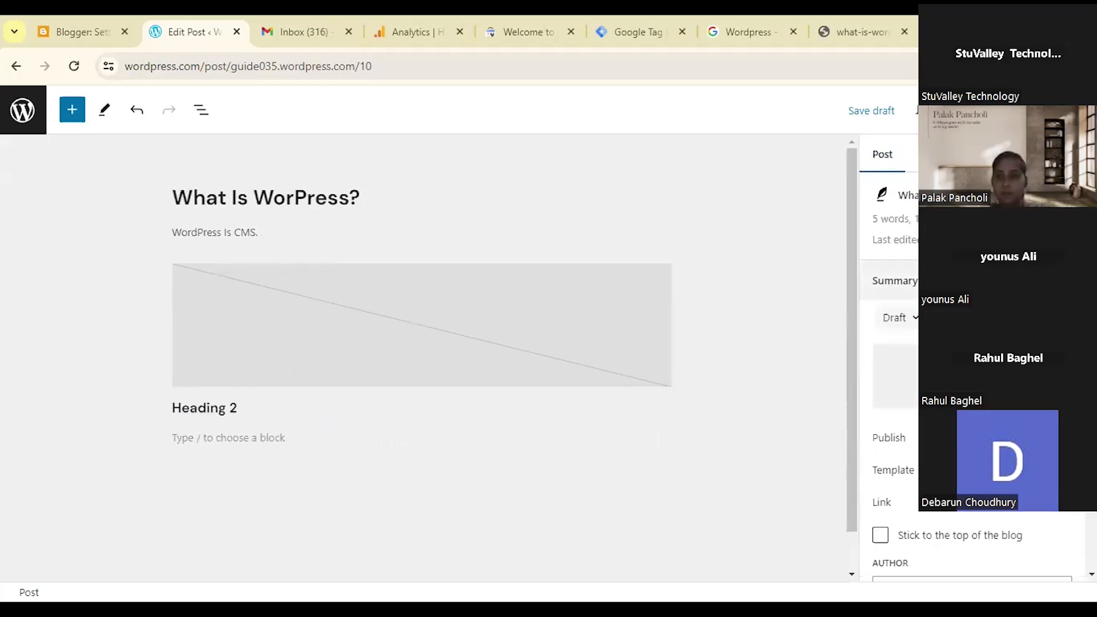
Look over the post's status and visibility options and the available sources for its featured image, including the Media Library.
click(1062, 280)
click(1062, 281)
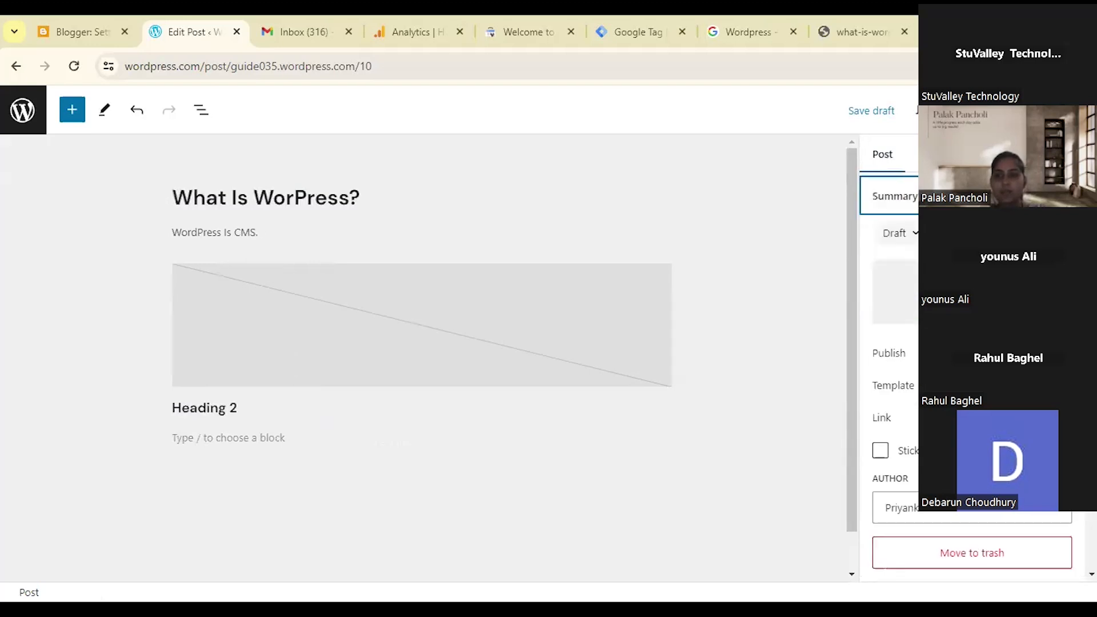
click(907, 240)
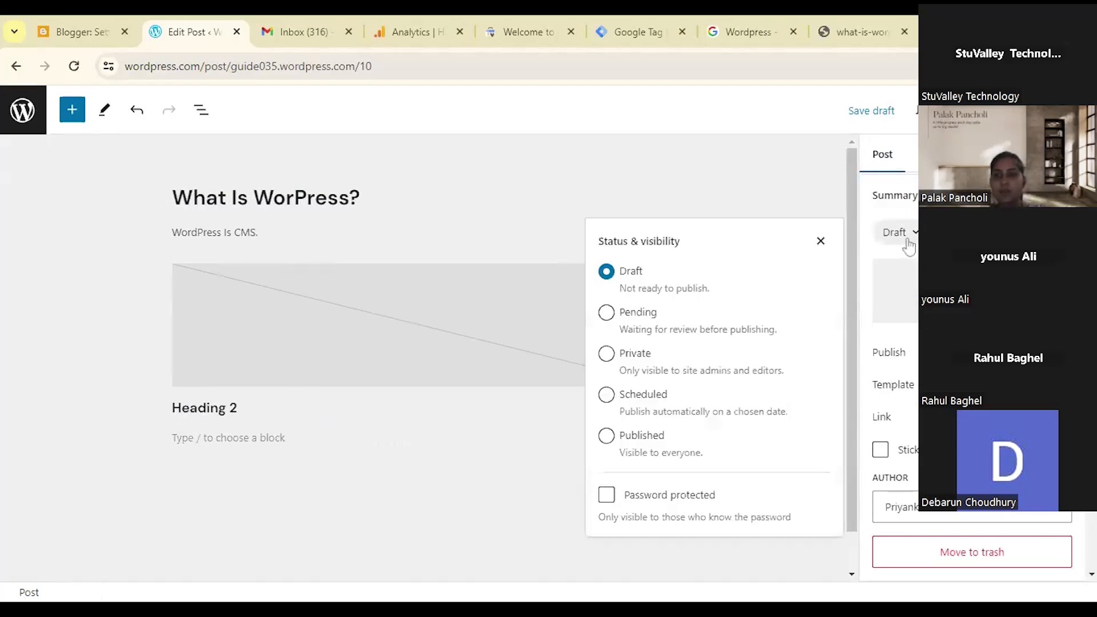
click(920, 236)
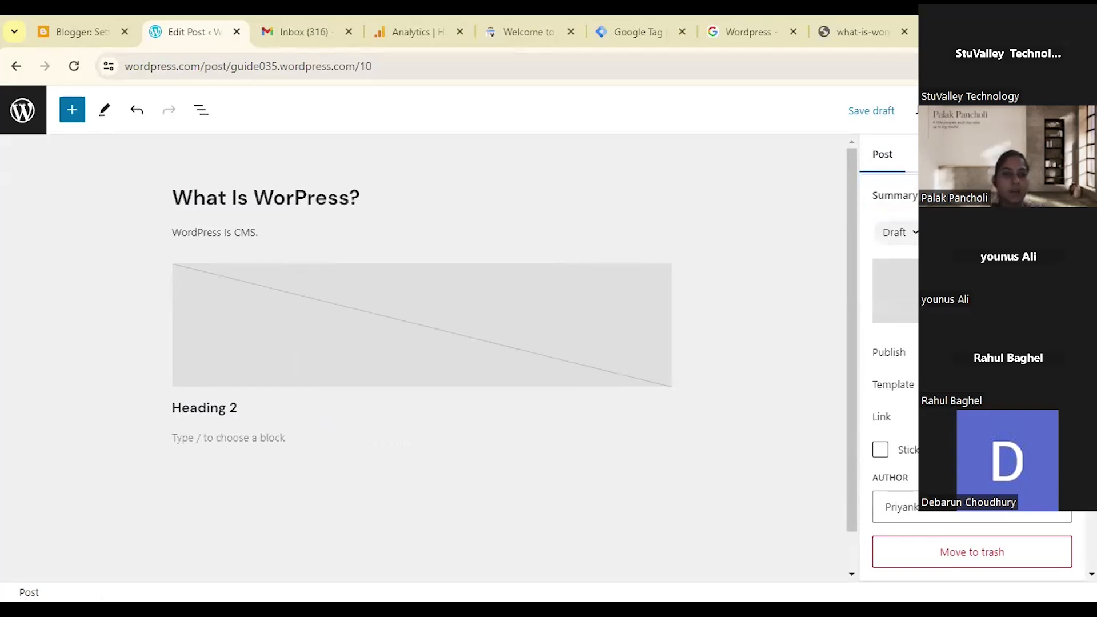
click(895, 291)
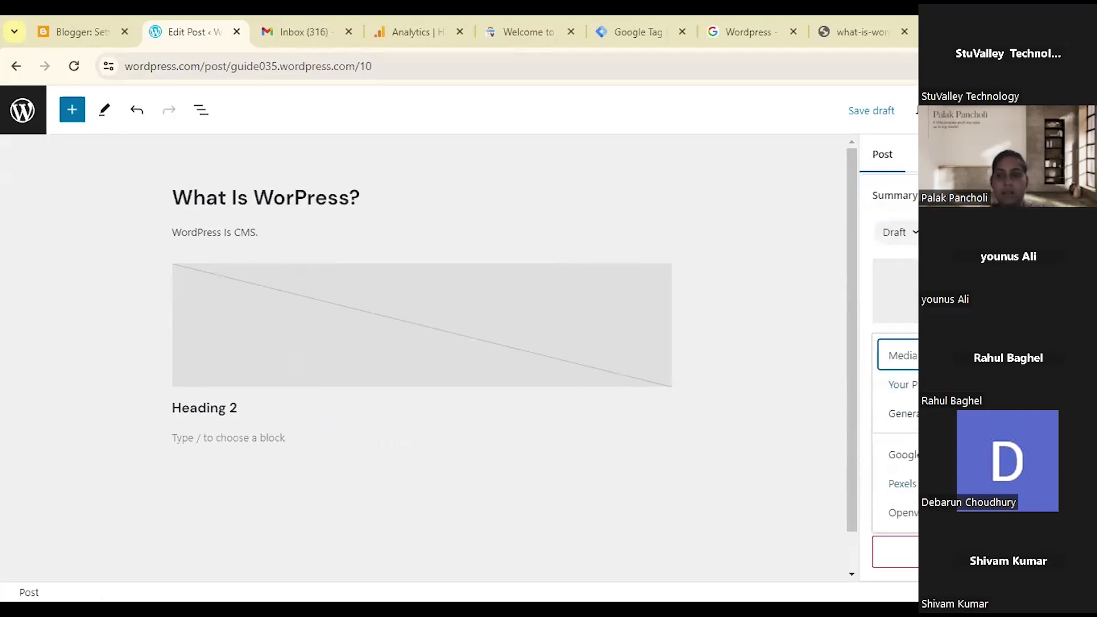
click(902, 355)
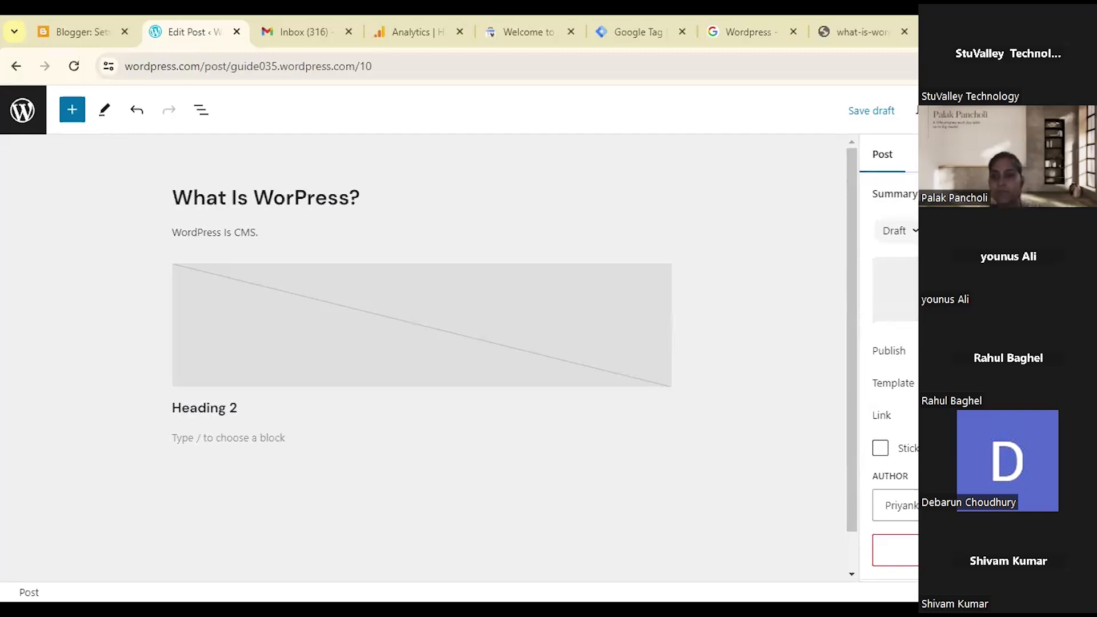
Check the post's author setting, then expand the AI Assistant section and examine its optimization, feedback and featured image options.
scroll(888, 354, down, 1)
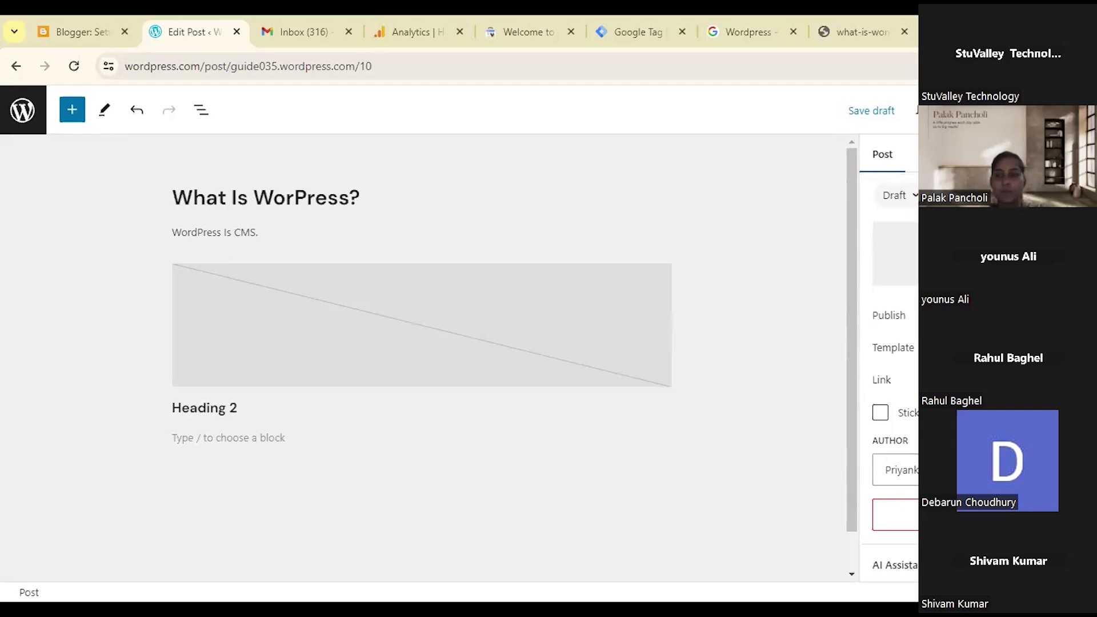
scroll(888, 354, down, 3)
scroll(888, 354, down, 2)
click(971, 266)
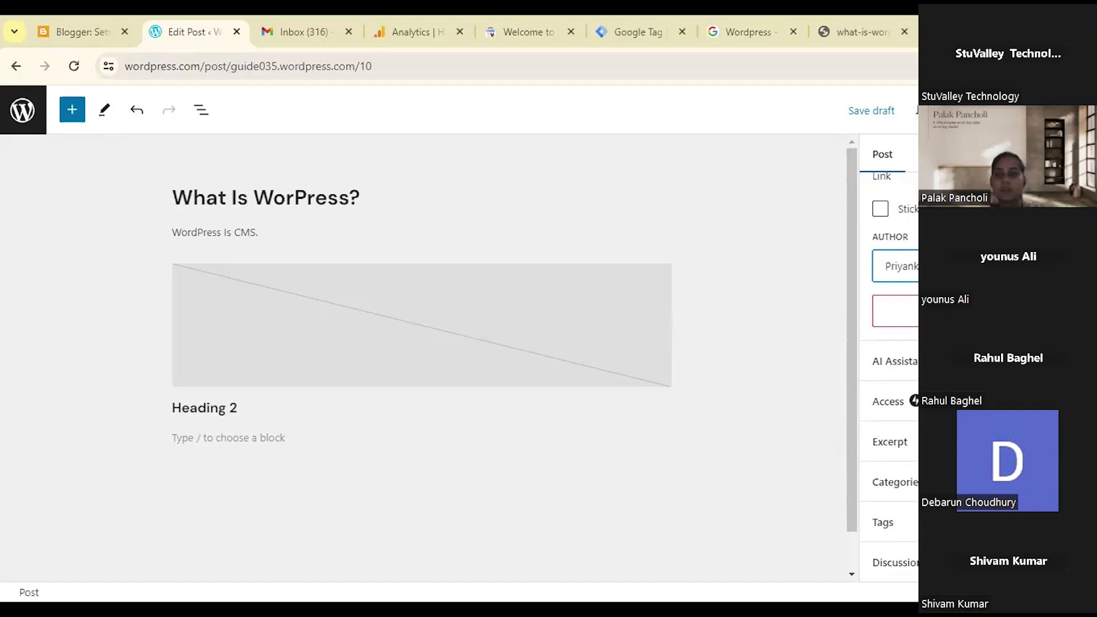
click(971, 236)
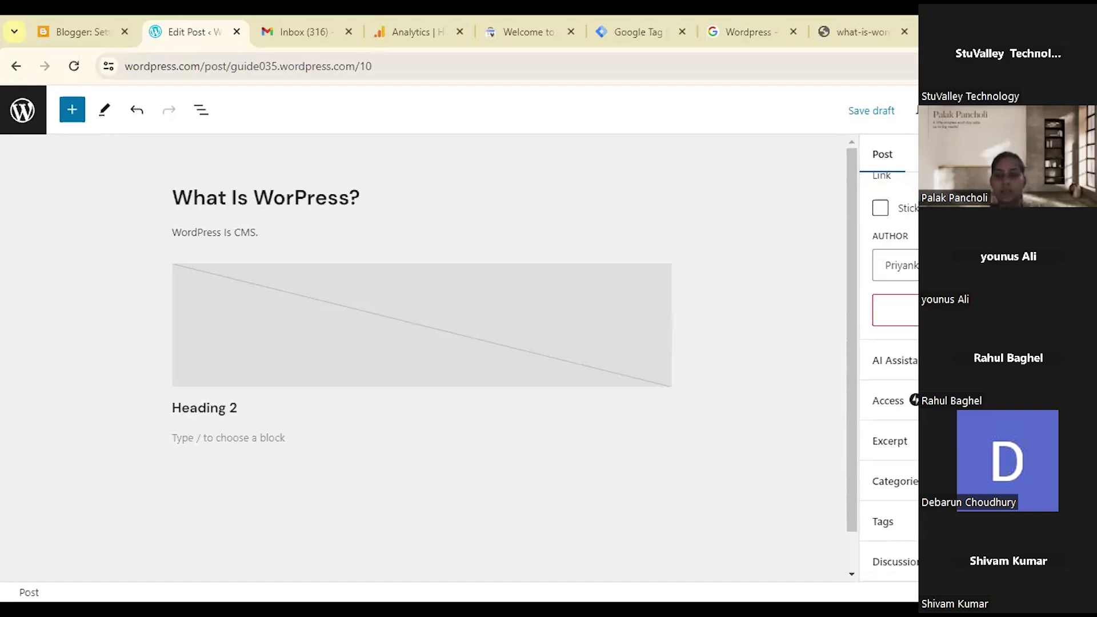
click(891, 360)
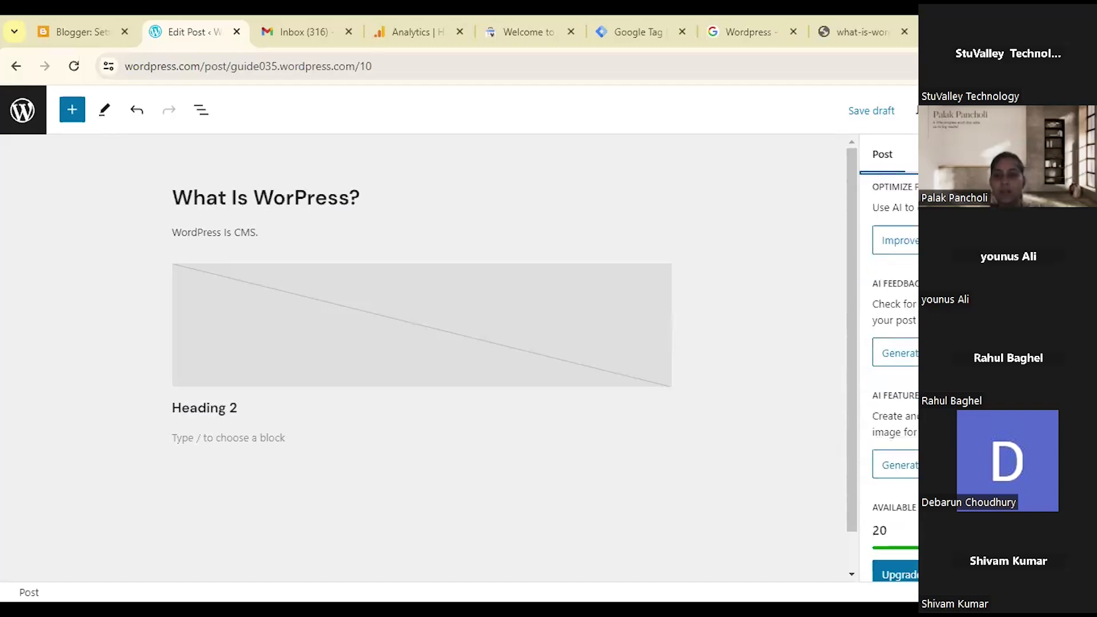
scroll(891, 315, up, 2)
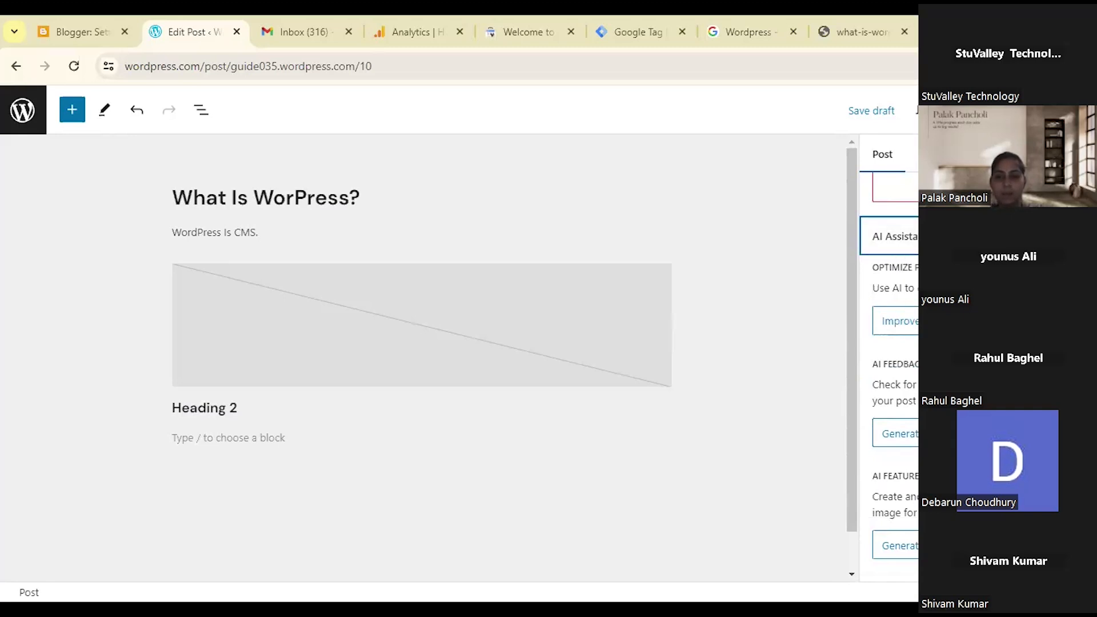
scroll(888, 366, down, 2)
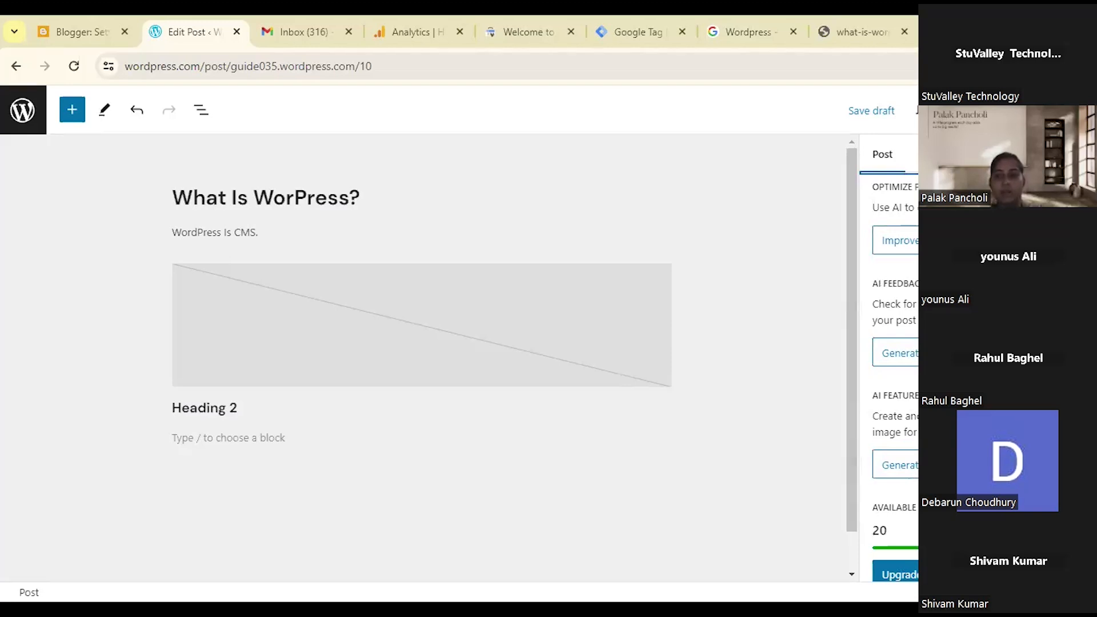
Collapse the AI Assistant section, then expand the post's Access section to check its newsletter information and collapse it again.
scroll(891, 354, up, 3)
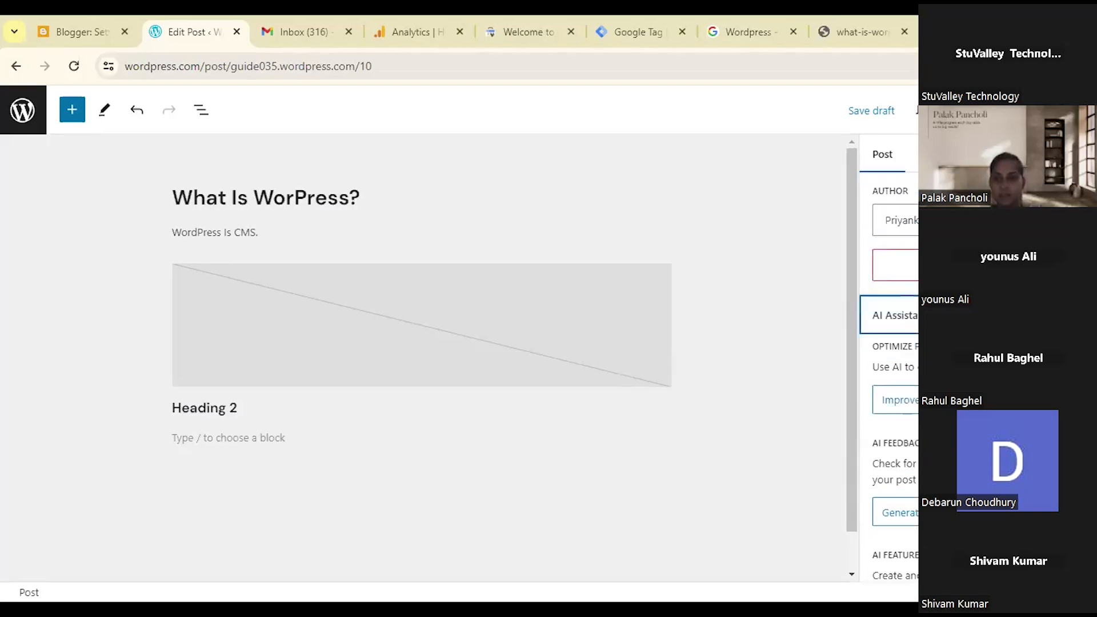
scroll(891, 354, up, 1)
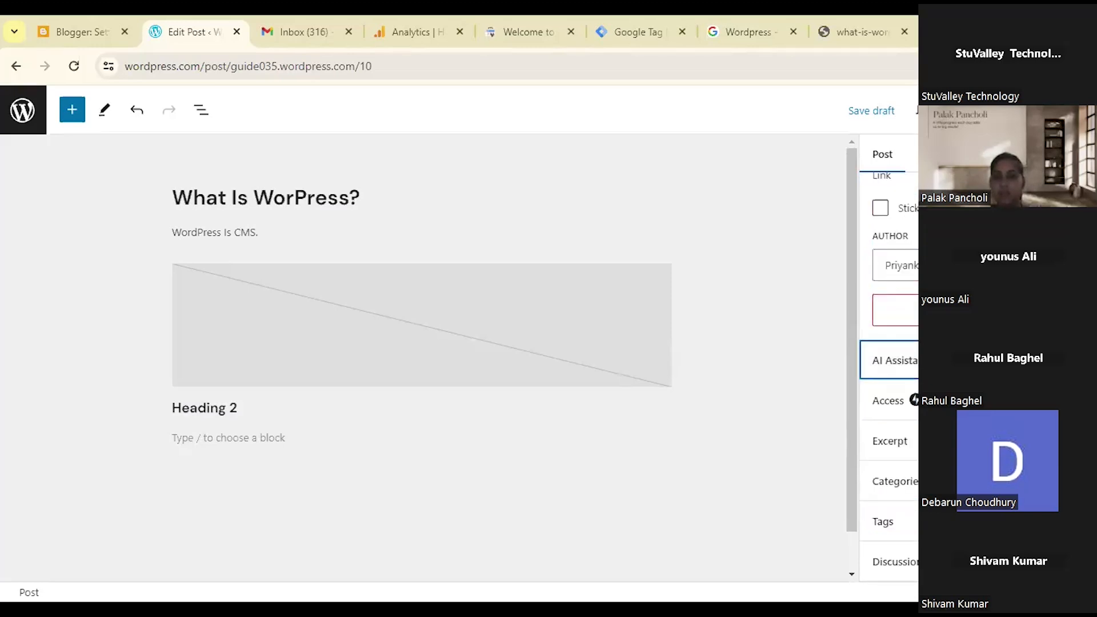
click(911, 401)
scroll(911, 400, down, 1)
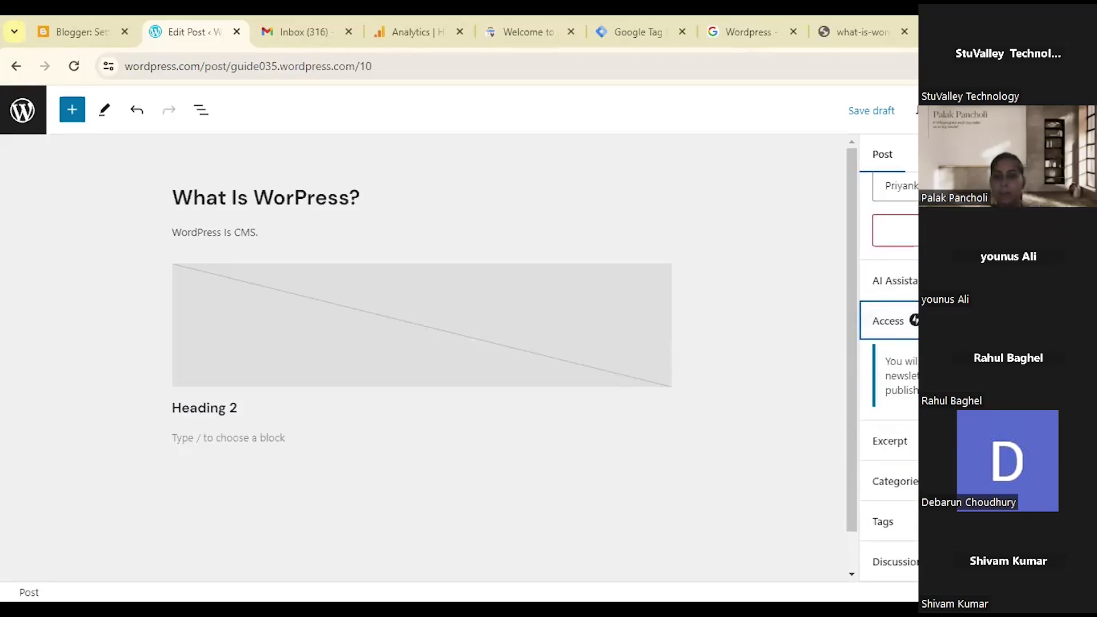
click(902, 321)
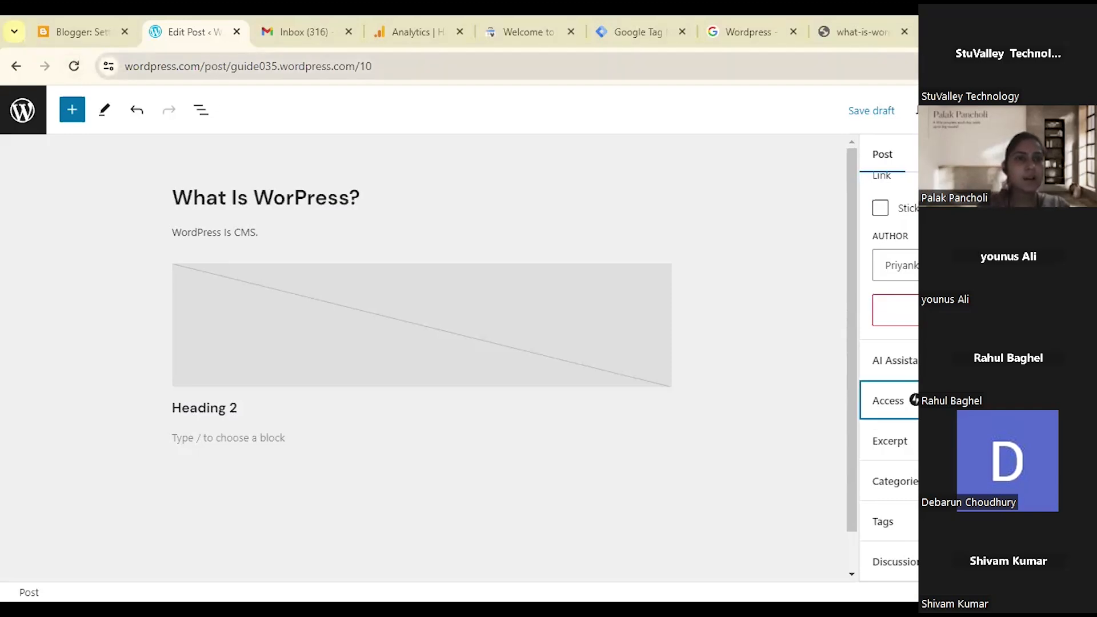
Highlight the wordpress.com domain and the site address guide035.wordpress.com in the page URL to examine how the free address is built.
drag(204, 66, 125, 67)
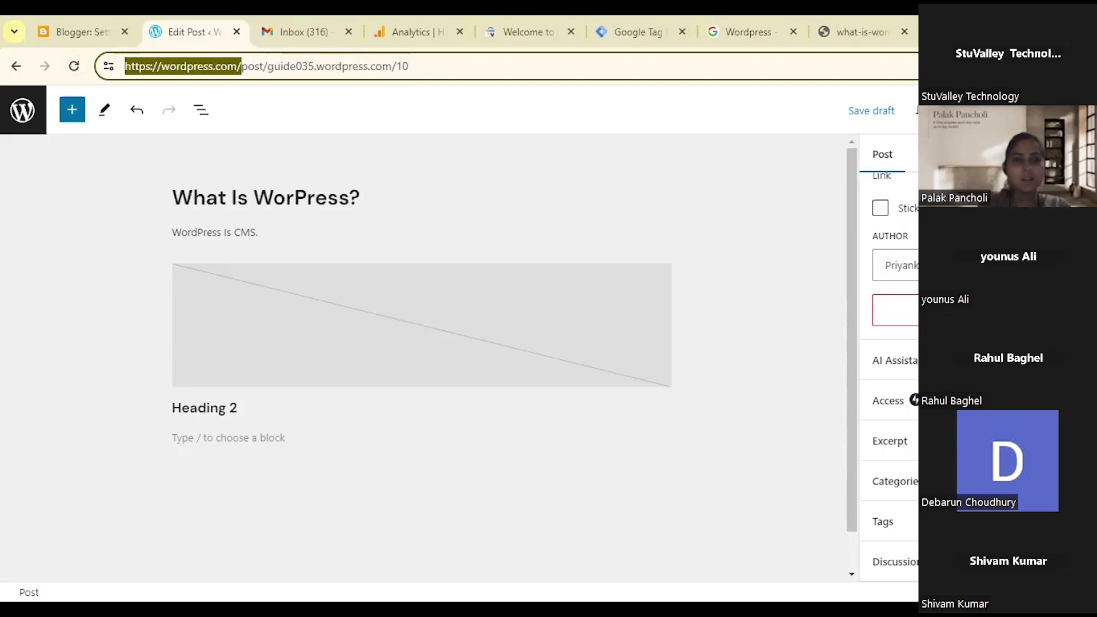
drag(267, 66, 392, 66)
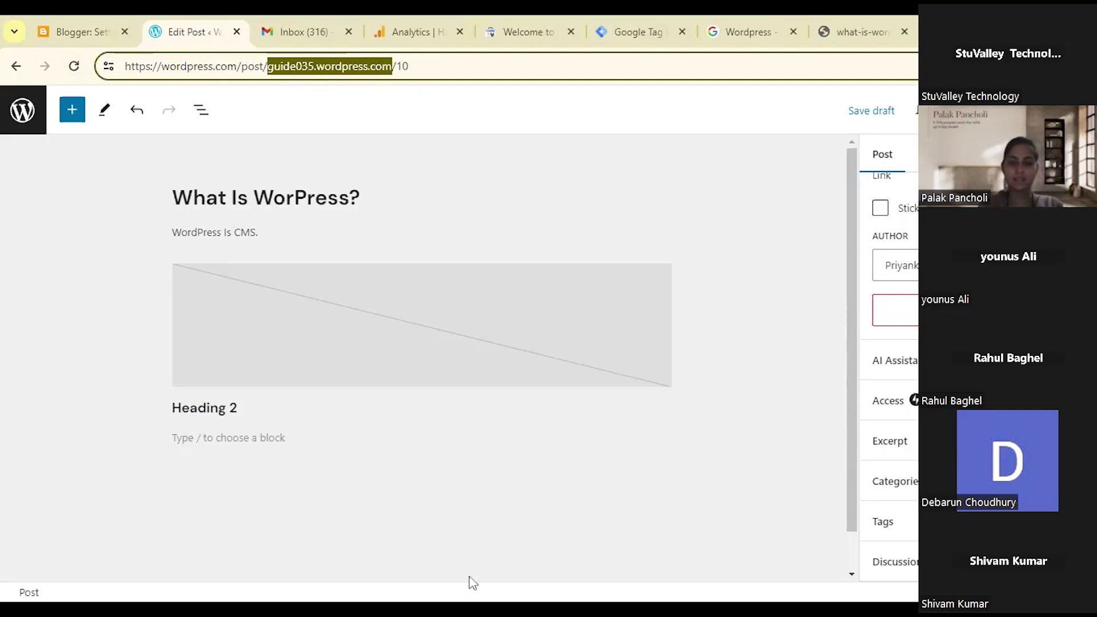
key(alt+Tab)
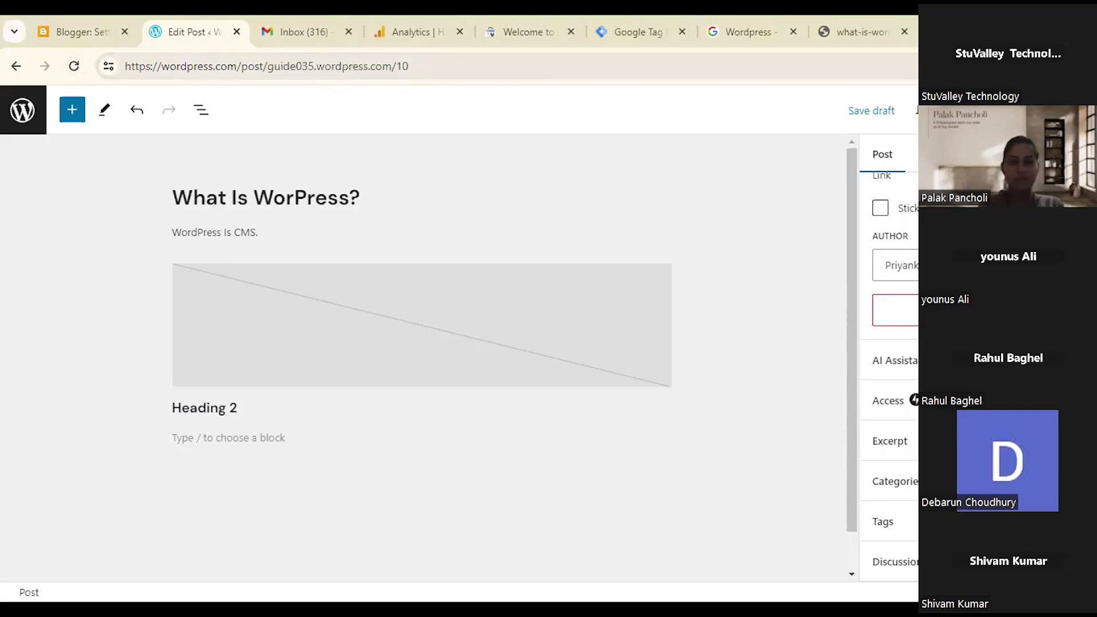